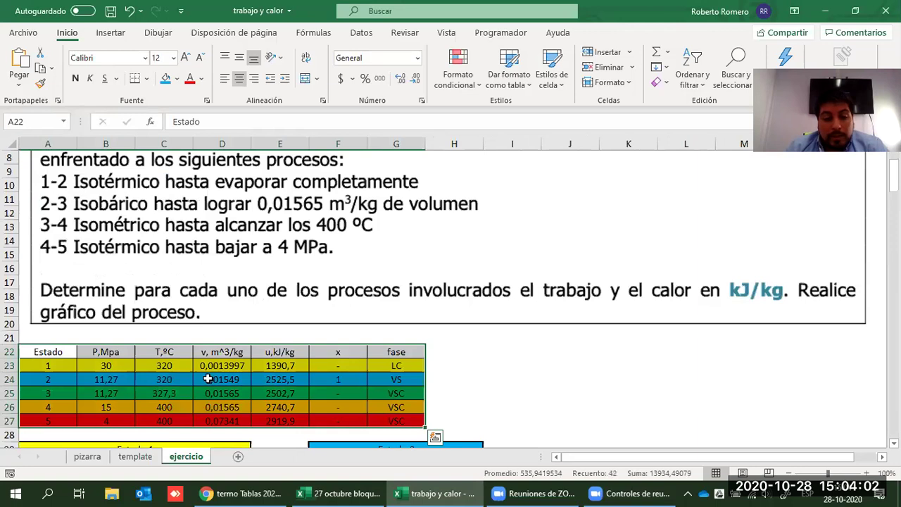
- Examine the phases in the state table and the temperature, pressure or volume shared by each consecutive pair of states
left_click(421, 380)
left_click(411, 393)
left_click(410, 409)
left_click(410, 420)
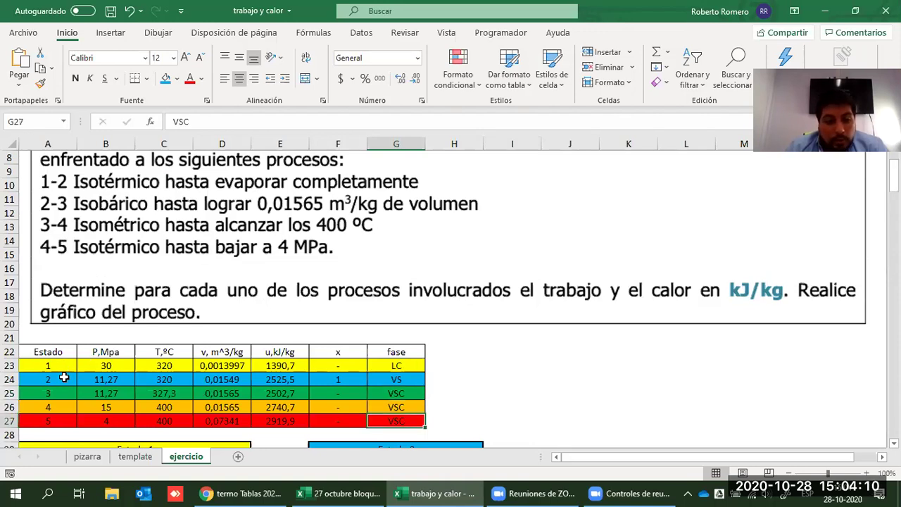
left_click_drag(62, 366, 65, 380)
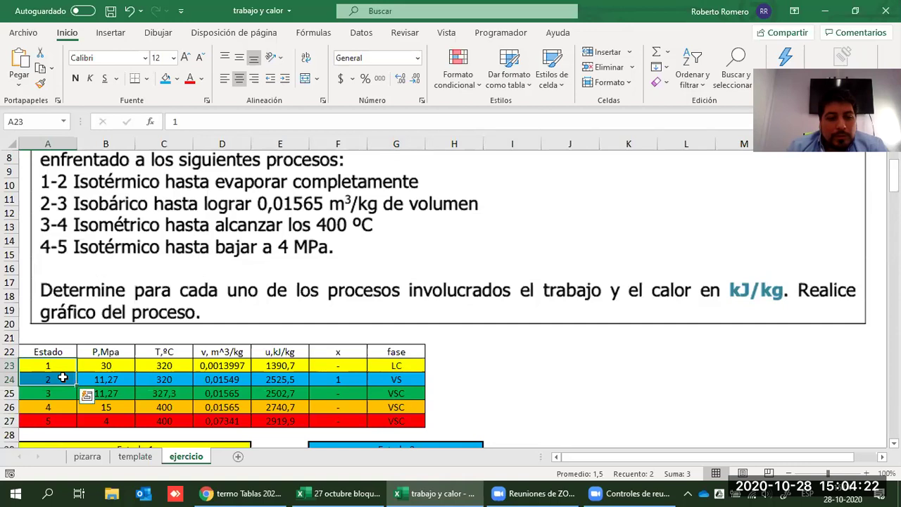
left_click(175, 368)
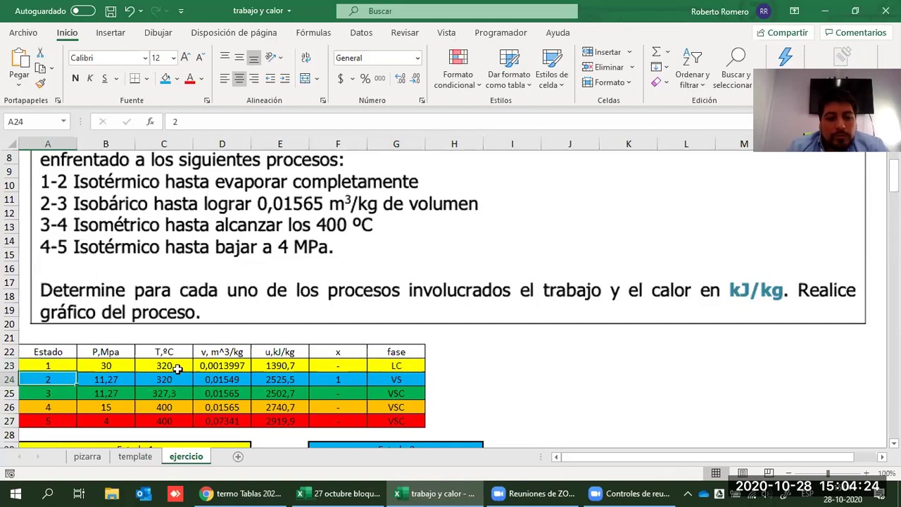
key("shift+Down")
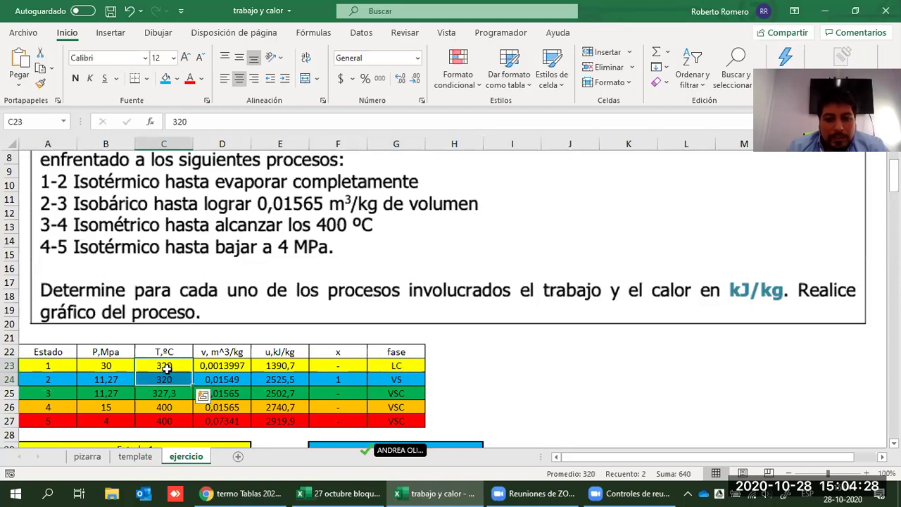
left_click(61, 380)
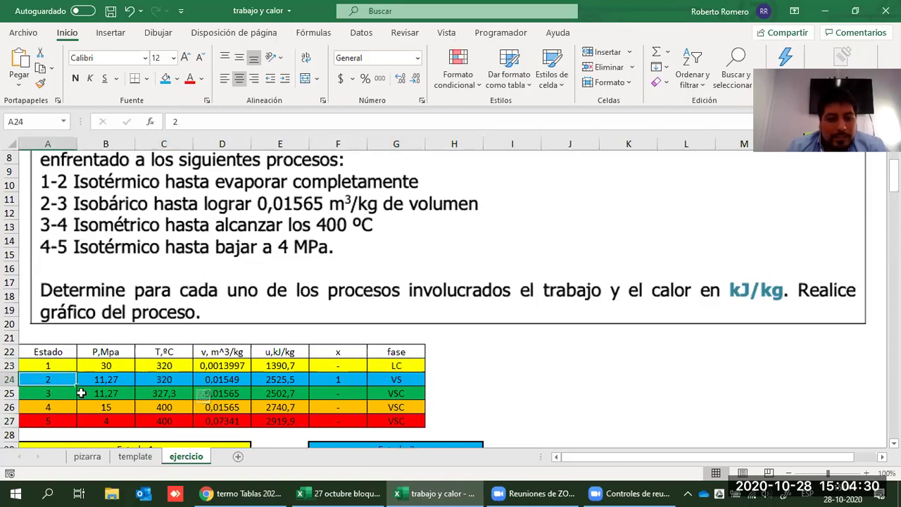
key("shift+Down")
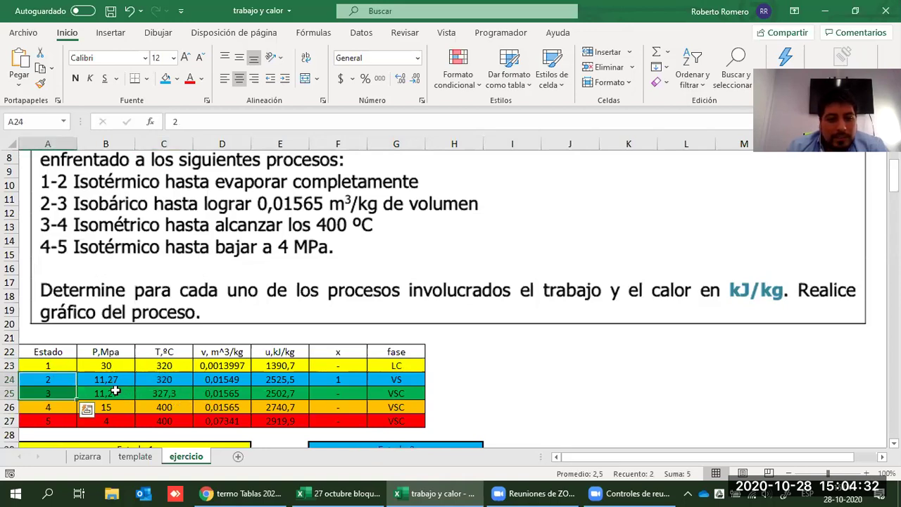
left_click_drag(107, 380, 110, 392)
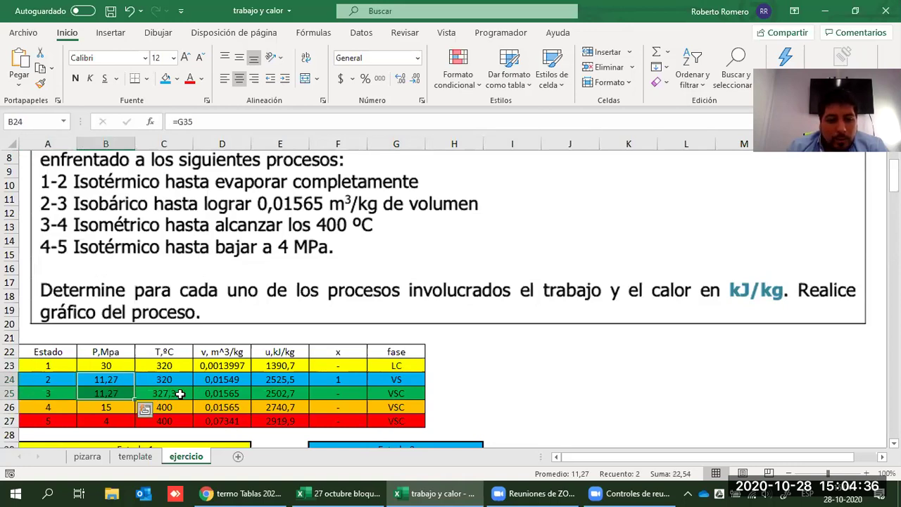
left_click_drag(210, 397, 229, 407)
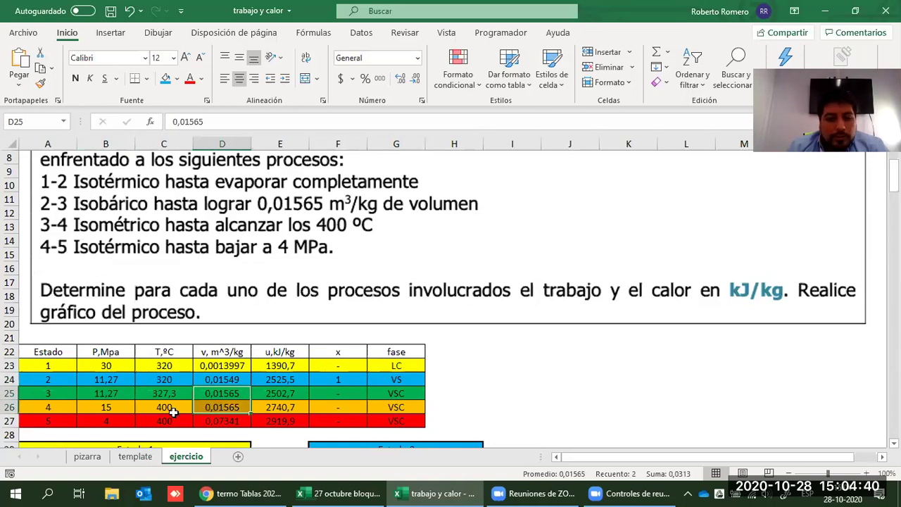
left_click_drag(160, 406, 166, 416)
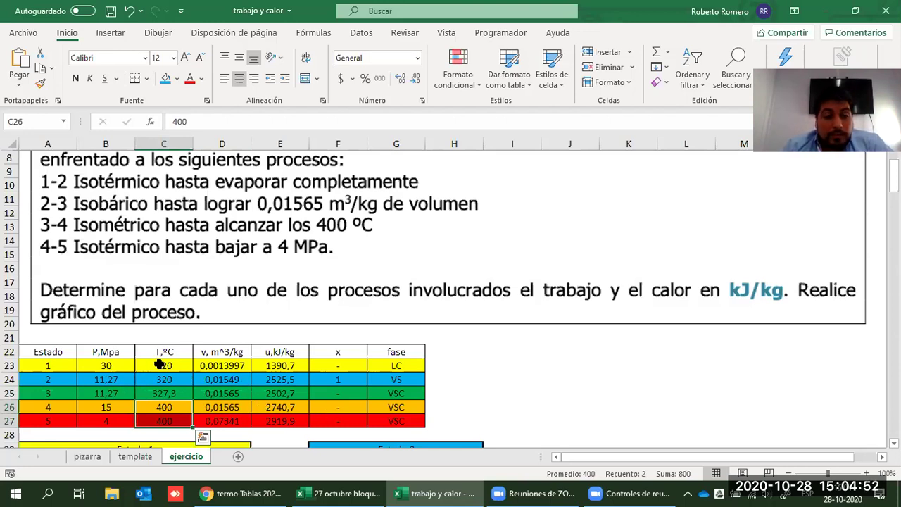
- Examine the calculation blocks for states 1 to 5, including the interpolation tables of state 3
scroll(160, 364, "down", 2)
scroll(384, 331, "down", 3)
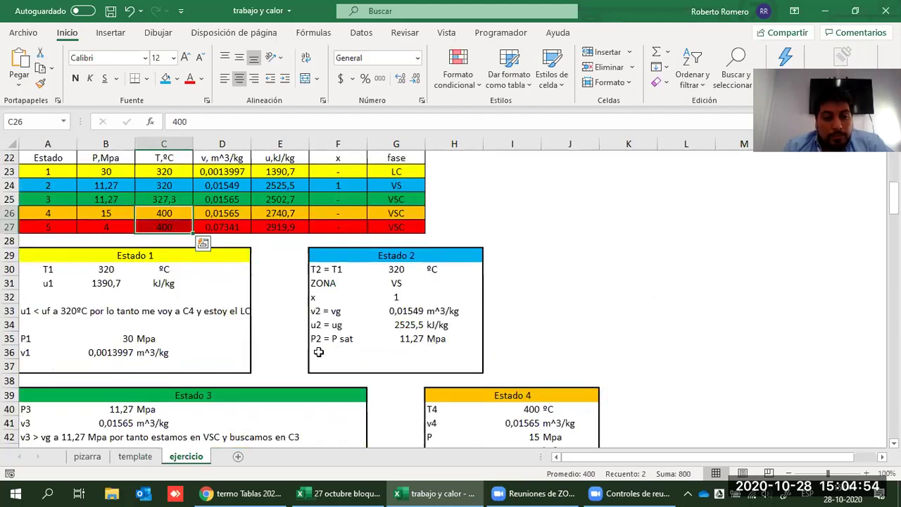
scroll(310, 345, "down", 1)
scroll(195, 239, "down", 1)
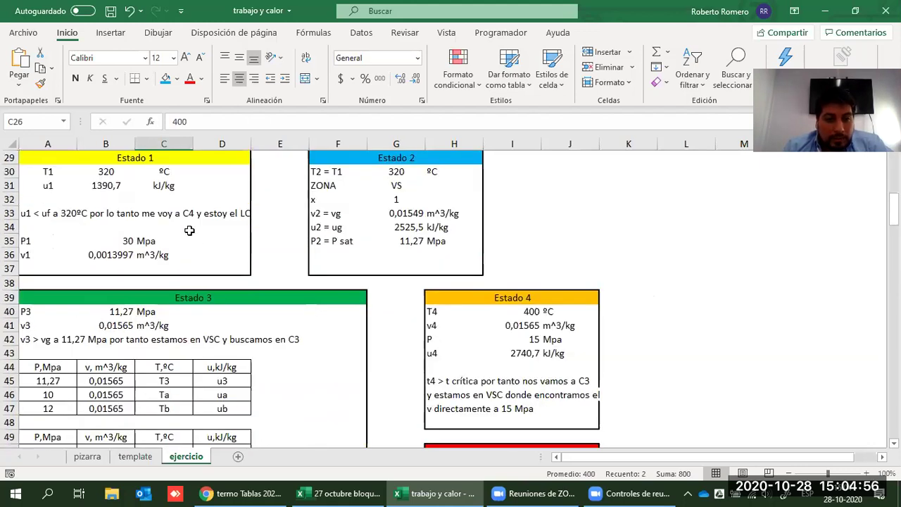
scroll(190, 251, "down", 2)
scroll(265, 302, "down", 2)
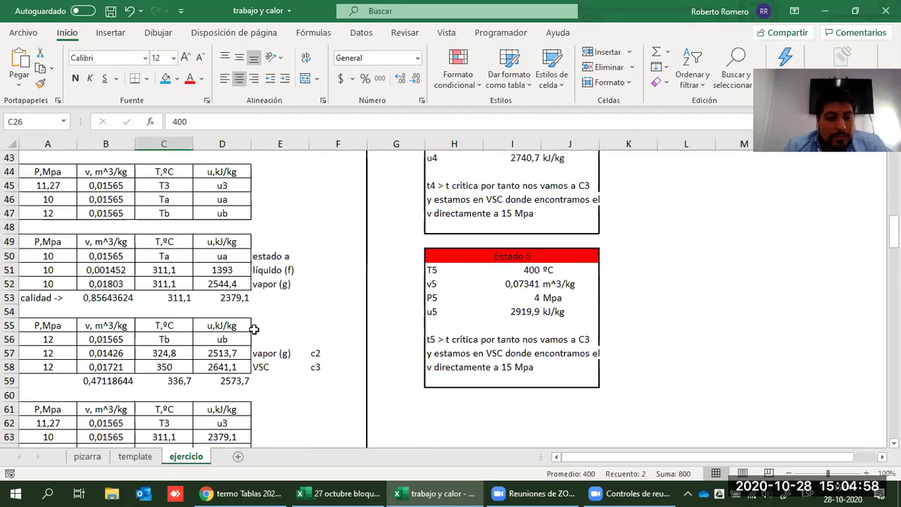
left_click(327, 376)
key("Up")
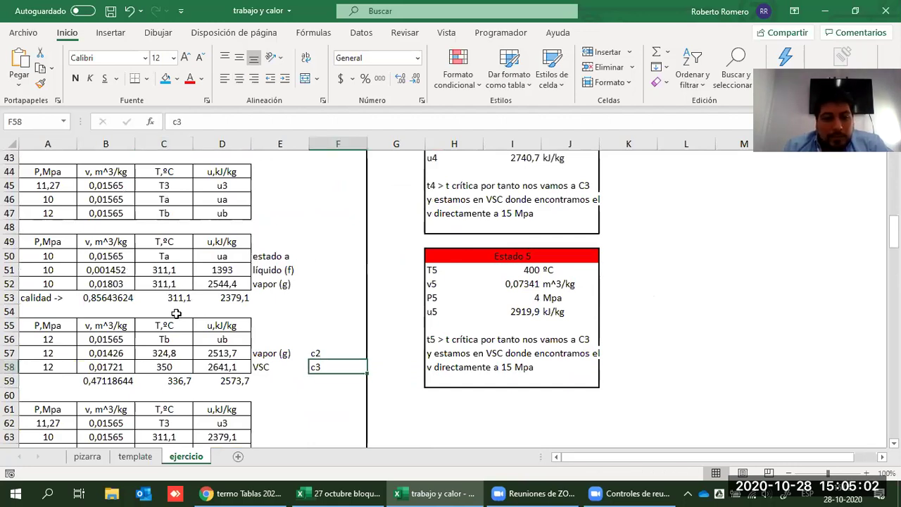
scroll(193, 301, "down", 1)
scroll(384, 152, "up", 1)
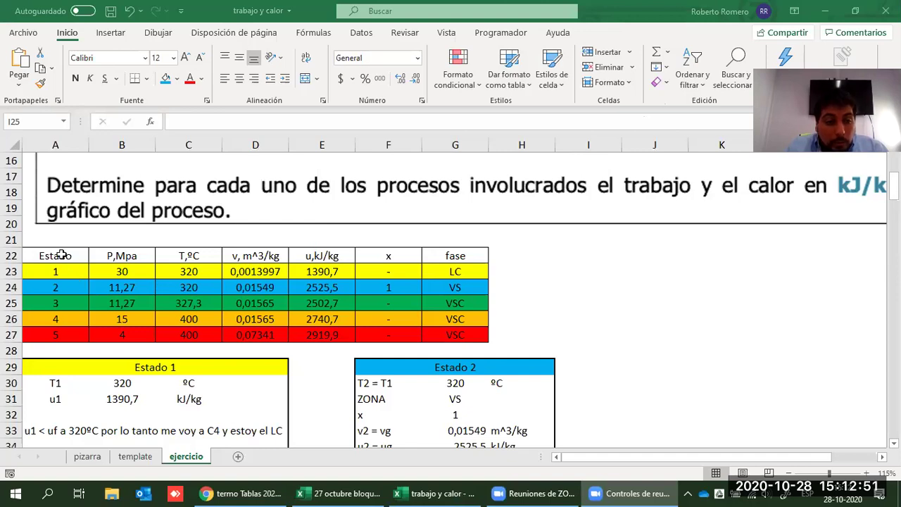
- Review the state table, checking the temperatures of states 1 and 2 and the pressures of states 2 and 3
left_click_drag(55, 255, 462, 335)
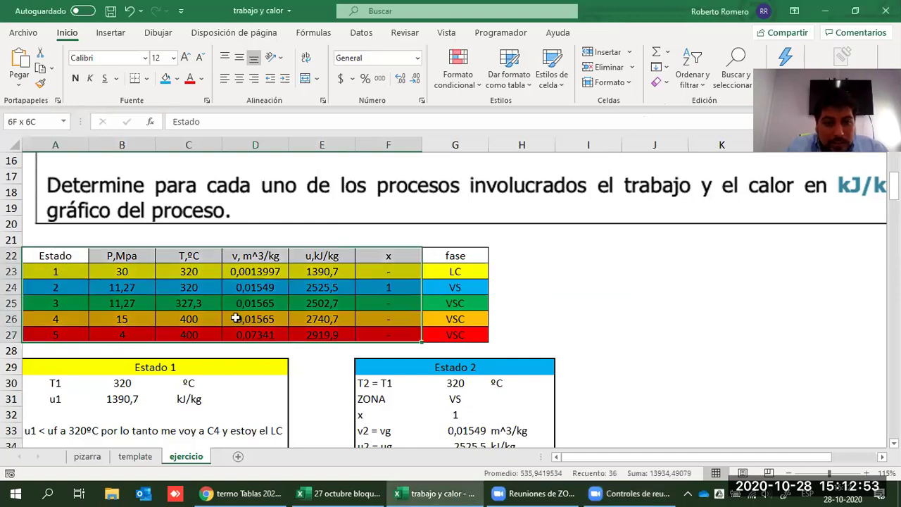
left_click_drag(235, 319, 455, 335)
key("ctrl+z")
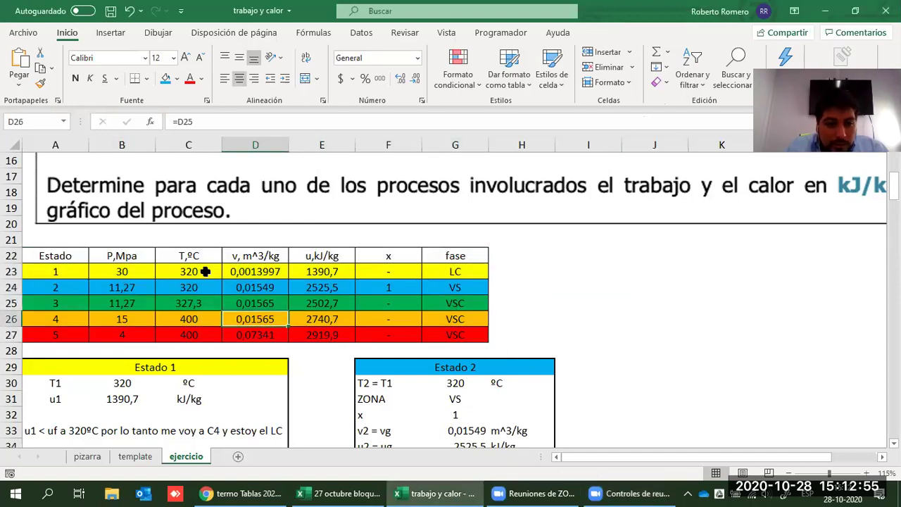
left_click_drag(206, 271, 206, 285)
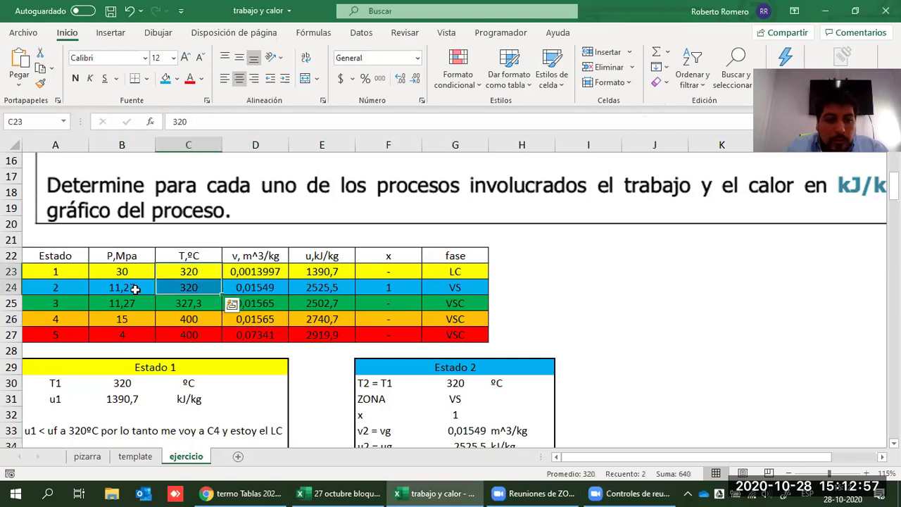
left_click_drag(134, 287, 136, 304)
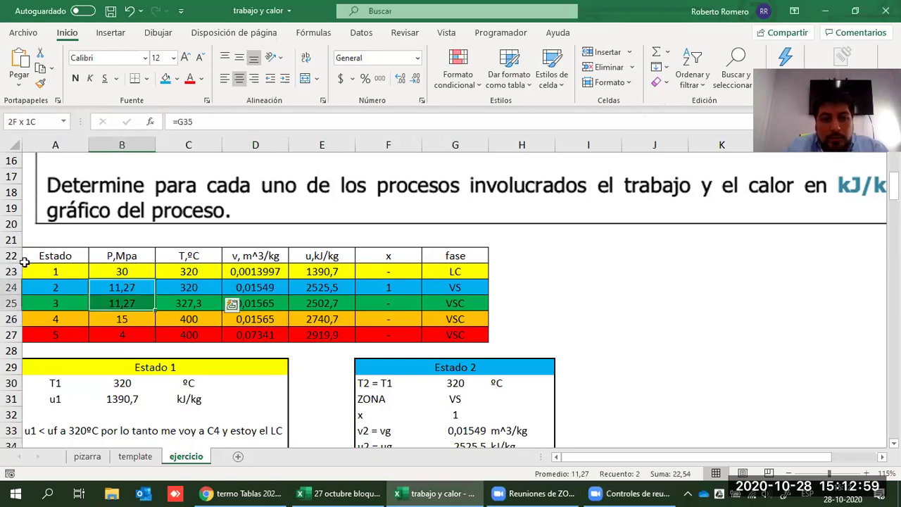
- Remove the fill colour from the five state rows, A23:G27
left_click_drag(55, 271, 454, 334)
scroll(159, 251, "down", 2)
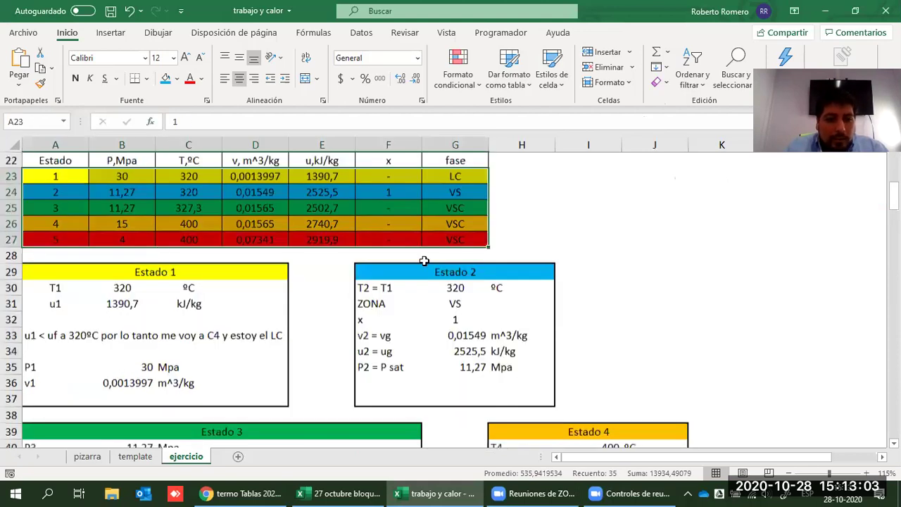
scroll(416, 261, "down", 5)
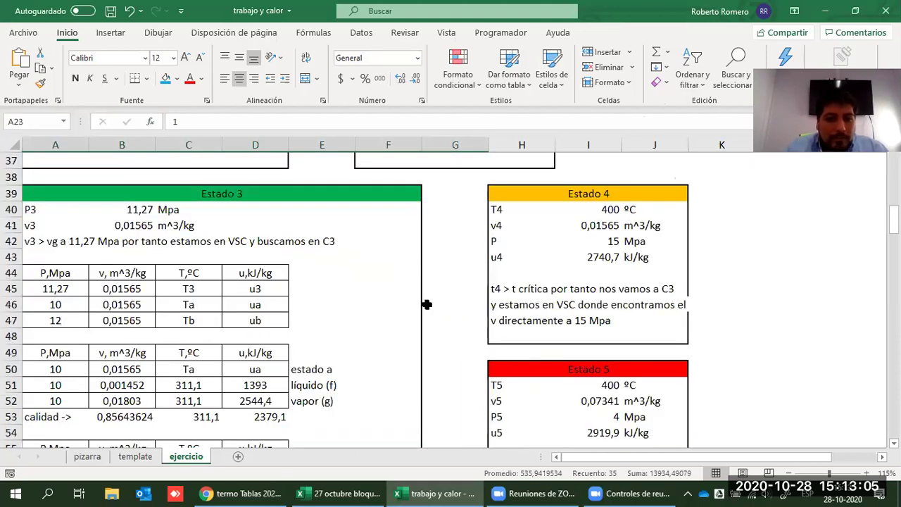
scroll(426, 304, "up", 7)
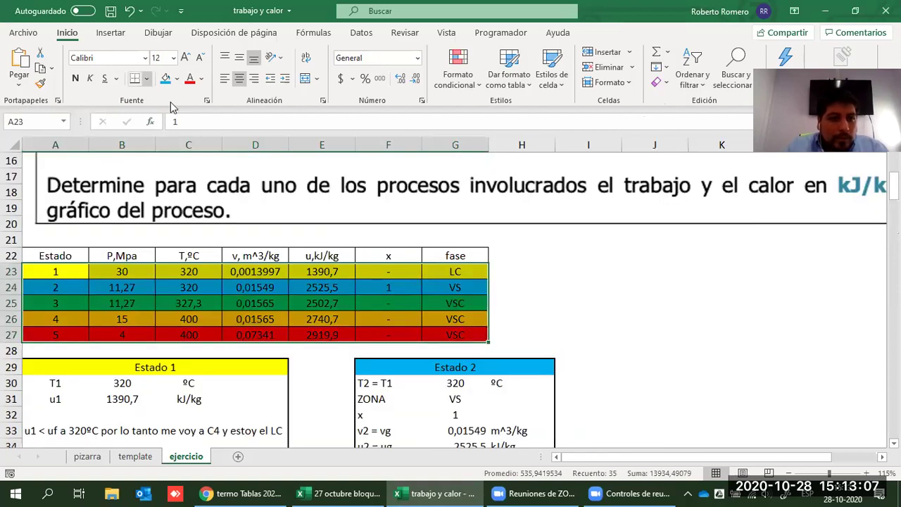
key("ctrl+z")
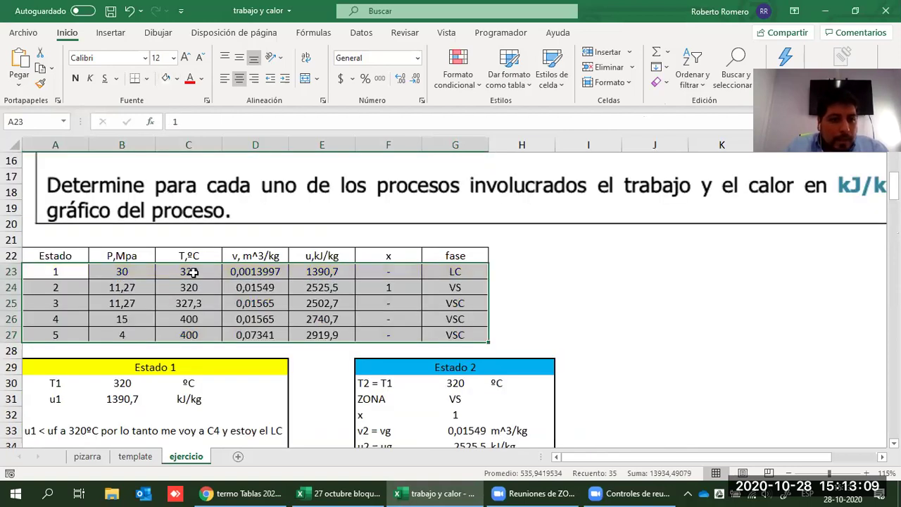
- Fill the temperatures of states 1 and 2 (C23:C24) and the pressures of states 2 and 3 (B24:B25) with yellow
left_click_drag(193, 272, 196, 287)
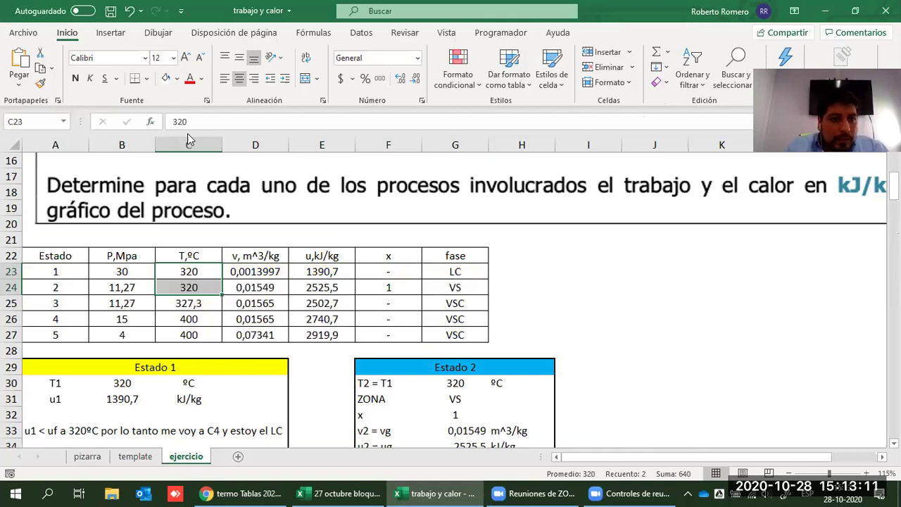
key("alt+h")
key("h")
left_click(202, 202)
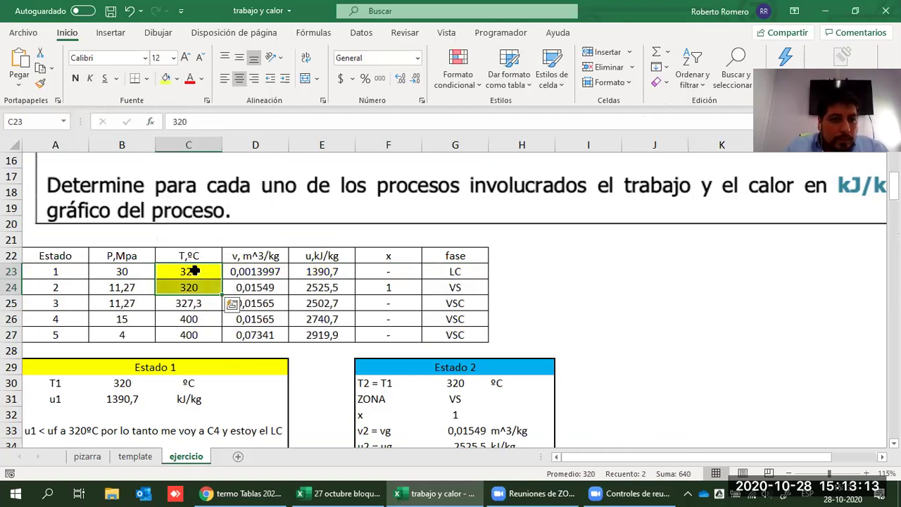
left_click(138, 287)
left_click_drag(155, 295, 151, 310)
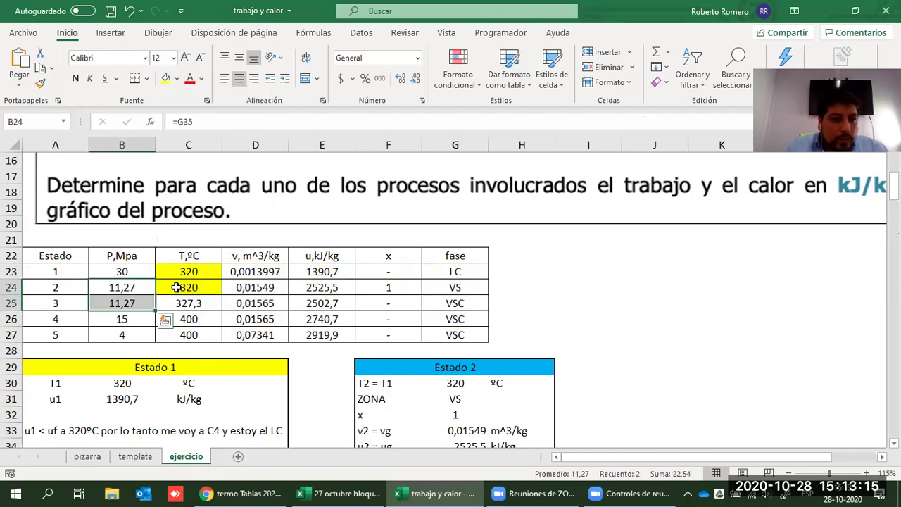
key("F4")
- Fill the volumes of states 3 and 4 (D25:D26) and the temperatures of states 4 and 5 (C26:C27) with yellow
left_click_drag(259, 304, 257, 317)
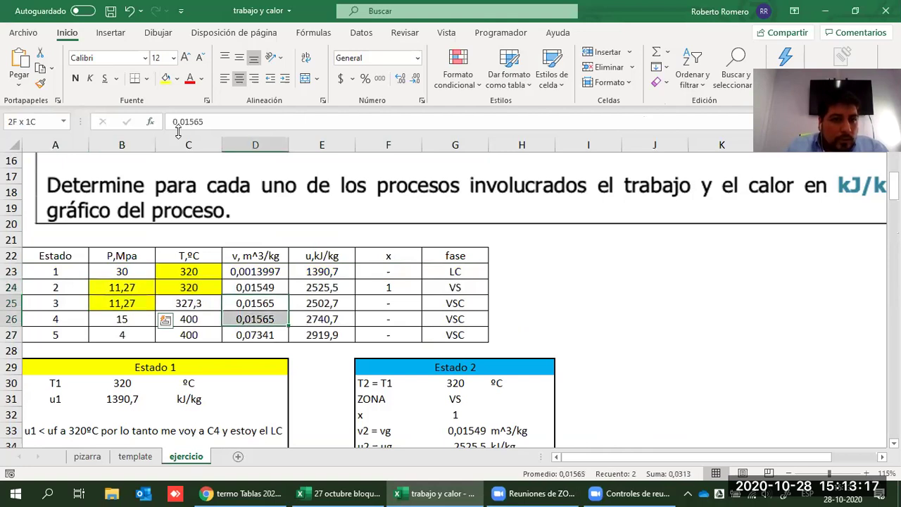
key("F4")
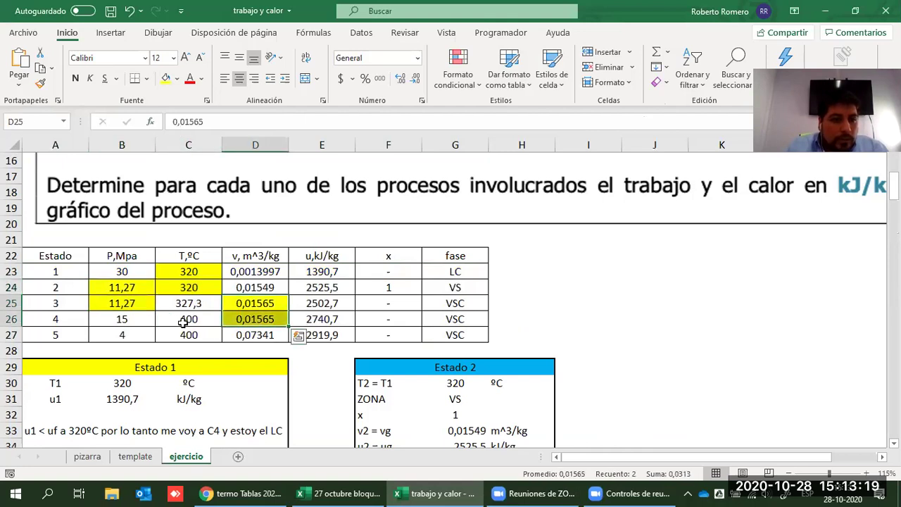
left_click_drag(185, 320, 187, 335)
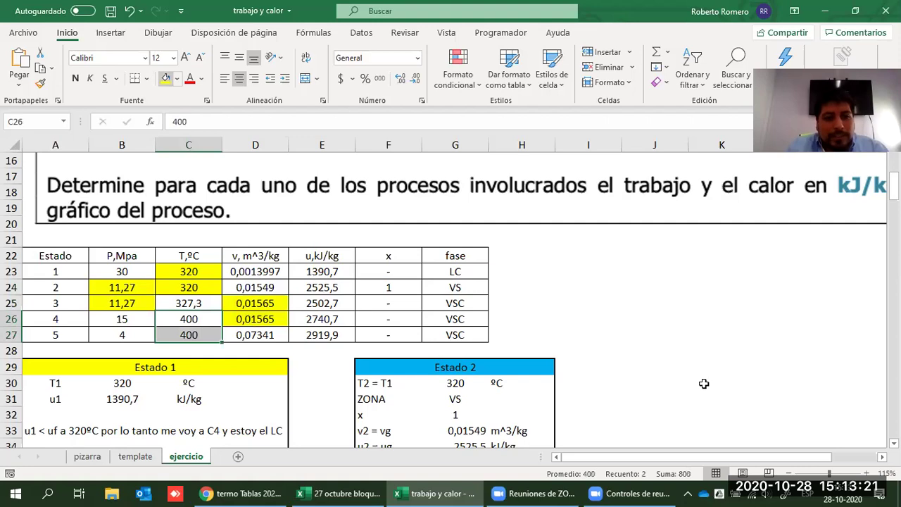
key("F4")
- Examine the temperature column, the process work and heat table, and the area-based work calculation for process 1-2
left_click_drag(190, 272, 194, 289)
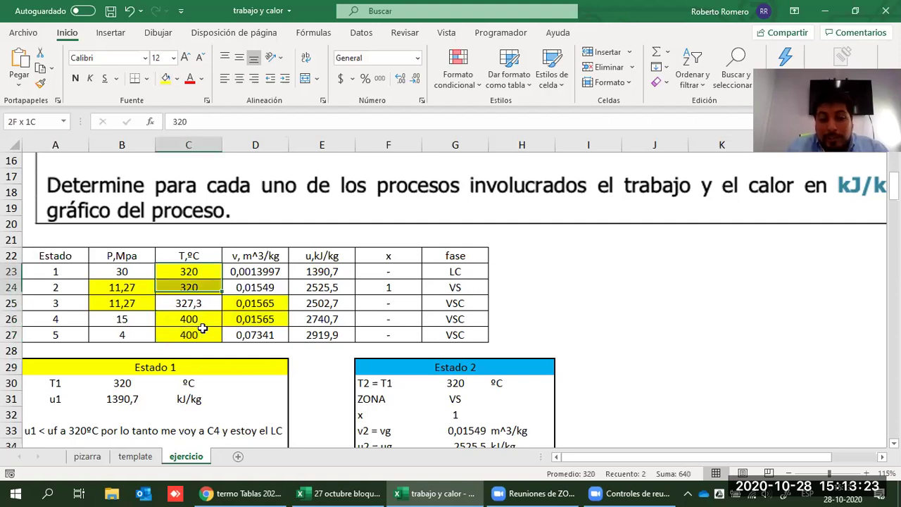
left_click_drag(202, 328, 202, 330)
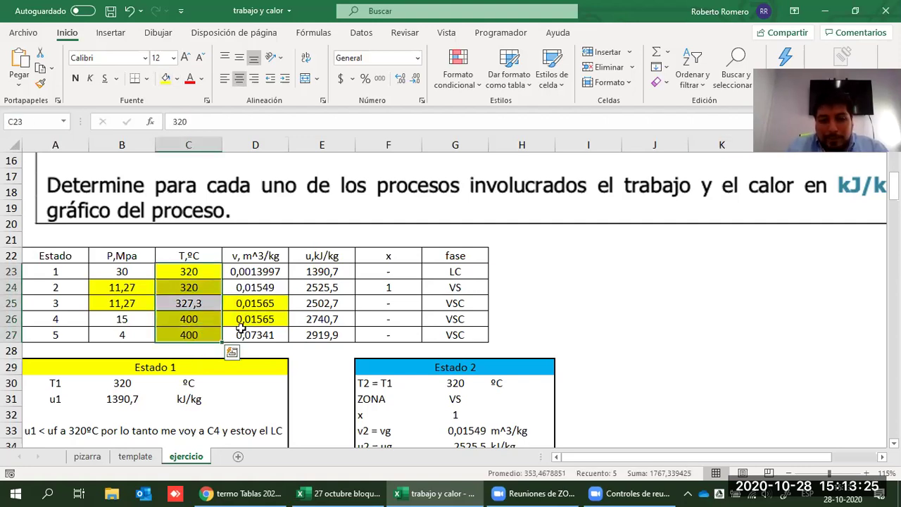
scroll(242, 328, "down", 8)
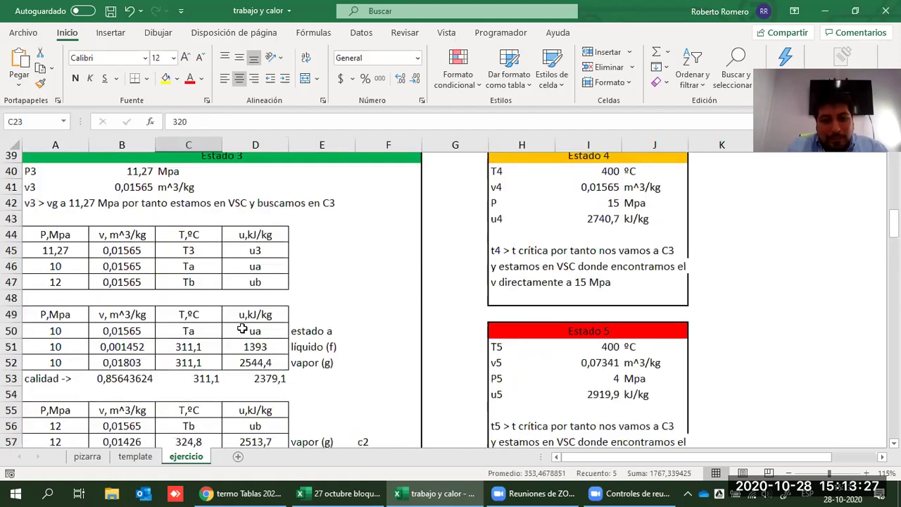
scroll(241, 327, "down", 11)
scroll(241, 325, "down", 2)
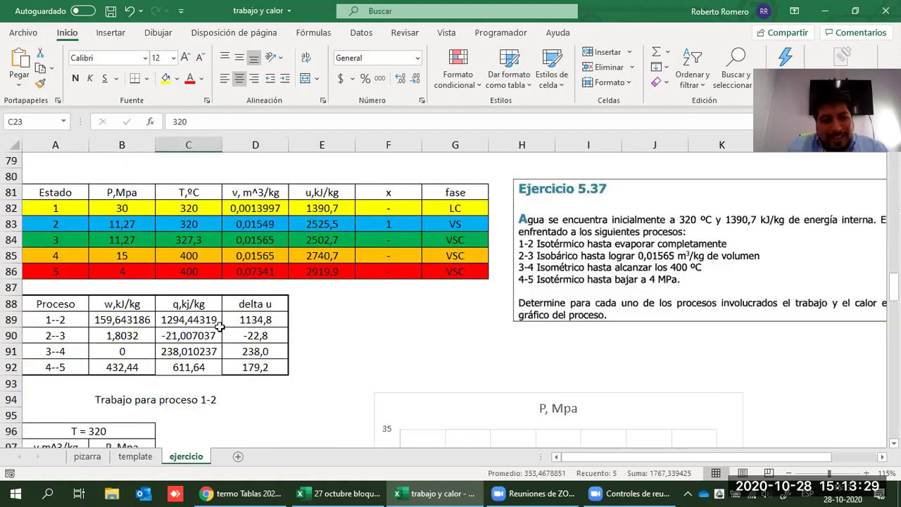
left_click_drag(65, 300, 272, 359)
scroll(419, 380, "down", 5)
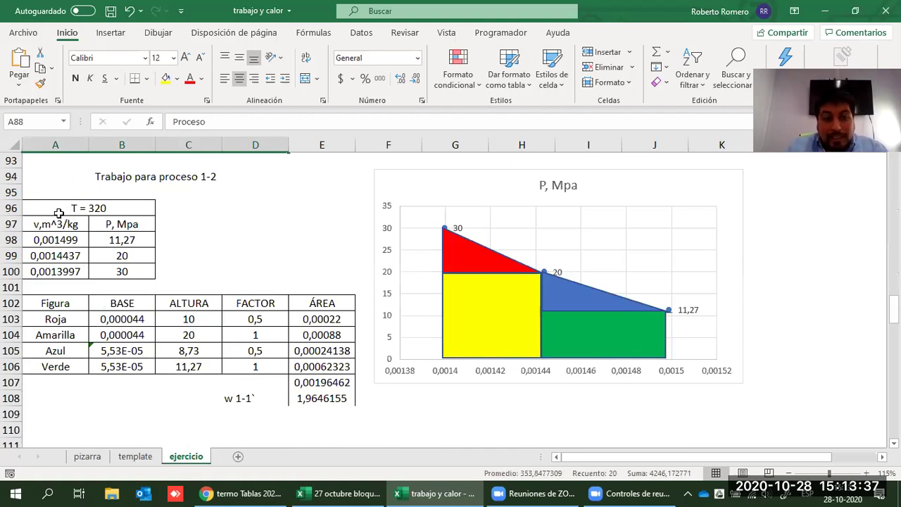
left_click_drag(59, 212, 113, 271)
left_click_drag(84, 311, 310, 366)
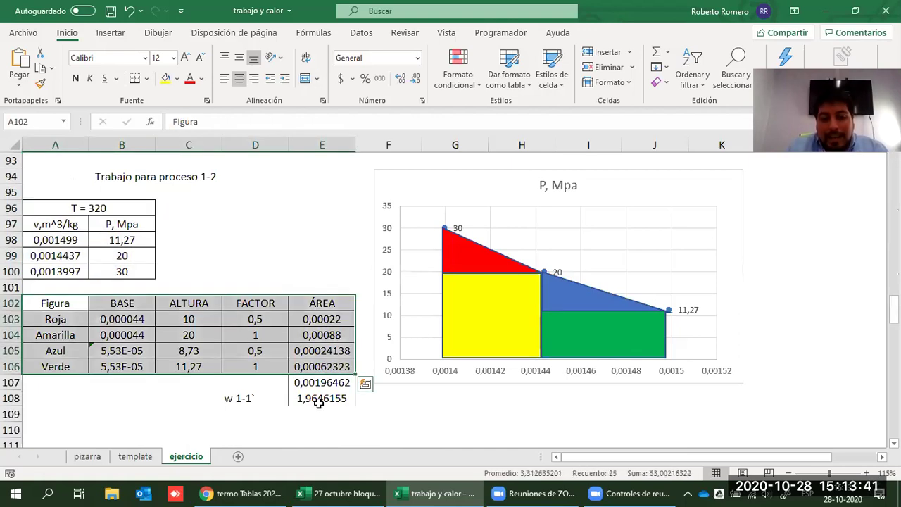
left_click(320, 400)
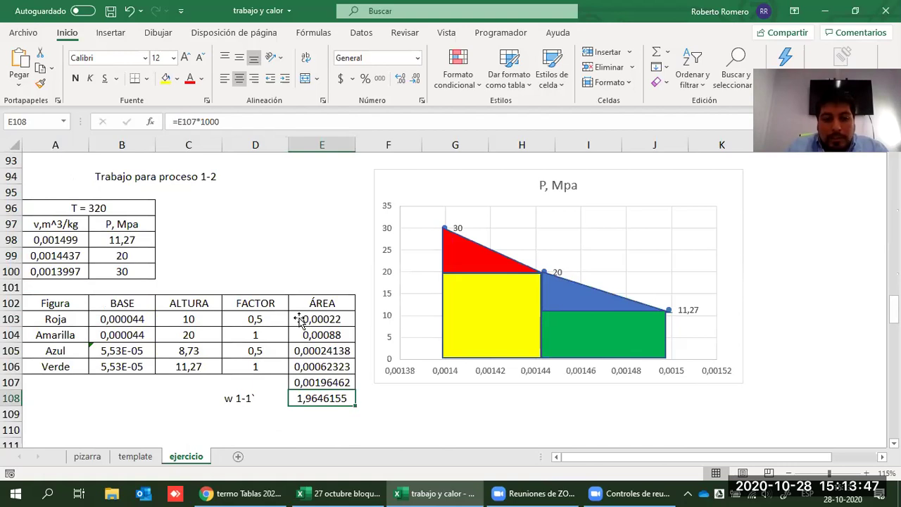
- Examine the area-based work calculation for process 4-5 at 400 °C and return to the state table of exercise 5.37
scroll(299, 320, "down", 10)
scroll(271, 362, "up", 1)
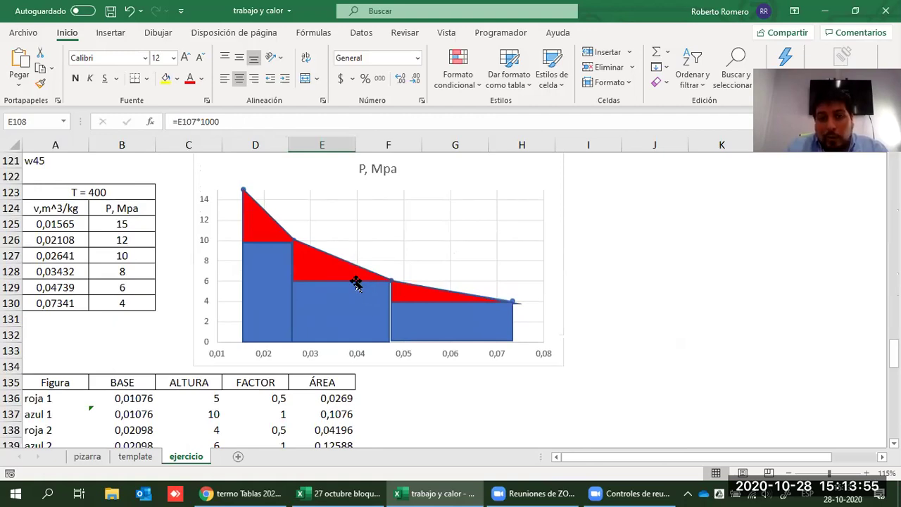
scroll(356, 281, "up", 2)
scroll(357, 283, "up", 9)
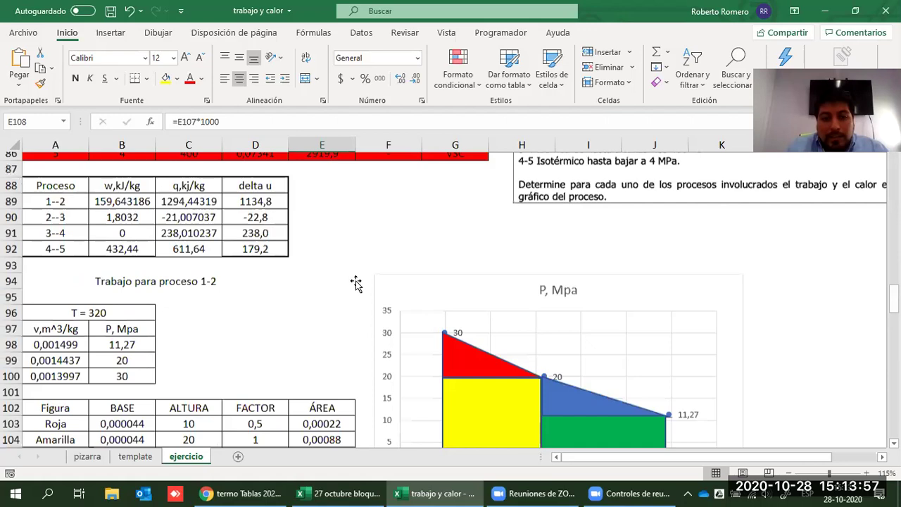
scroll(355, 282, "up", 7)
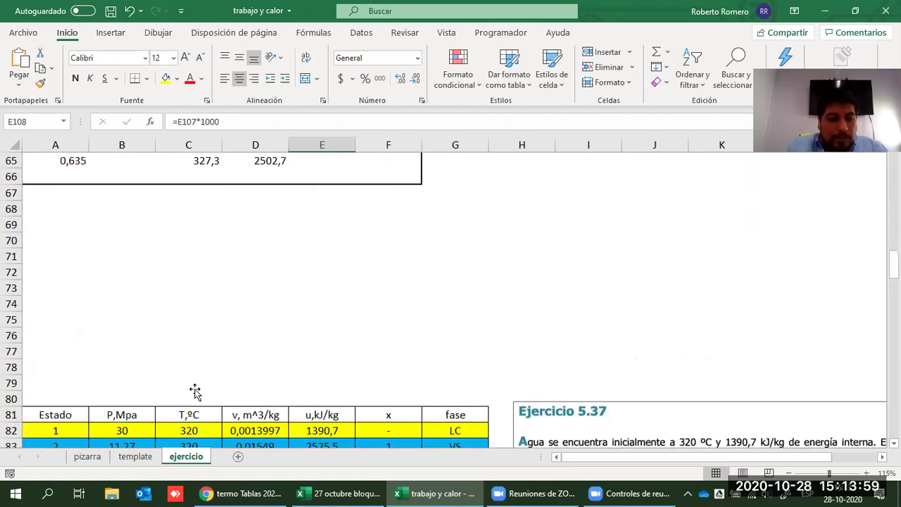
- Switch to the template sheet and review the empty work and heat columns of the process table
key("ctrl+Page_Up")
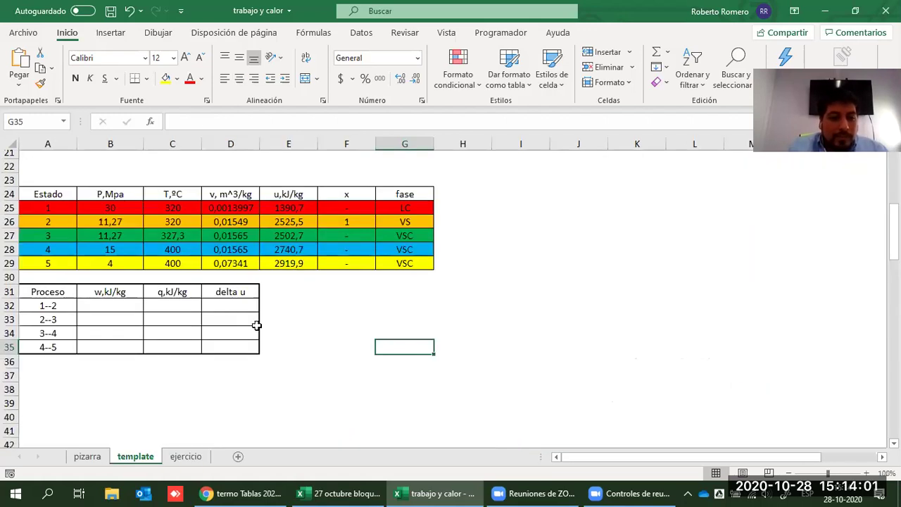
scroll(256, 325, "down", 7)
scroll(258, 324, "up", 5)
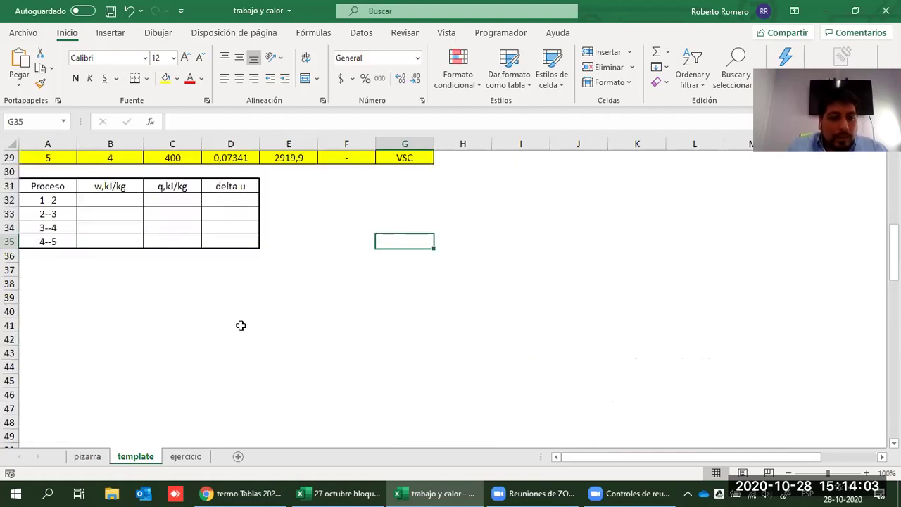
scroll(211, 334, "up", 2)
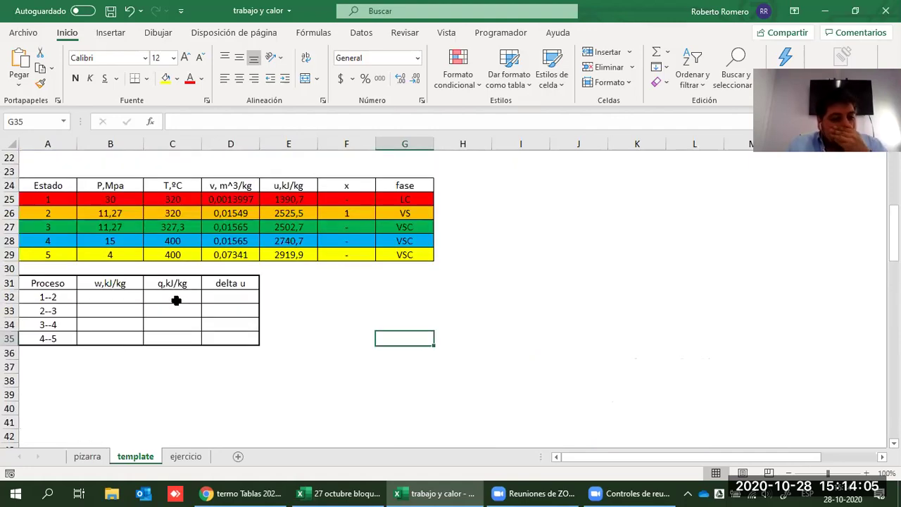
left_click(116, 284)
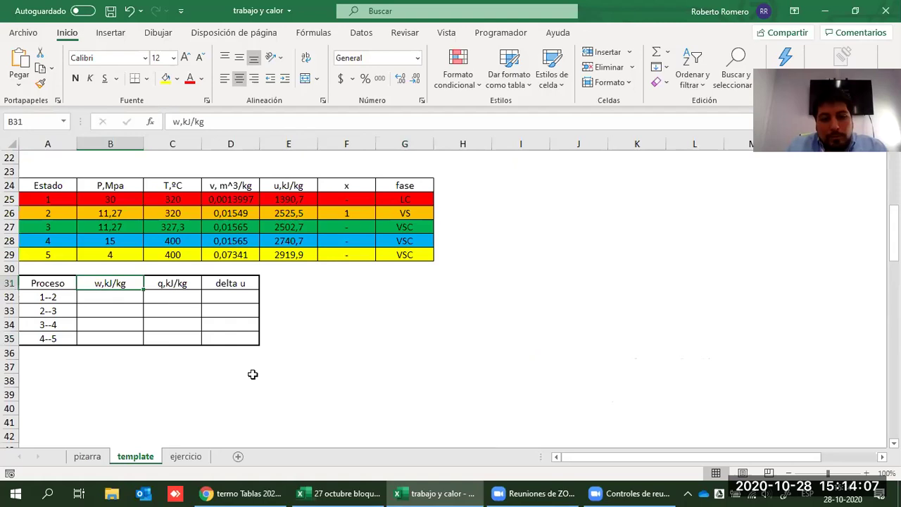
key("Right")
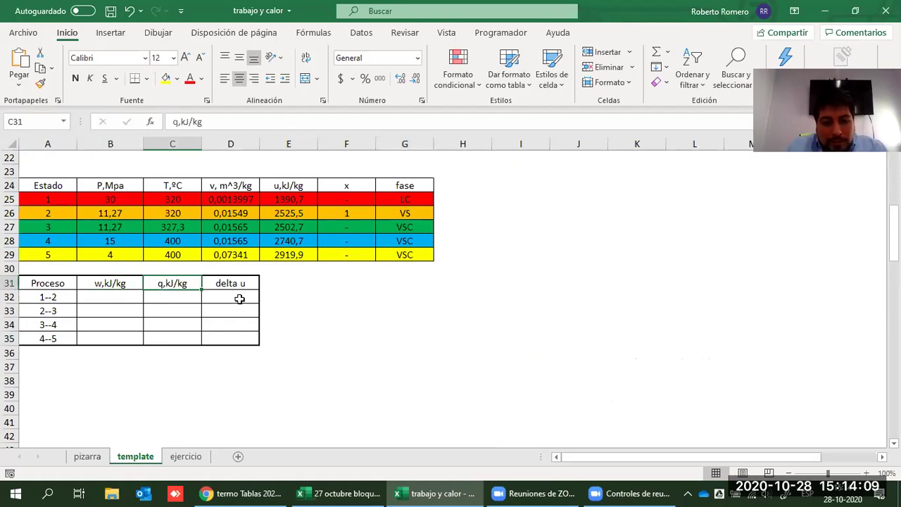
- Examine the empty delta u column of the process table alongside the volume and internal energy columns of the state table
left_click_drag(238, 287, 240, 335)
scroll(662, 457, "up", 1)
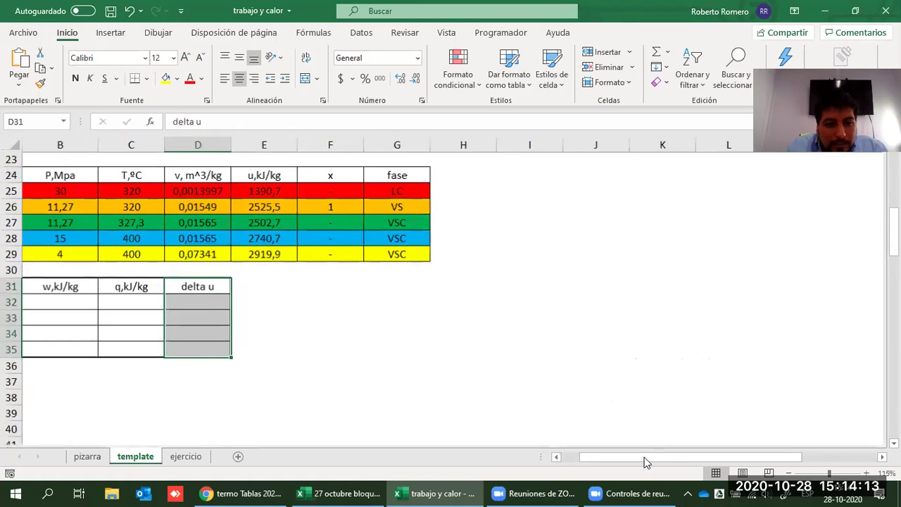
scroll(331, 284, "up", 2)
scroll(332, 285, "left", 2)
left_click_drag(335, 287, 345, 362)
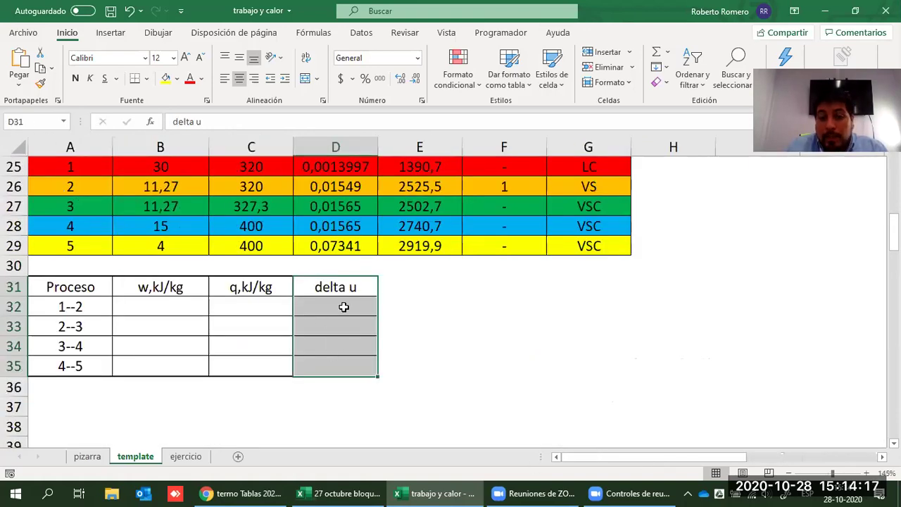
scroll(444, 322, "up", 3)
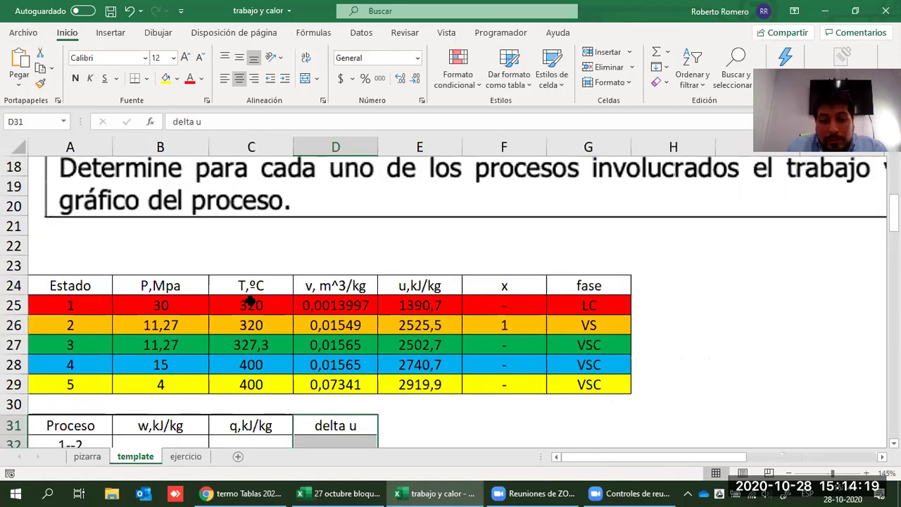
left_click(336, 283)
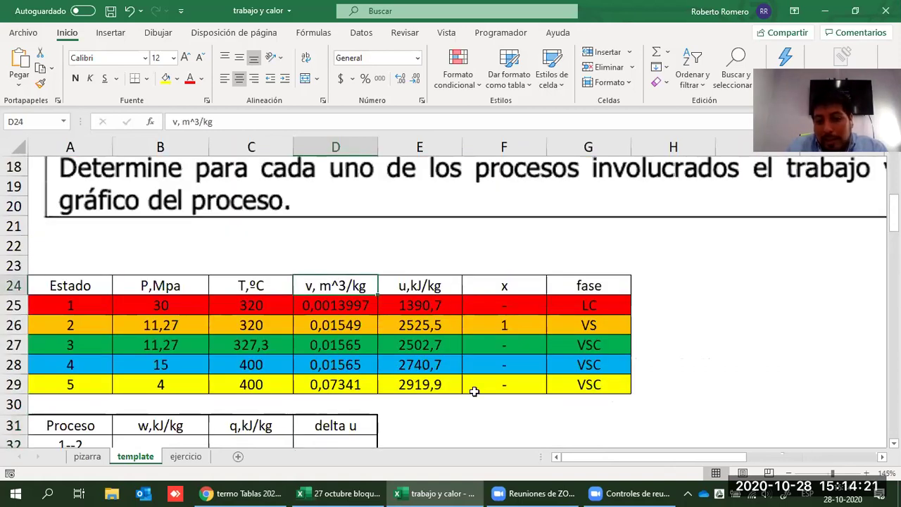
key("Right")
scroll(346, 307, "down", 3)
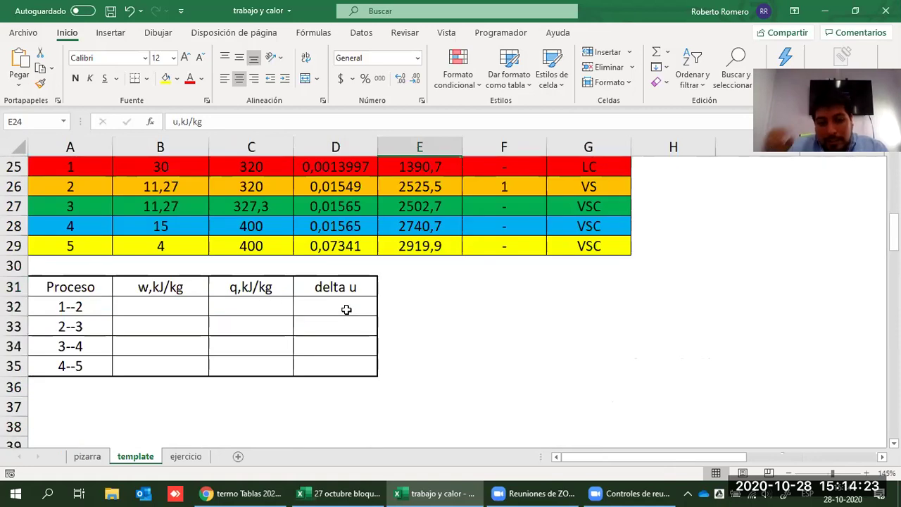
- Calculate delta u for process 1--2 in D32 as state 2 minus state 1 internal energy, =E26-E25
left_click(347, 310)
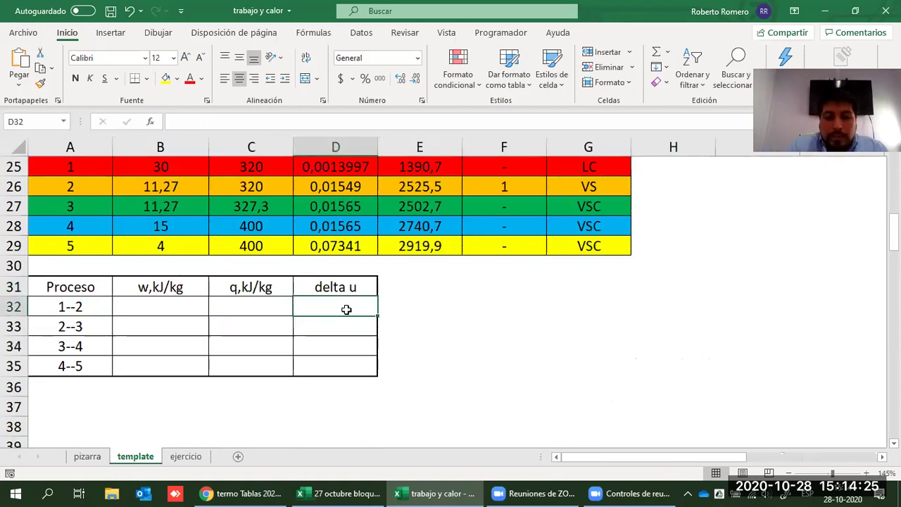
type("=")
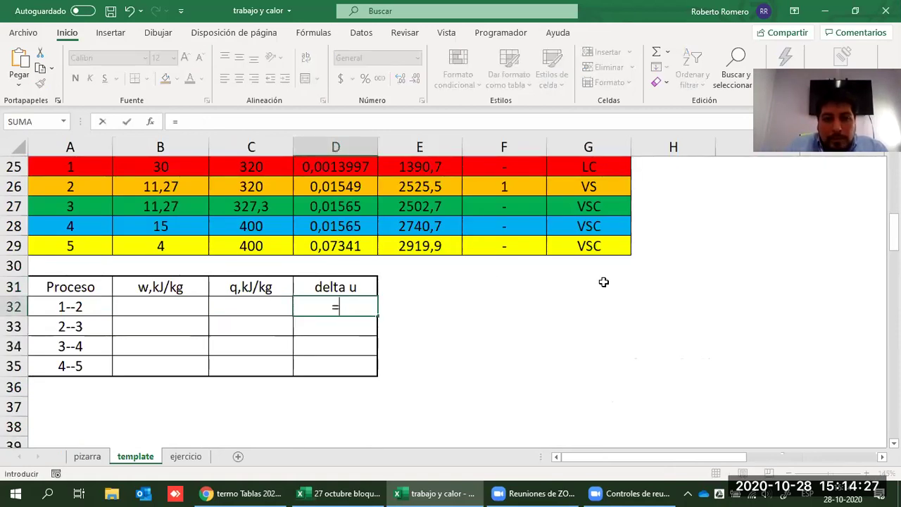
left_click_drag(893, 227, 892, 229)
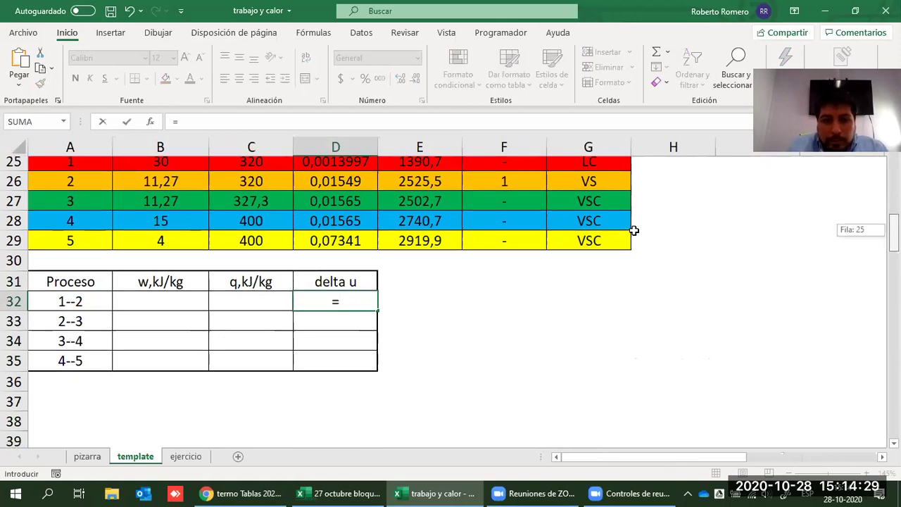
scroll(430, 225, "up", 1)
left_click(431, 224)
type("-")
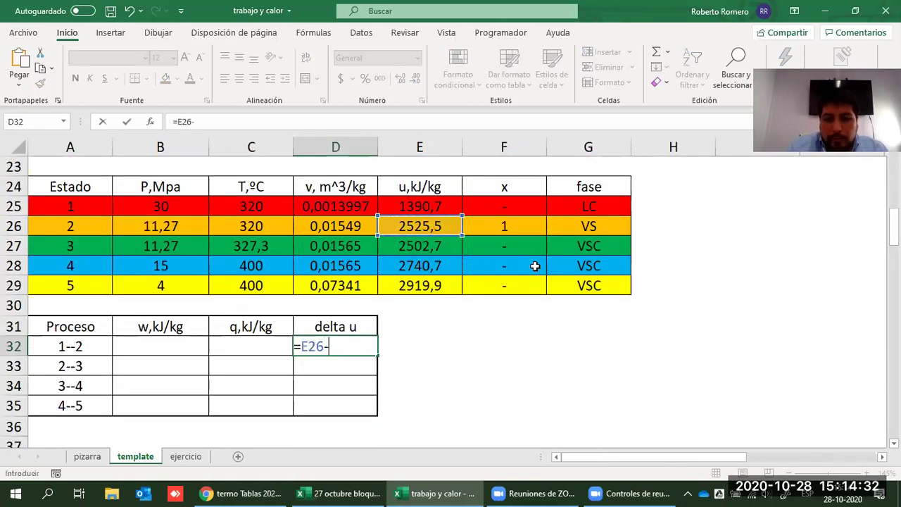
left_click(419, 208)
key("Return")
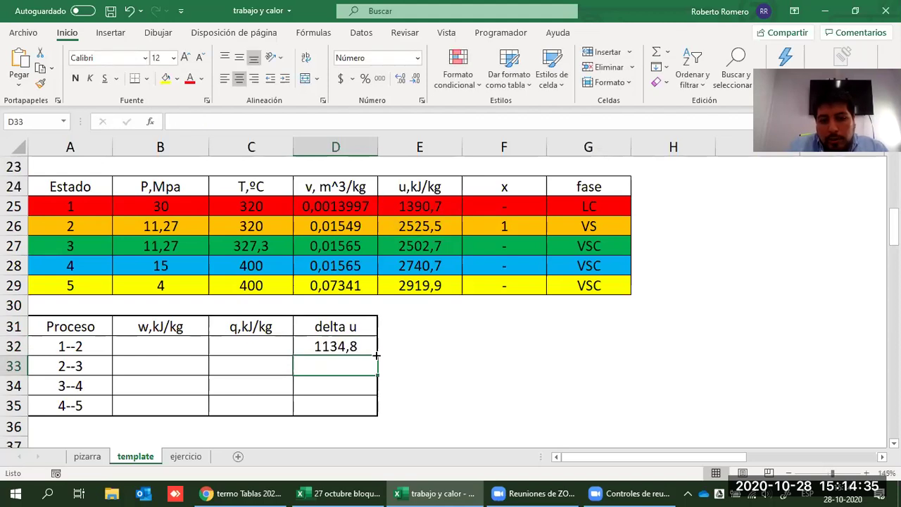
- Fill the delta u formula from D32 down to the remaining processes, through D35
left_click(374, 354)
left_click_drag(377, 355, 377, 410)
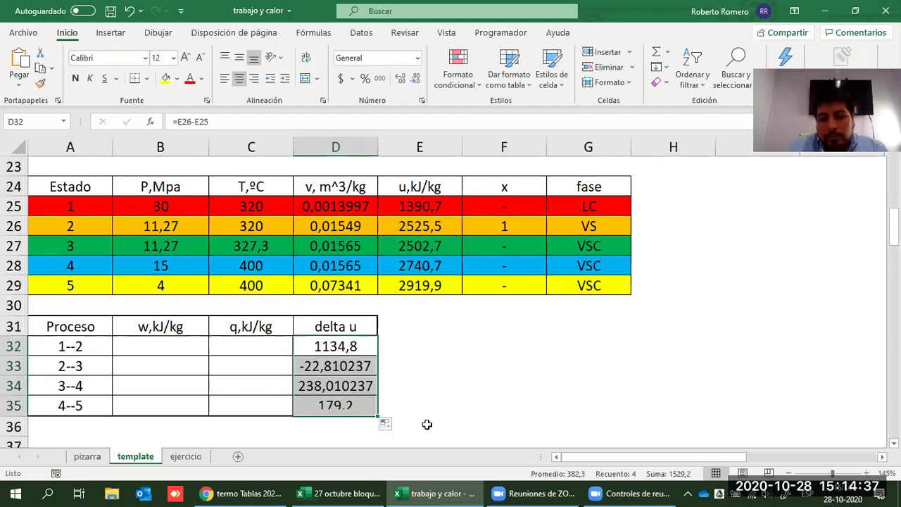
left_click(416, 386)
left_click(341, 367)
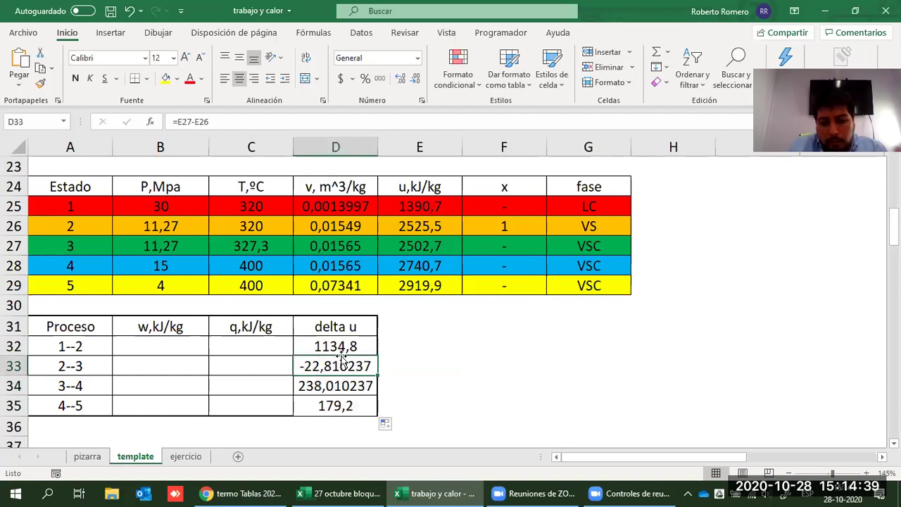
- Format the delta u values in D32:D35 with two decimal places
left_click_drag(341, 354, 359, 412)
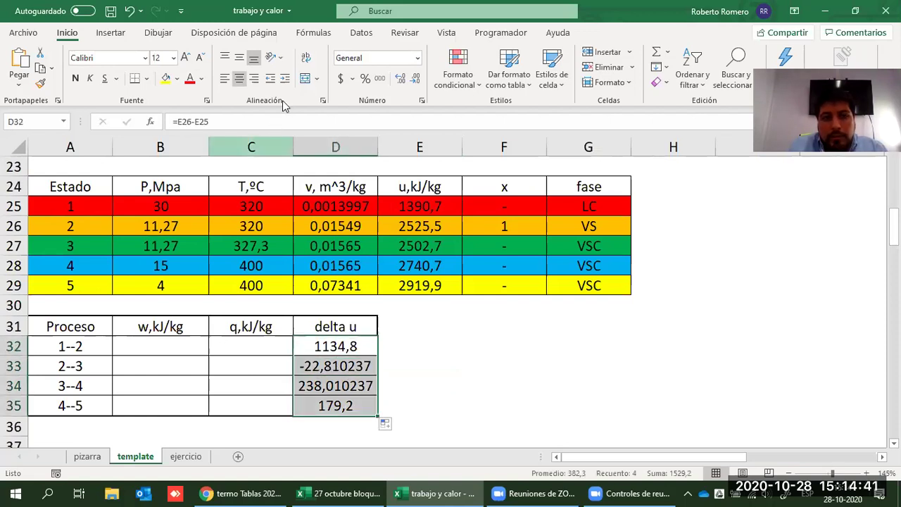
left_click(414, 81)
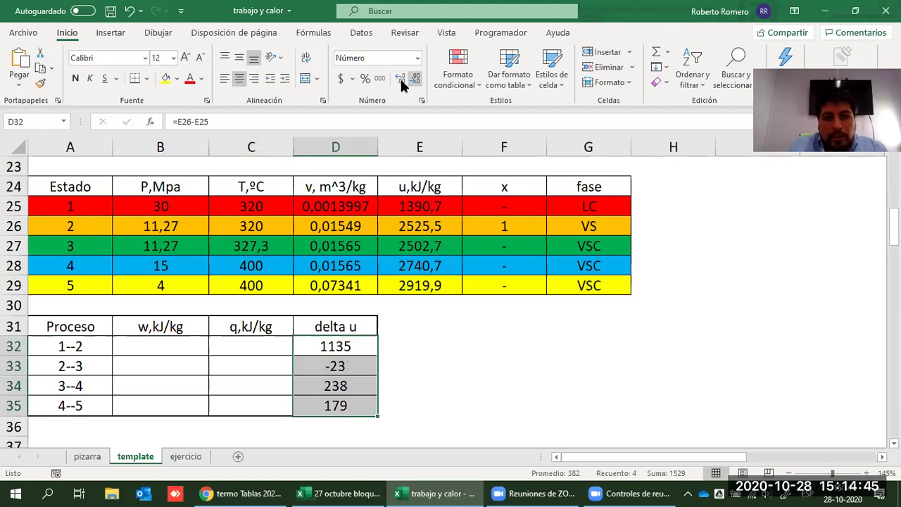
left_click(400, 79)
left_click(400, 79)
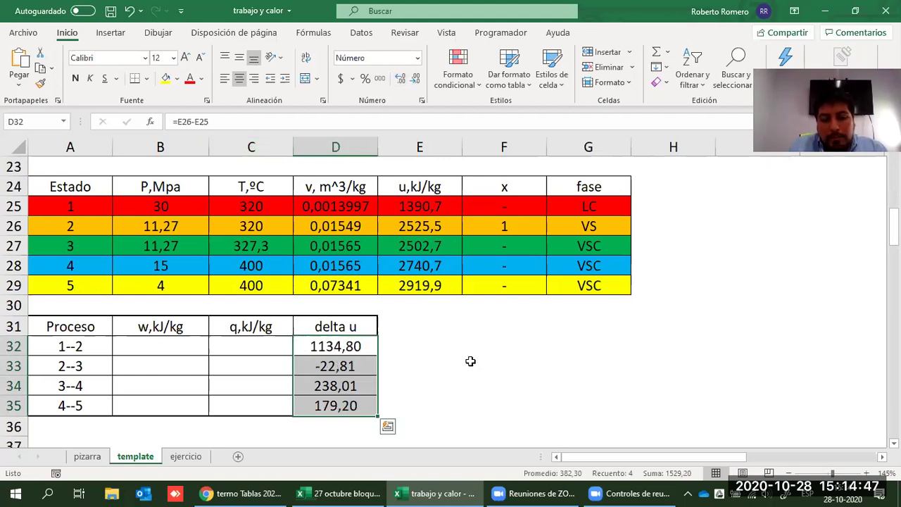
left_click(493, 380)
left_click_drag(521, 352, 669, 349)
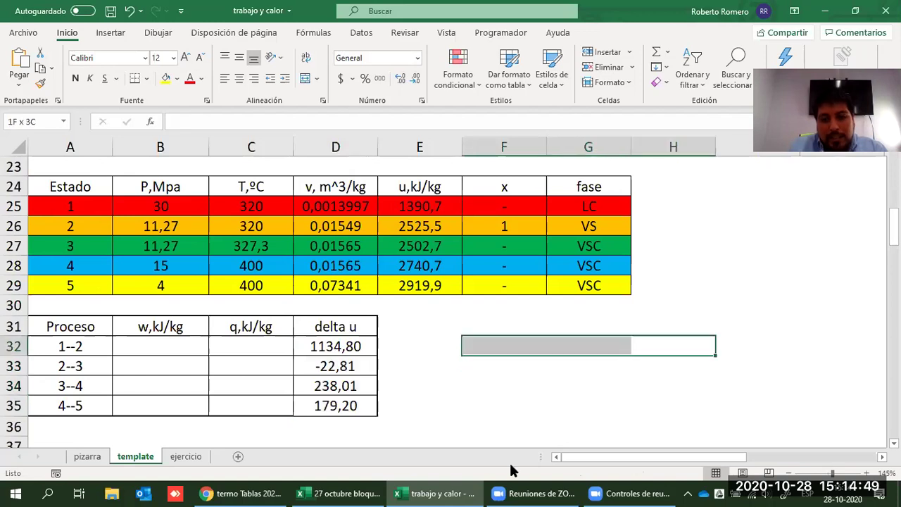
left_click(498, 404)
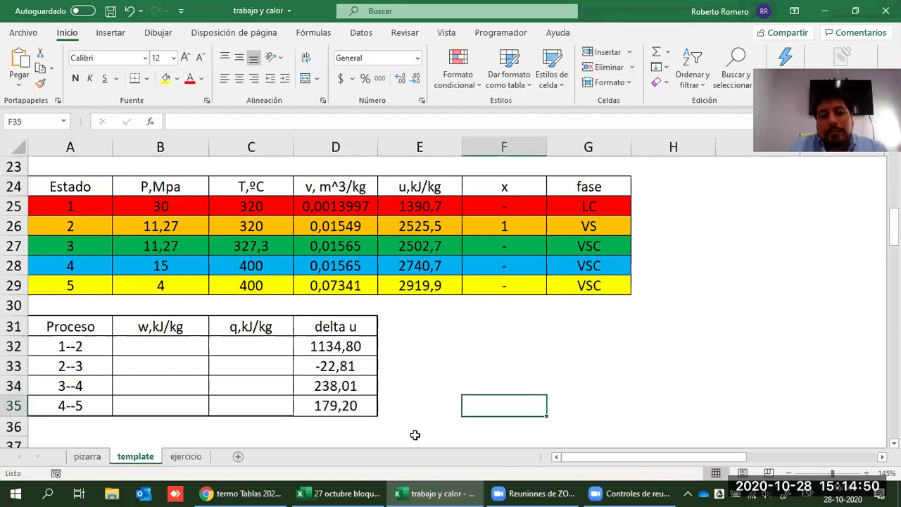
- Examine the state table for each process, comparing states 1 and 2, states 4 and 5, and the pressures of states 2 and 3
left_click(437, 250)
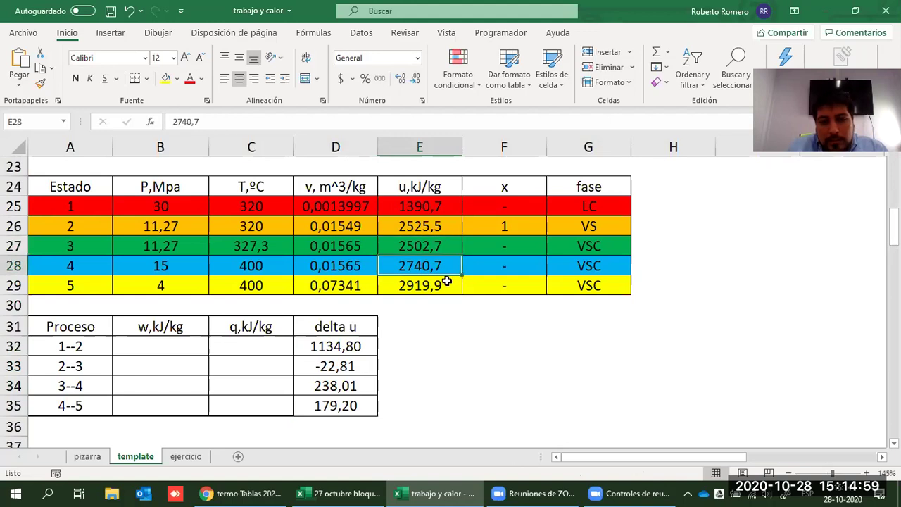
left_click(598, 253)
key("Down")
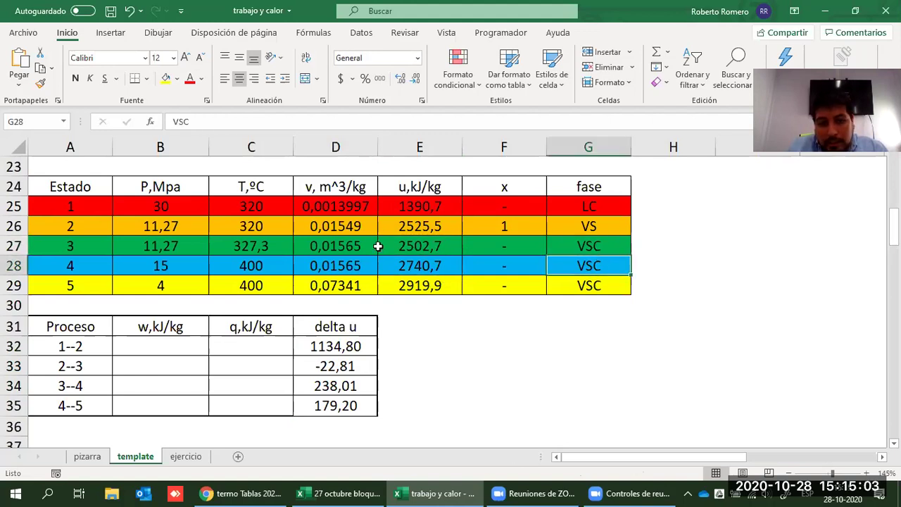
left_click(166, 247)
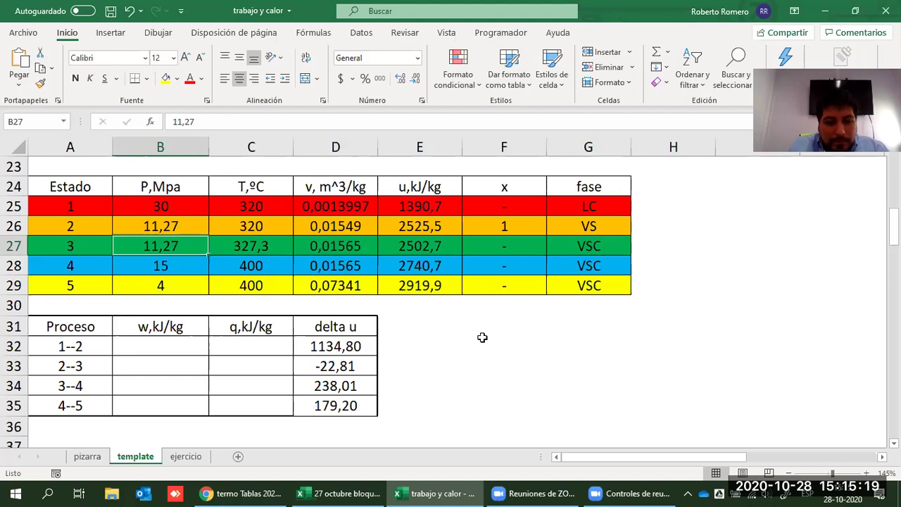
scroll(64, 314, "down", 3)
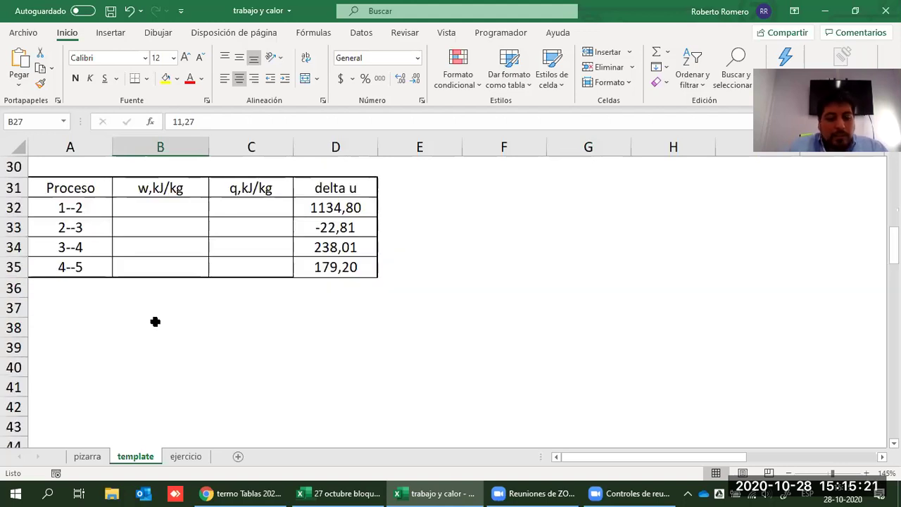
left_click(70, 308)
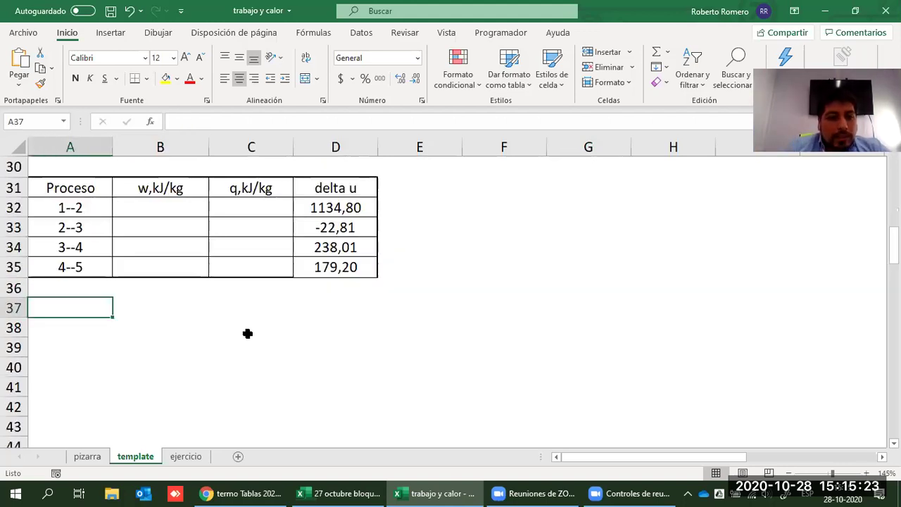
scroll(90, 209, "up", 3)
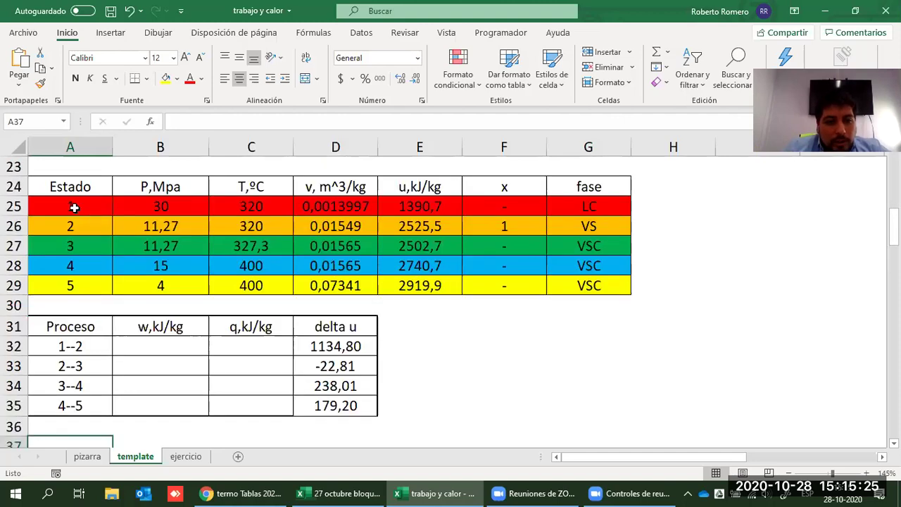
left_click_drag(74, 207, 76, 218)
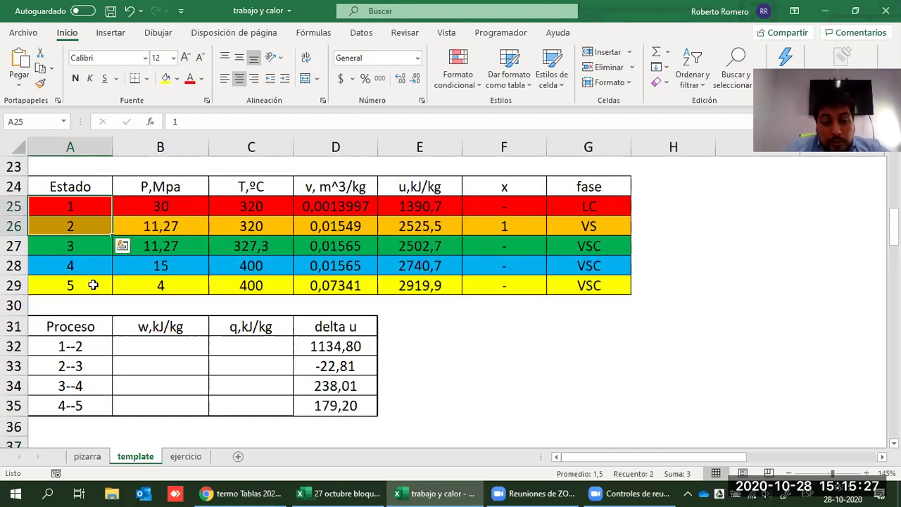
left_click_drag(91, 265, 93, 285)
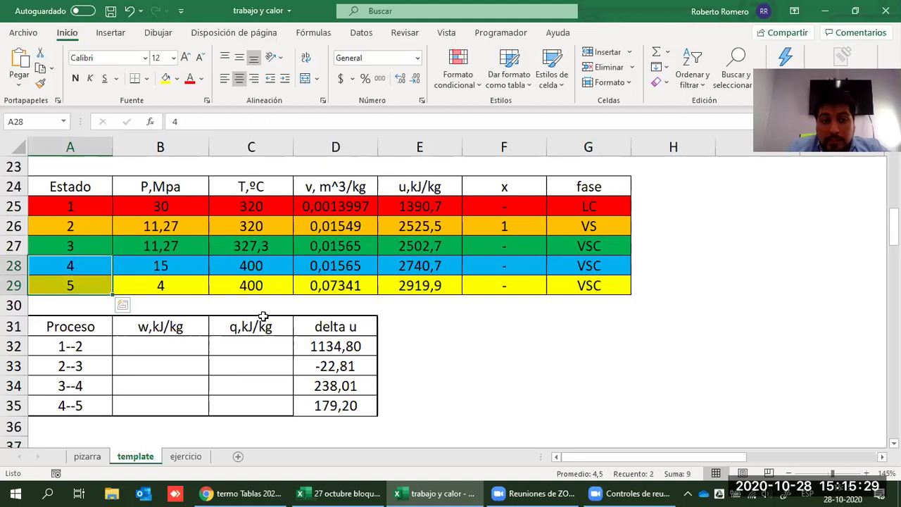
left_click_drag(190, 226, 192, 239)
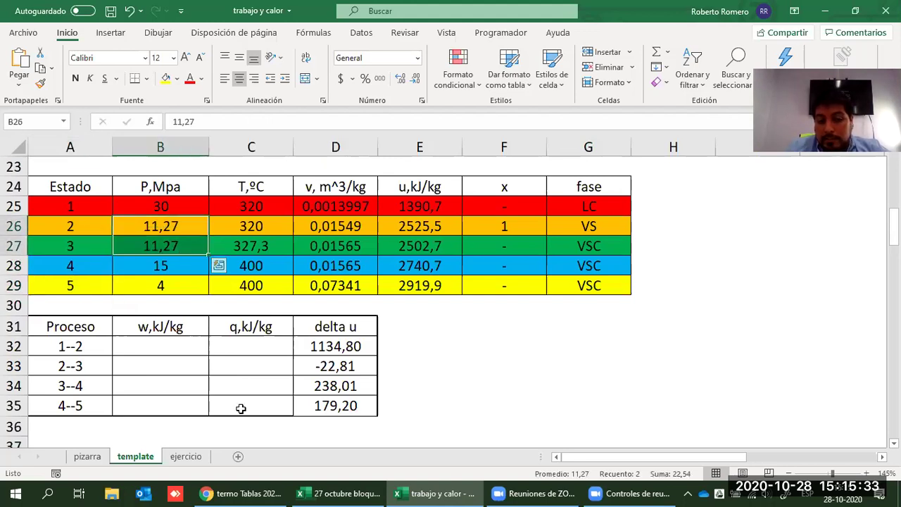
- Label the process 2--3 work calculation below the process table with w2--3 in A38 and ISO-P in A39
key("Down")
key("Down")
key("Down")
key("Down")
key("Down")
key("Down")
key("Down")
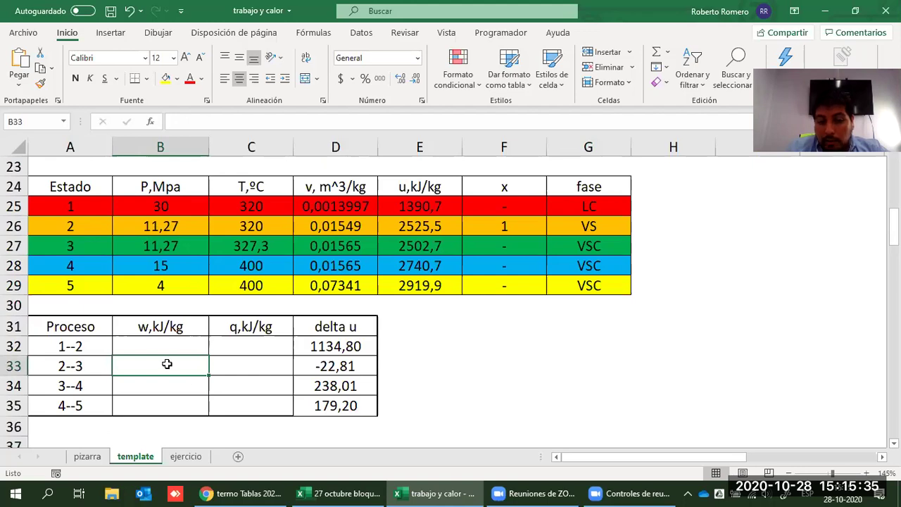
scroll(66, 331, "down", 2)
left_click(65, 320)
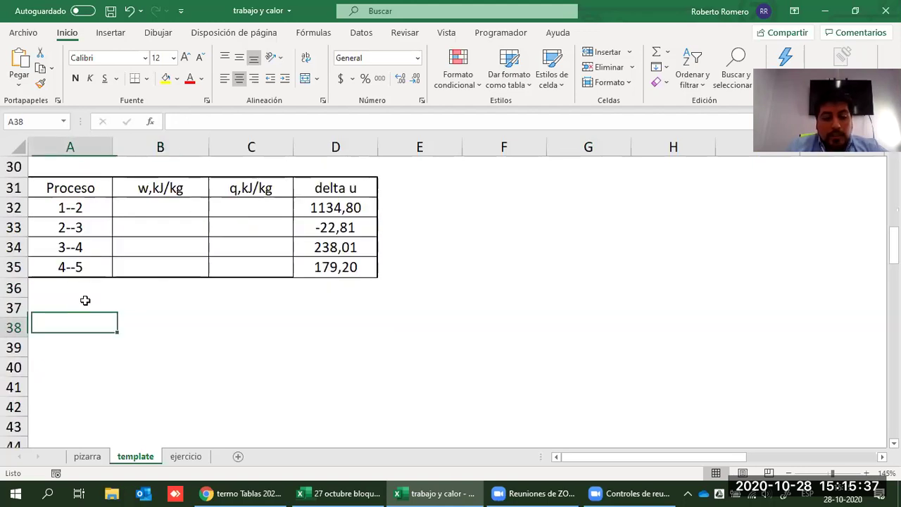
type("w2")
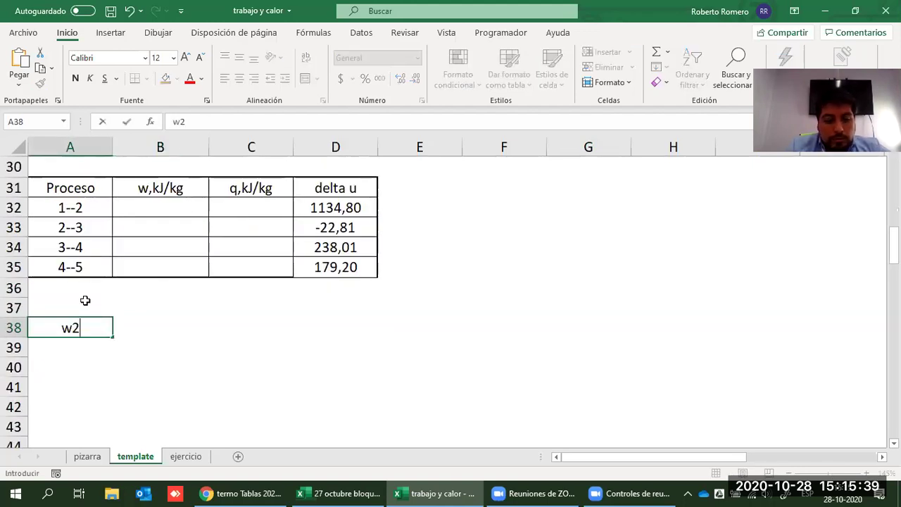
type("--3")
key("Return")
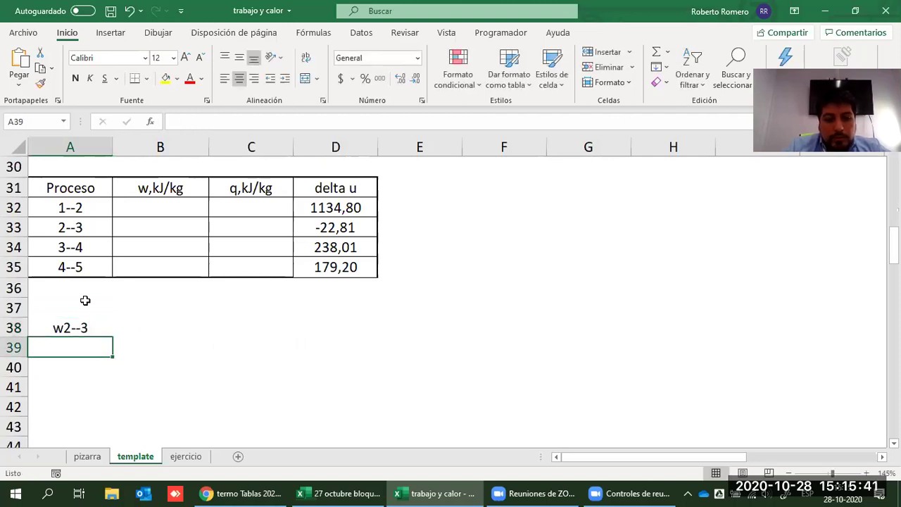
type("ISO-P")
key("Return")
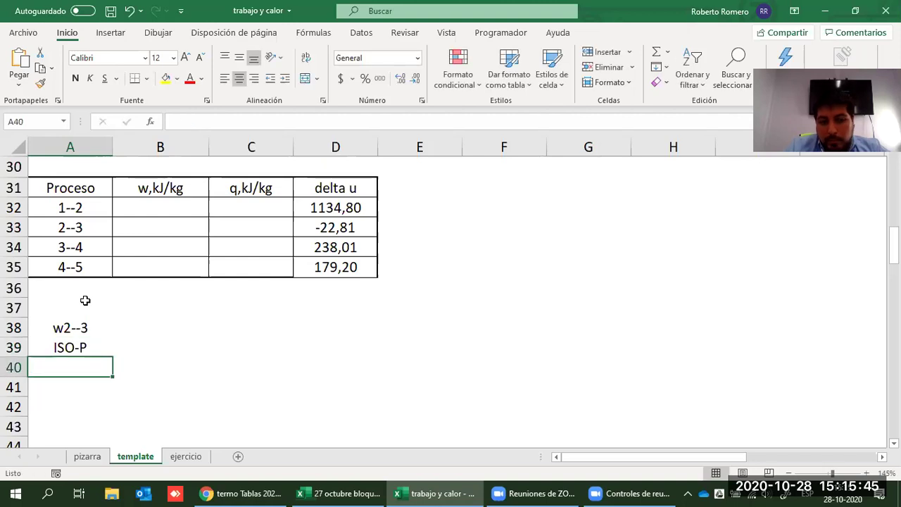
key("Up")
key("Up")
key("Right")
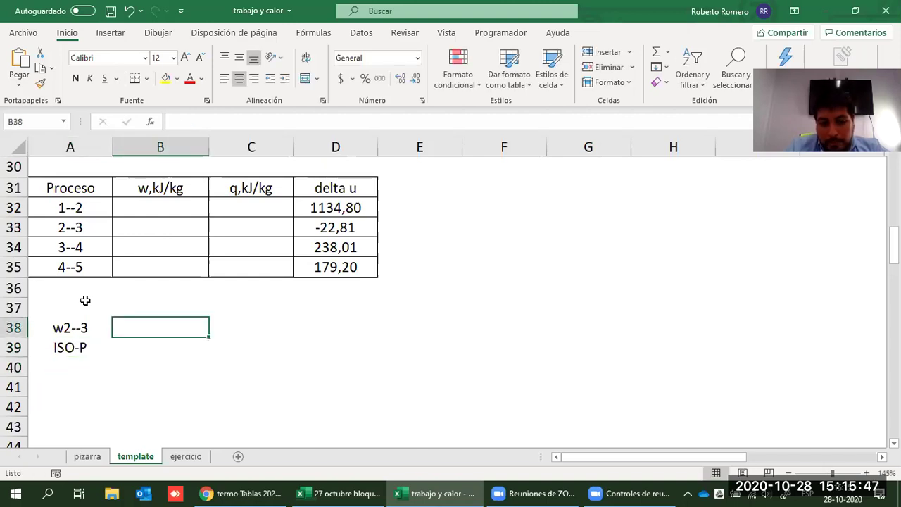
type("=")
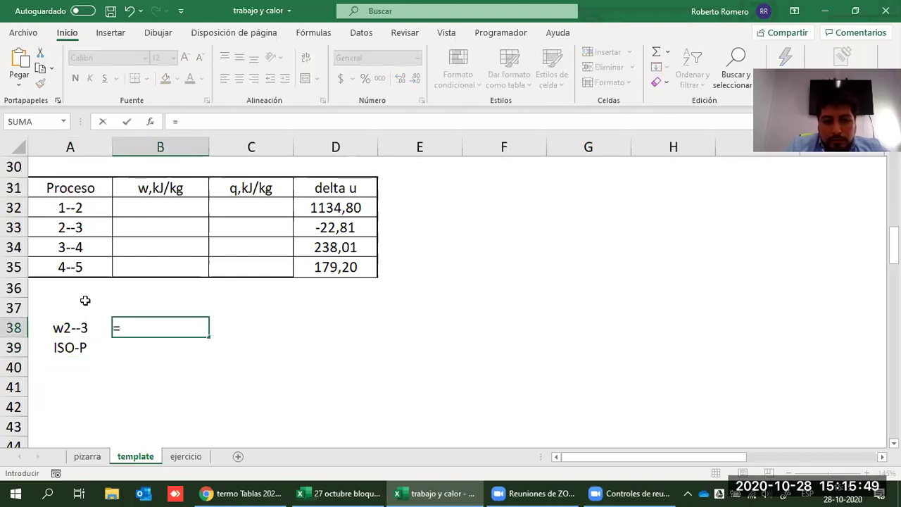
key("Up")
key("Up")
key("Up")
key("Up")
key("Up")
key("Up")
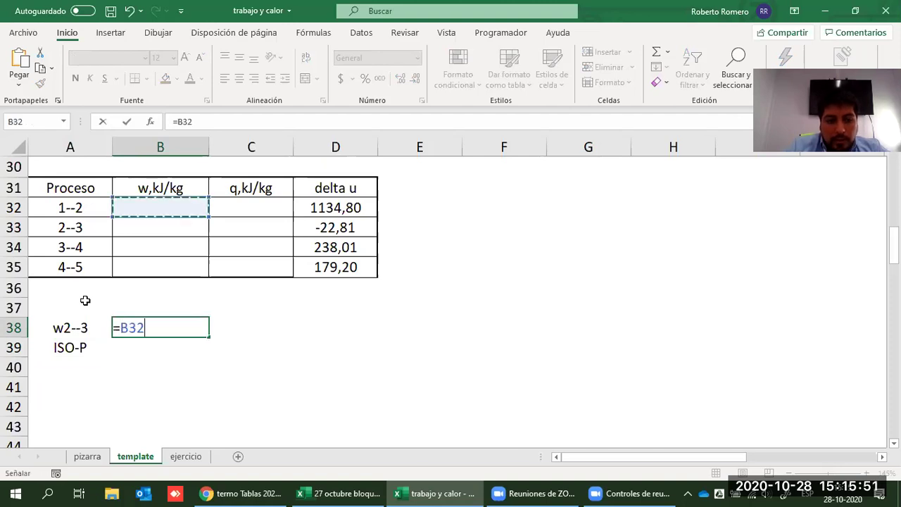
key("BackSpace")
key("BackSpace")
key("BackSpace")
key("BackSpace")
- Enter the headings P in B38 and ( v3 - v2 ) in C38 for the constant-pressure work calculation
type("P")
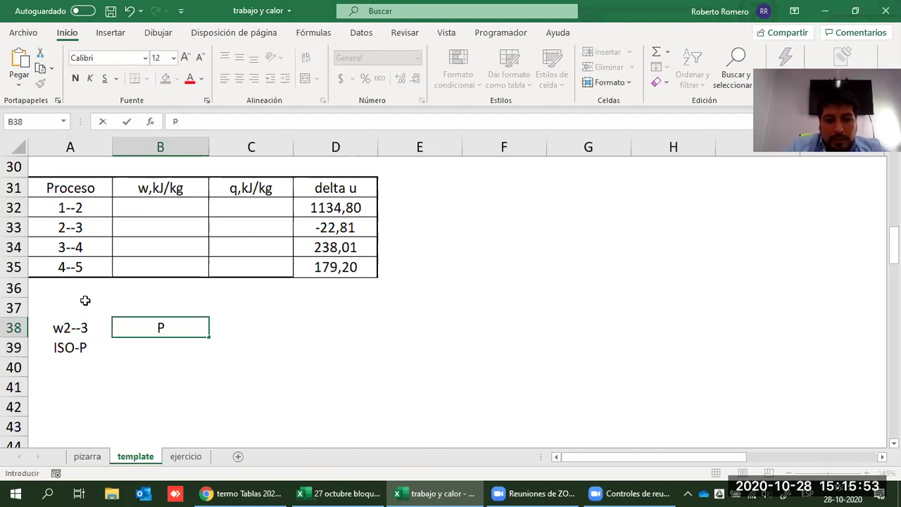
key("Tab")
type("(")
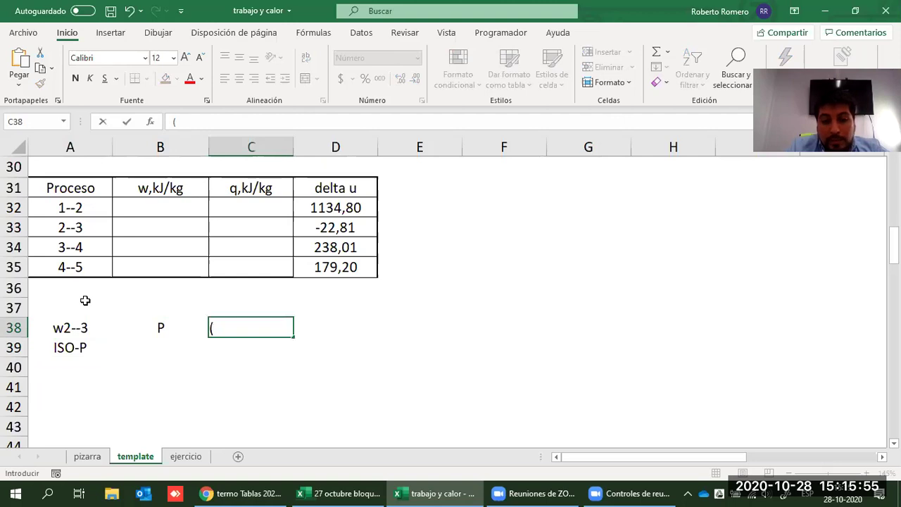
type("V")
key("BackSpace")
type("v3 - v2)")
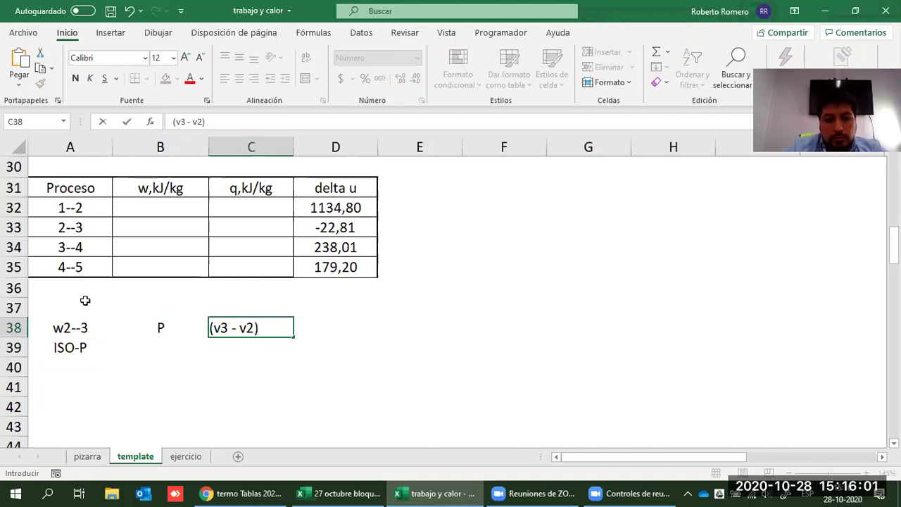
key("ctrl+Return")
key("F2")
key("Left")
key("Left")
key("Left")
key("Left")
key("Left")
key("Left")
key("Left")
key("Left")
key("Return")
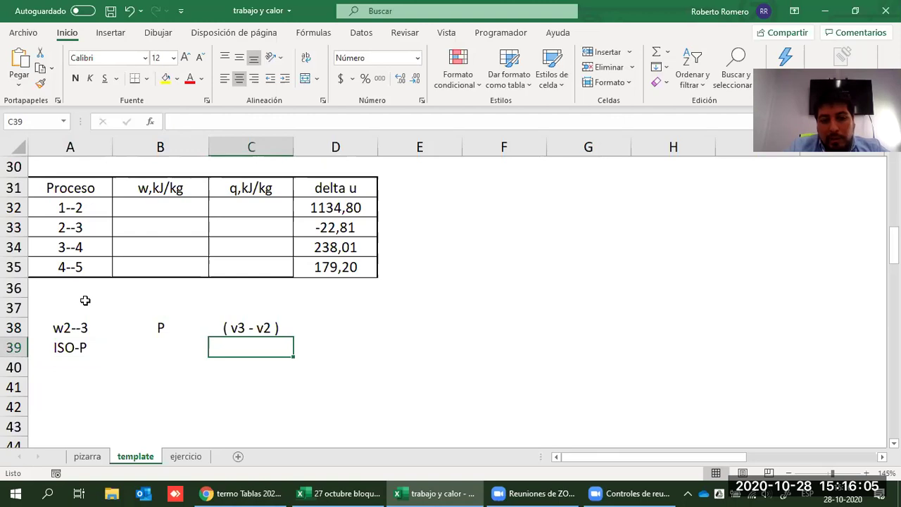
- Link the pressure in B39 to the state 2 pressure with =B26
key("Left")
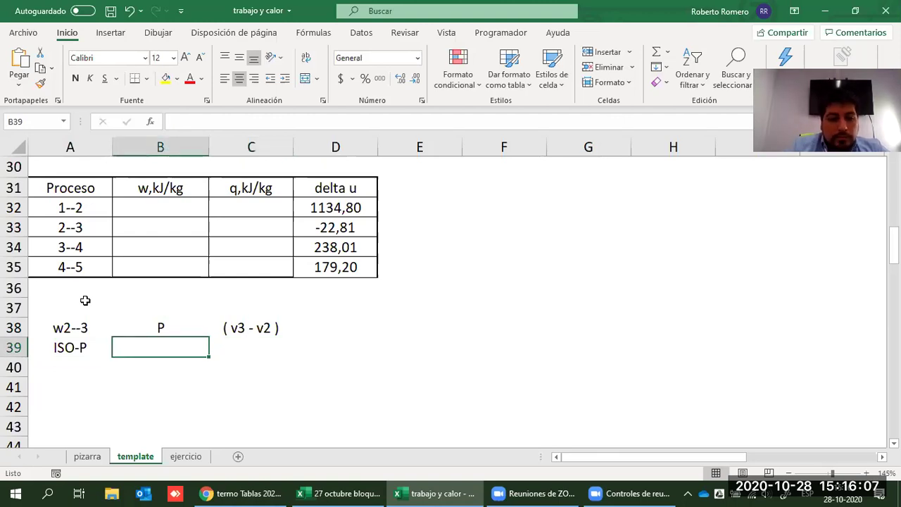
type("=")
key("Up")
key("Down")
key("Up")
key("Up")
key("Up")
key("Up")
key("Up")
key("Up")
key("Up")
key("Up")
key("Up")
key("Up")
key("Up")
key("Up")
key("Up")
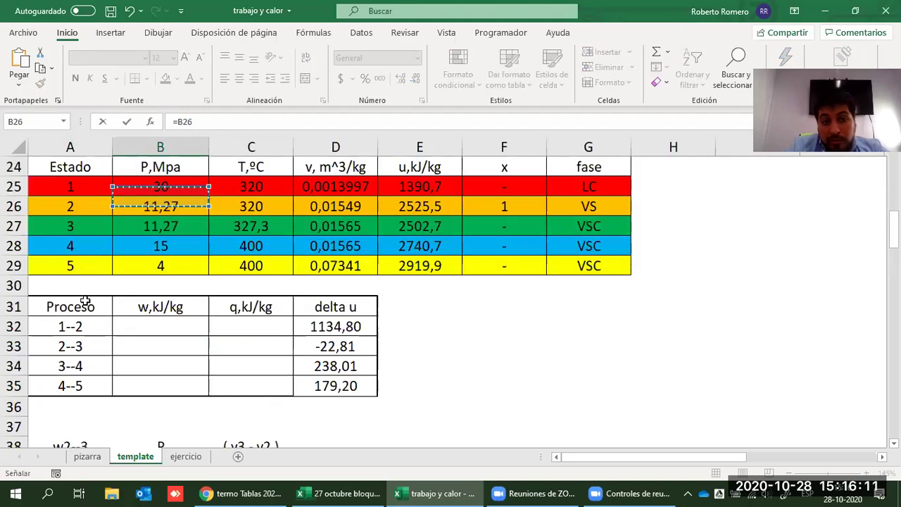
key("Return")
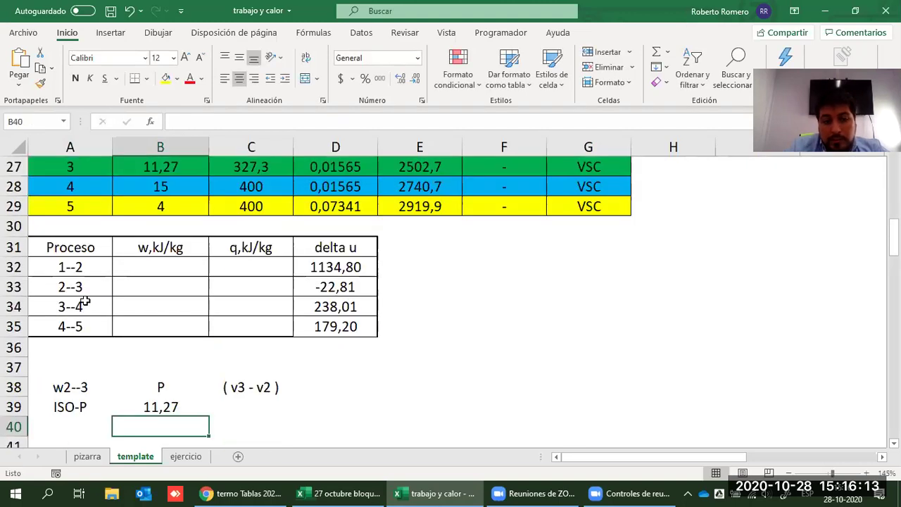
- Calculate the specific volume change in C39 as state 3 minus state 2 volume, =(D27-D26)
key("Up")
key("Right")
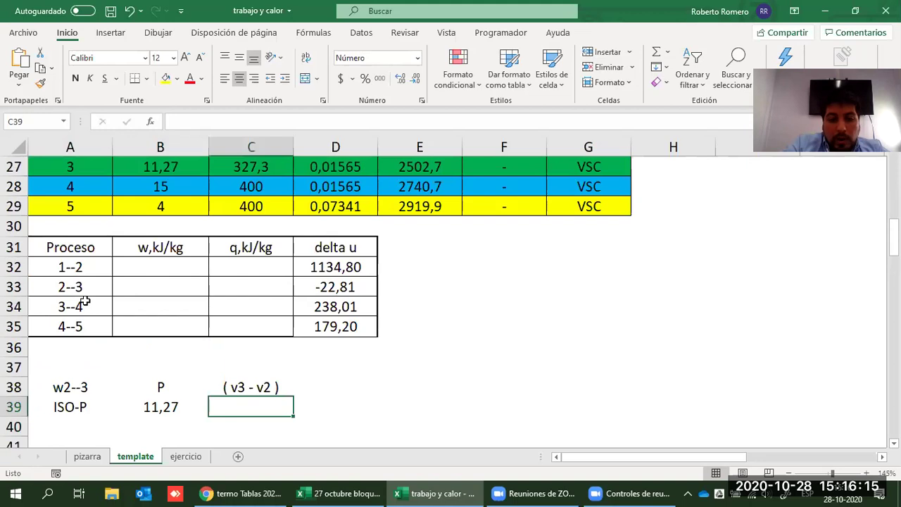
type("=(")
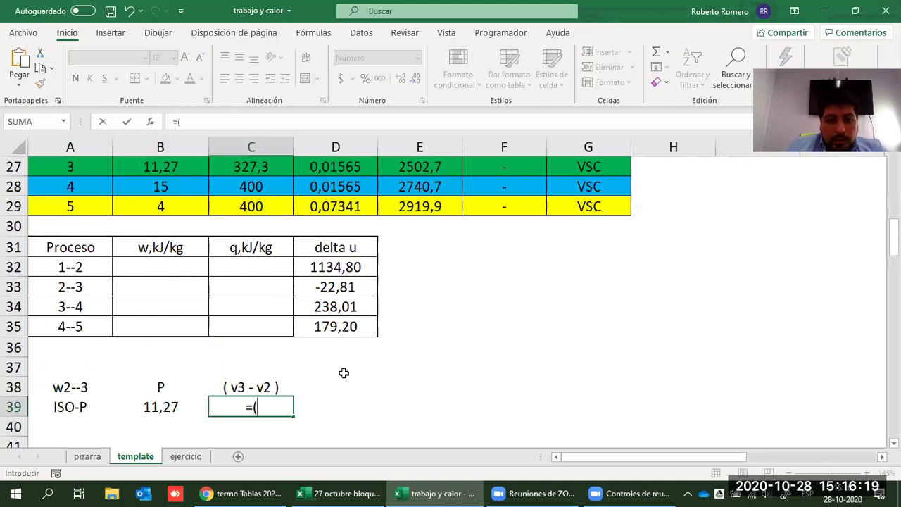
left_click(336, 327)
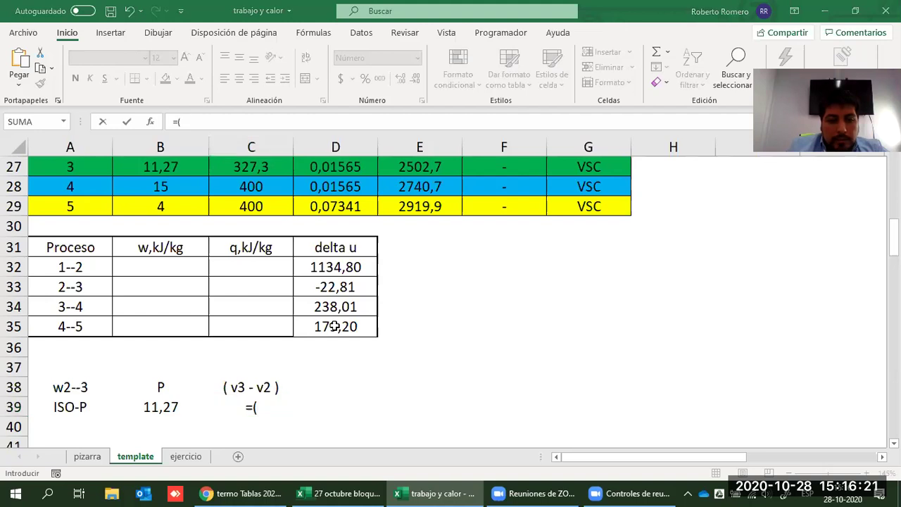
scroll(337, 322, "up", 2)
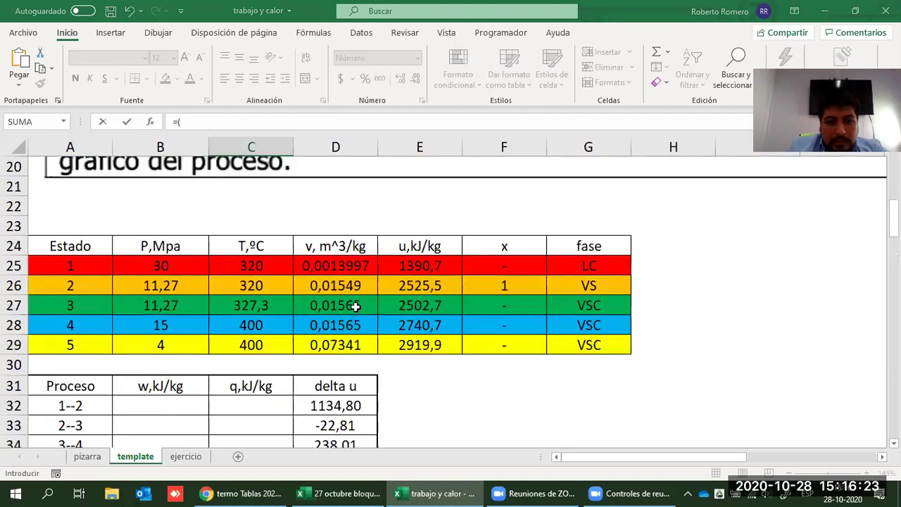
left_click(355, 306)
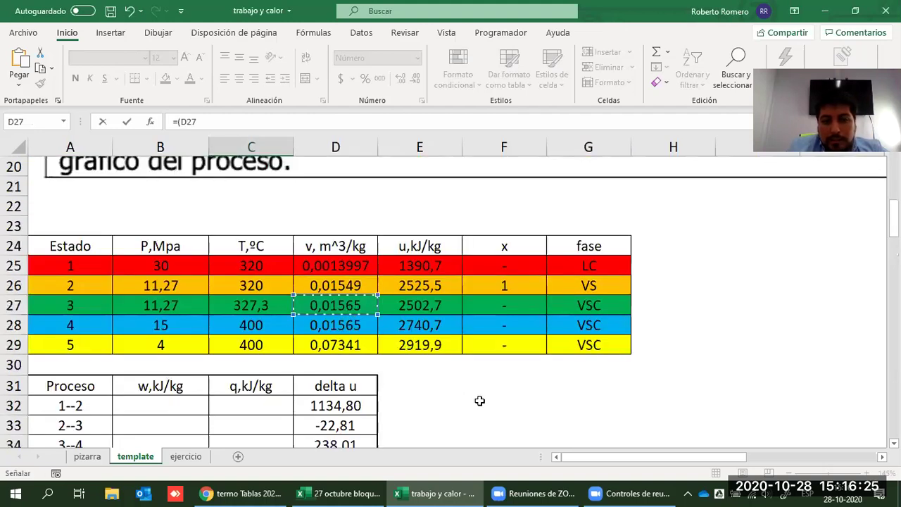
type("-")
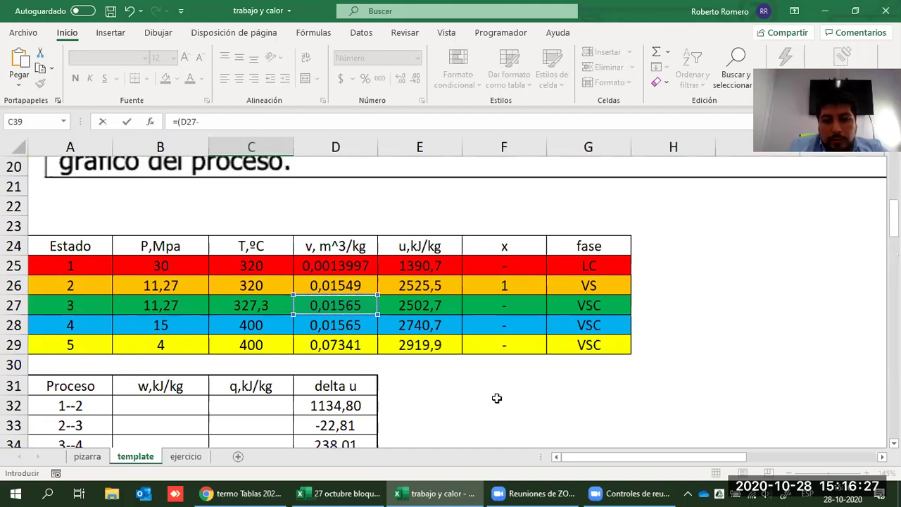
left_click(342, 285)
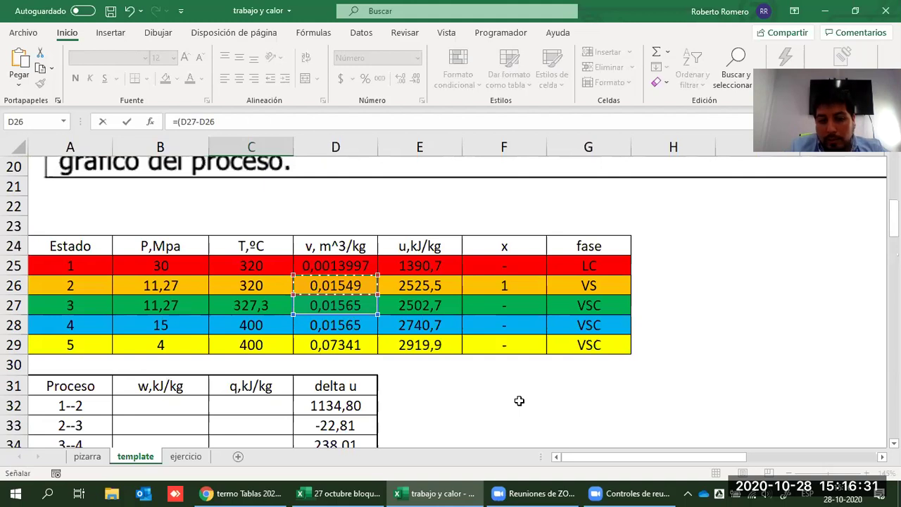
key("Return")
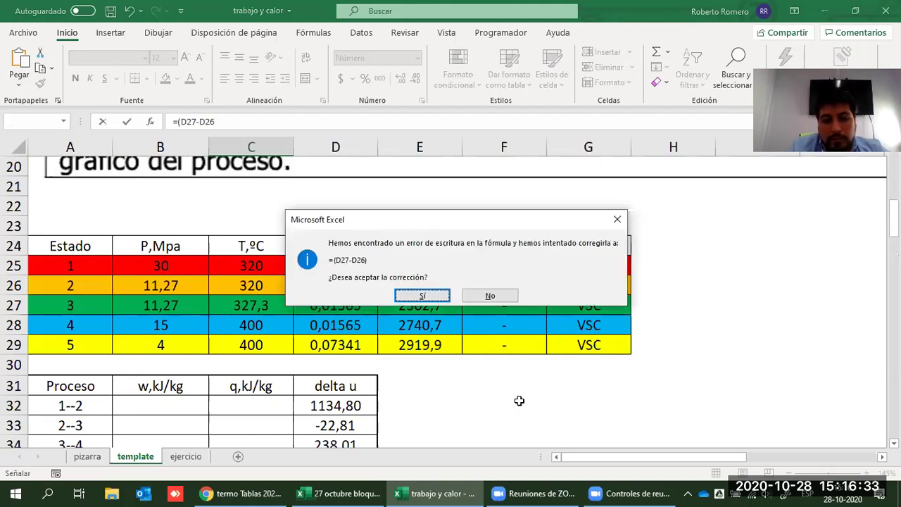
key("Return")
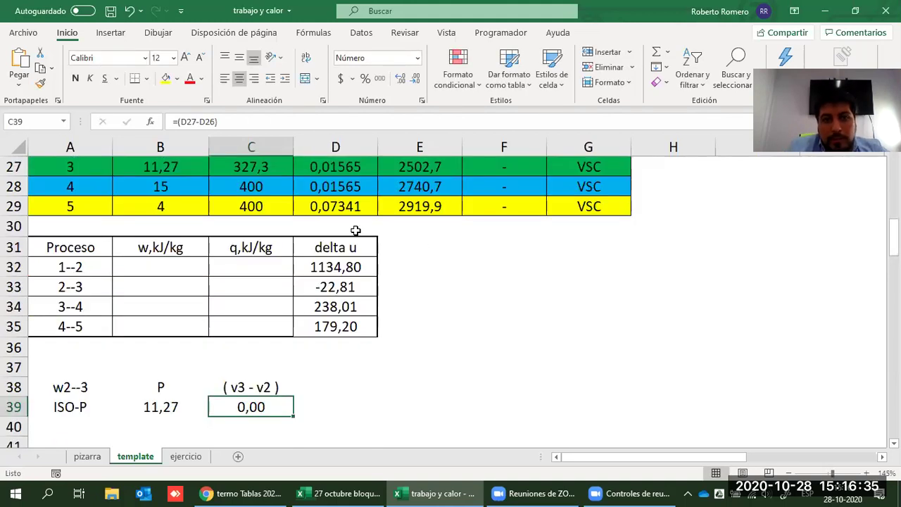
- Format the volume difference in C39 to show five decimal places
left_click(399, 78)
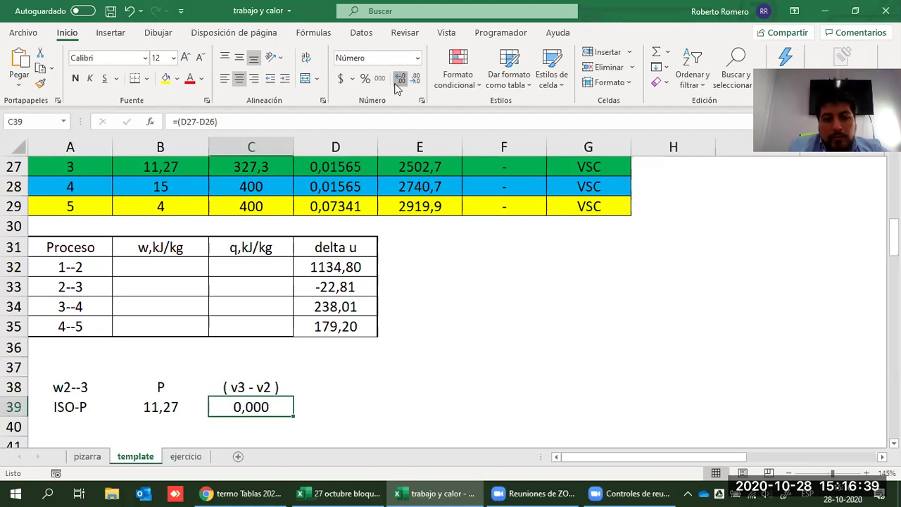
double_click(397, 81)
left_click(451, 374)
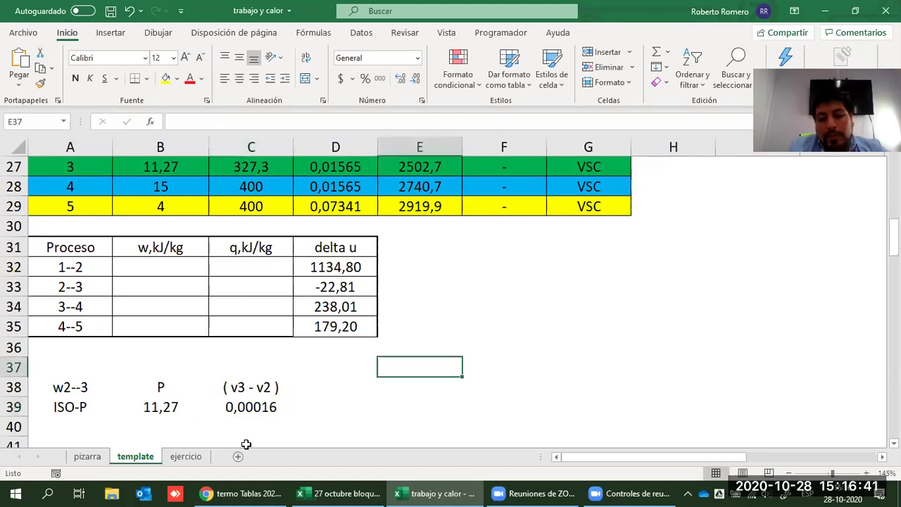
left_click(259, 410)
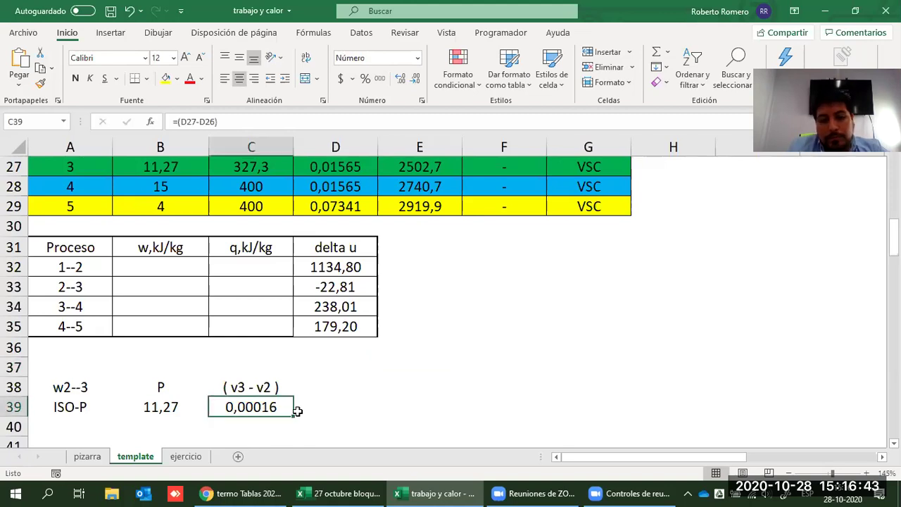
- Add the heading w in D38 and calculate the work in D39 as pressure times volume change, =B39*C39
scroll(313, 282, "down", 2)
left_click(335, 255)
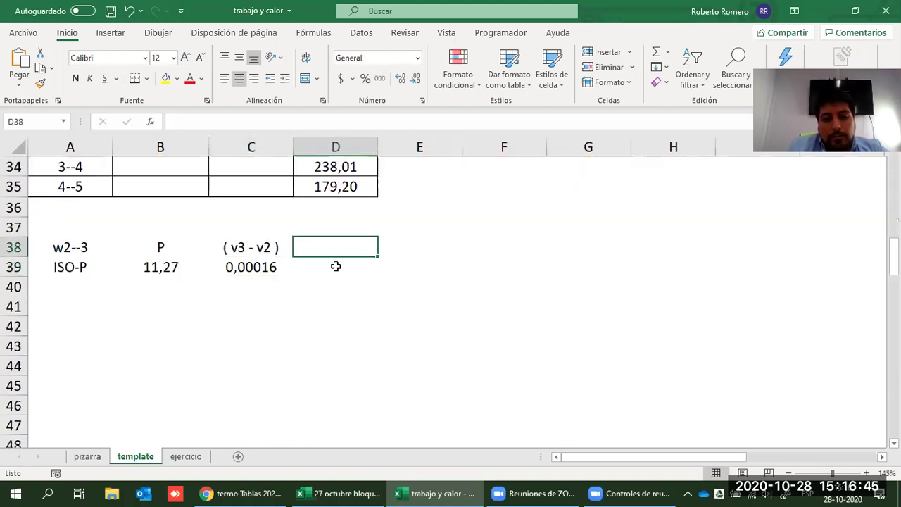
type("w")
key("Return")
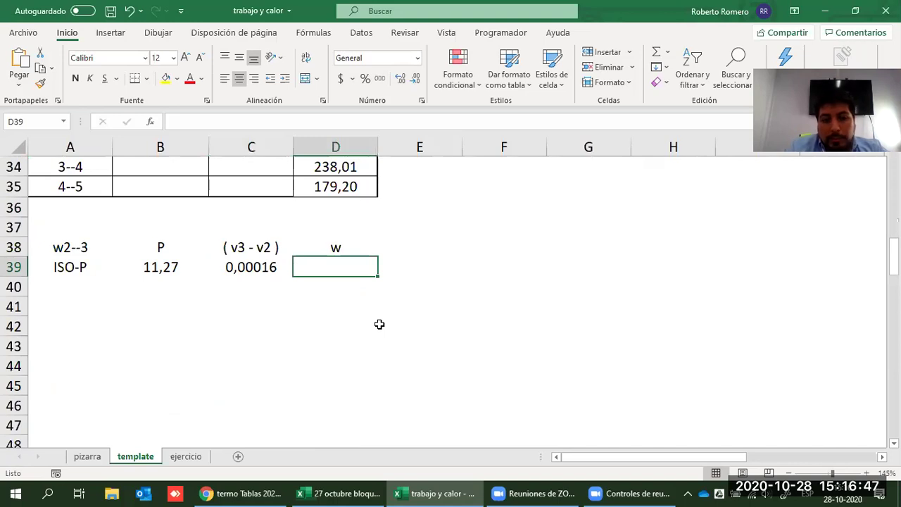
type("=")
key("Left")
key("Left")
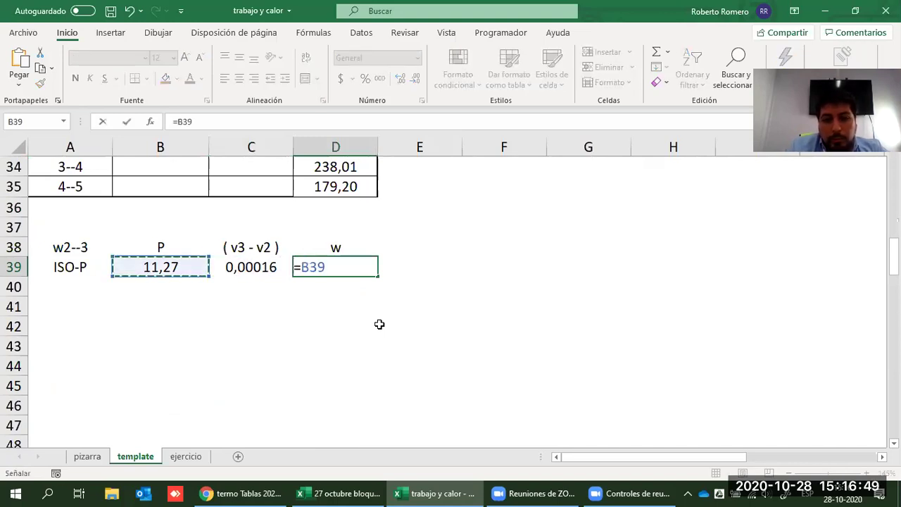
type("*")
key("Left")
key("Return")
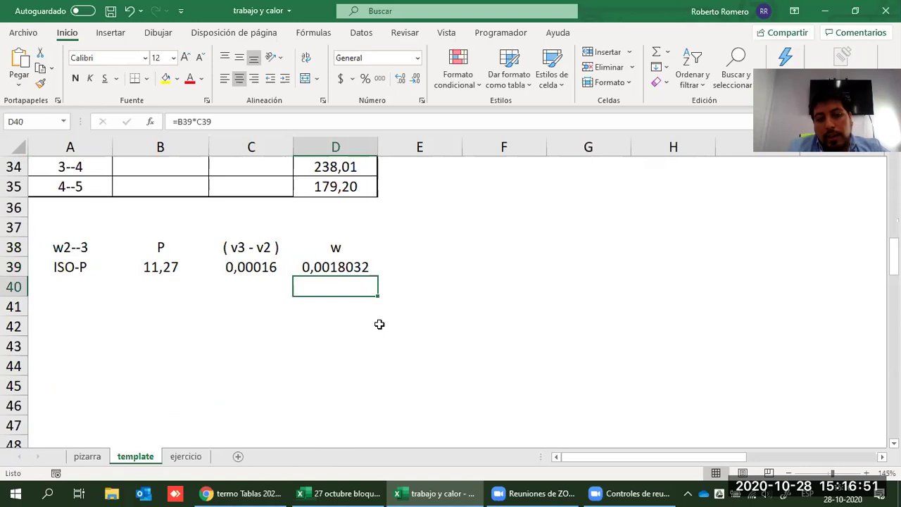
left_click(360, 264)
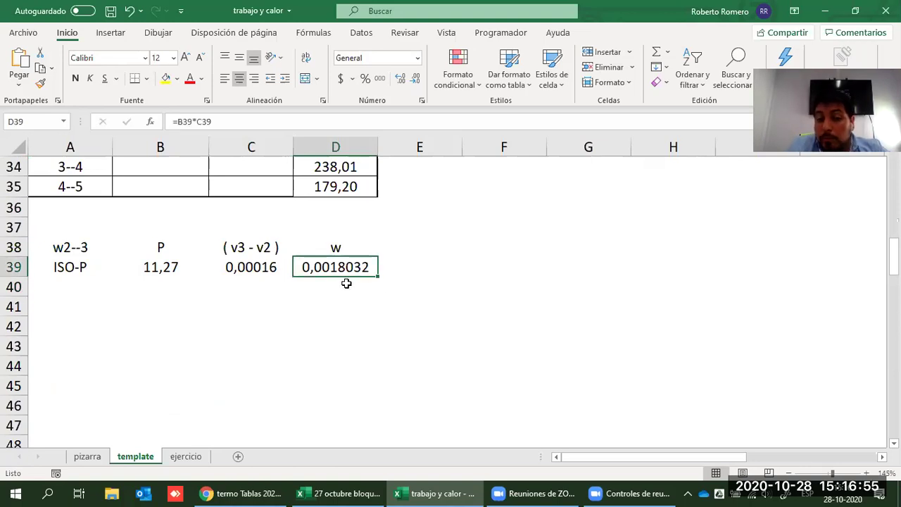
- Enter the units Mpa in B40 below the pressure and m^3/kg in C40 below the volume difference
left_click(193, 285)
type("M")
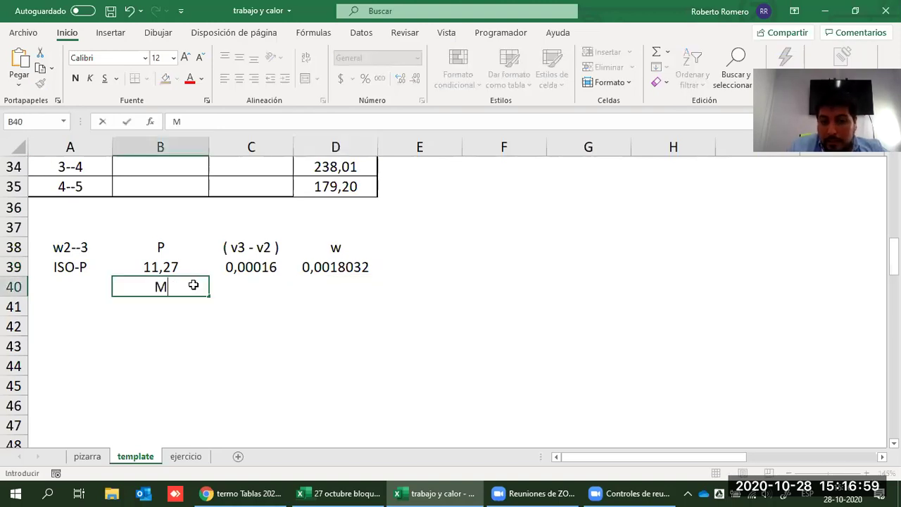
type("pa")
key("Return")
key("Right")
key("Up")
type("m")
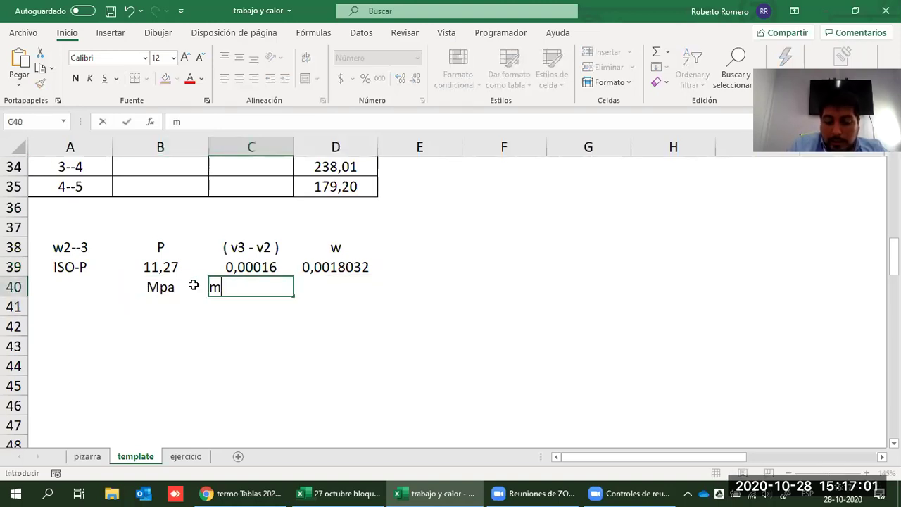
type("^3")
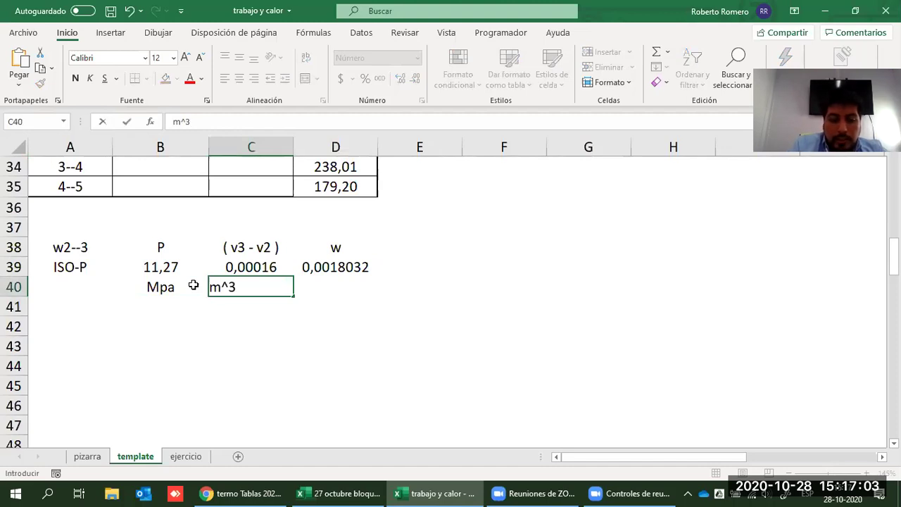
type("/kg")
key("Return")
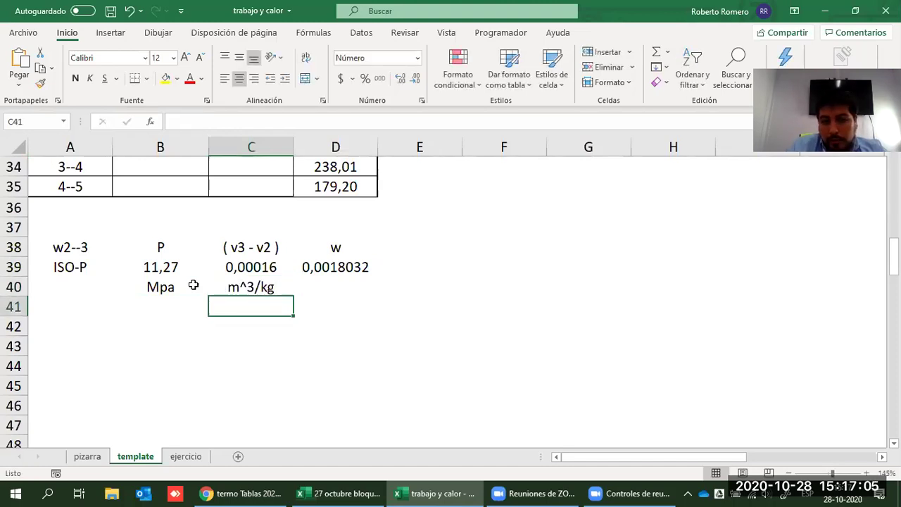
- Combine the pressure and volume units in D40 with =CONCATENAR(B40;C40)
key("Up")
key("Right")
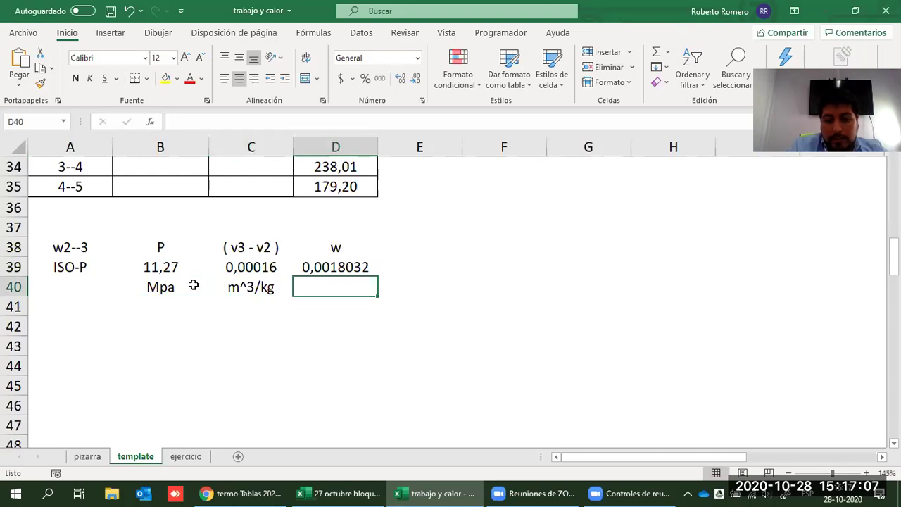
type("=concat")
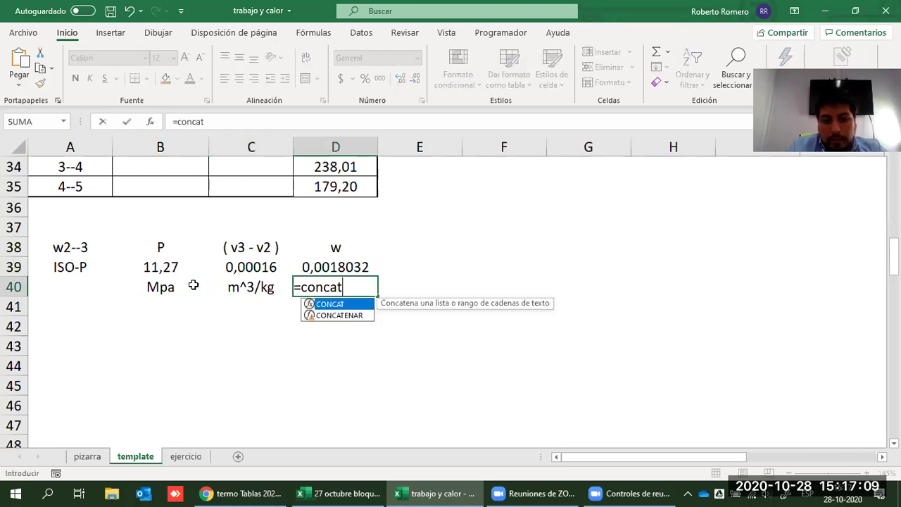
type("e")
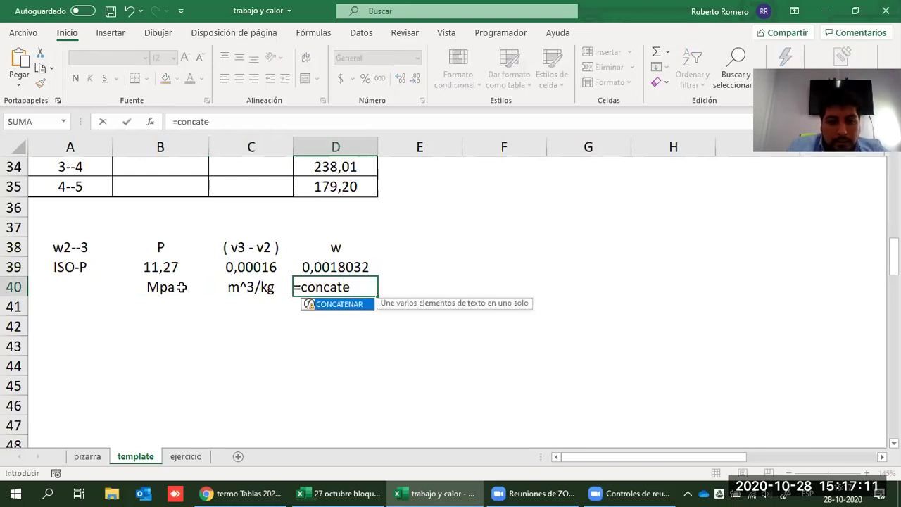
key("Tab")
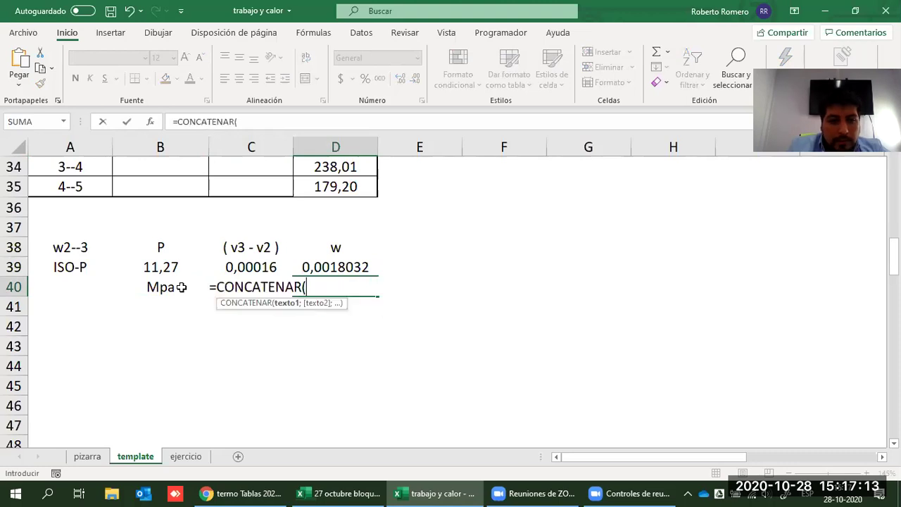
left_click(181, 286)
type(",")
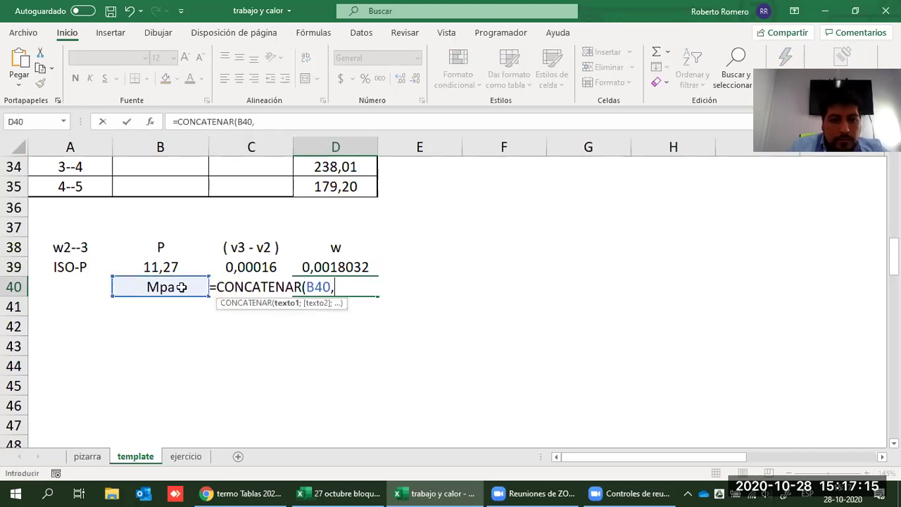
key("Return")
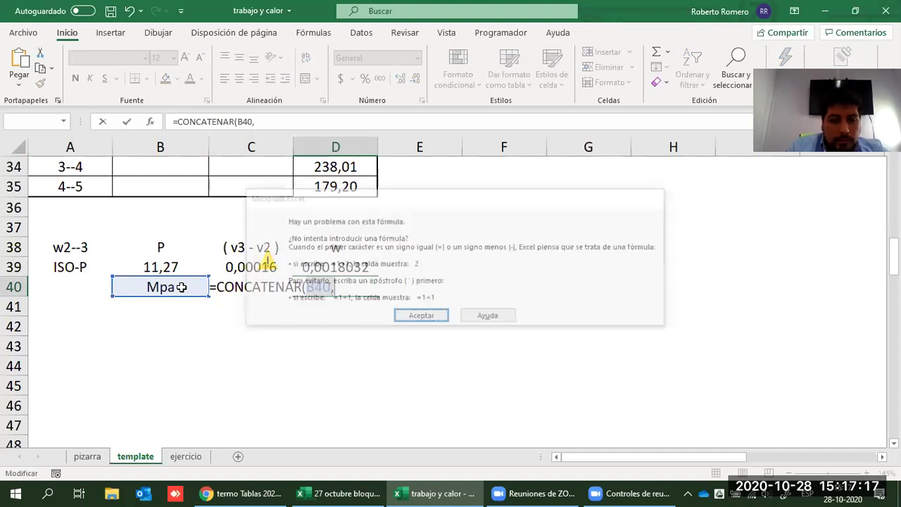
key("Return")
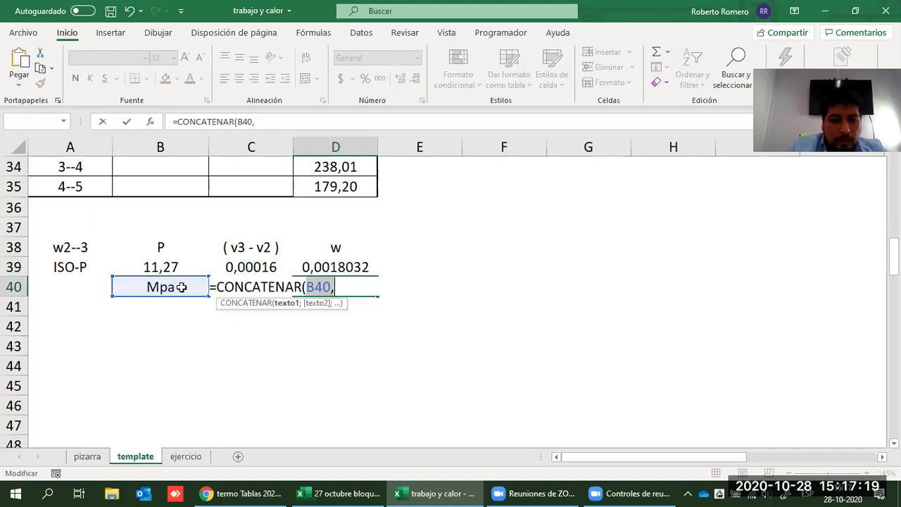
key("BackSpace")
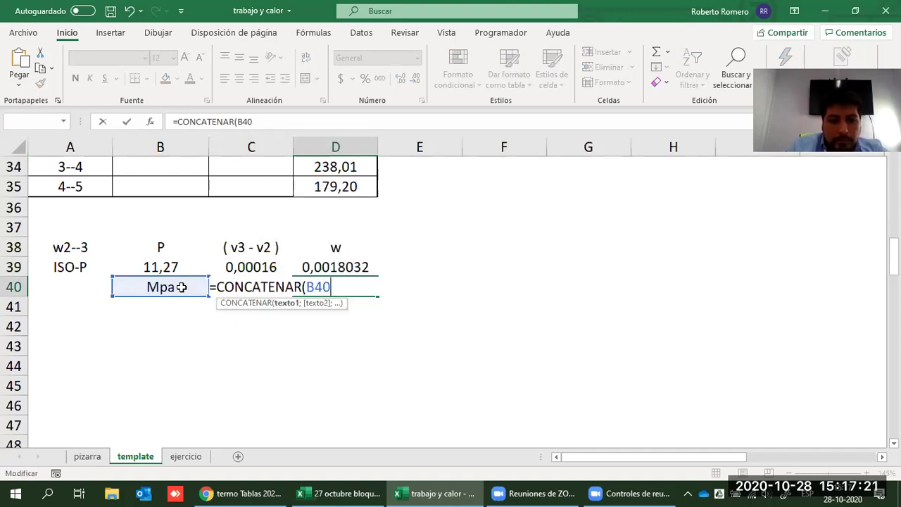
type(";")
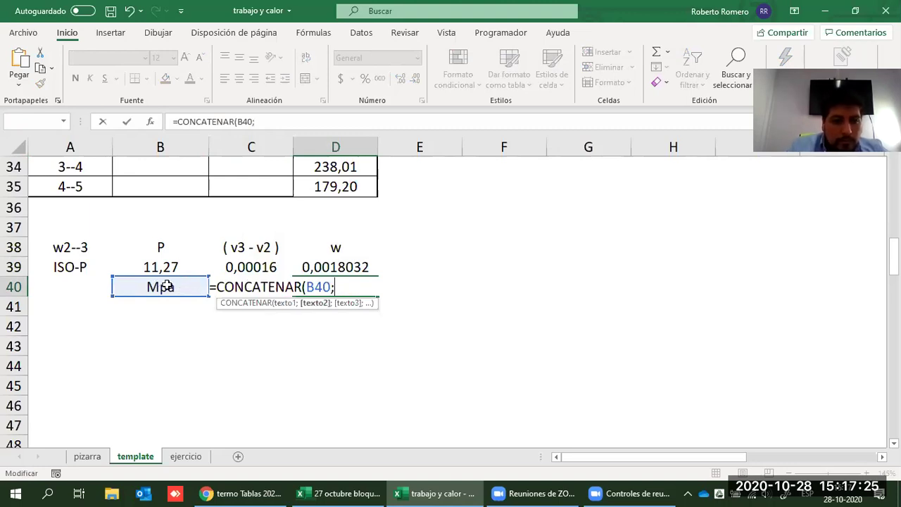
key("Left")
key("Return")
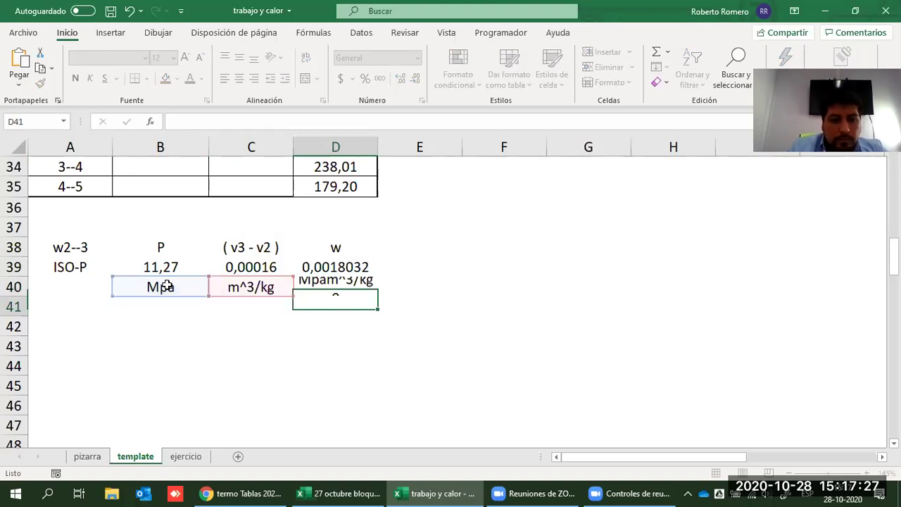
- Try to insert a / separator between the two references in D40's CONCATENAR formula, and clear the cell
left_click(303, 288)
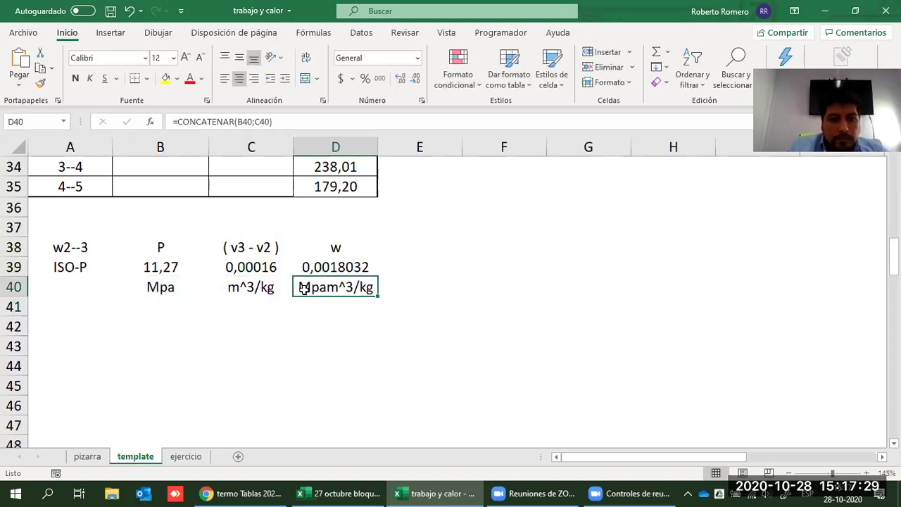
left_click(255, 121)
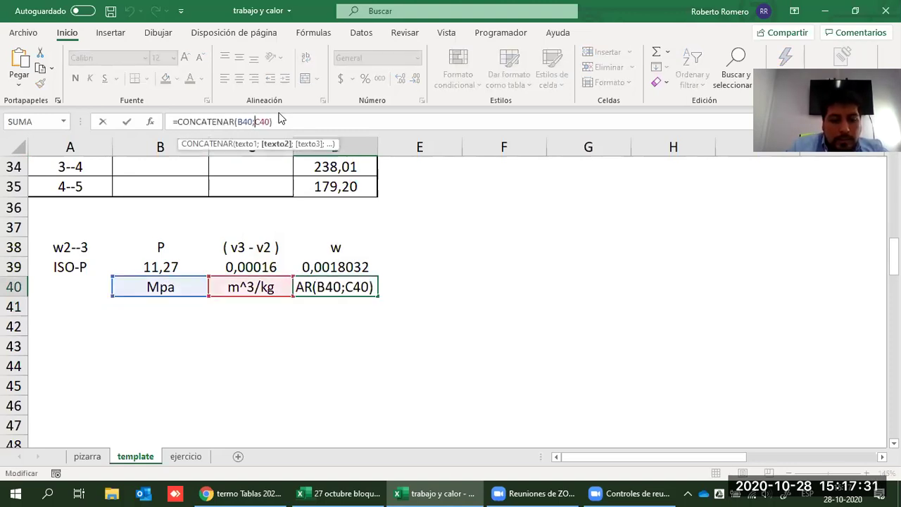
key("Right")
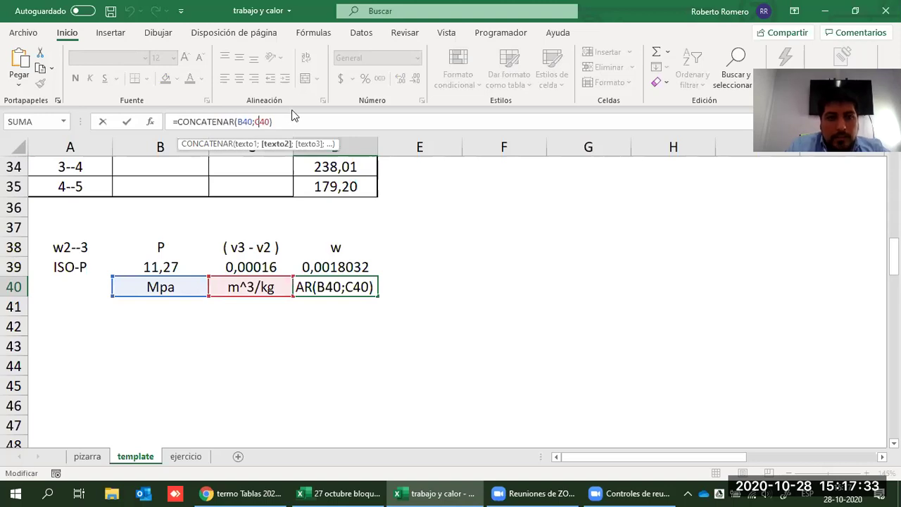
type("/;")
key("Return")
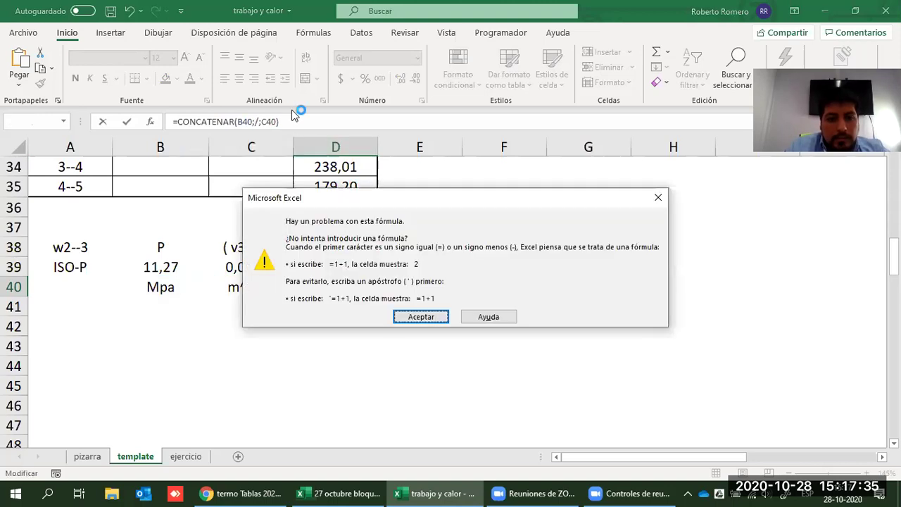
key("Return")
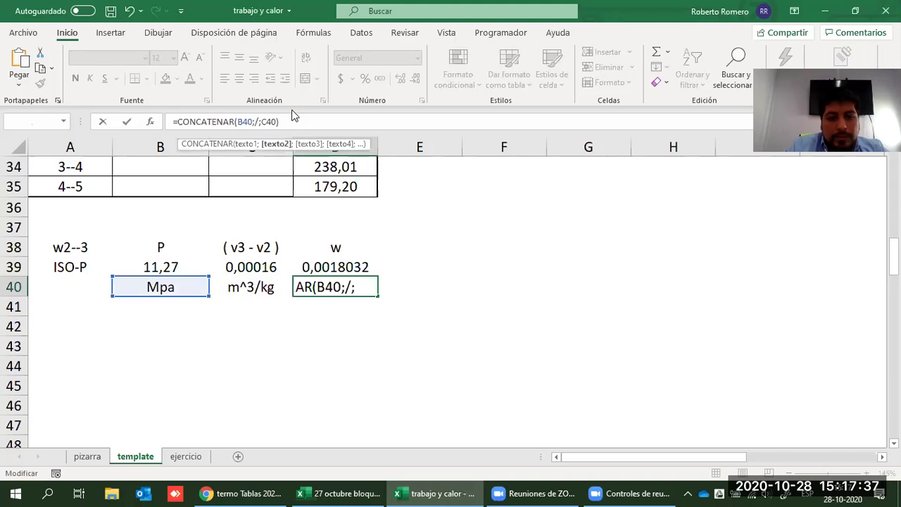
key("BackSpace")
key("BackSpace")
key("Return")
key("Delete")
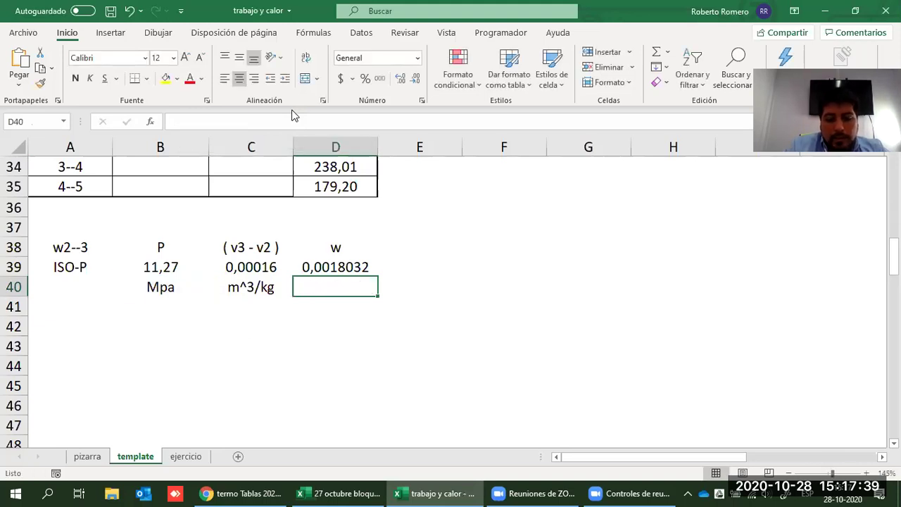
- Enter the work unit (Mpa*m^3)/kg as plain text in D40
type("Mpa*m")
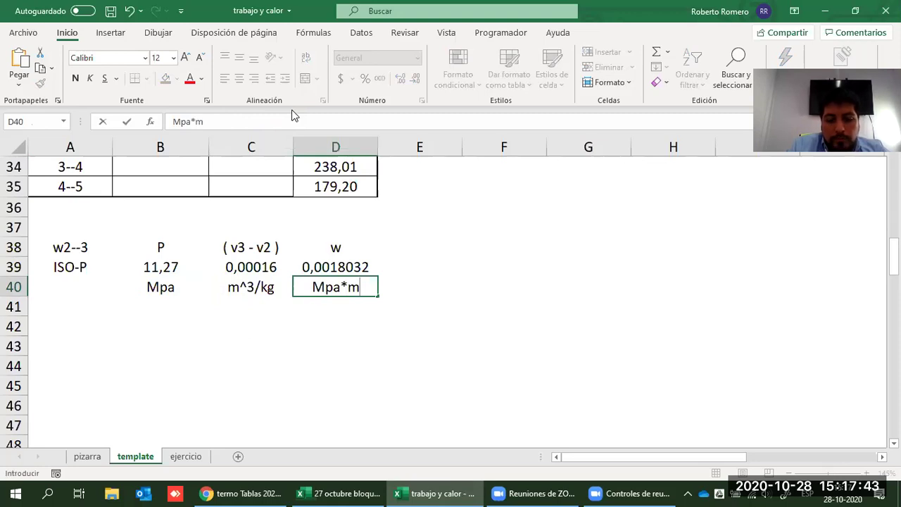
type("^3/k")
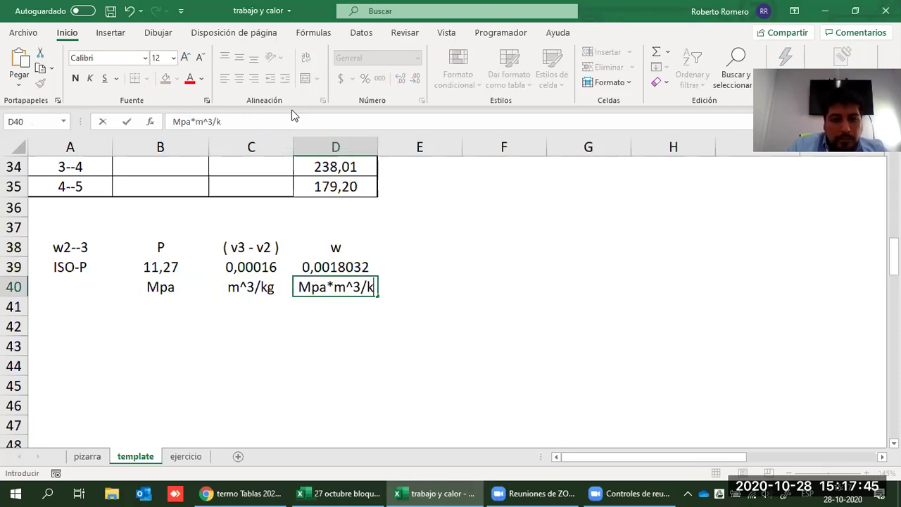
type("g")
key("Left")
key("Left")
key("Right")
key("Right")
key("F2")
key("Left")
key("Left")
key("Left")
type(")")
key("Home")
key("Return")
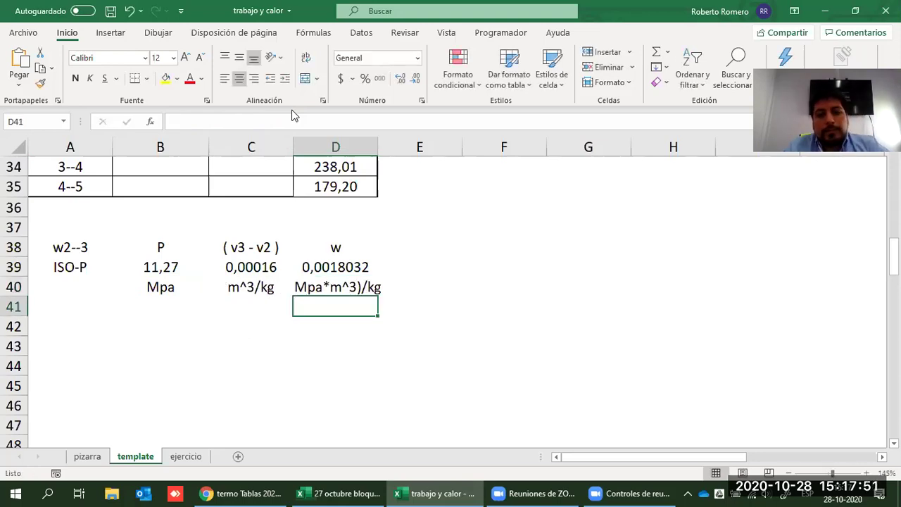
key("Up")
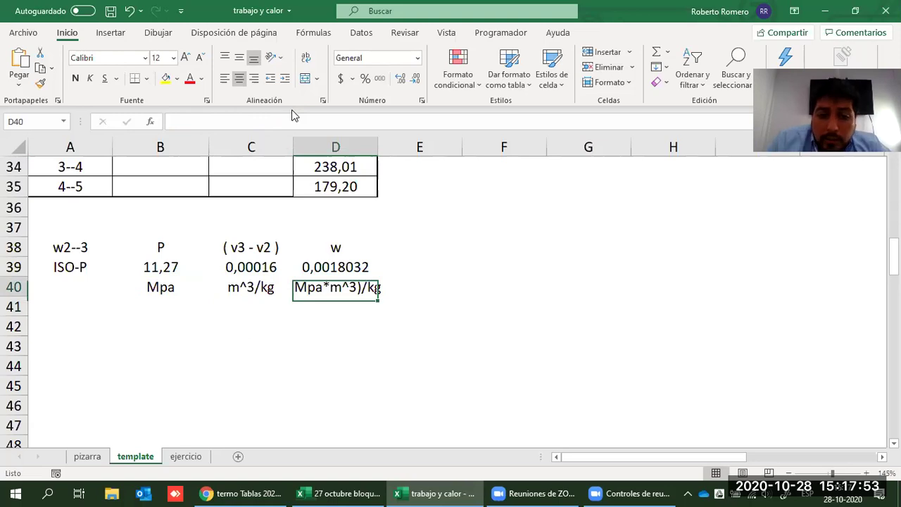
key("Up")
key("Up")
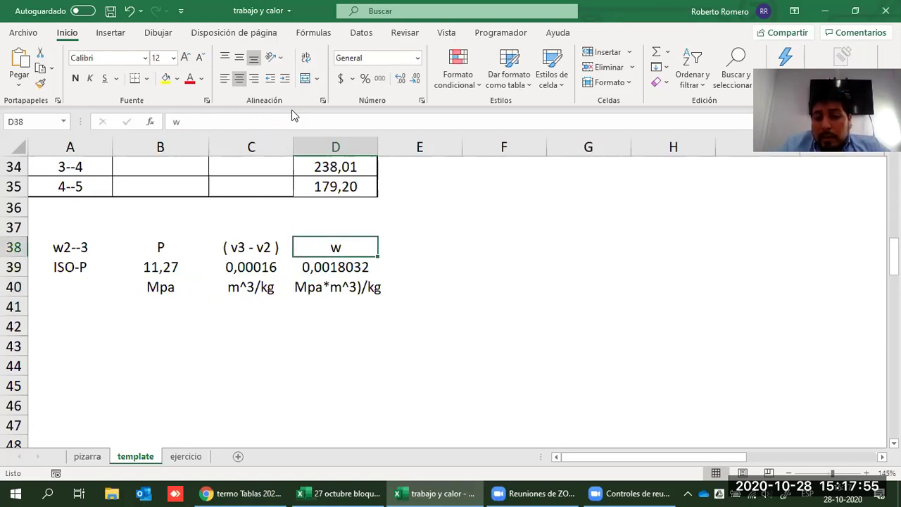
key("Down")
key("Down")
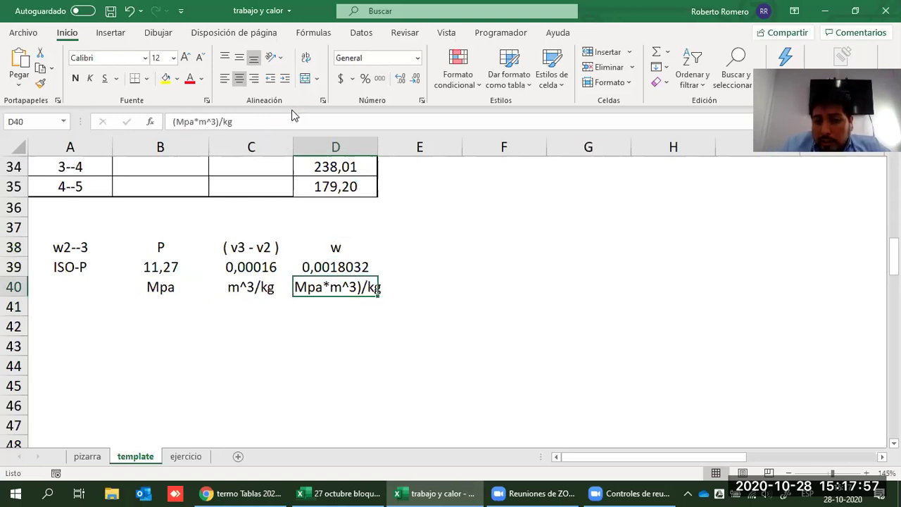
key("Up")
key("Up")
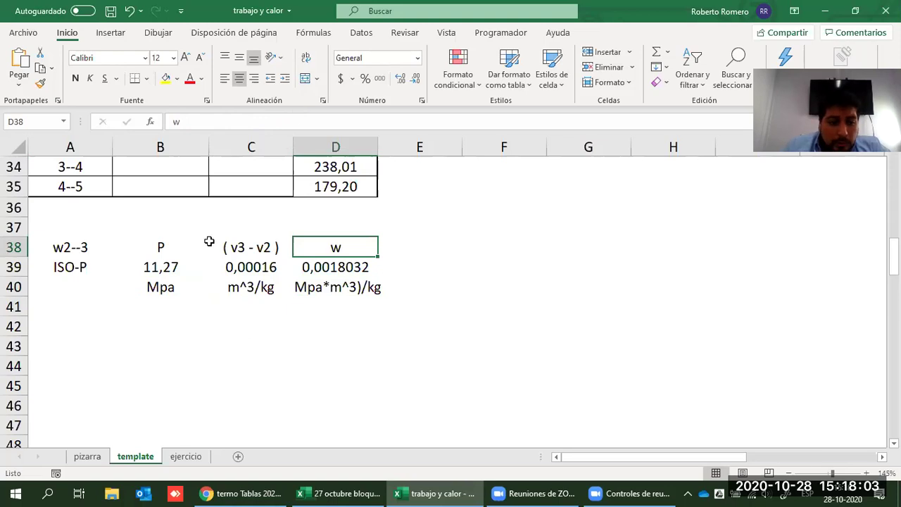
- Look up the unit conversion expression beside the w 23 calculation in the ejercicio sheet and return to the template sheet
key("ctrl+Page_Down")
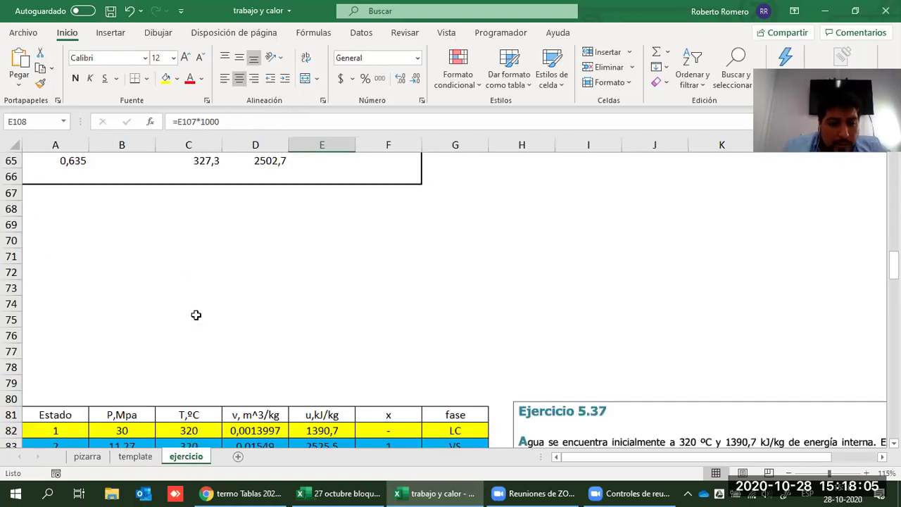
scroll(188, 324, "down", 14)
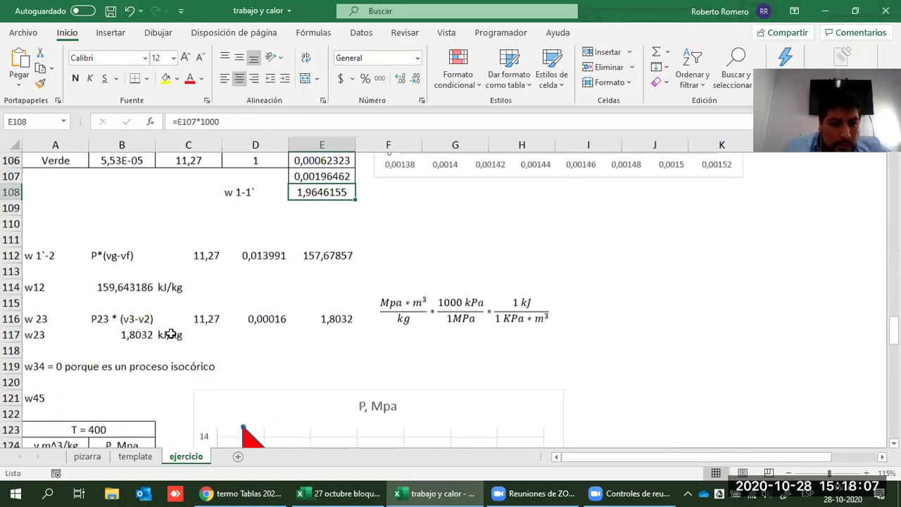
scroll(171, 334, "down", 12)
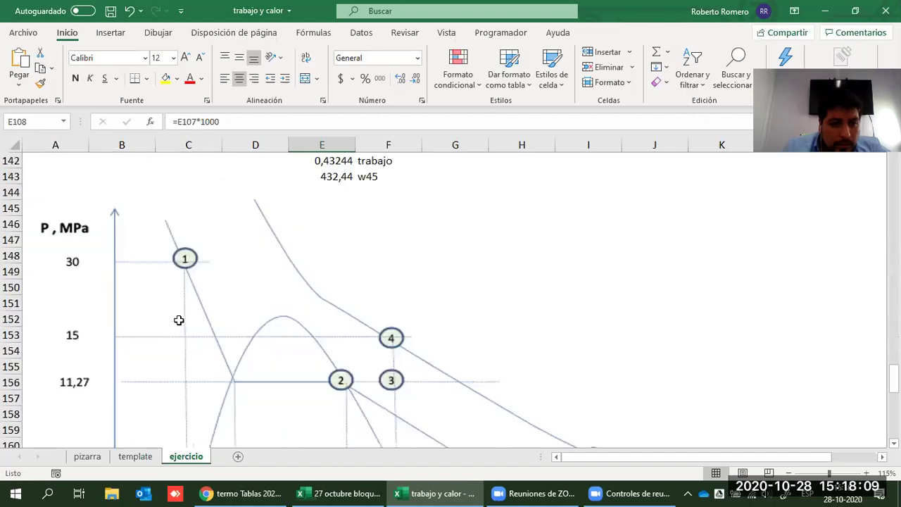
scroll(179, 321, "up", 7)
scroll(179, 320, "up", 19)
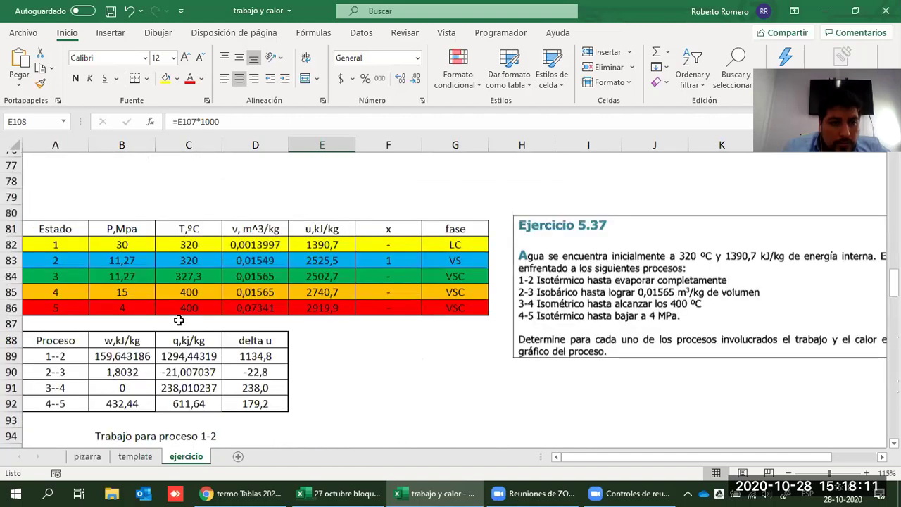
scroll(179, 320, "up", 7)
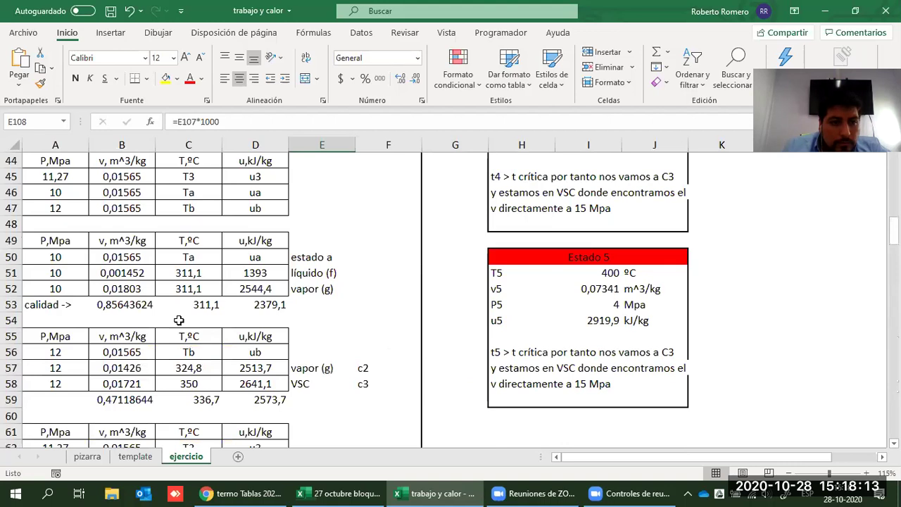
scroll(178, 319, "down", 2)
scroll(177, 318, "down", 9)
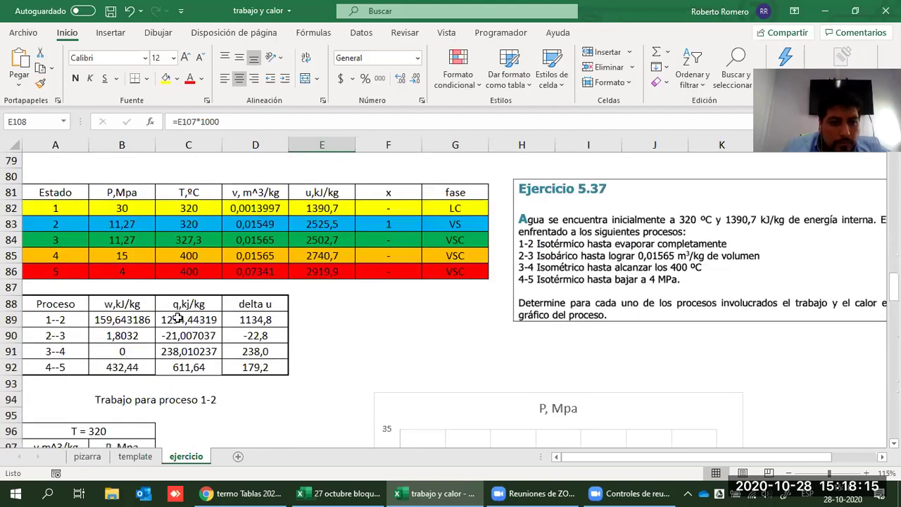
scroll(179, 319, "down", 5)
scroll(179, 319, "down", 2)
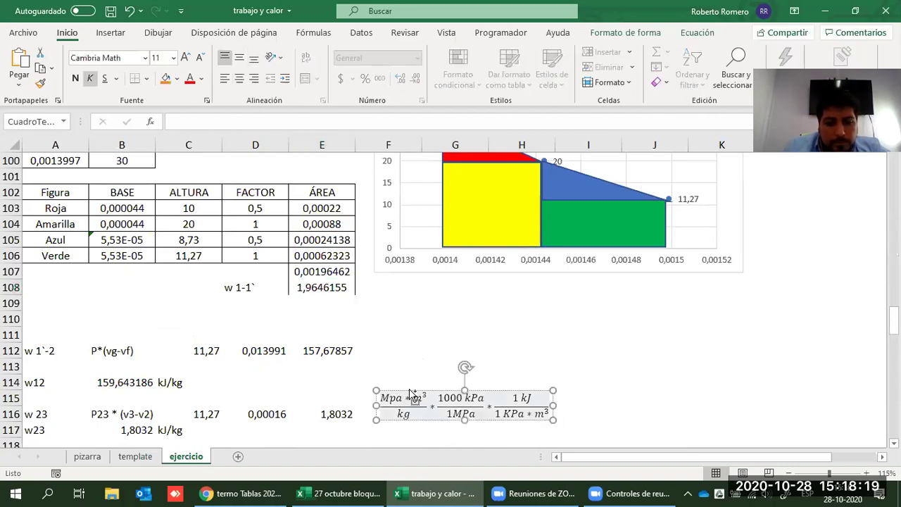
key("Escape")
key("ctrl+Page_Up")
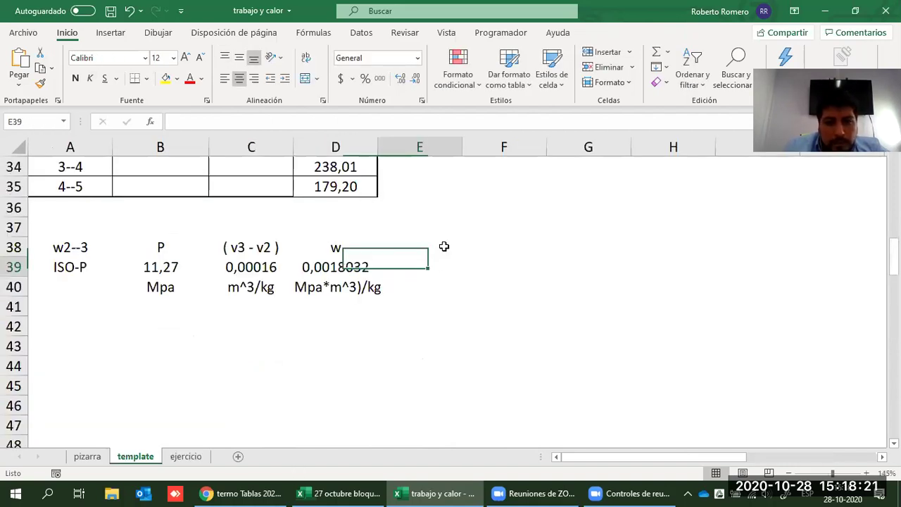
- Paste the copied unit conversion expression into the template sheet and place it beside the work unit in D40
key("ctrl+v")
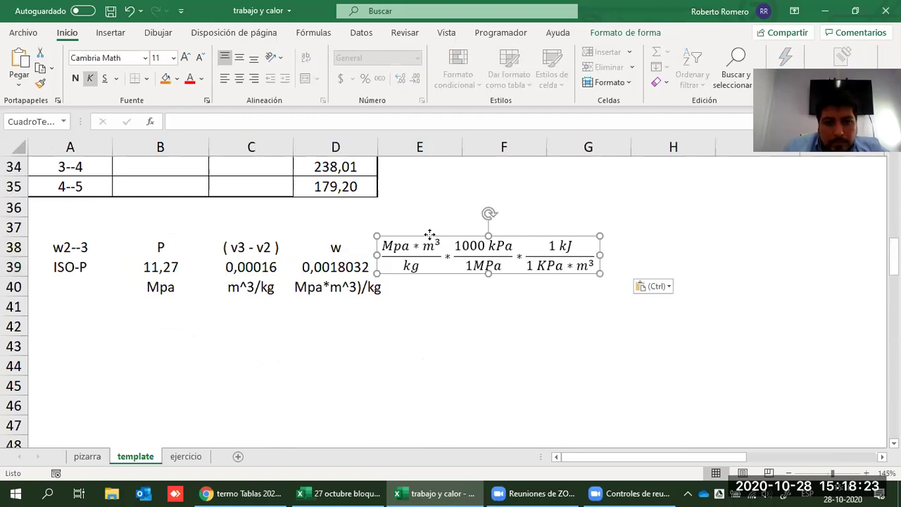
left_click_drag(429, 233, 447, 274)
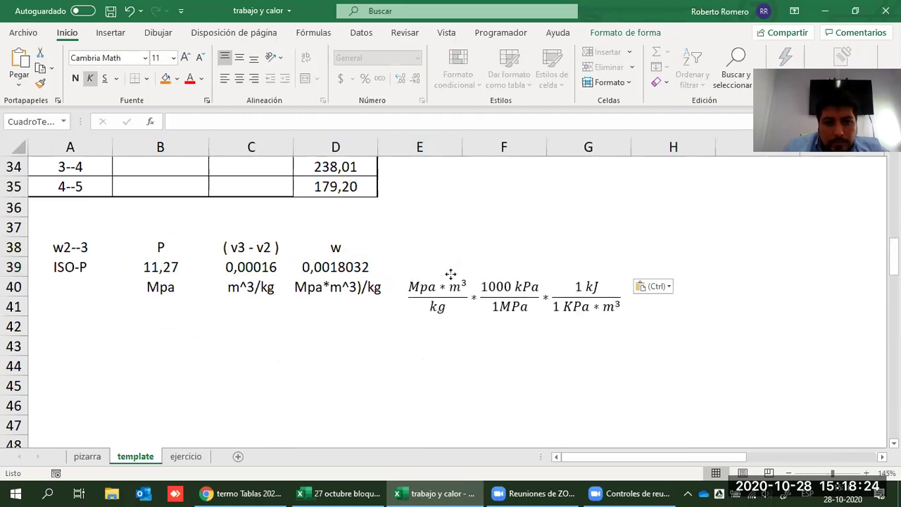
left_click(487, 362)
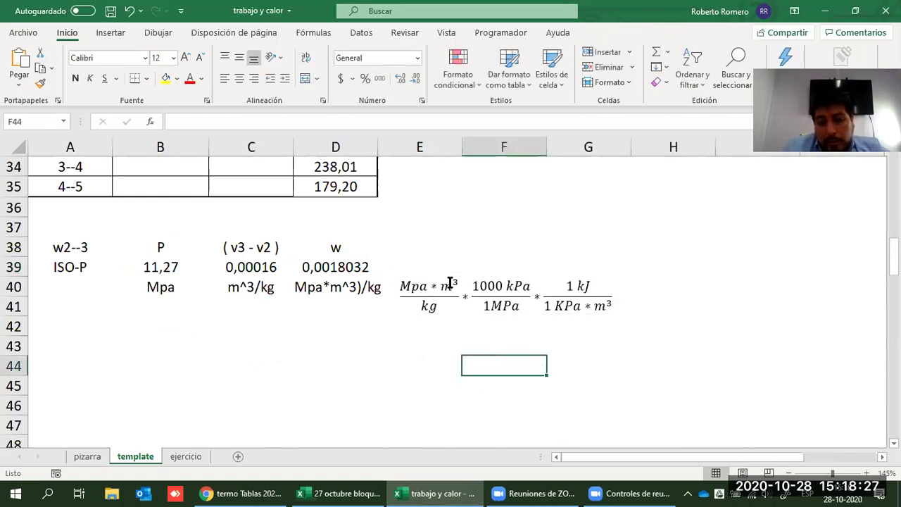
left_click(325, 283)
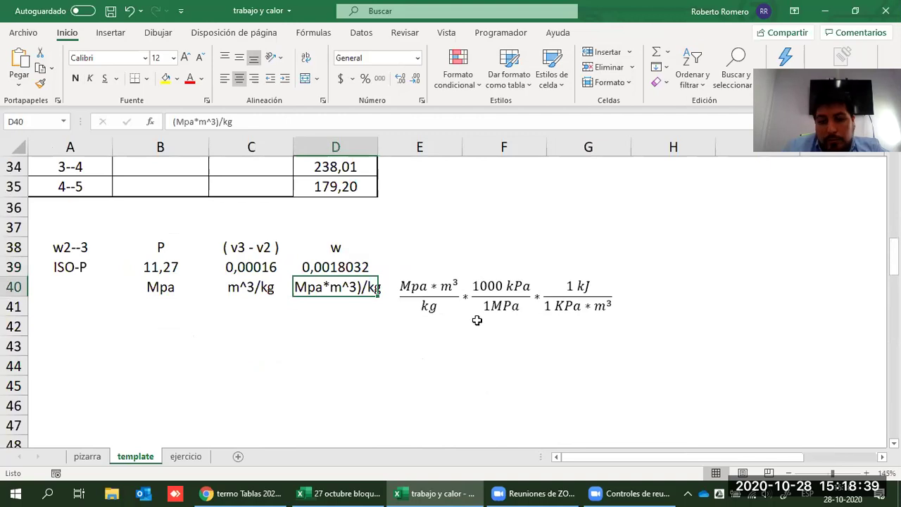
- Correct KPa to kPa in the denominator of the conversion expression's last fraction
left_click(565, 306)
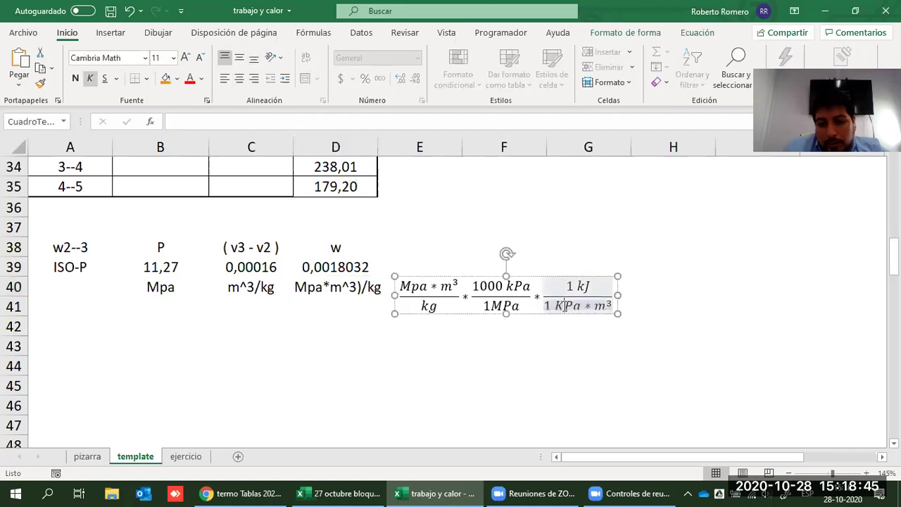
key("BackSpace")
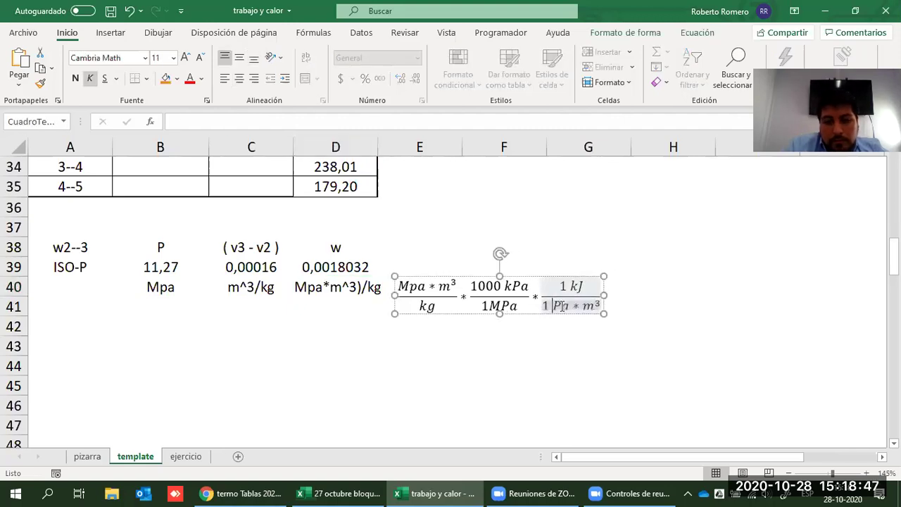
type("K")
key("BackSpace")
type("k")
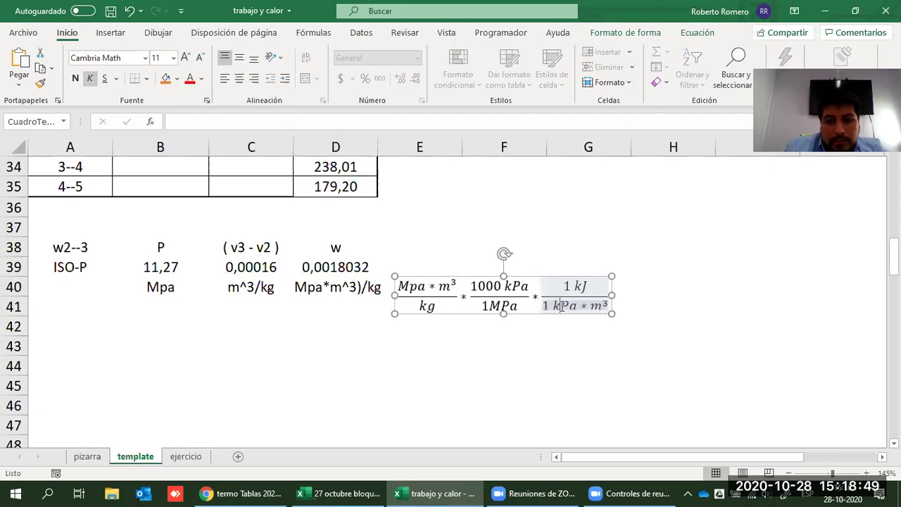
left_click(648, 346)
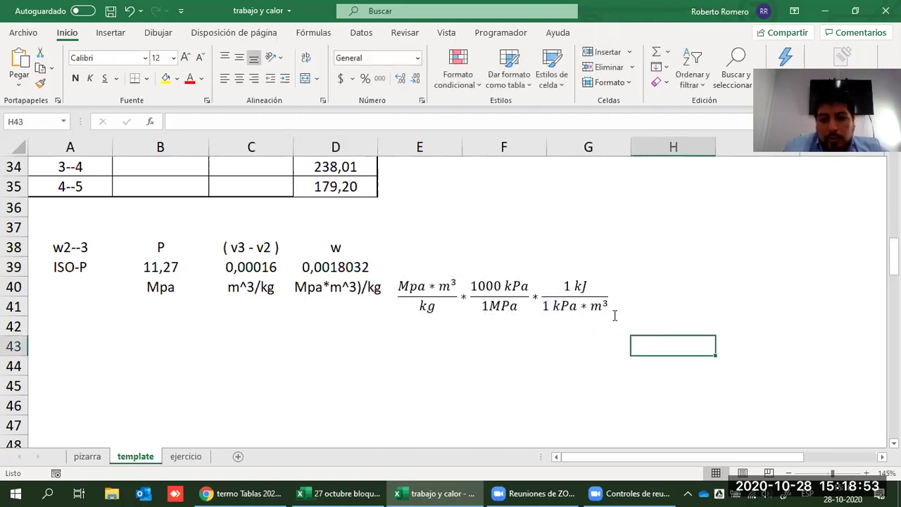
- Label E38 as w and convert the process 2--3 work in E39 with =D39*1000
left_click(350, 268)
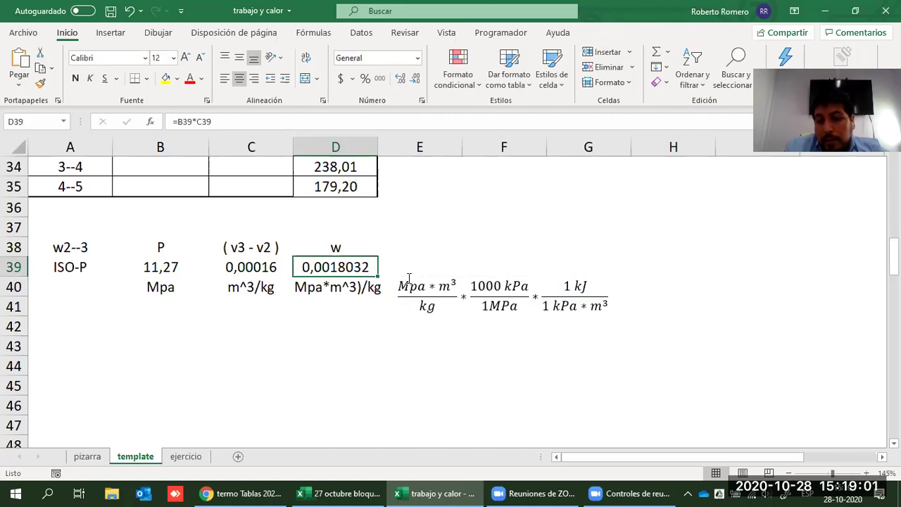
left_click(418, 250)
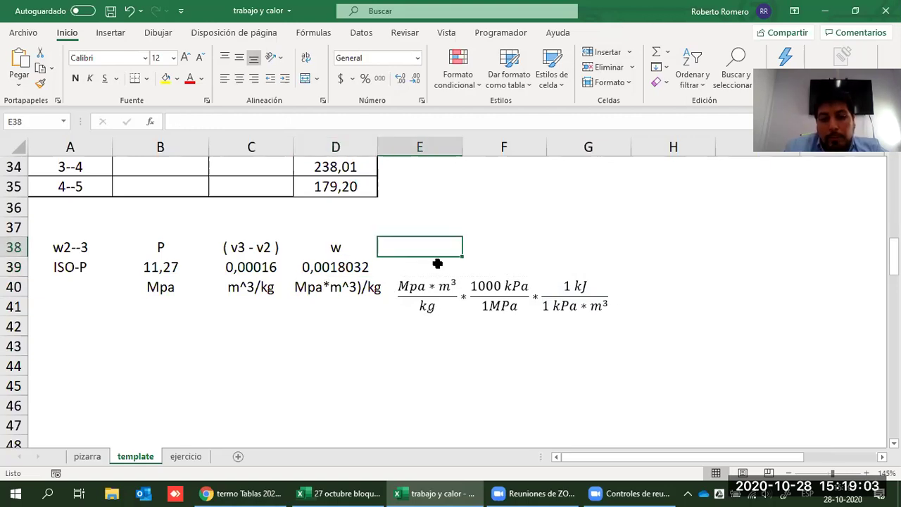
type("w")
key("Return")
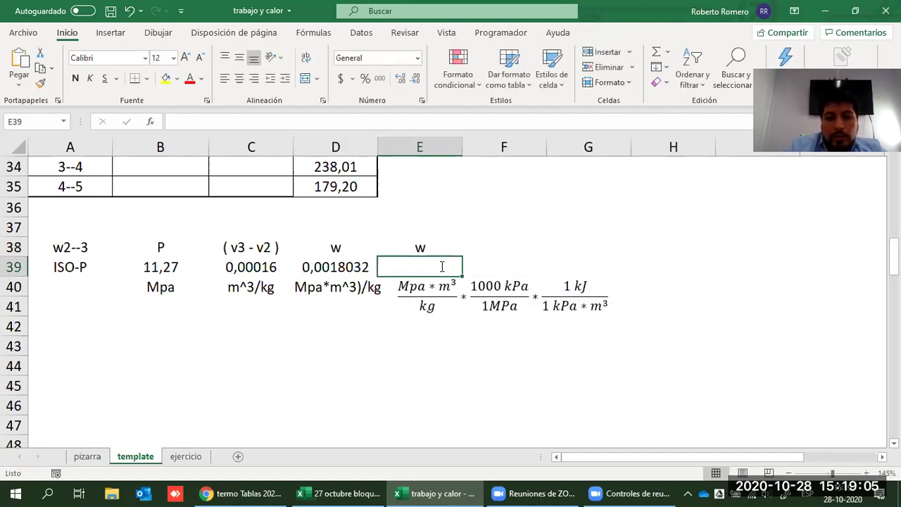
type("=")
key("Left")
type("*1")
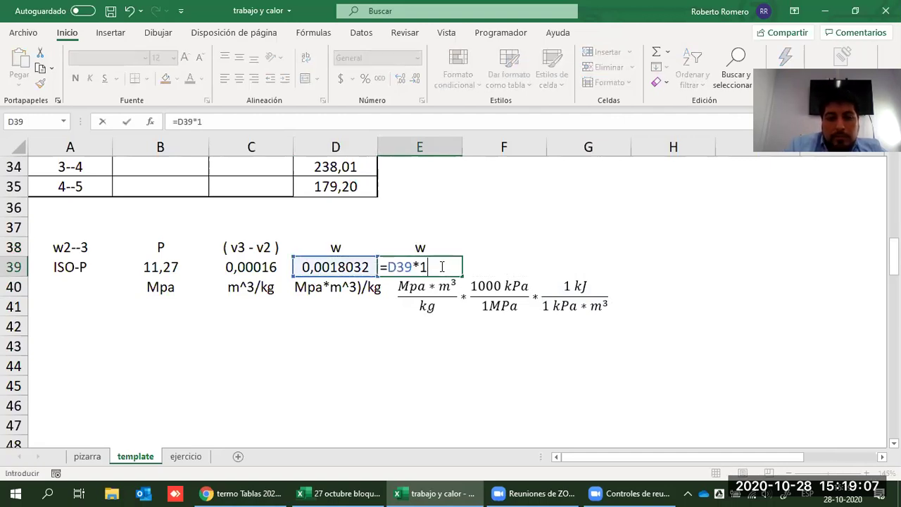
type("000")
key("Return")
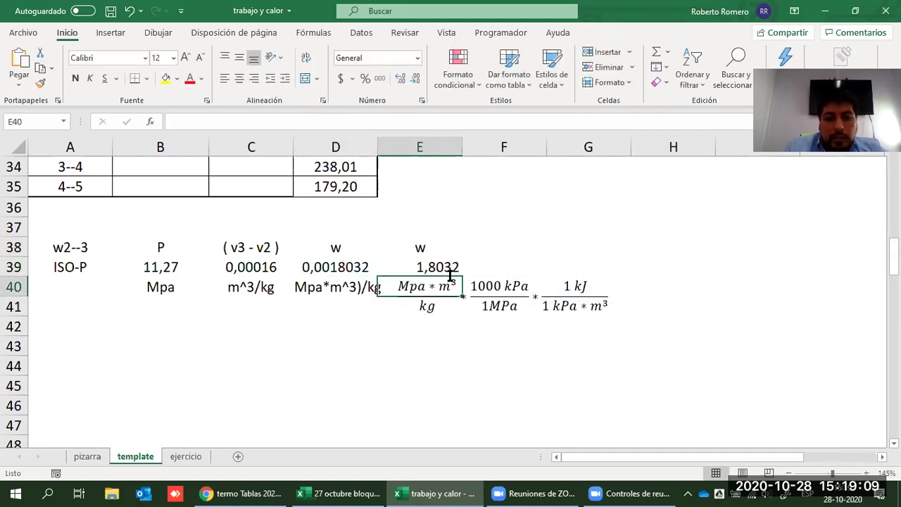
- Move the conversion expression away from column E, to start in column G beside rows 38 and 39
left_click(495, 299)
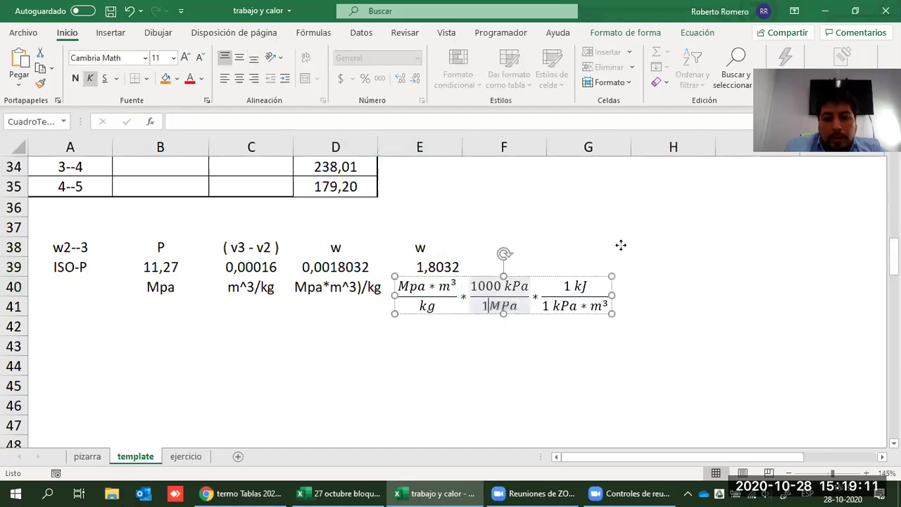
left_click_drag(620, 245, 620, 245)
left_click(439, 270)
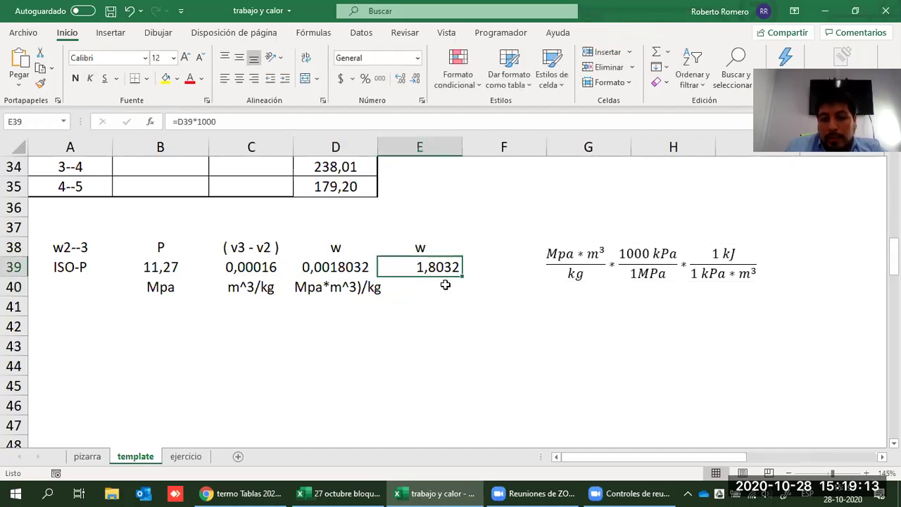
- Enter the unit kJ/kg in E40 below the converted work
left_click(446, 284)
type("kJ/kg")
key("Return")
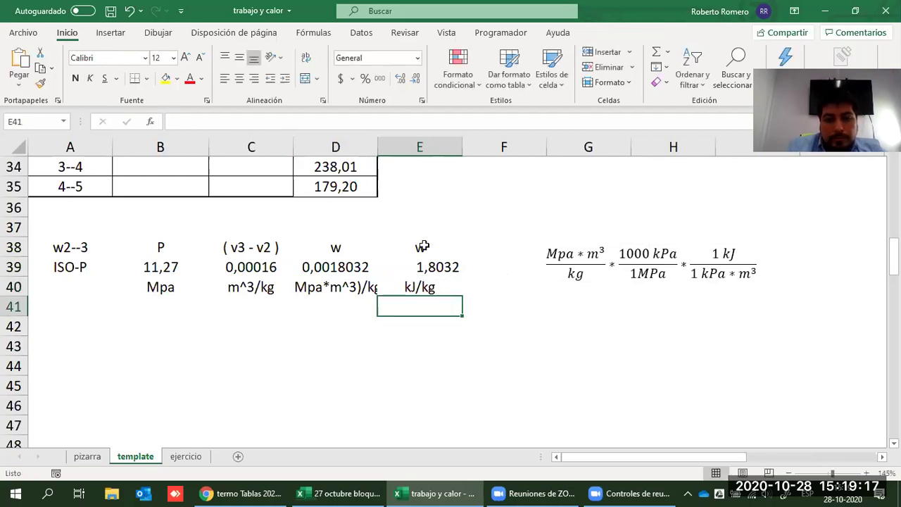
- Center the contents of E38:E40 and fill the cells yellow
left_click_drag(425, 246, 438, 281)
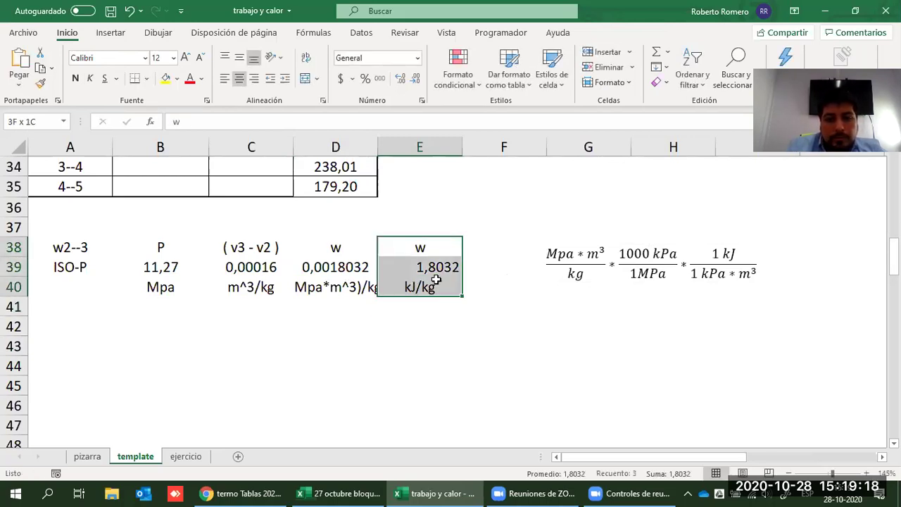
left_click(240, 80)
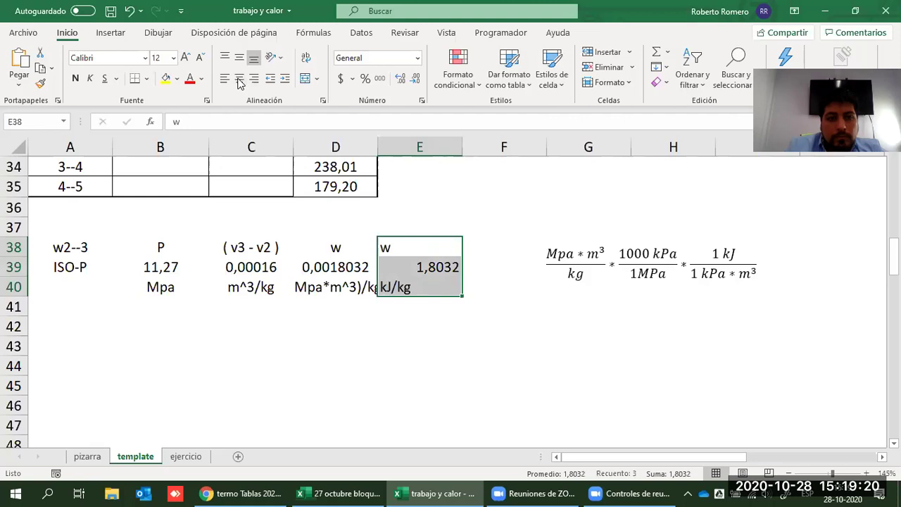
left_click(165, 80)
left_click(384, 389)
- Try linking the process 1--2 work in B32 to the converted result with =E39, and clear the cell
scroll(221, 302, "up", 2)
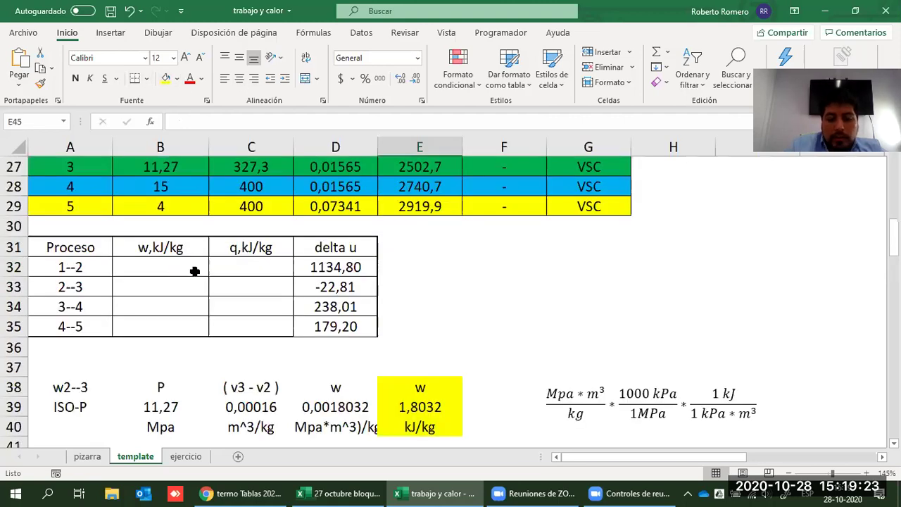
left_click(195, 271)
type("=")
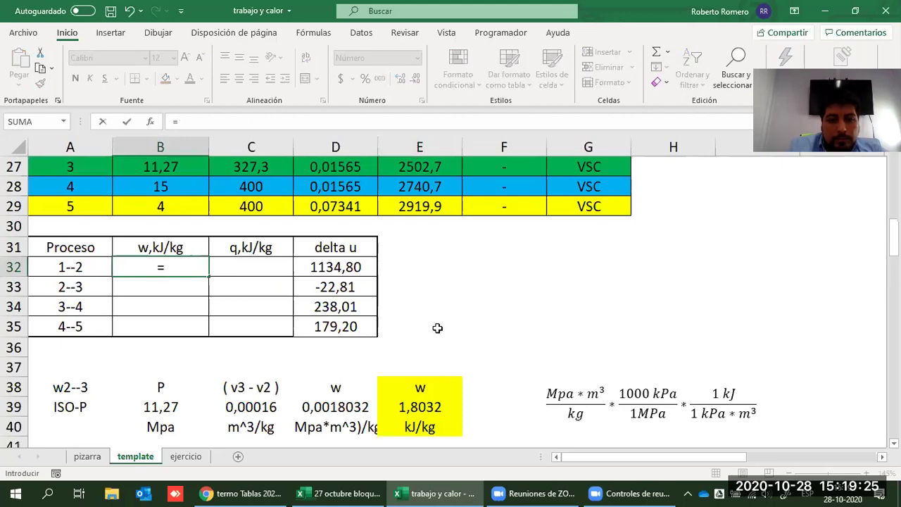
scroll(438, 328, "down", 2)
left_click(445, 269)
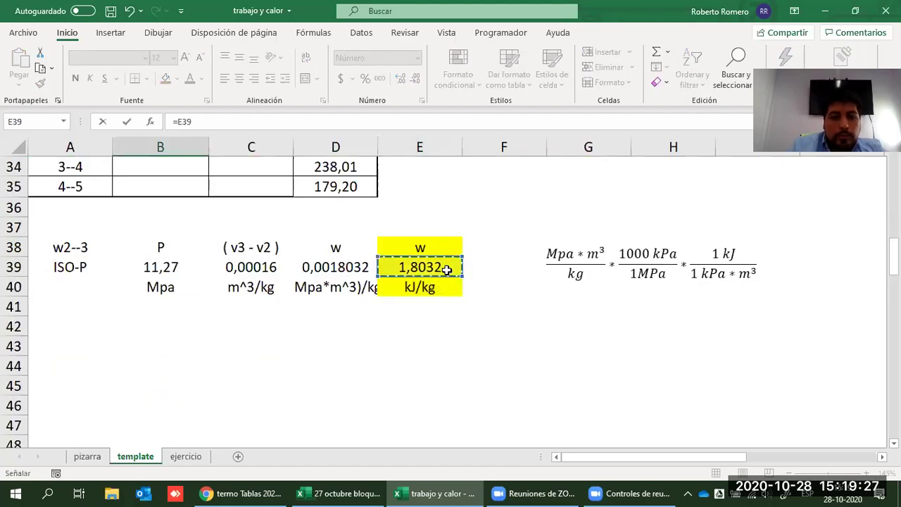
key("Return")
scroll(195, 270, "up", 2)
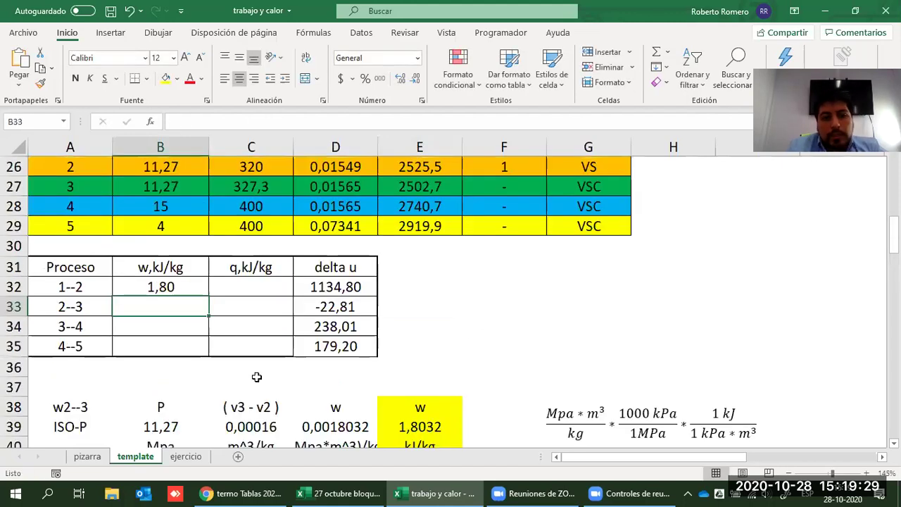
key("Up")
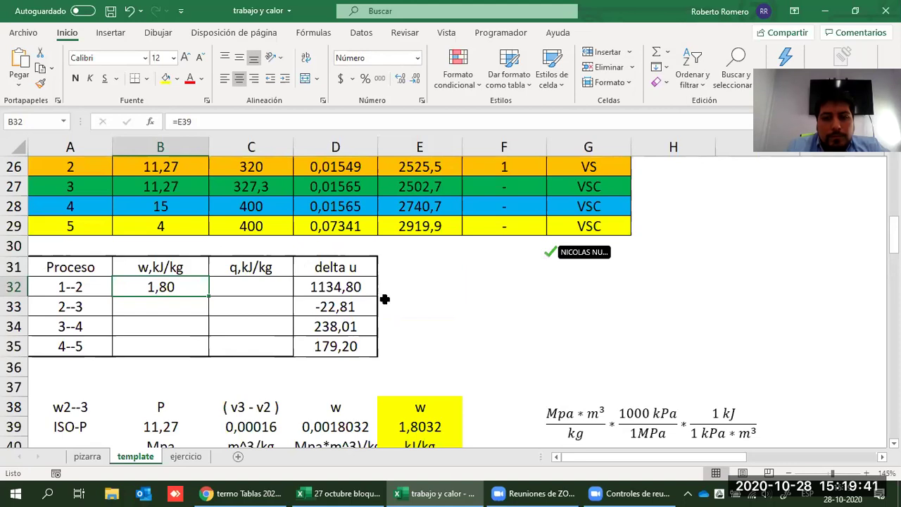
left_click(187, 305)
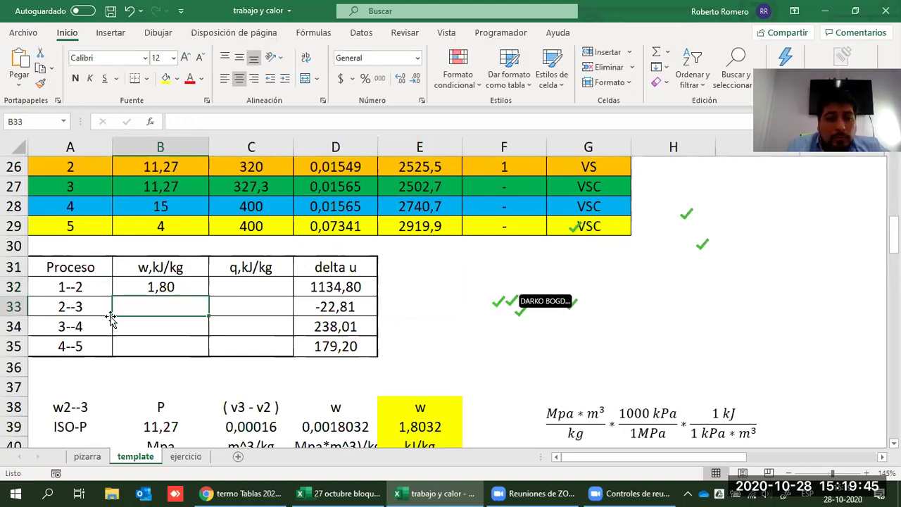
left_click(163, 287)
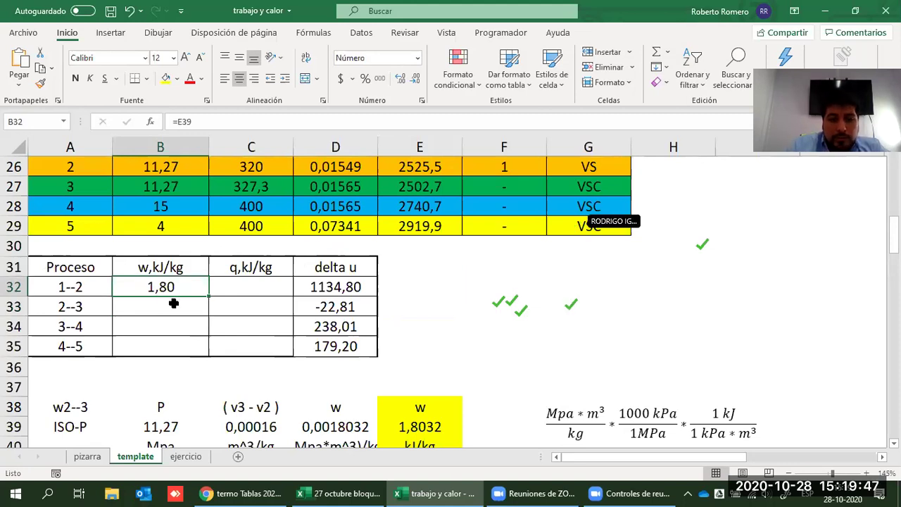
key("Delete")
- Link the process 2--3 work in B33 to the converted result in E39
left_click(173, 304)
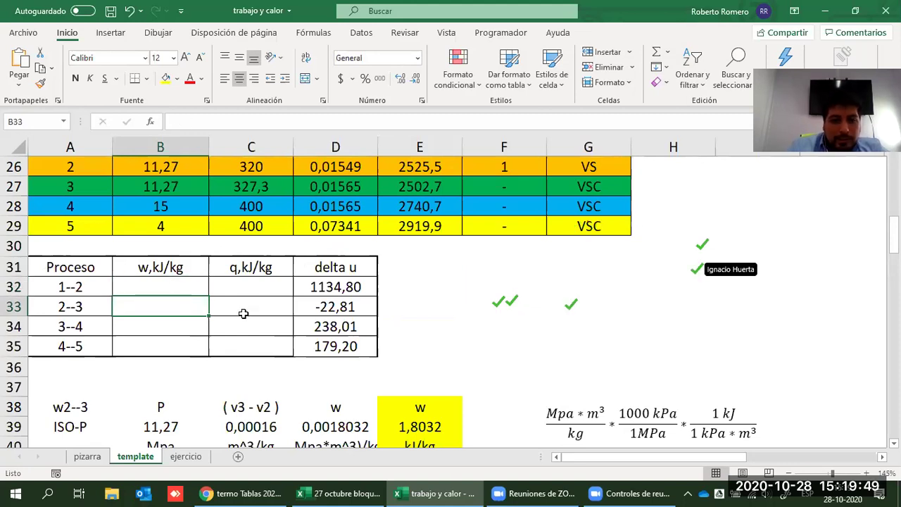
type("=")
scroll(398, 303, "down", 2)
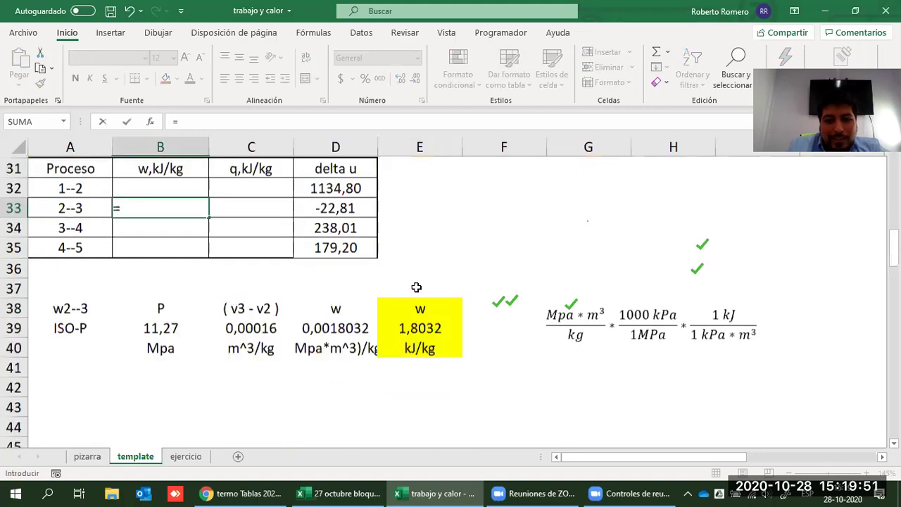
left_click(414, 289)
scroll(411, 288, "down", 1)
key("Return")
scroll(410, 288, "up", 1)
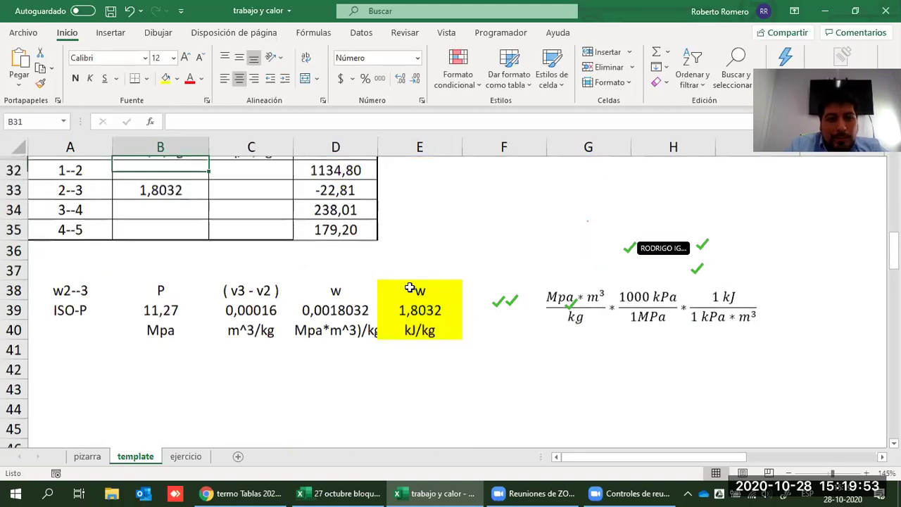
key("Up")
key("Up")
scroll(410, 287, "up", 1)
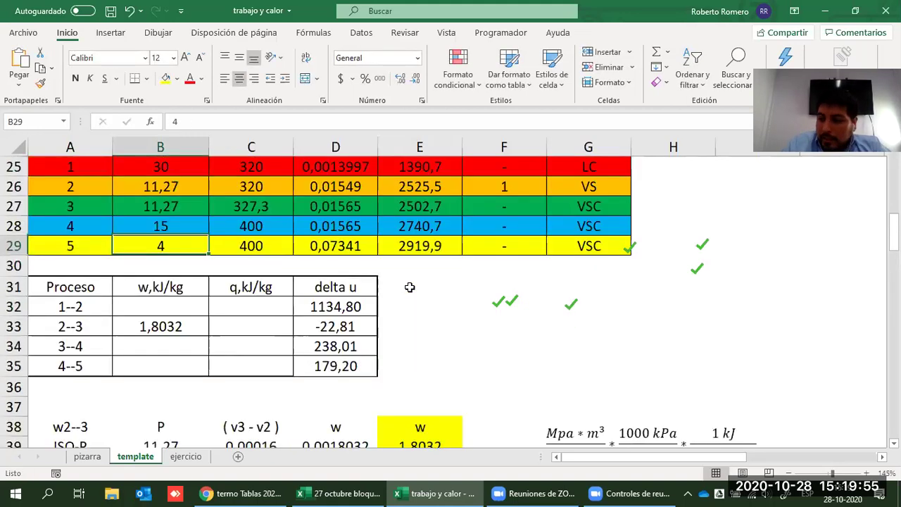
- Compare the specific volumes of states 3 and 4 in D27 and D28 for the process 3--4 work
key("Down")
key("Down")
key("Down")
key("Down")
key("Down")
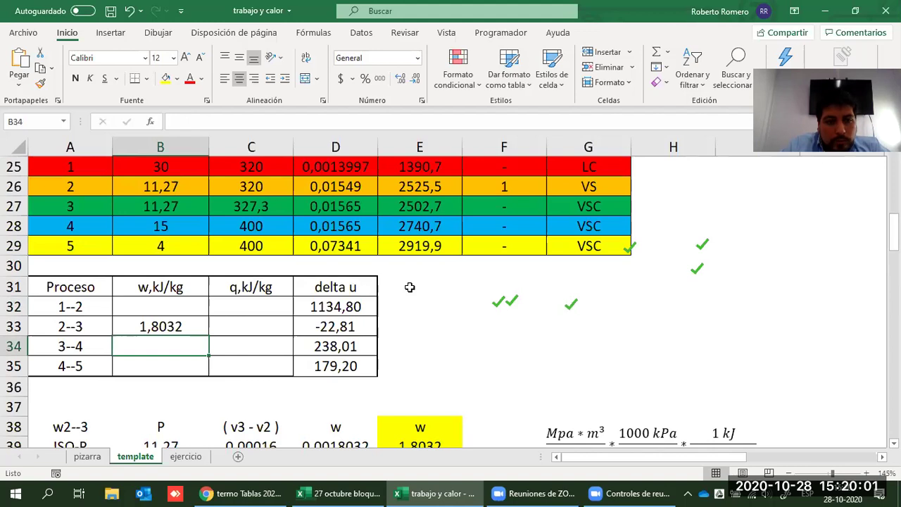
key("Up")
key("Up")
key("Up")
key("Up")
key("Up")
key("Up")
key("Right")
key("Right")
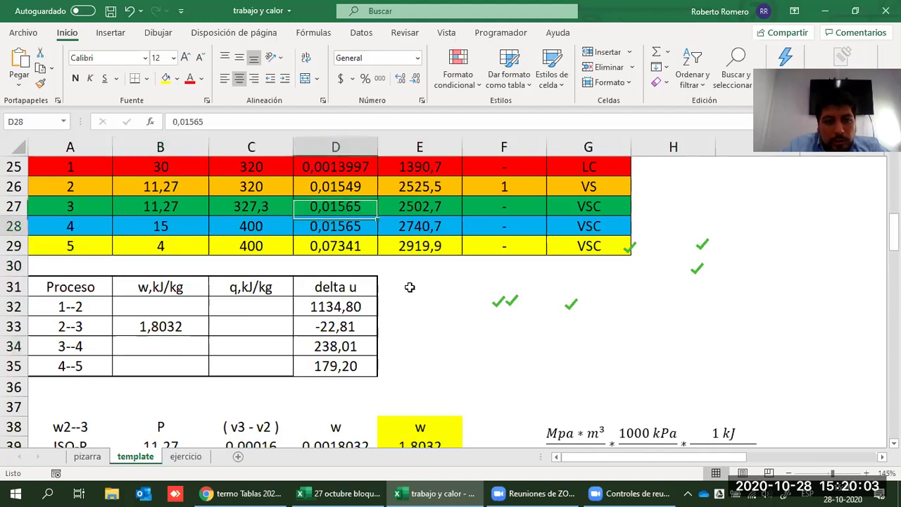
key("Up")
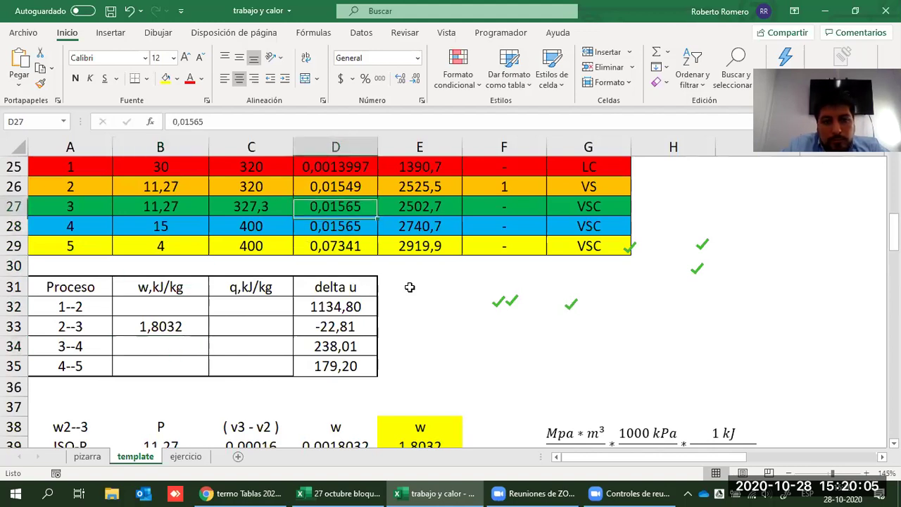
- Enter 0 as the work of process 3--4 in B34
key("Down")
key("Left")
key("Down")
key("Down")
key("Down")
key("Down")
key("Down")
key("Down")
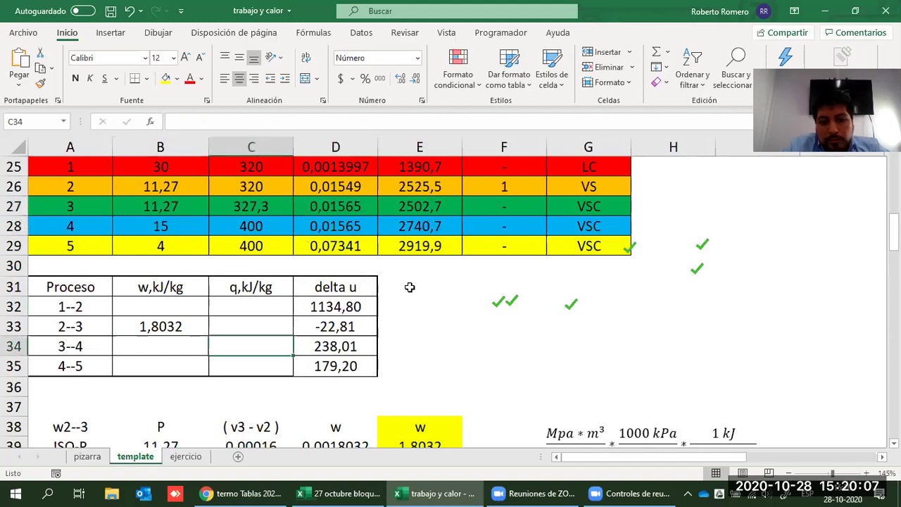
key("Left")
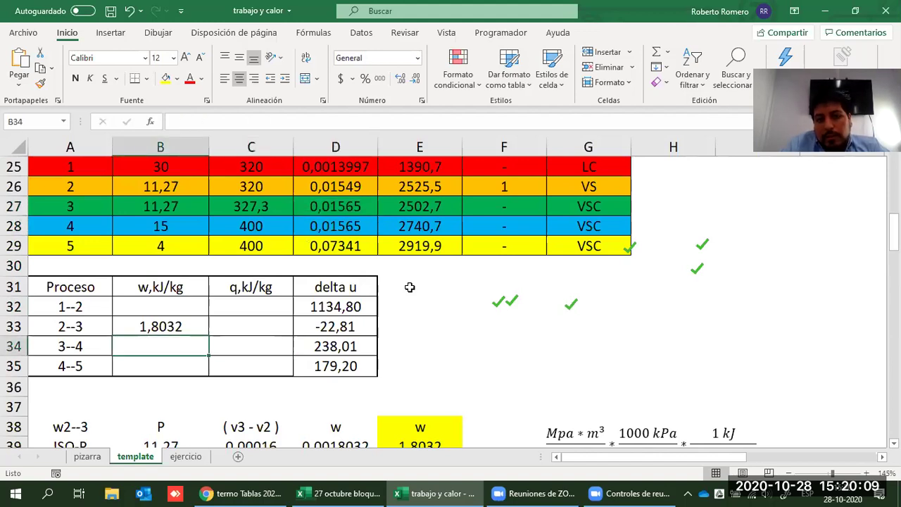
type("0")
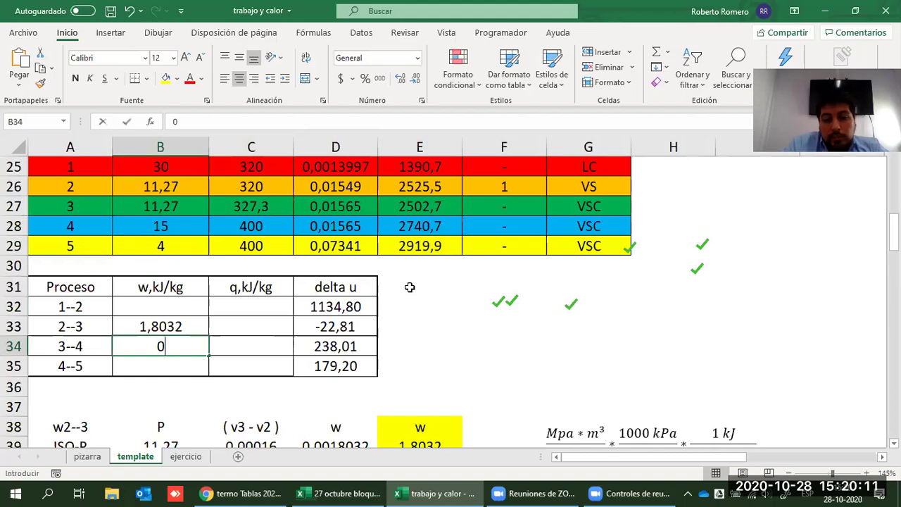
key("Return")
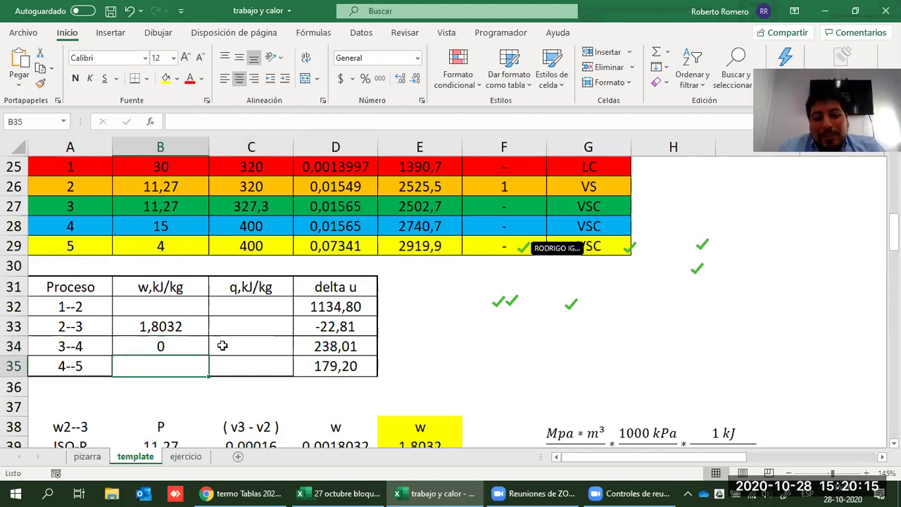
- Label a new calculation line below the w2--3 block with w3--4 in A42 and iso-v in B42
scroll(223, 345, "down", 1)
scroll(86, 374, "down", 2)
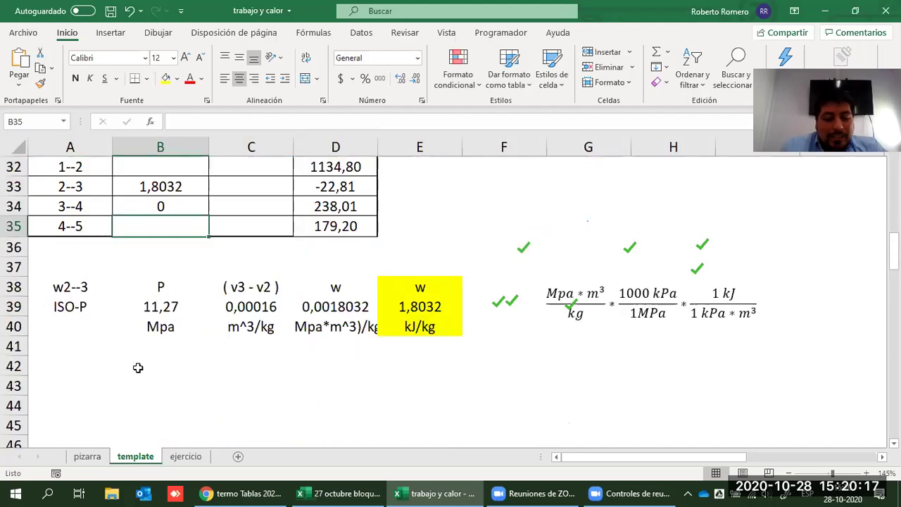
left_click(109, 366)
type("w3")
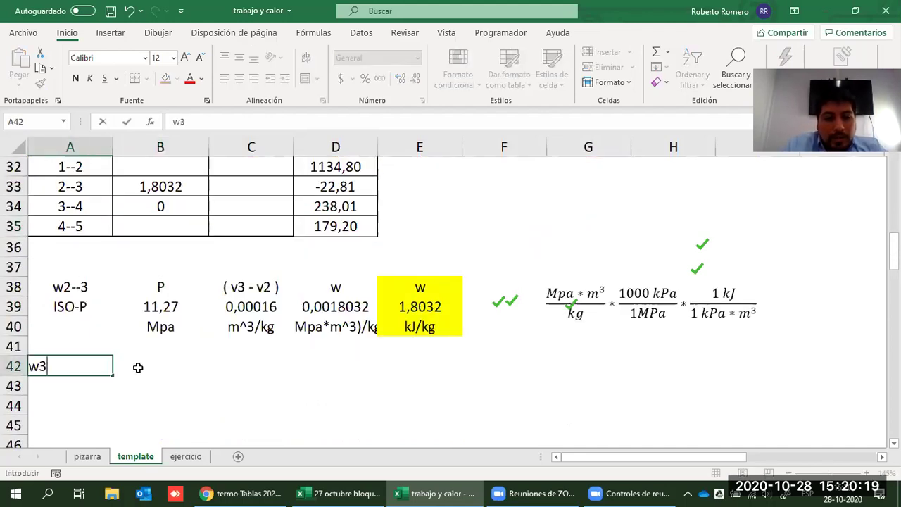
type("--4")
left_click(138, 368)
type("i")
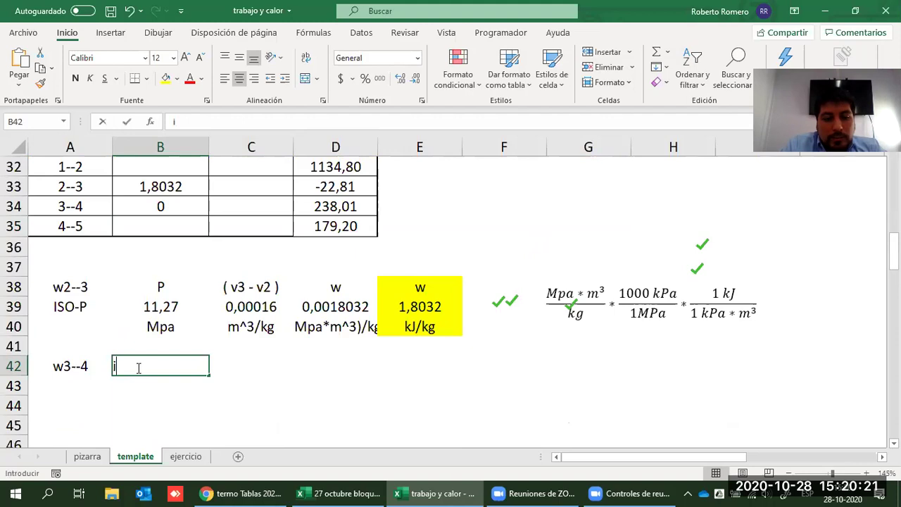
type("sc")
type("-")
type("v")
key("Tab")
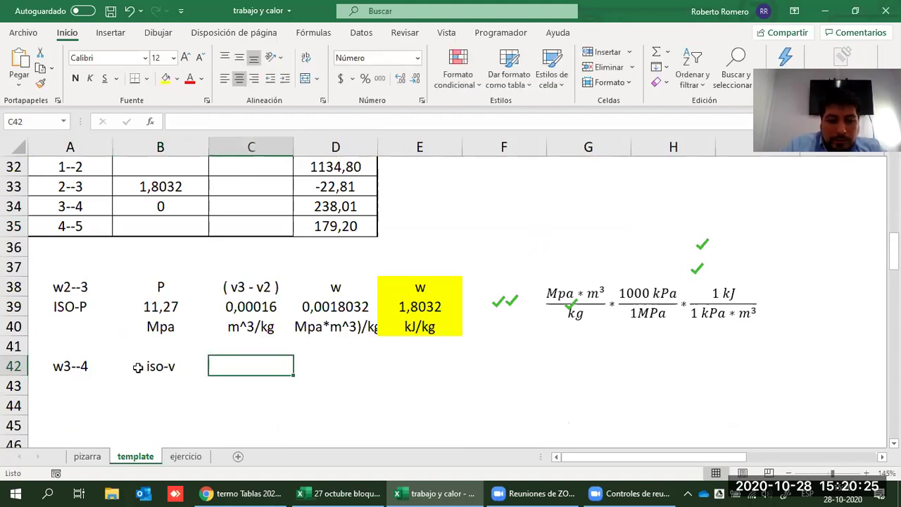
- Enter 0 as the w3--4 result in C42 and fill the cell yellow
type("0")
key("Return")
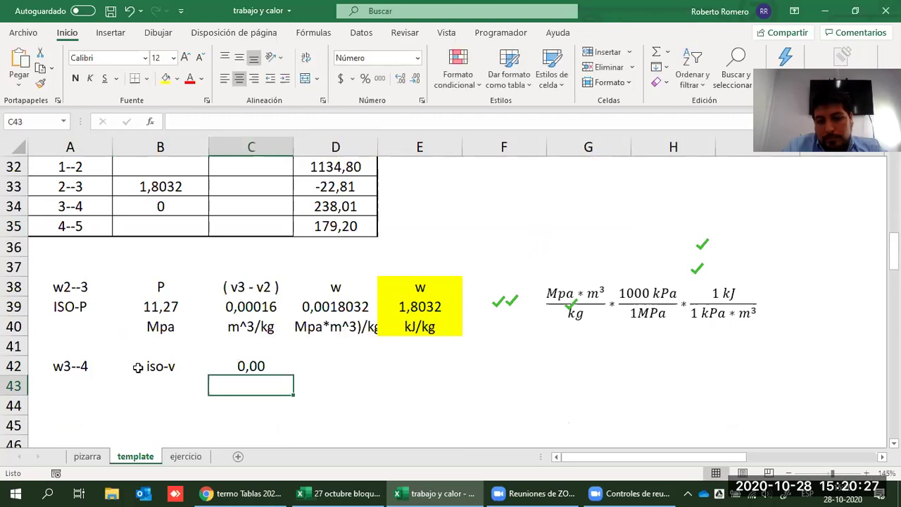
key("Up")
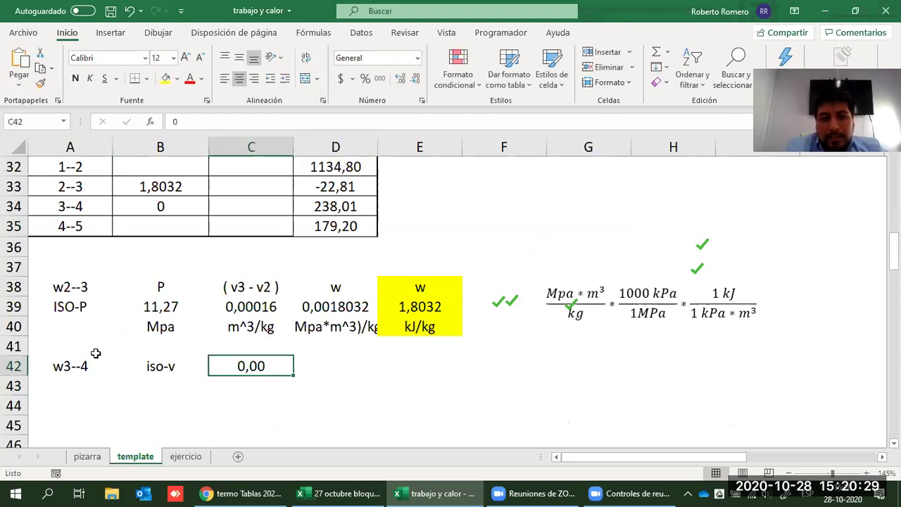
left_click(336, 326)
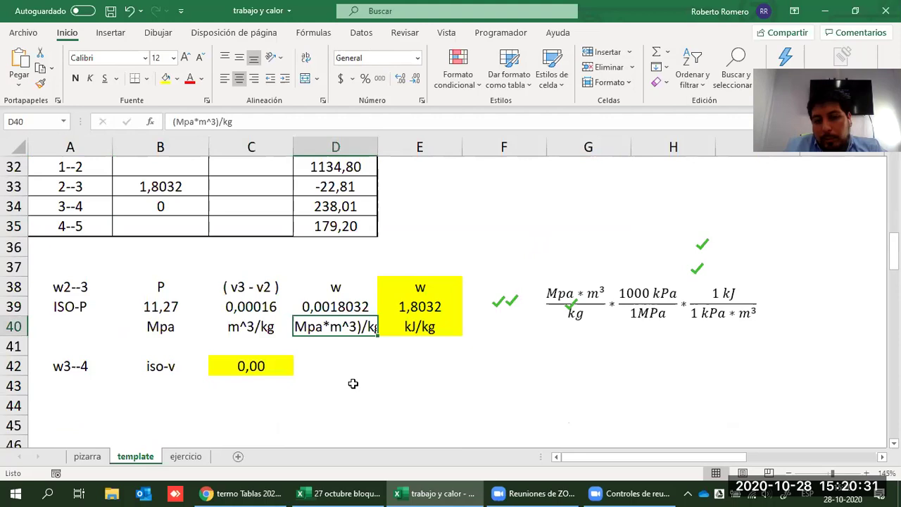
left_click(354, 382)
- Handwrite the energy balance q - w = Δu and its rearrangement q = Δu + w in red beside the process table
scroll(354, 383, "up", 2)
scroll(189, 329, "up", 1)
left_click_drag(190, 329, 199, 352)
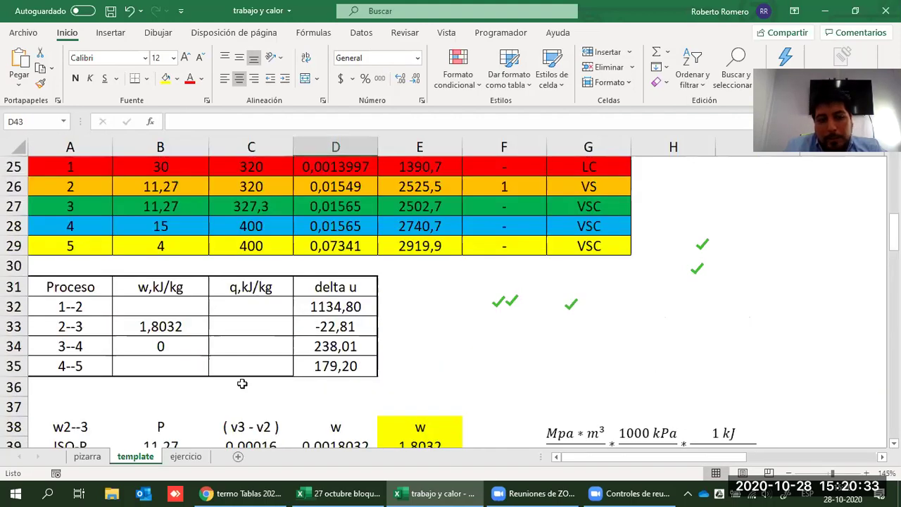
left_click(266, 328)
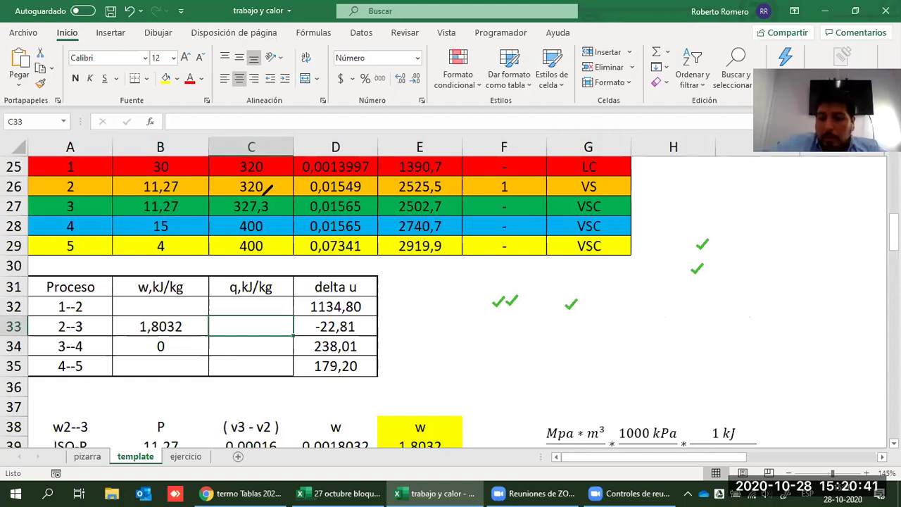
mouse_move(520, 276)
left_mouse_down()
mouse_move(524, 308)
mouse_move(544, 290)
mouse_move(585, 294)
mouse_move(592, 276)
mouse_move(622, 275)
left_mouse_up()
left_click_drag(610, 283, 622, 282)
mouse_move(646, 261)
left_mouse_down()
mouse_move(664, 286)
mouse_move(699, 276)
left_mouse_up()
left_click_drag(539, 324, 545, 352)
left_click_drag(578, 328, 591, 326)
left_click_drag(578, 337, 591, 335)
mouse_move(629, 321)
left_mouse_down()
mouse_move(646, 341)
mouse_move(703, 325)
left_mouse_up()
left_click_drag(695, 319, 696, 335)
left_click_drag(712, 314, 744, 310)
left_click(760, 322)
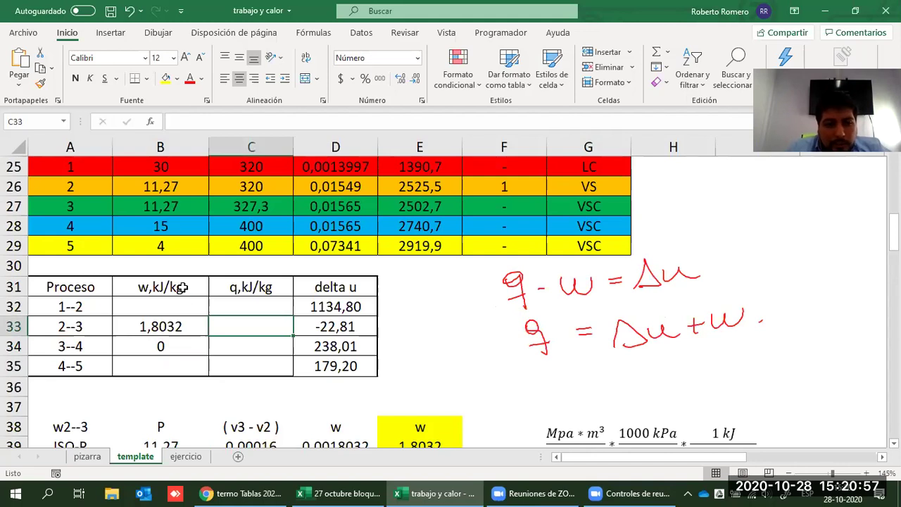
- Compare the w, q and delta u headers in row 31 with the u header of the state table in E24
left_click(185, 287)
left_click(307, 287, "shift")
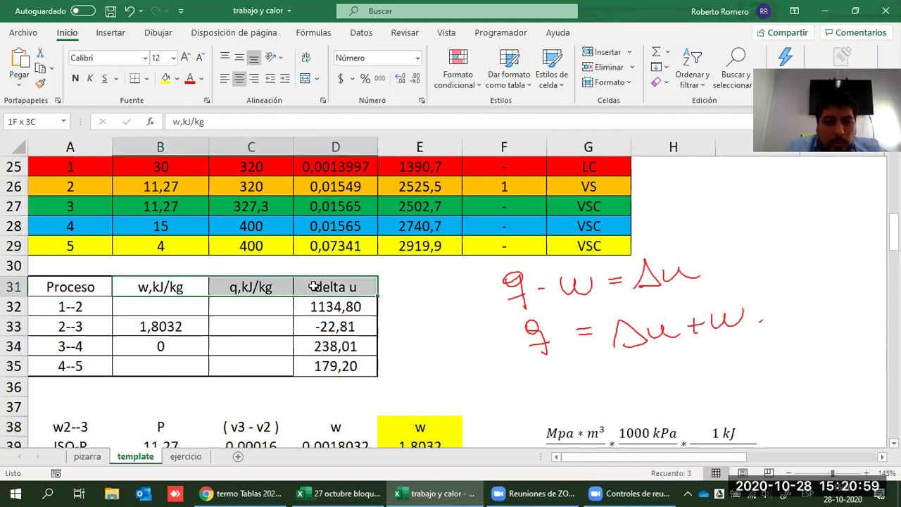
left_click(314, 287)
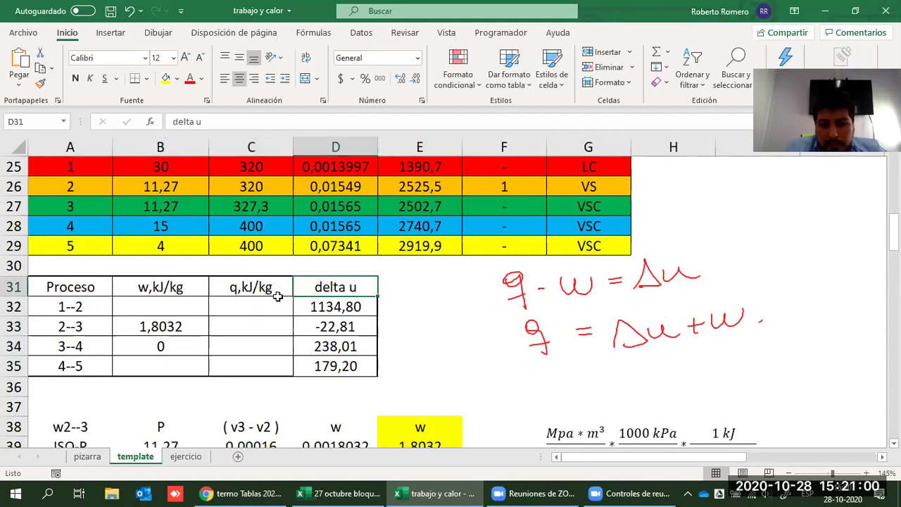
left_click(168, 290)
key("shift+Right")
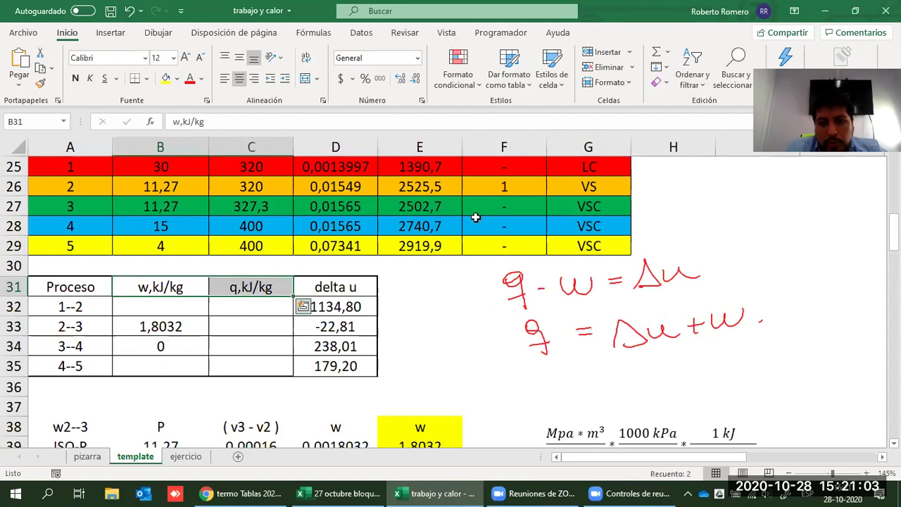
scroll(487, 212, "up", 2)
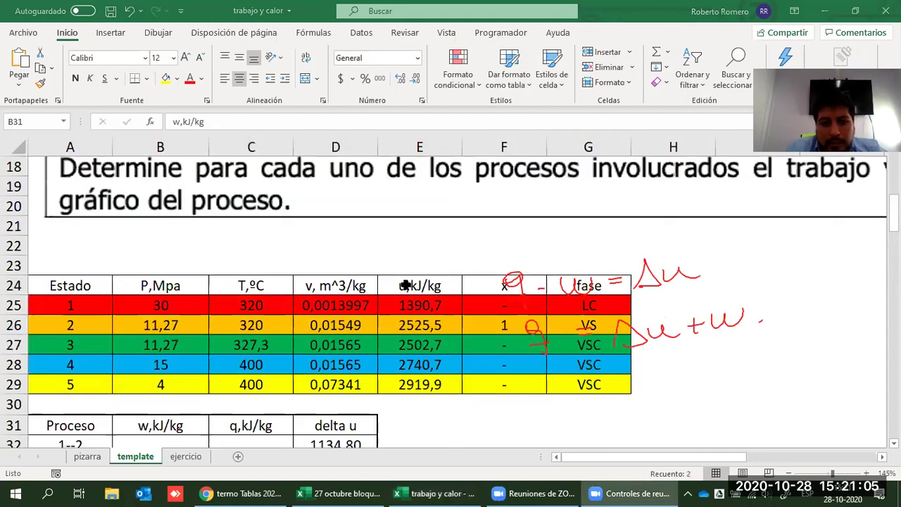
left_click(441, 285)
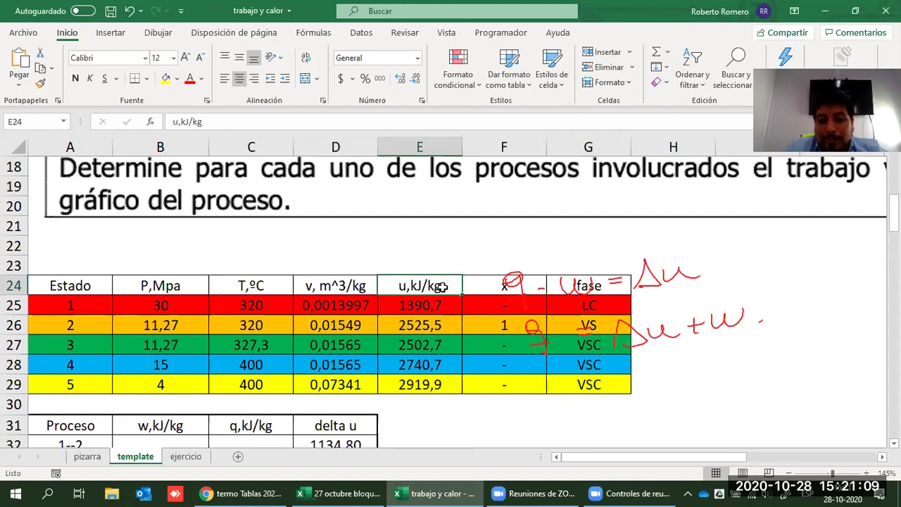
scroll(155, 335, "down", 2)
left_click_drag(170, 285, 238, 287)
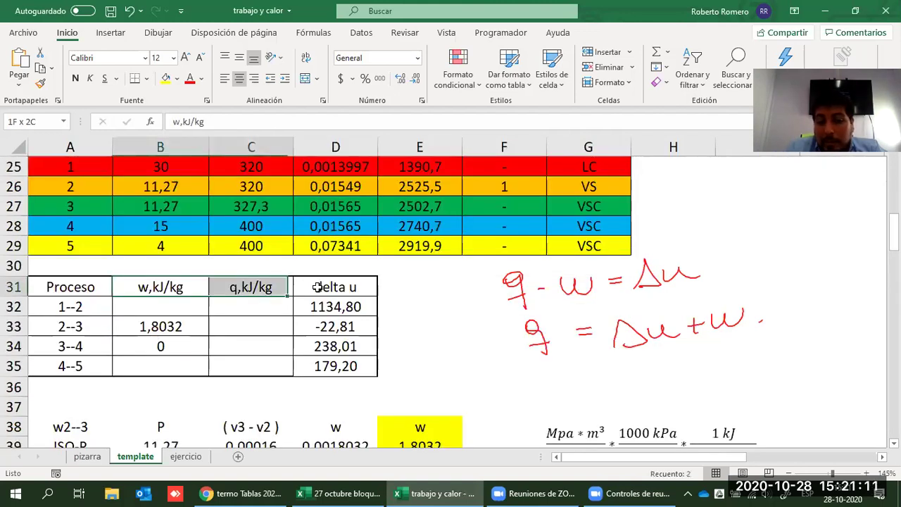
left_click_drag(316, 287, 319, 286)
- Calculate the process 1--2 heat in C32 with =D32+B32 and copy the formula down to C35
left_click(275, 326)
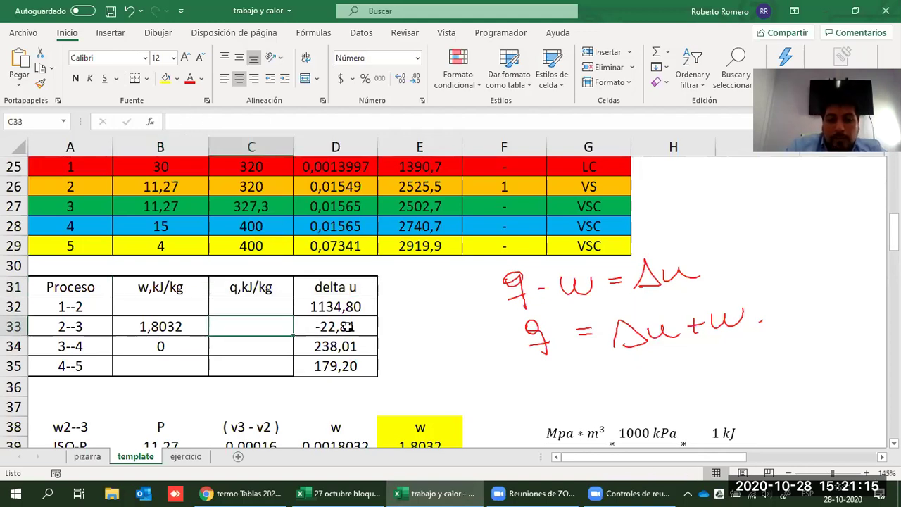
type("=")
key("Escape")
key("Up")
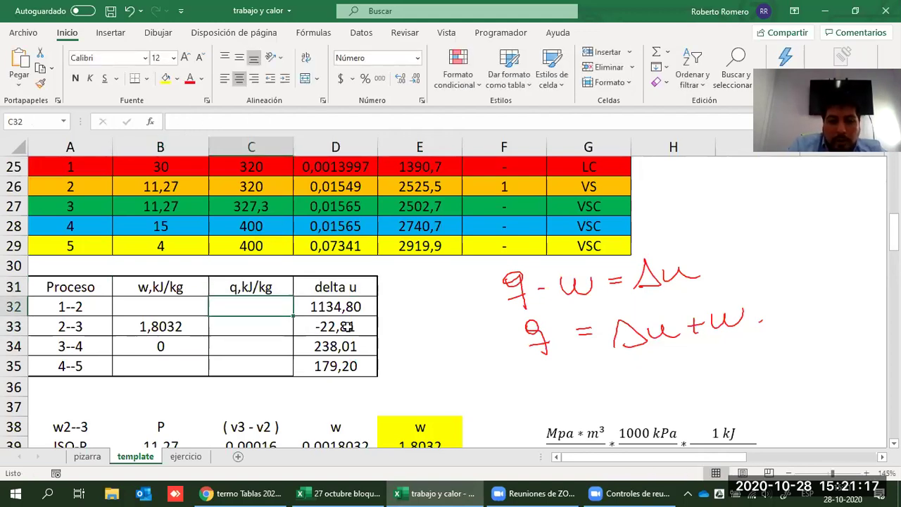
type("=")
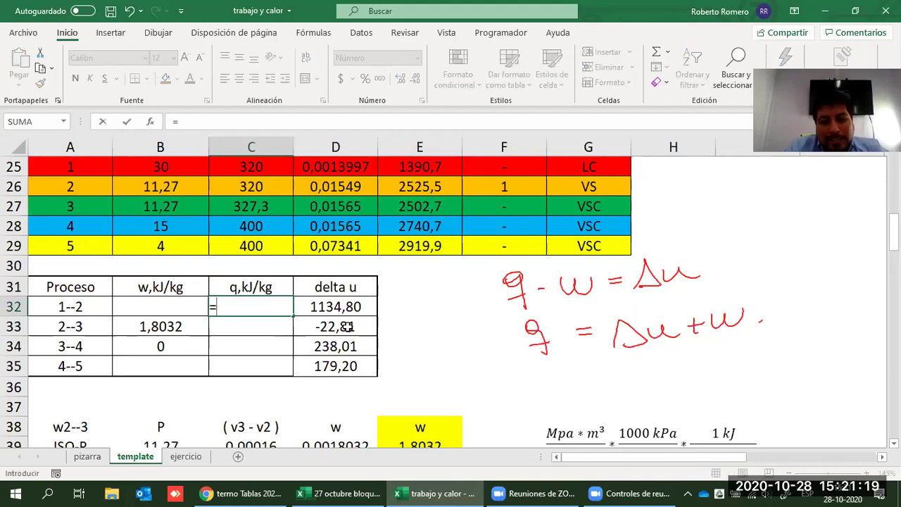
key("Right")
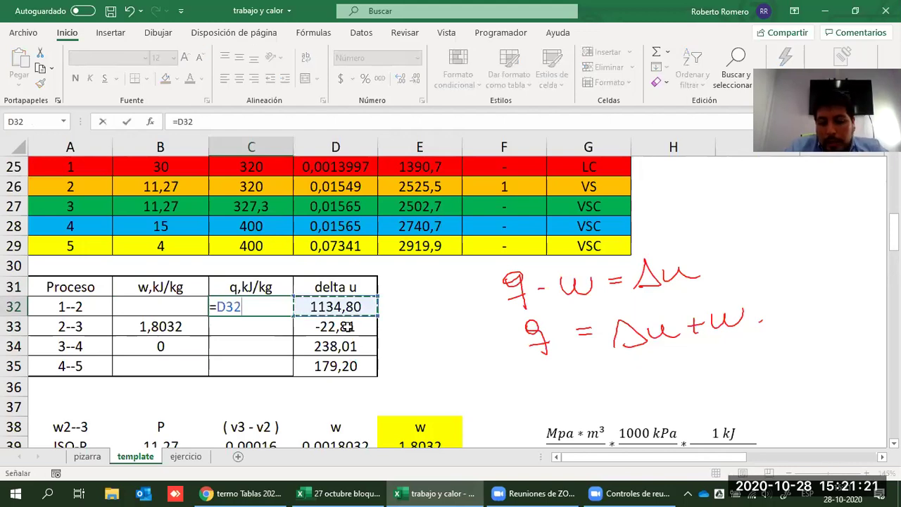
type("+")
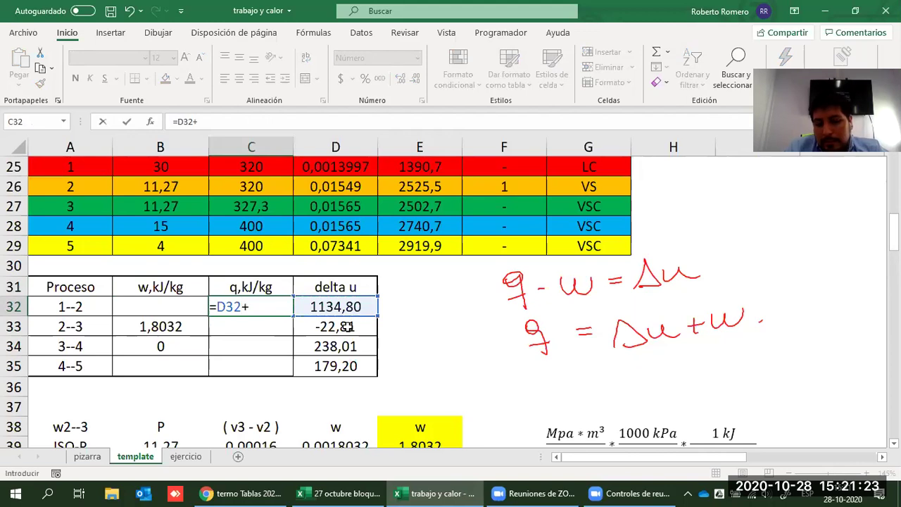
key("Left")
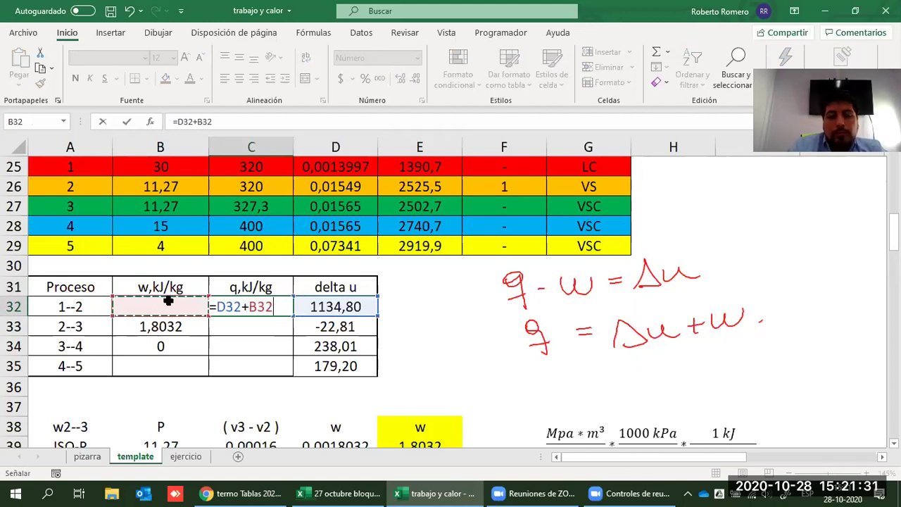
key("ctrl+Return")
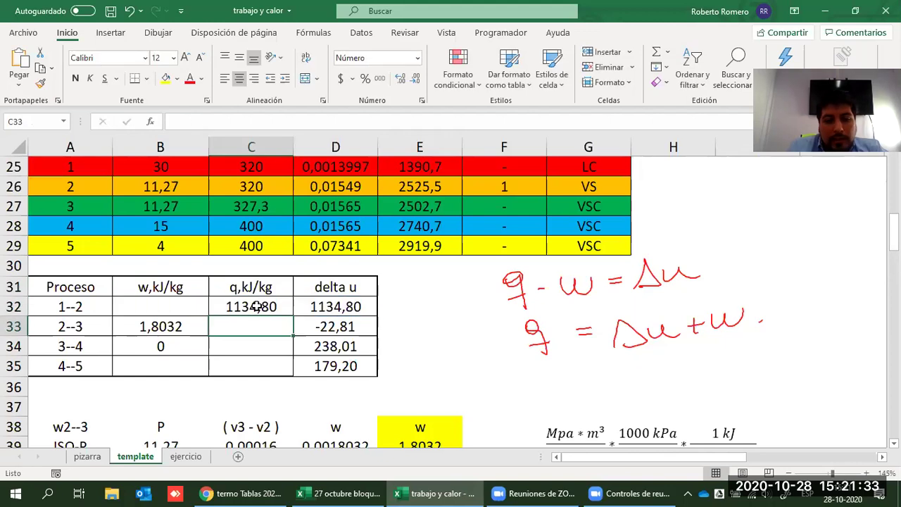
left_click_drag(291, 316, 282, 369)
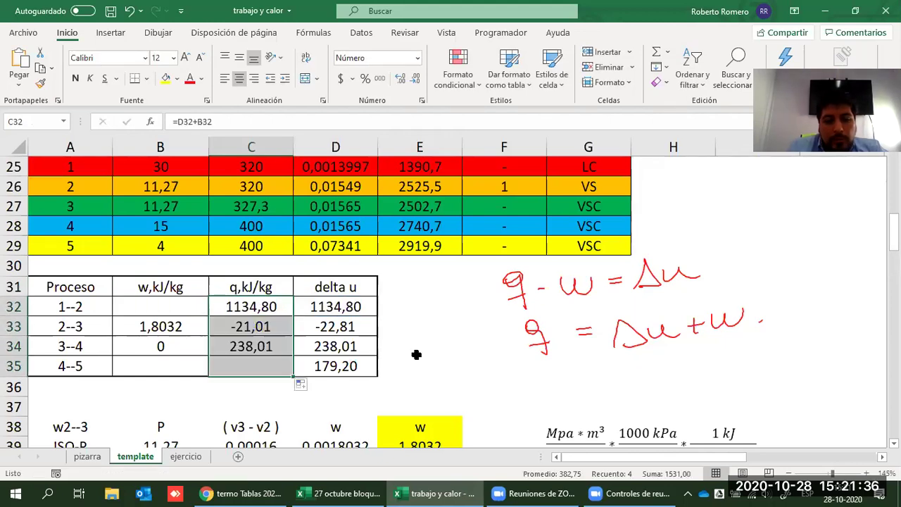
left_click(381, 343)
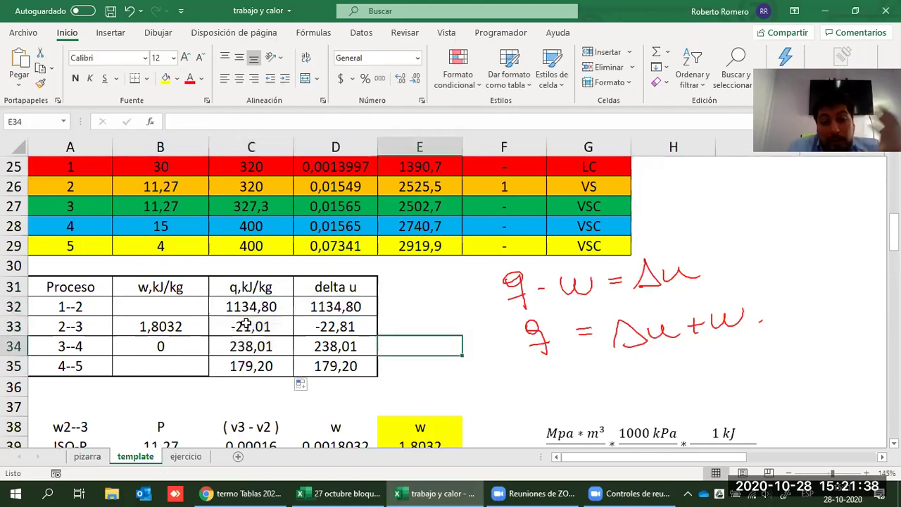
- Compare the heat and delta u cells of processes 3--4 and 4--5 in rows 34 and 35
left_click(271, 349)
left_click(325, 349)
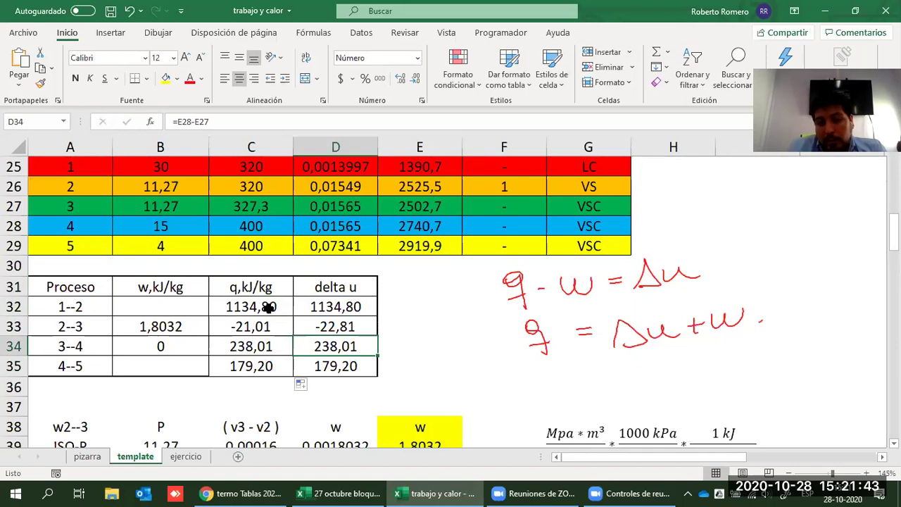
left_click(269, 365)
left_click(323, 369)
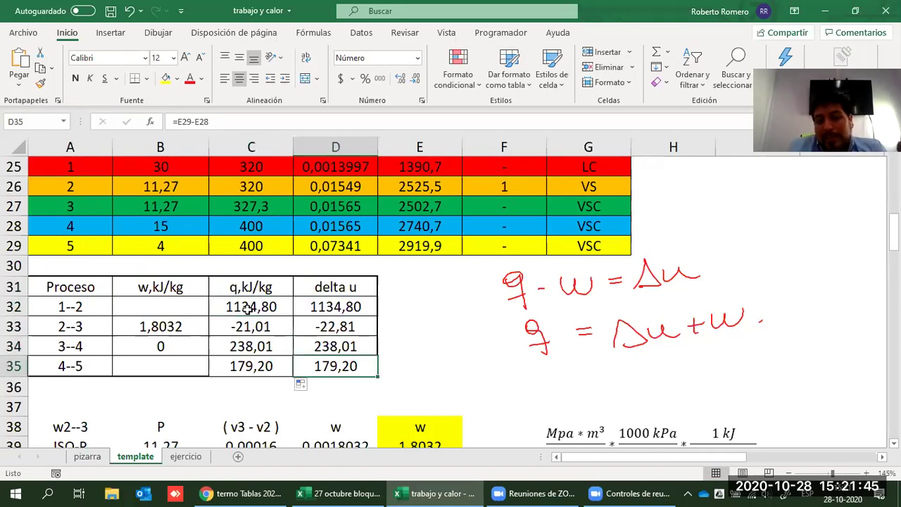
- Locate the w 1--2 calculation section at row 60 for the missing process 1--2 work in B32
left_click(161, 307)
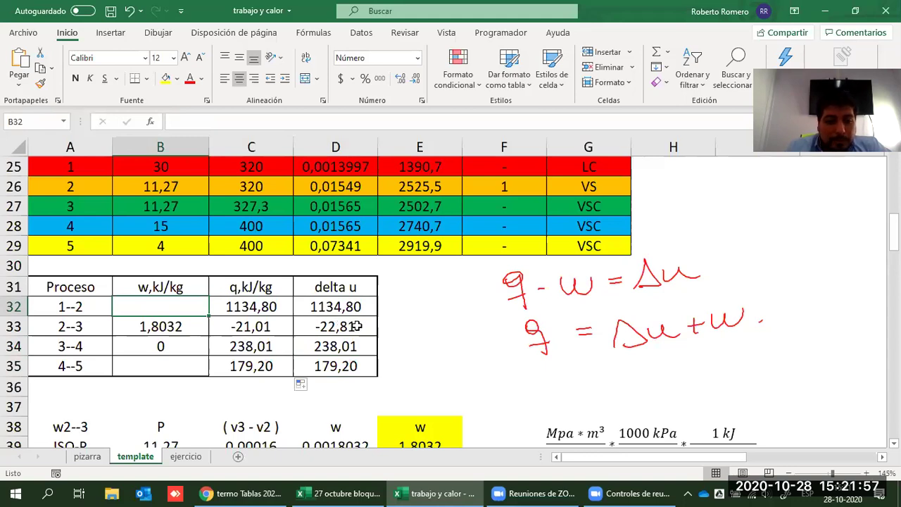
scroll(356, 324, "down", 2)
scroll(359, 322, "down", 3)
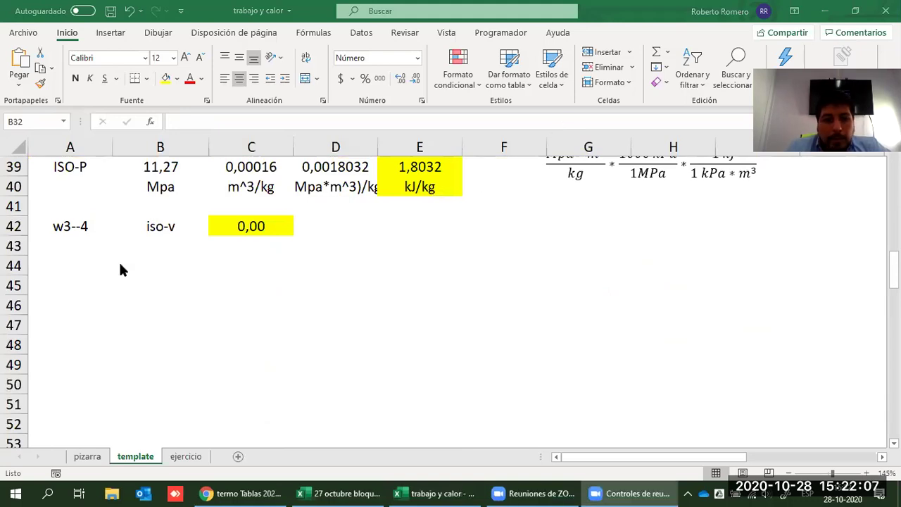
scroll(125, 266, "down", 2)
scroll(130, 267, "down", 5)
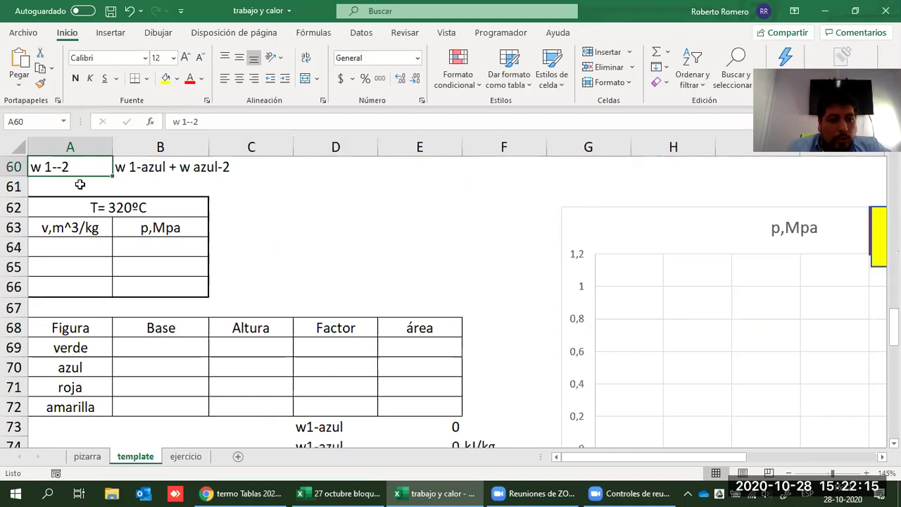
scroll(305, 261, "up", 2)
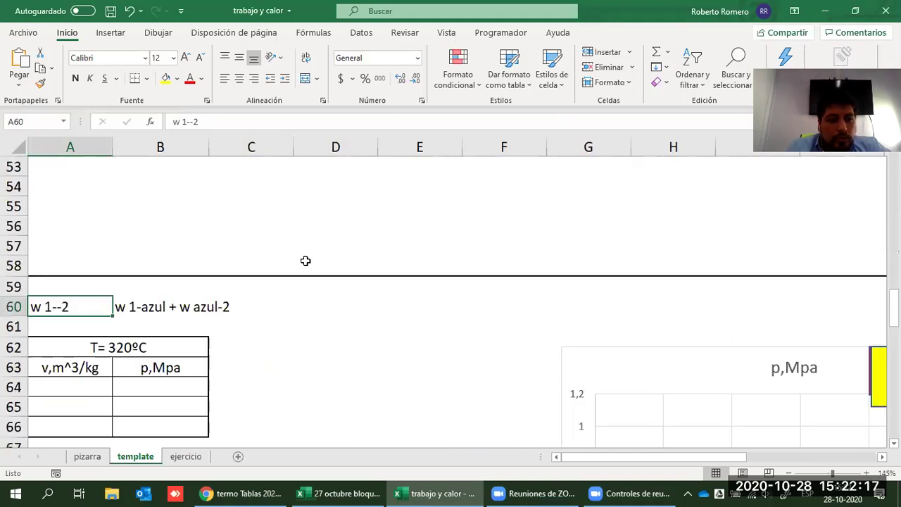
- Copy the state, P, T and v data of states 1 and 2 with their headers from A24:D26 to A55
scroll(305, 261, "up", 9)
scroll(147, 313, "up", 3)
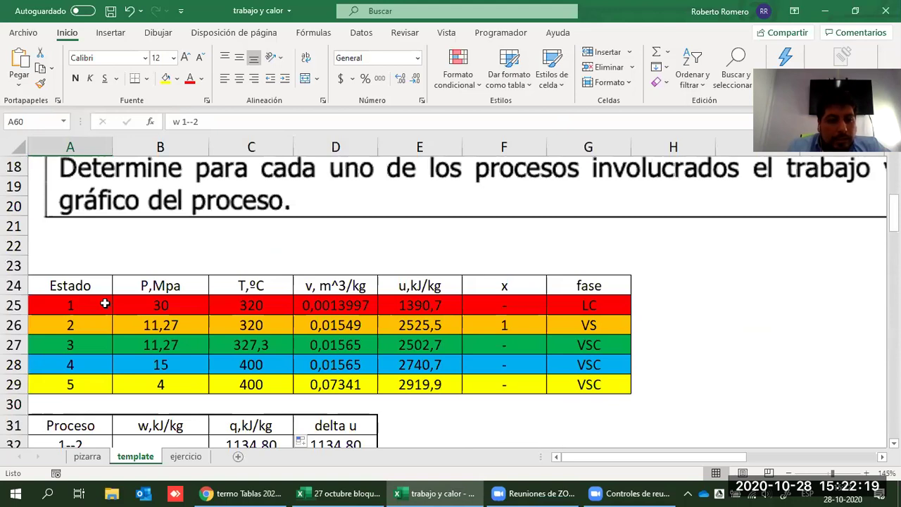
left_click(163, 310)
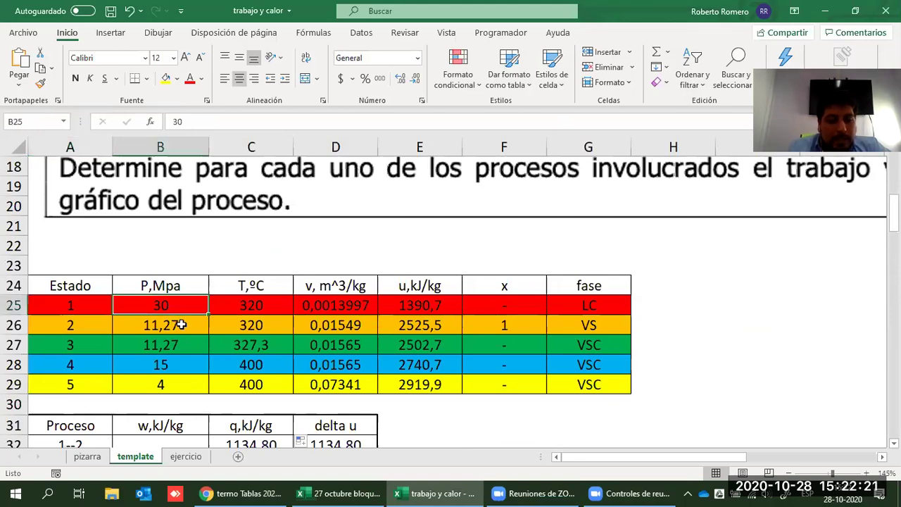
left_click(181, 325)
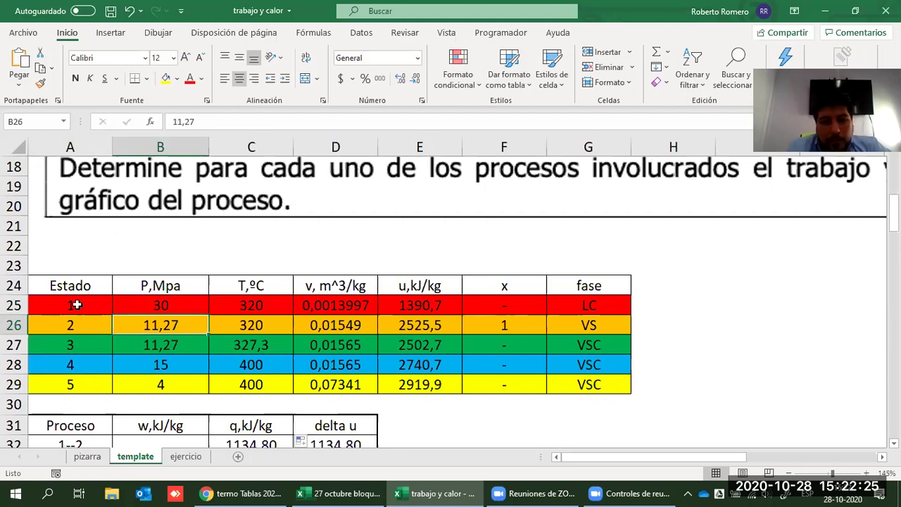
left_click_drag(100, 296, 335, 325)
key("ctrl+c")
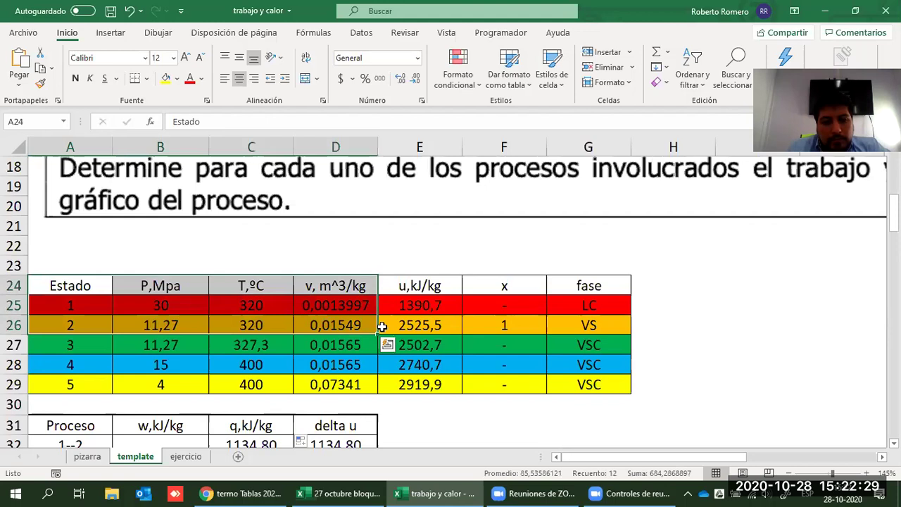
scroll(344, 295, "down", 7)
scroll(64, 204, "down", 4)
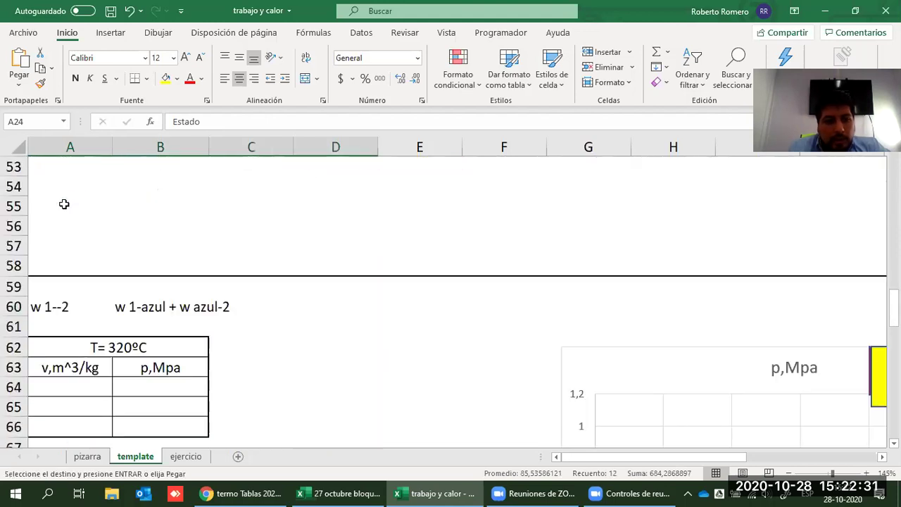
left_click(64, 204)
key("ctrl+v")
left_click(409, 348)
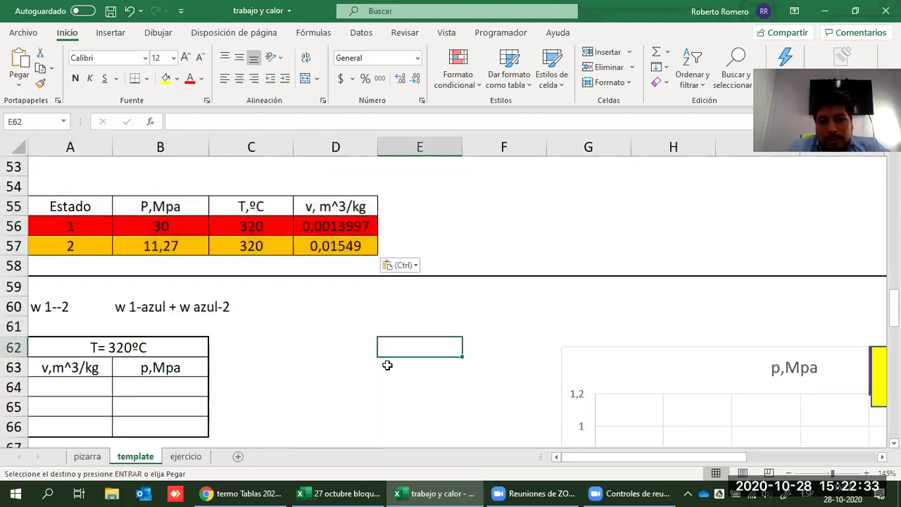
key("Up")
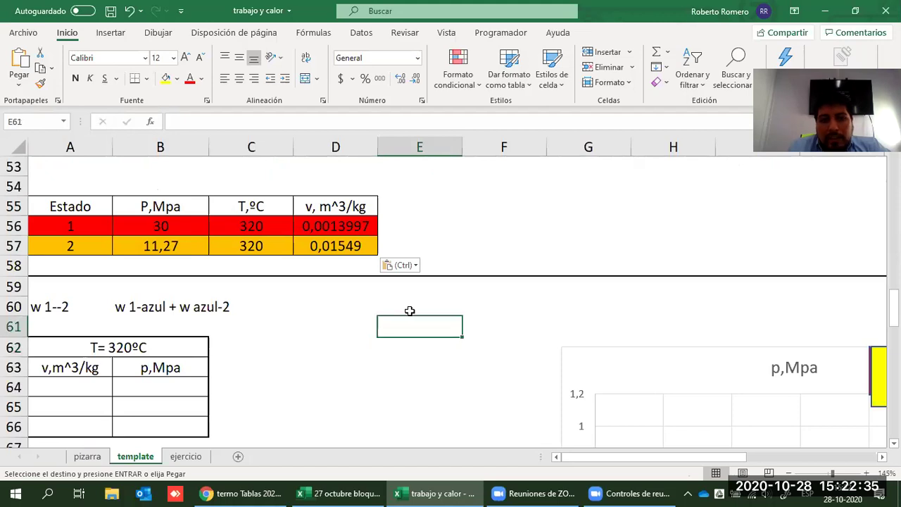
- Annotate the empty area beside the copied state table with red diagram axes and a saturation dome
left_click(505, 189)
left_click_drag(472, 173, 485, 271)
left_click_drag(475, 319, 471, 328)
left_click_drag(594, 328, 791, 328)
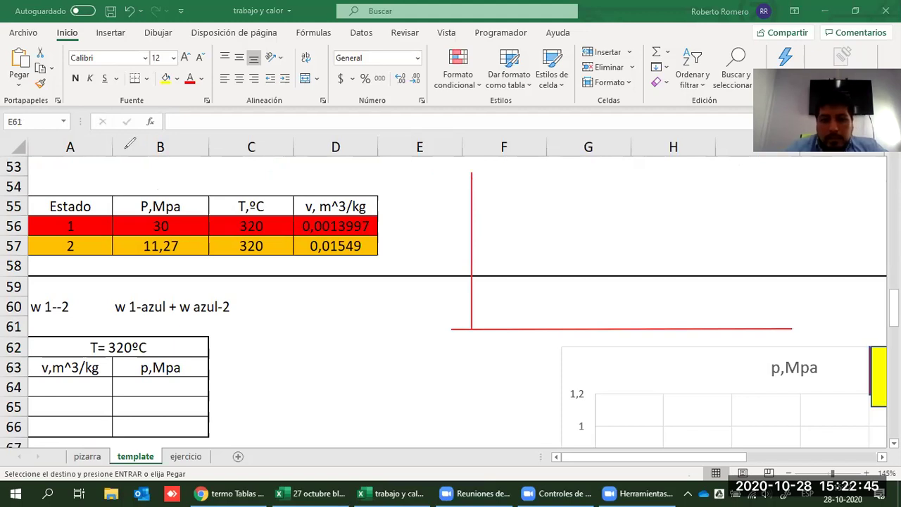
left_click_drag(258, 399, 277, 398)
mouse_move(503, 317)
left_mouse_down()
mouse_move(623, 204)
mouse_move(743, 309)
left_mouse_up()
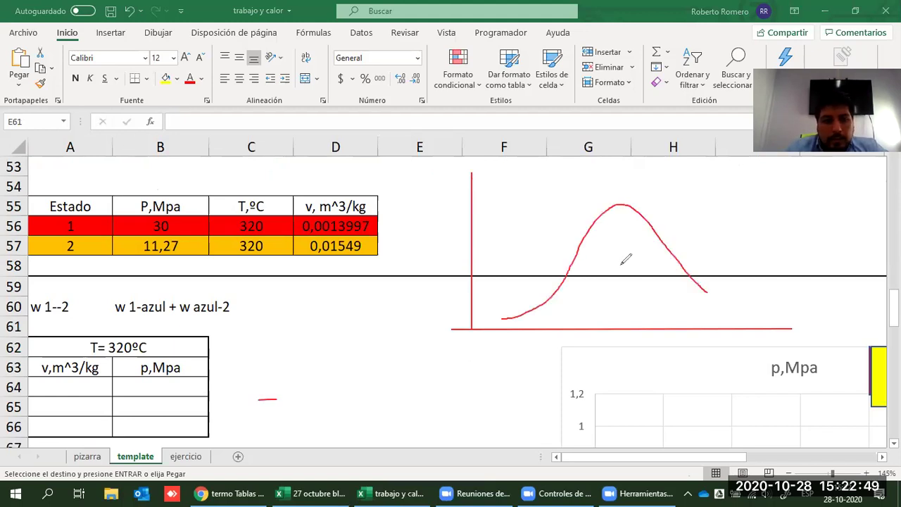
- Draw the isotherm across the saturation dome and label it 320ºC
mouse_move(506, 193)
left_mouse_down()
mouse_move(575, 247)
mouse_move(657, 247)
mouse_move(787, 288)
mouse_move(794, 312)
mouse_move(821, 308)
left_mouse_up()
left_click_drag(829, 297, 828, 299)
left_click_drag(841, 296, 861, 308)
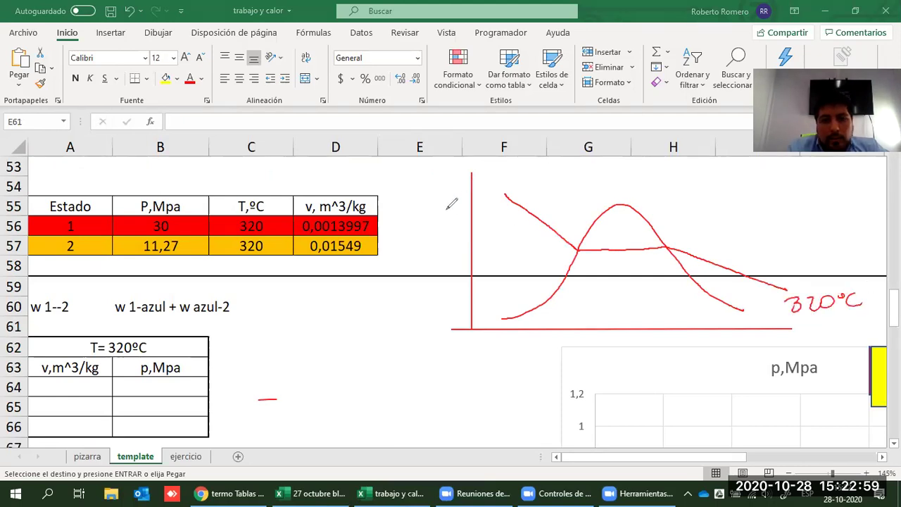
- Mark the pressures 11,27 and 30 on the sketch's vertical axis, with a dashed line from 11,27 to the dome
left_click_drag(470, 254, 524, 254)
left_click_drag(415, 245, 416, 259)
left_click_drag(423, 243, 423, 259)
mouse_move(432, 255)
left_mouse_down()
mouse_move(429, 262)
mouse_move(449, 257)
left_mouse_up()
left_click_drag(451, 242, 461, 257)
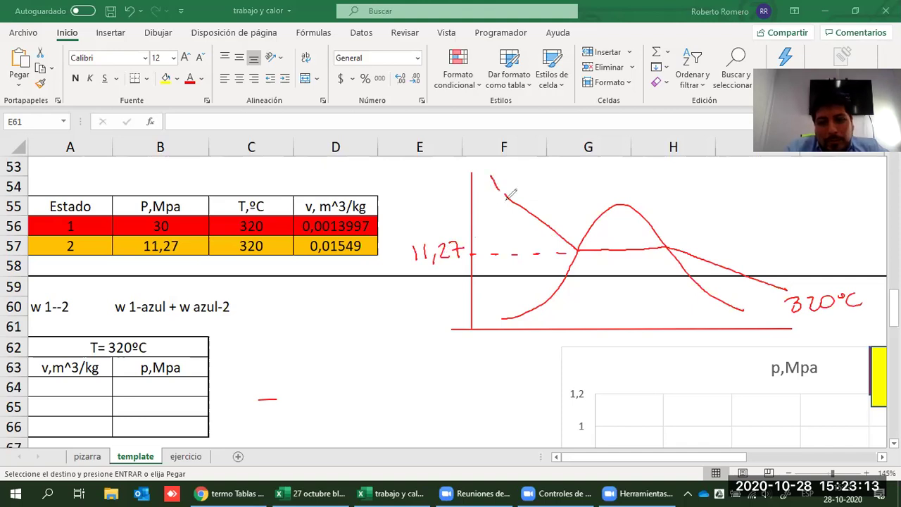
left_click_drag(467, 200, 476, 200)
mouse_move(413, 197)
left_mouse_down()
mouse_move(413, 207)
mouse_move(435, 196)
left_mouse_up()
left_click(452, 203)
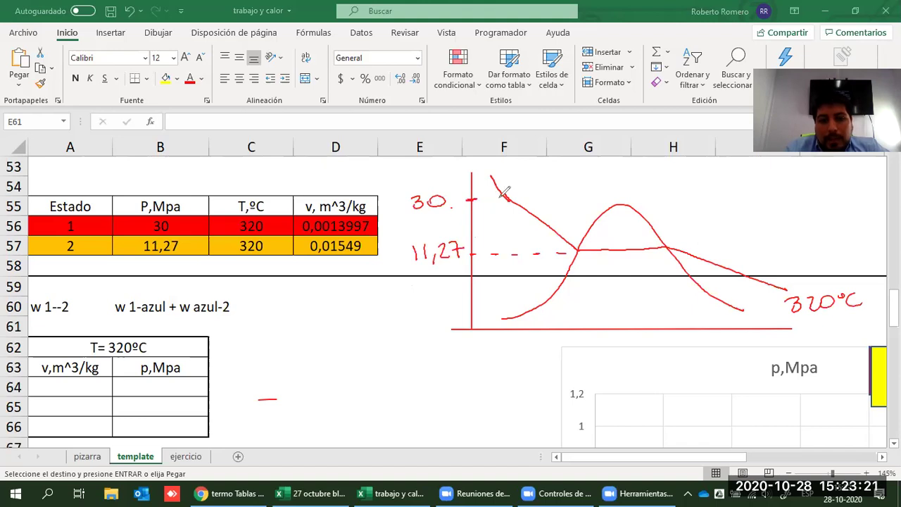
- Mark state 1 on the isotherm at pressure 30 and state 2 where it leaves the dome, both with circled numbers
mouse_move(503, 191)
left_mouse_down()
mouse_move(521, 187)
mouse_move(515, 168)
left_mouse_up()
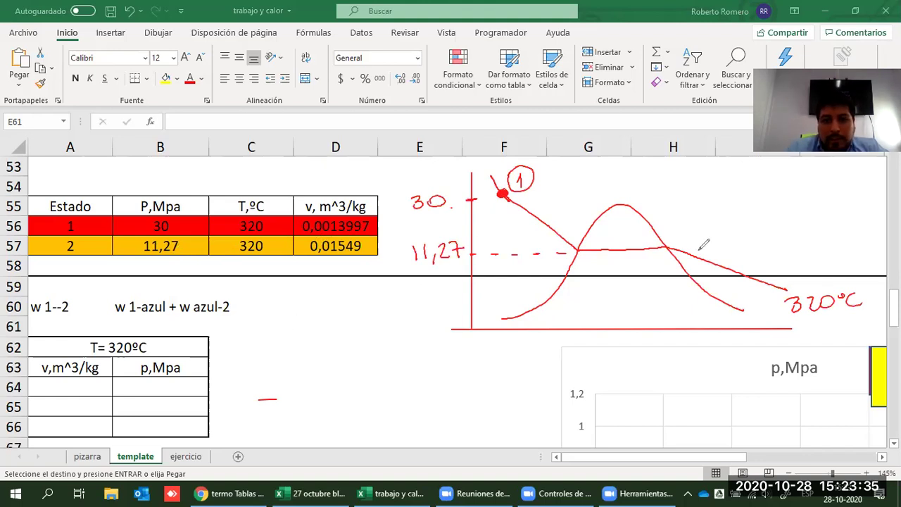
scroll(589, 316, "up", 12)
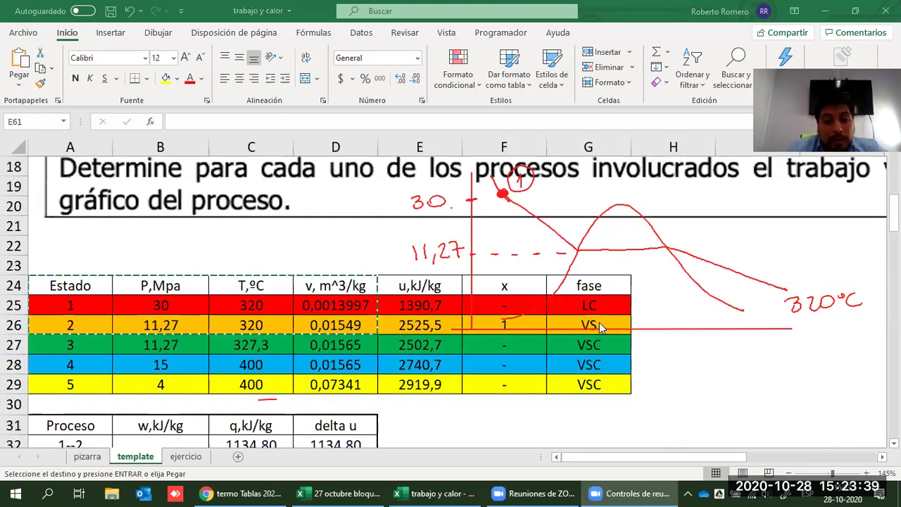
scroll(602, 328, "down", 5)
scroll(590, 327, "down", 5)
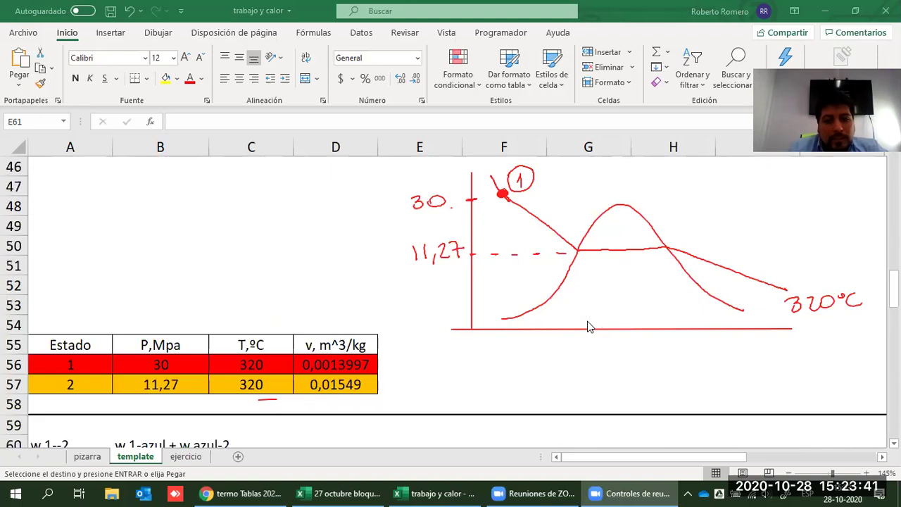
scroll(589, 325, "down", 2)
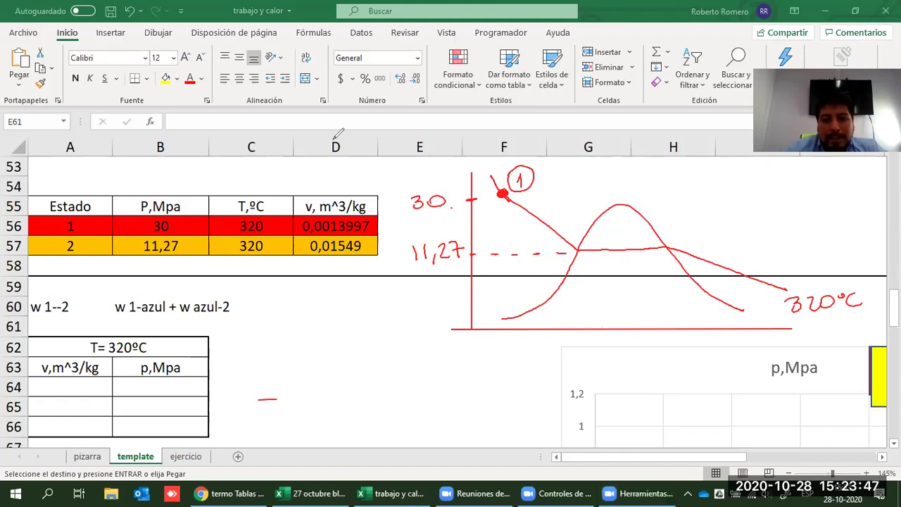
left_click(667, 247)
mouse_move(675, 226)
left_mouse_down()
mouse_move(687, 234)
mouse_move(684, 221)
left_mouse_up()
left_click(706, 231)
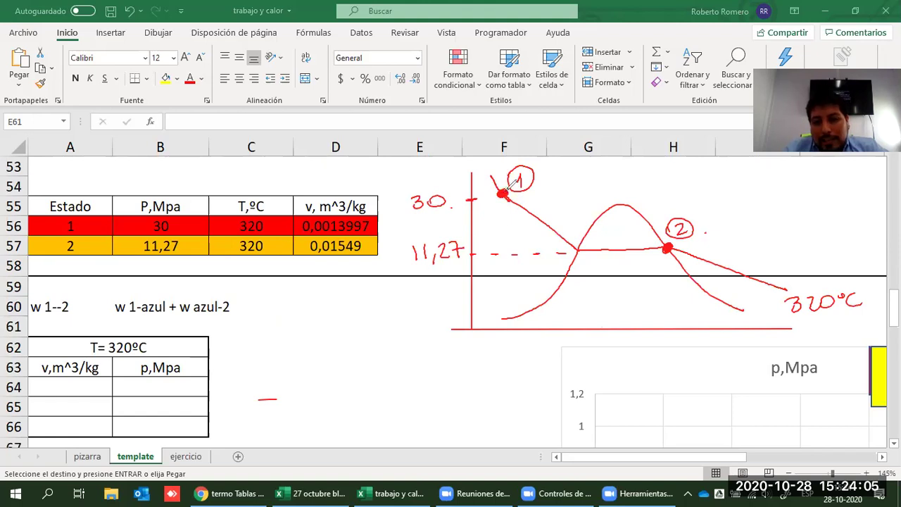
- Drop vertical lines from states 1 and 2 to the sketch's horizontal axis
left_click_drag(502, 199, 500, 328)
left_click_drag(670, 250, 671, 282)
left_click_drag(670, 247, 671, 328)
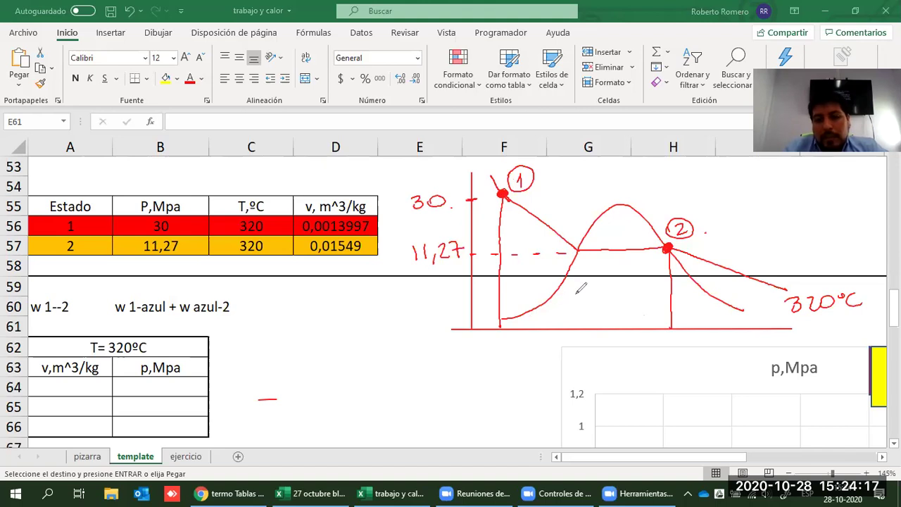
- Mark the intermediate state 1' in blue at the dome's liquid side and label the 1--1' part ISO-T
left_click(577, 250)
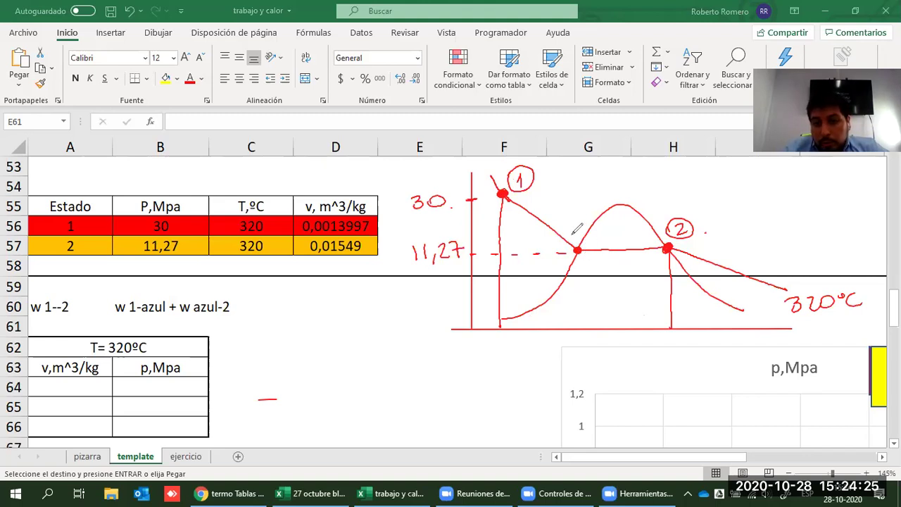
mouse_move(573, 229)
left_mouse_down()
mouse_move(572, 239)
mouse_move(576, 220)
left_mouse_up()
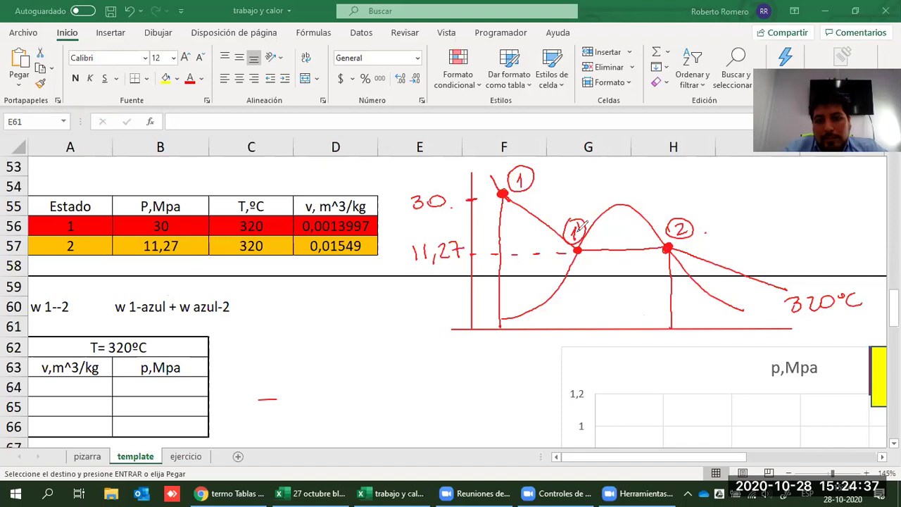
left_click(575, 250)
left_click_drag(573, 225, 576, 246)
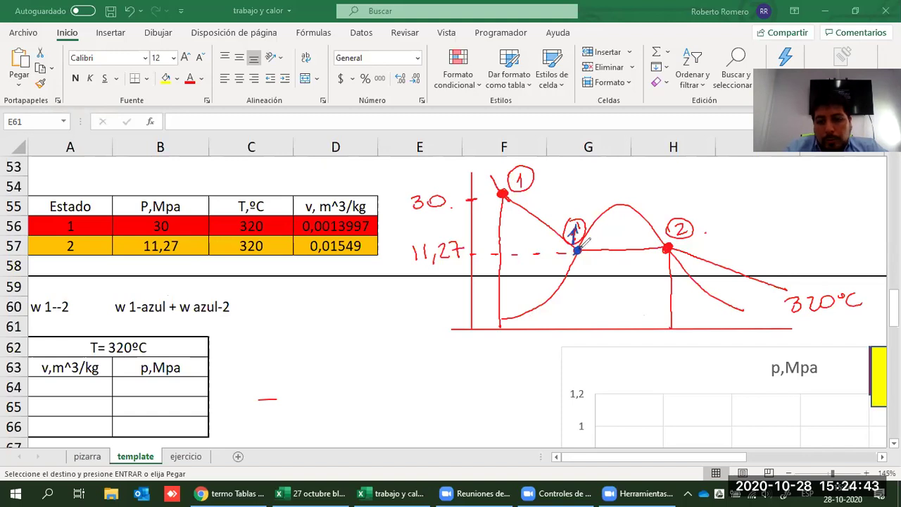
mouse_move(513, 260)
left_mouse_down()
mouse_move(520, 274)
mouse_move(560, 244)
left_mouse_up()
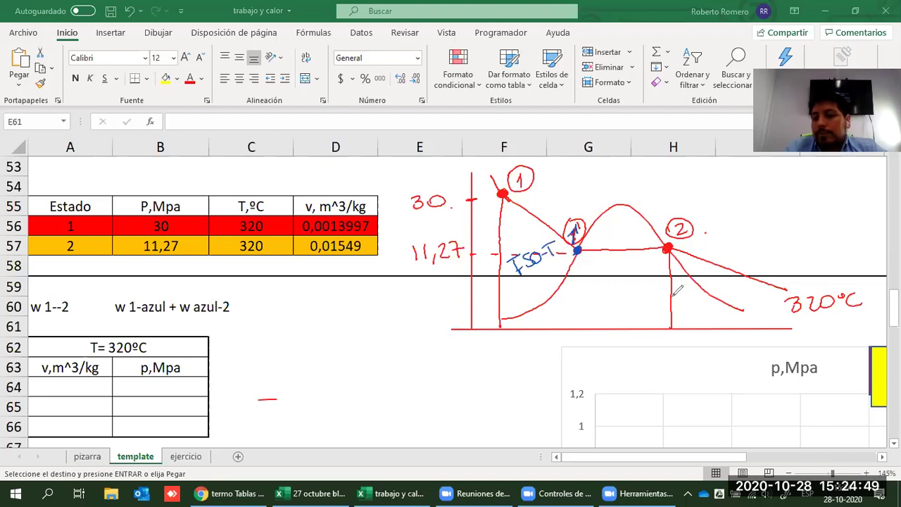
- Drop blue vertical lines from states 1' and 2 to the horizontal axis and label the region between them ISO-P
left_click_drag(579, 253, 580, 310)
left_click_drag(579, 252, 578, 328)
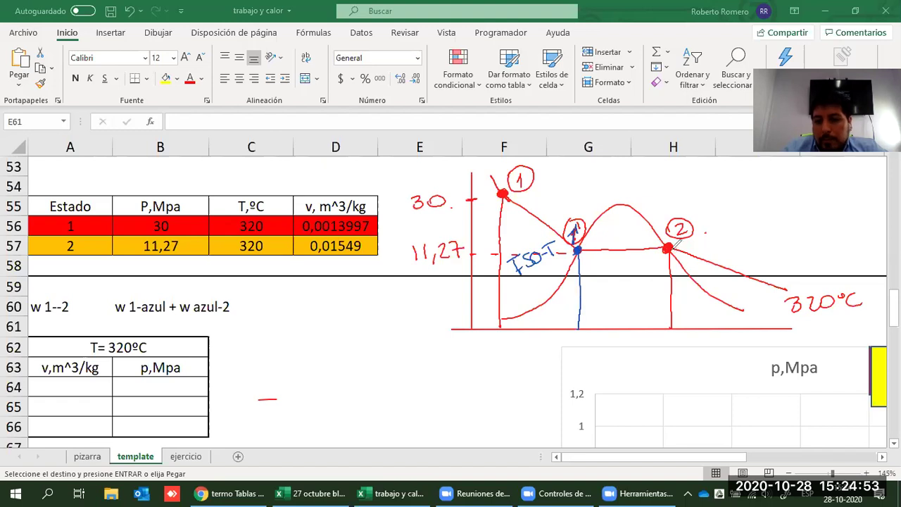
left_click_drag(668, 251, 670, 328)
mouse_move(603, 286)
left_mouse_down()
mouse_move(609, 301)
mouse_move(631, 281)
left_mouse_up()
left_click_drag(637, 285, 642, 284)
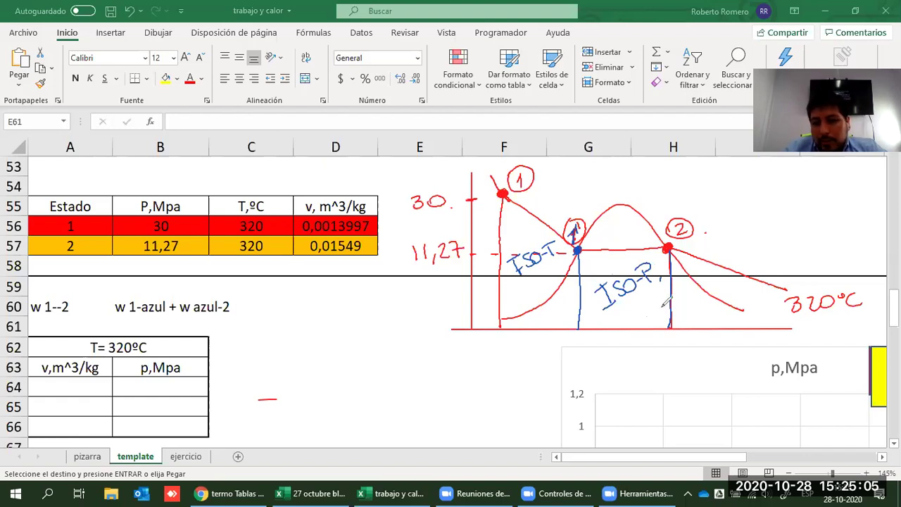
- Circle the isothermal region between states 1 and 1' in blue
left_click_drag(491, 275, 497, 173)
left_click_drag(493, 276, 523, 324)
mouse_move(502, 167)
left_mouse_down()
mouse_move(538, 324)
mouse_move(505, 227)
mouse_move(507, 294)
left_mouse_up()
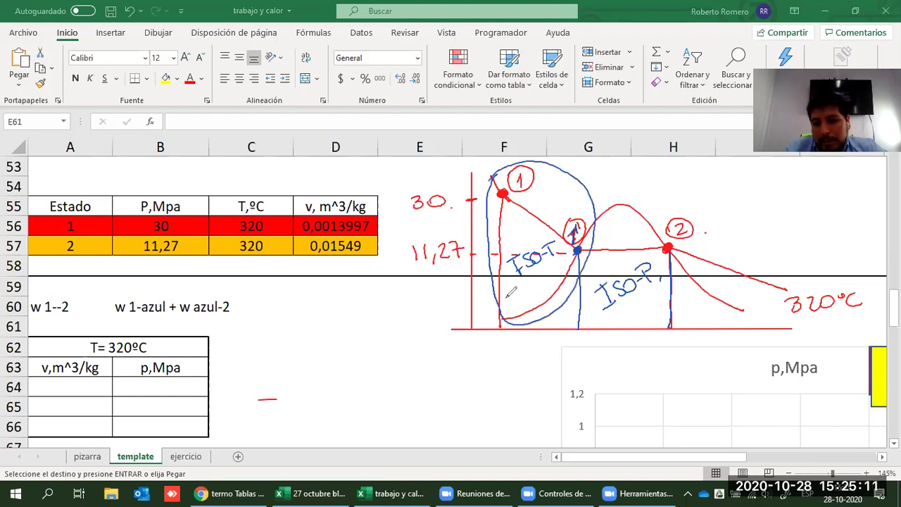
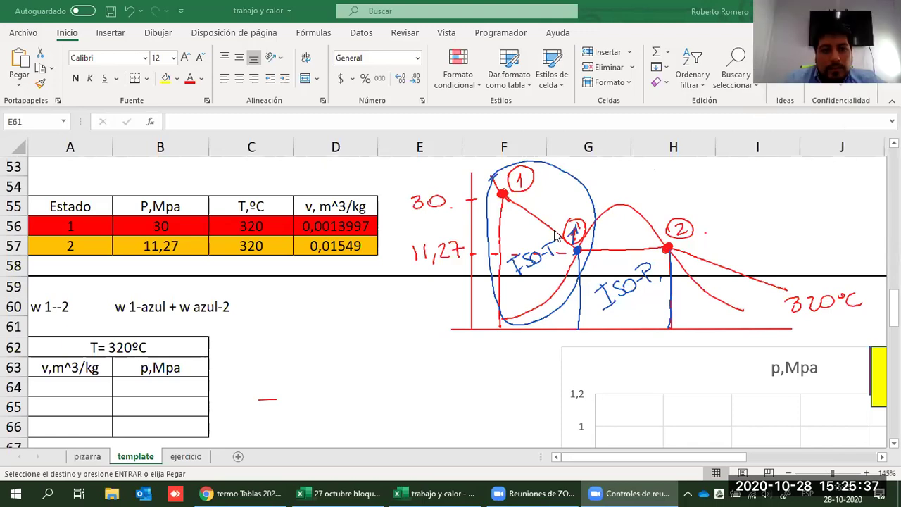
- Switch to a blank Zoom whiteboard and redraw the axes, saturation dome and isotherm labelled 320°C
key("w")
left_click_drag(141, 444, 766, 445)
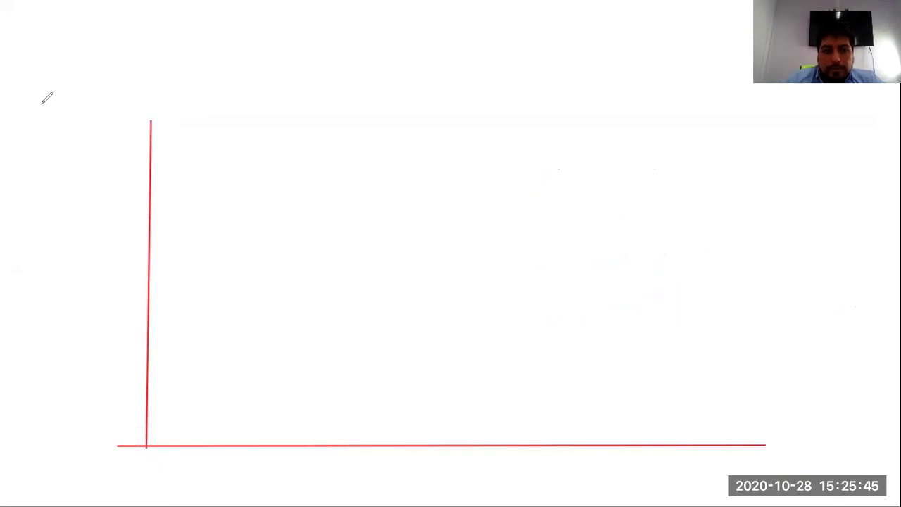
left_click_drag(235, 415, 334, 343)
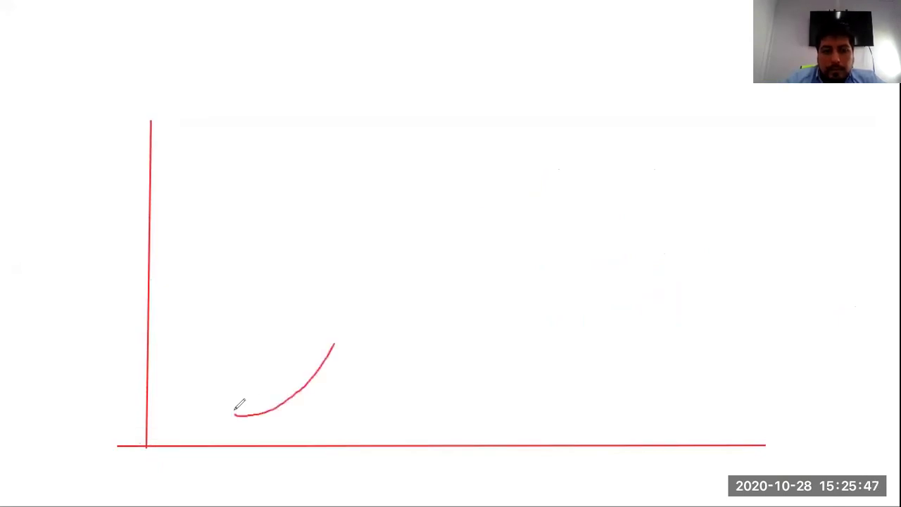
mouse_move(253, 137)
left_mouse_down()
mouse_move(354, 217)
mouse_move(498, 240)
mouse_move(677, 337)
mouse_move(669, 364)
left_mouse_up()
mouse_move(703, 341)
left_mouse_down()
mouse_move(721, 356)
mouse_move(725, 336)
left_mouse_up()
left_click_drag(748, 329, 751, 331)
left_click_drag(771, 328, 791, 344)
left_click(799, 340)
- Draw a dashed line from the vertical axis to the dome at the isotherm's plateau and label it 11,27
left_click_drag(145, 241, 188, 237)
left_click_drag(206, 238, 257, 240)
left_click_drag(285, 243, 297, 243)
left_click_drag(335, 245, 346, 244)
left_click_drag(372, 242, 380, 242)
mouse_move(48, 229)
left_mouse_down()
mouse_move(50, 248)
mouse_move(58, 248)
left_mouse_up()
left_click_drag(74, 241, 73, 249)
left_click_drag(84, 232, 113, 249)
- Label pressure 30 on the axis with a dashed line to the isotherm and mark states 1 and 2 with circled numbers
left_click_drag(145, 155, 155, 154)
mouse_move(60, 143)
left_mouse_down()
mouse_move(74, 151)
mouse_move(59, 163)
left_mouse_up()
left_click_drag(96, 142, 94, 143)
left_click_drag(161, 153, 184, 152)
mouse_move(199, 152)
left_mouse_down()
mouse_move(255, 153)
mouse_move(302, 131)
mouse_move(289, 140)
left_mouse_up()
left_click(273, 152)
left_click_drag(497, 237, 500, 240)
mouse_move(514, 206)
left_mouse_down()
mouse_move(525, 216)
mouse_move(538, 211)
left_mouse_up()
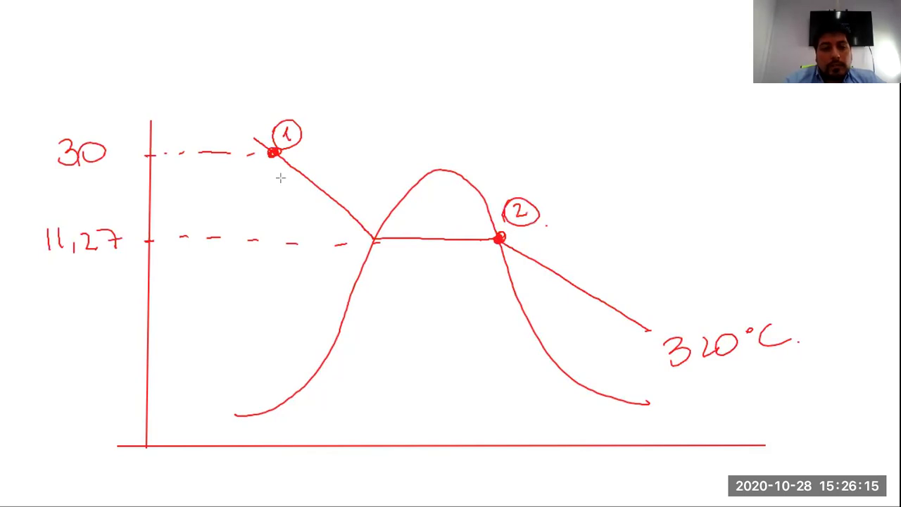
- Drop vertical lines from state 1 and the isotherm's kink to the horizontal axis and label the sloped segment ISO-T with an arrow
left_click_drag(273, 152, 268, 444)
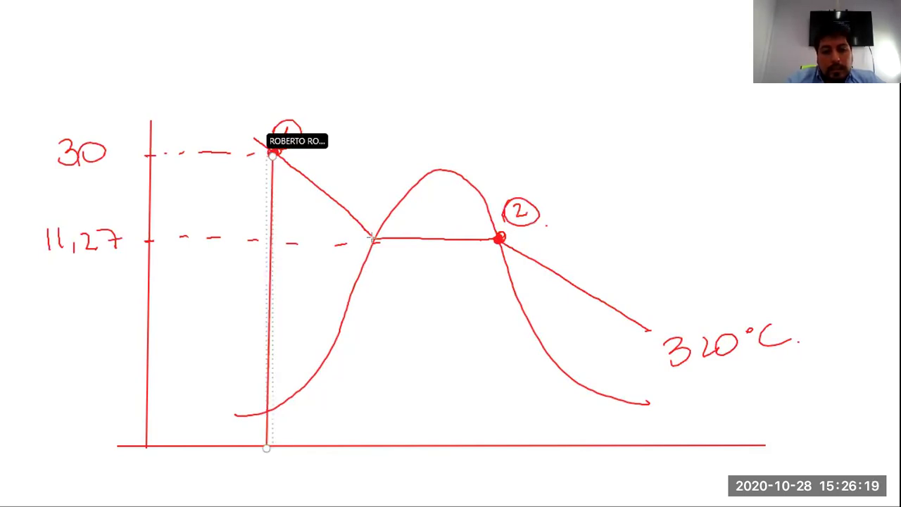
left_click_drag(372, 238, 373, 439)
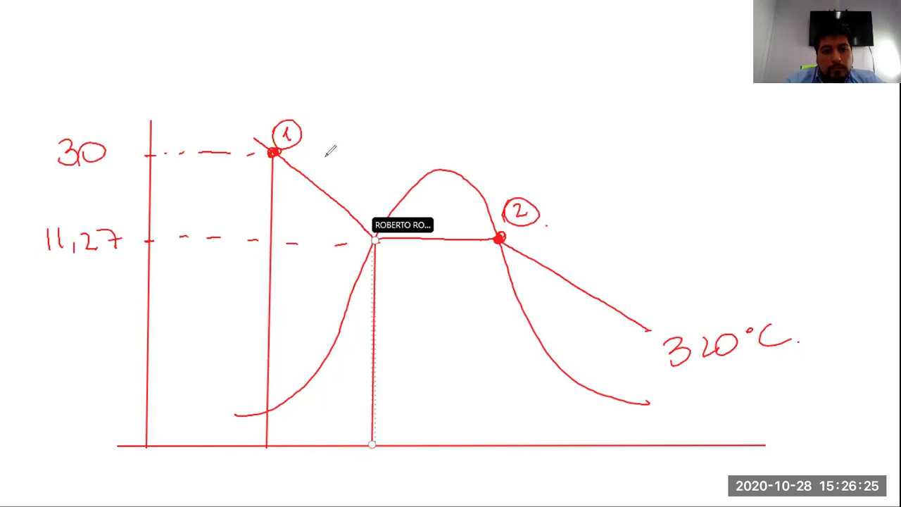
left_click_drag(349, 149, 320, 179)
left_click_drag(321, 166, 335, 178)
left_click_drag(356, 137, 366, 154)
left_click_drag(389, 131, 387, 145)
left_click_drag(401, 134, 411, 131)
mouse_move(418, 140)
left_mouse_down()
mouse_move(418, 116)
mouse_move(403, 121)
left_mouse_up()
- Mark the kink on the dome's liquid side with a dot and a circled 1'
left_click(375, 239)
left_click_drag(372, 208, 374, 219)
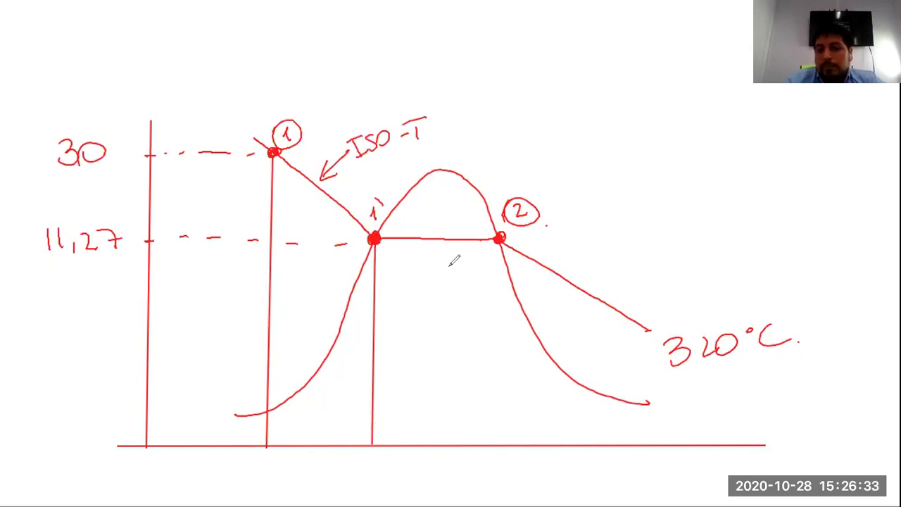
mouse_move(372, 190)
left_mouse_down()
mouse_move(362, 206)
mouse_move(368, 238)
left_mouse_up()
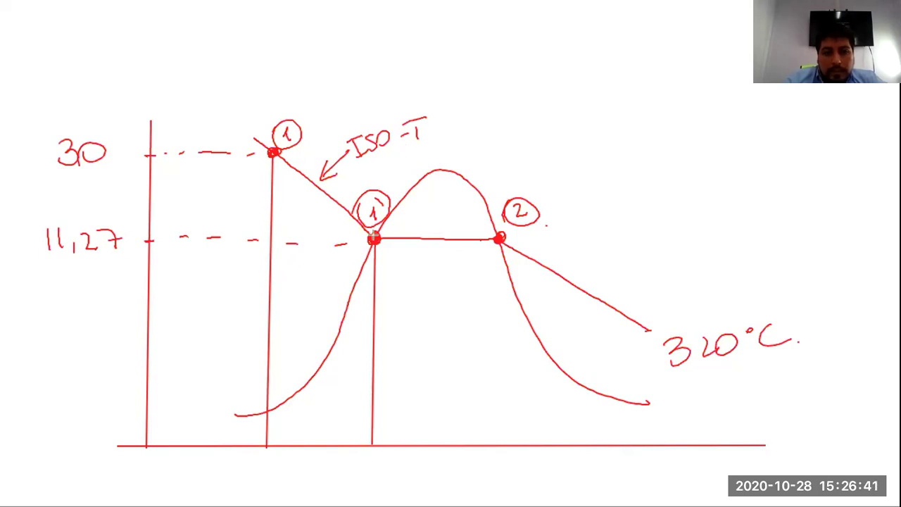
- Draw a blue rectangle from the 1'--2 line down to the horizontal axis to outline the constant-pressure work area
left_click_drag(397, 336, 502, 444)
left_click(422, 282)
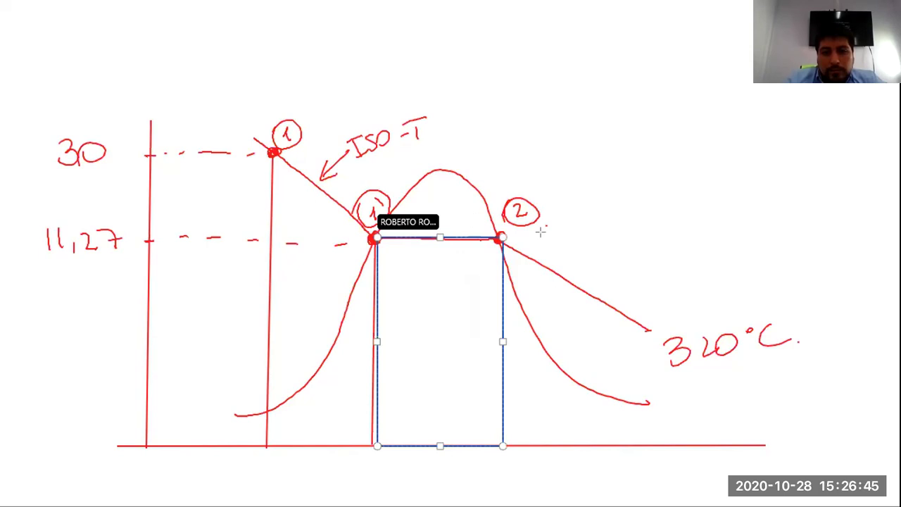
left_click(403, 219)
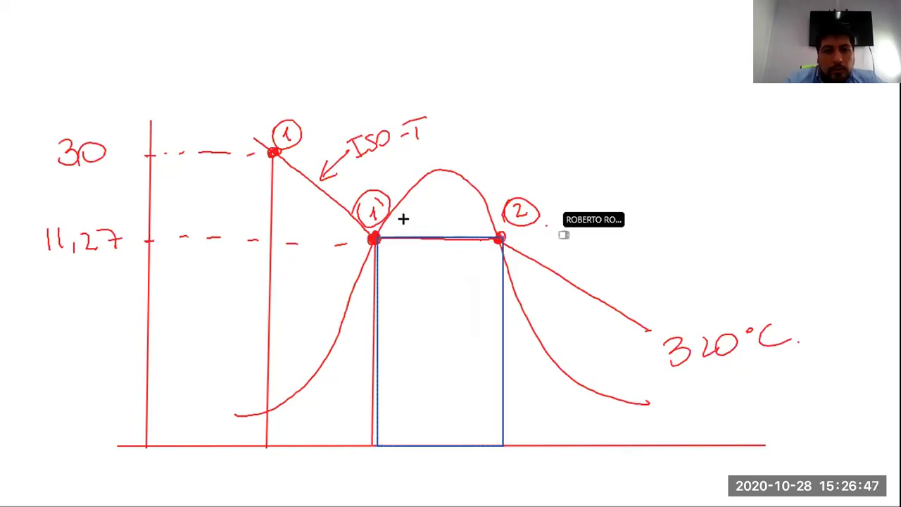
- Label the blue rectangle ISO-P with a double underline and add blue strokes beside the ISO-P and ISO-T labels
mouse_move(397, 337)
left_mouse_down()
mouse_move(477, 299)
mouse_move(427, 361)
left_mouse_up()
left_click_drag(430, 371, 489, 329)
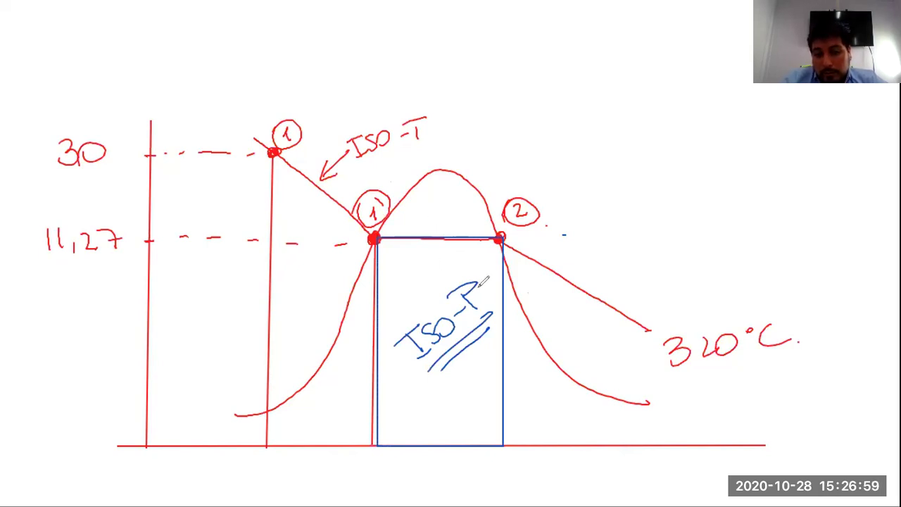
left_click_drag(485, 283, 484, 321)
left_click_drag(493, 280, 491, 318)
left_click_drag(433, 124, 421, 150)
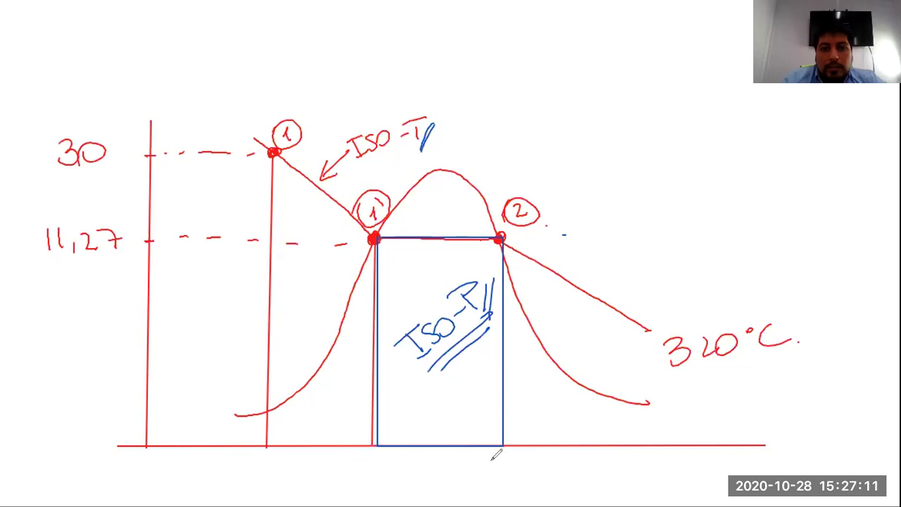
- Label the vertical lines vg, vf and a circled v1 below the horizontal axis, and circle the 320°C isotherm label twice in blue
mouse_move(494, 461)
left_mouse_down()
mouse_move(515, 463)
mouse_move(533, 488)
left_mouse_up()
left_click(545, 482)
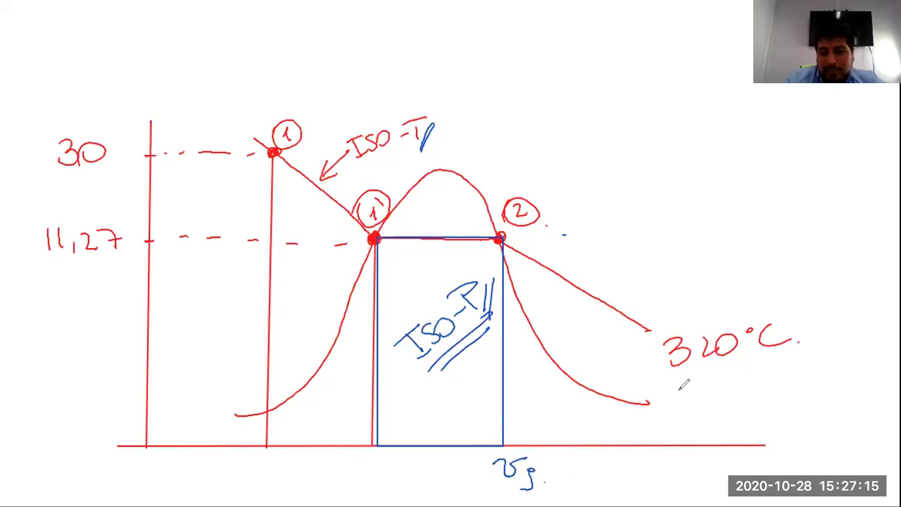
left_click_drag(659, 317, 636, 310)
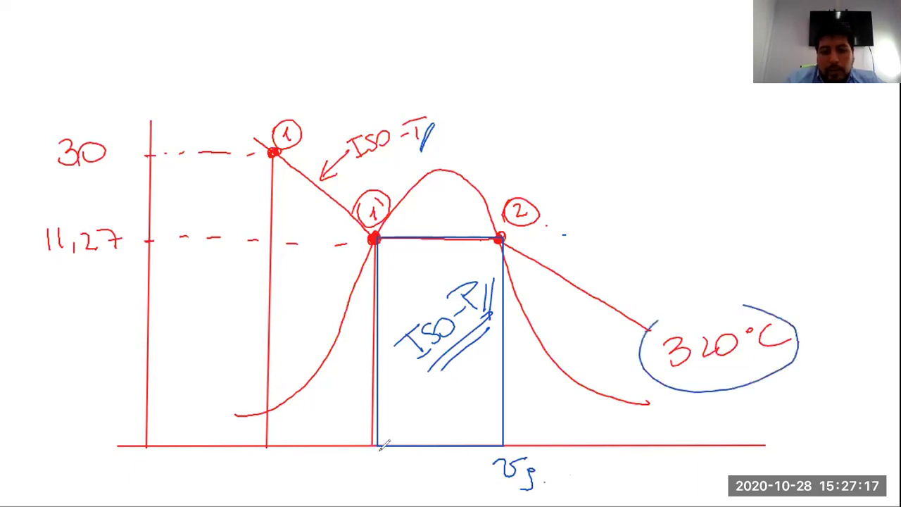
mouse_move(364, 457)
left_mouse_down()
mouse_move(403, 468)
mouse_move(406, 457)
left_mouse_up()
left_click_drag(679, 304, 672, 308)
left_click_drag(261, 452, 266, 462)
left_click_drag(274, 465, 277, 473)
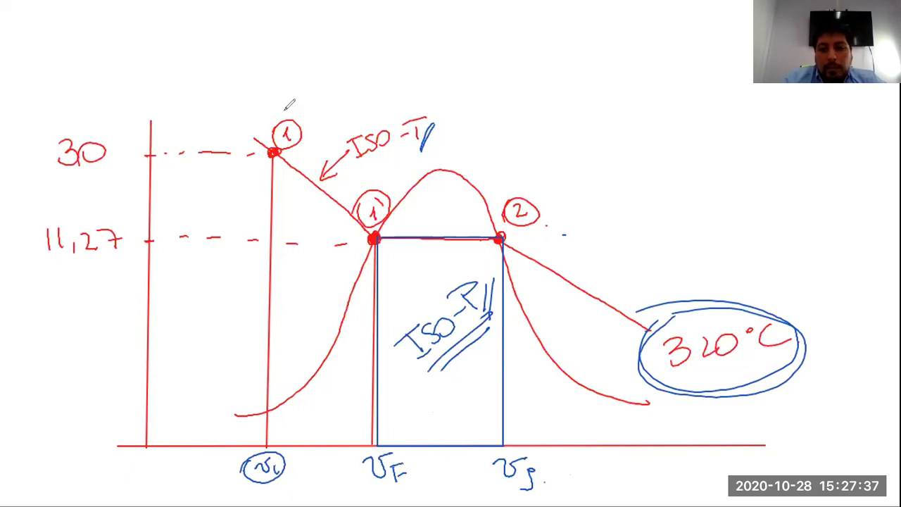
- Switch to the trabajo y calor workbook in Excel, clear the copy selection and check state 2's phase and specific volume in the state table
left_click(457, 486)
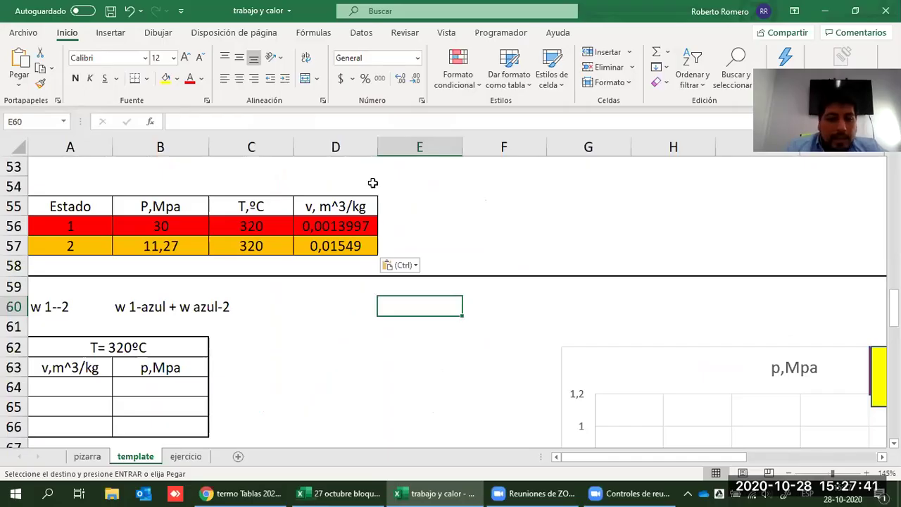
scroll(337, 304, "down", 2)
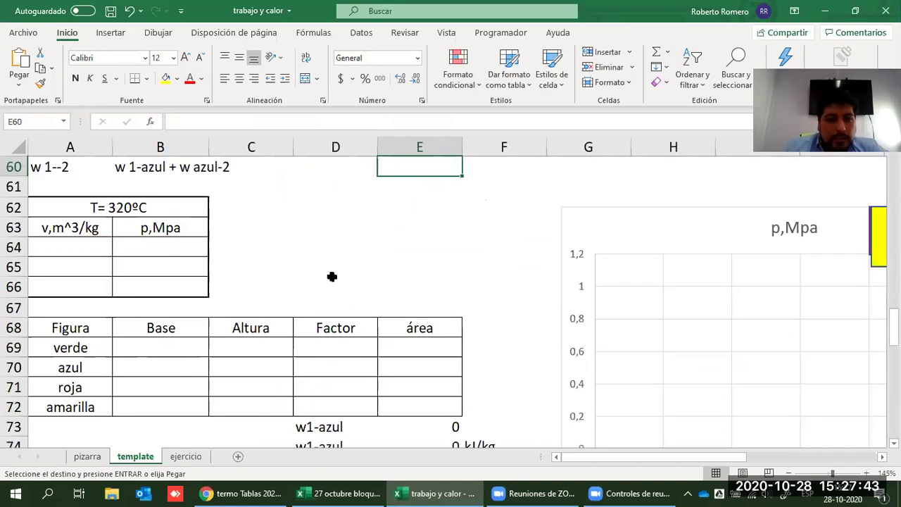
scroll(332, 276, "up", 2)
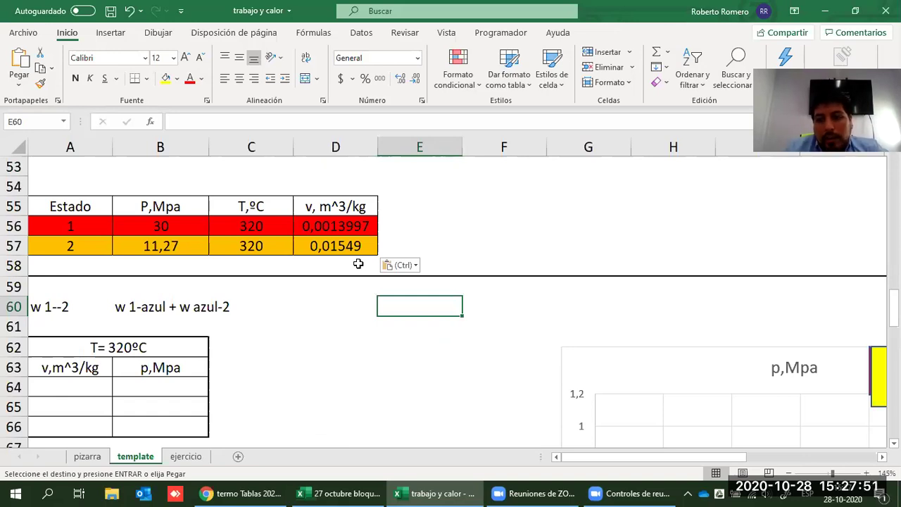
scroll(386, 287, "up", 7)
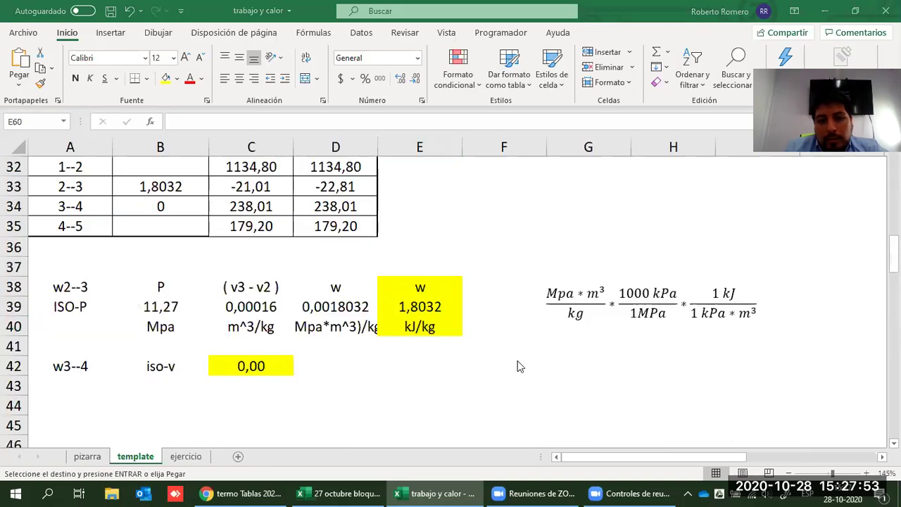
scroll(517, 366, "up", 5)
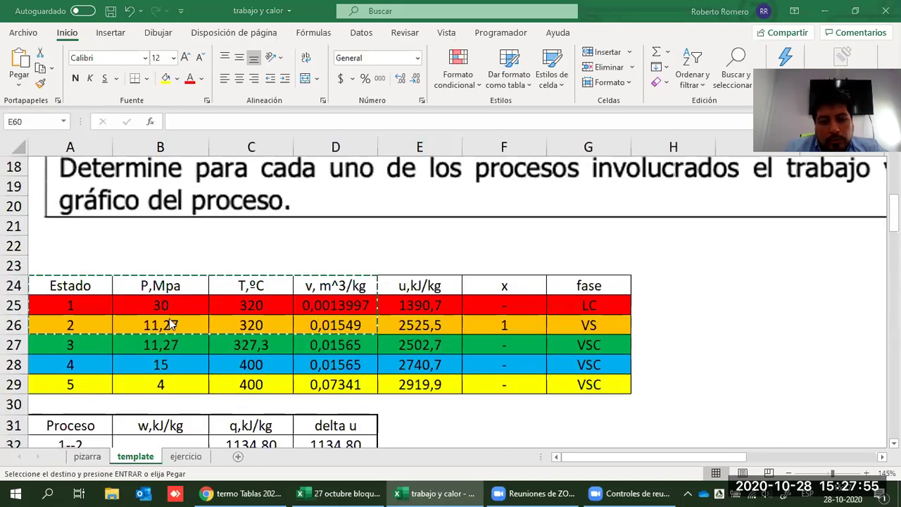
key("Escape")
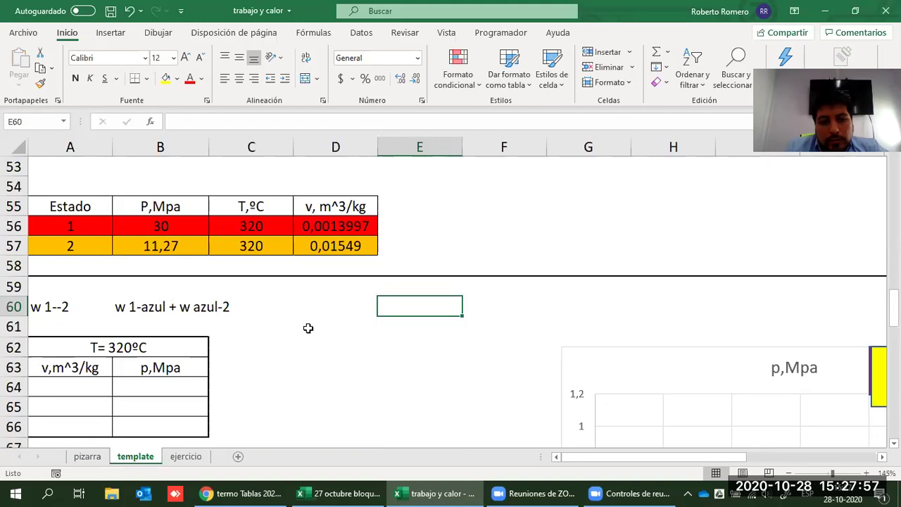
scroll(308, 326, "up", 11)
scroll(97, 318, "up", 1)
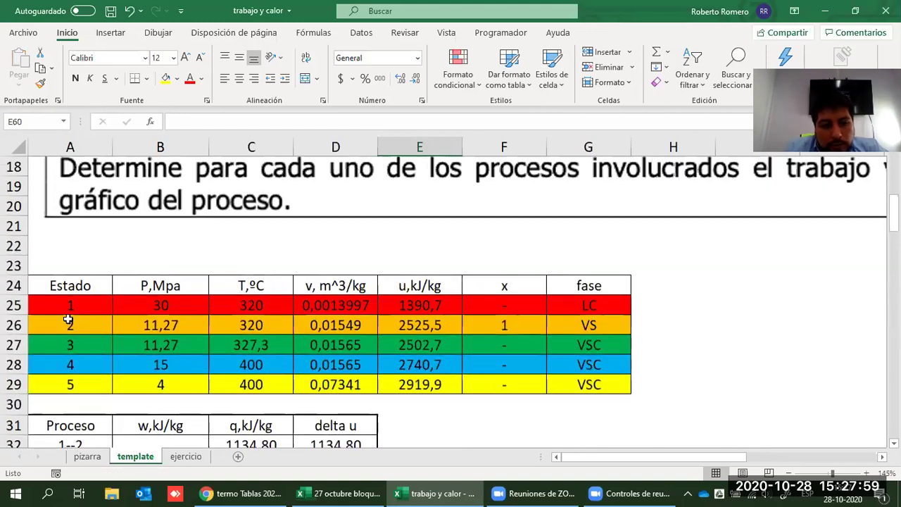
left_click(625, 330)
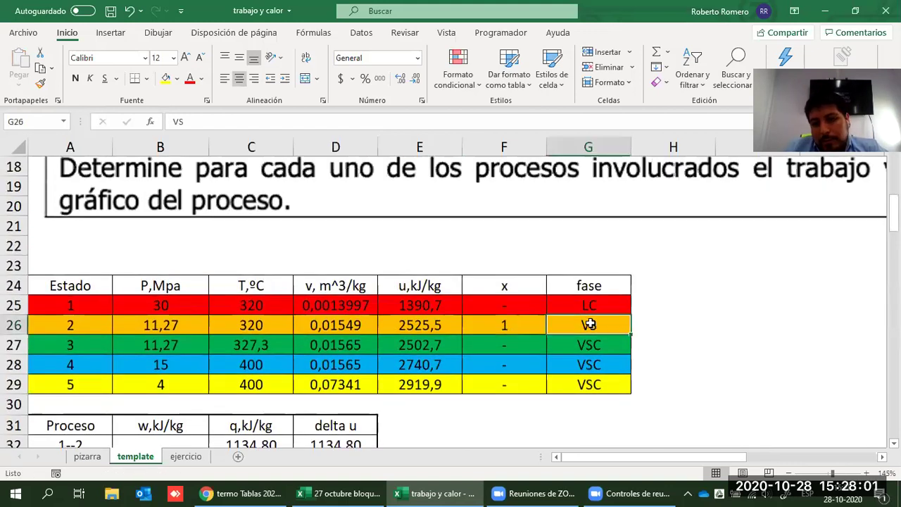
left_click(366, 324)
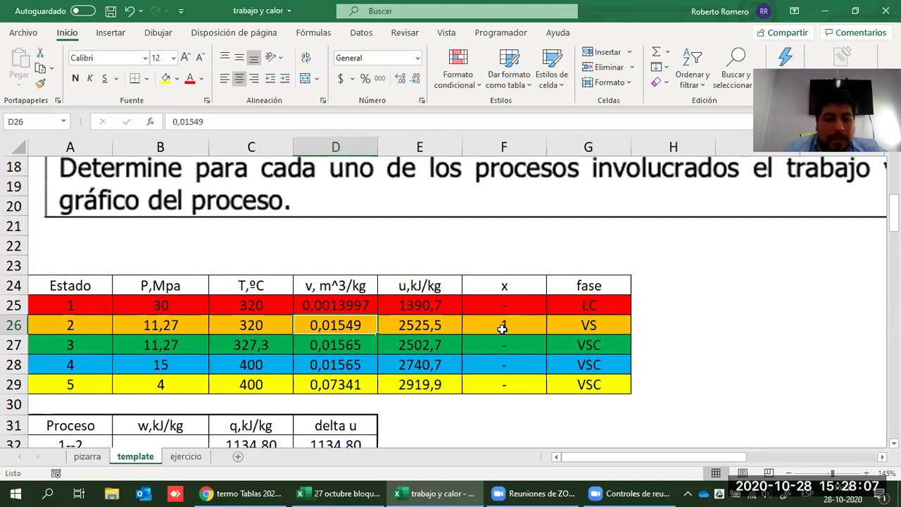
- Review the empty T= 320ºC and area tables on the template sheet against the copied states, and select state 1's pressure
scroll(503, 327, "down", 9)
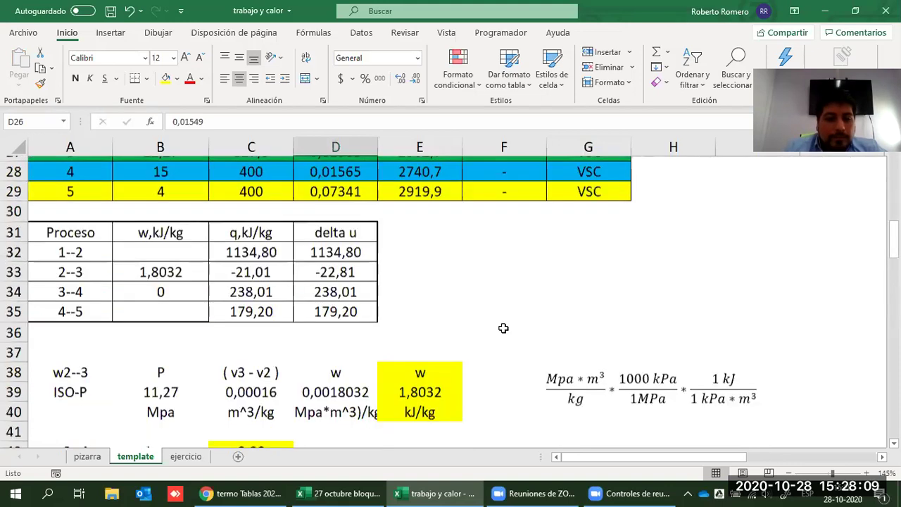
scroll(502, 328, "down", 3)
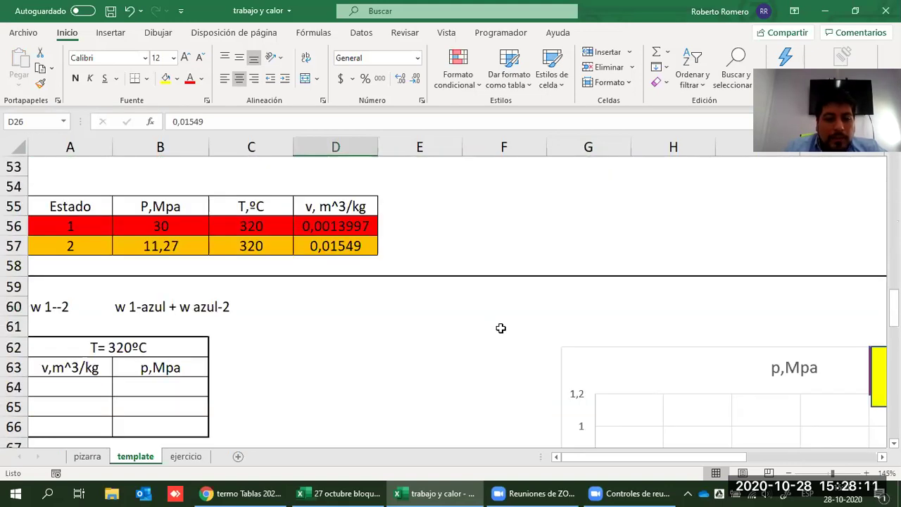
scroll(500, 328, "down", 2)
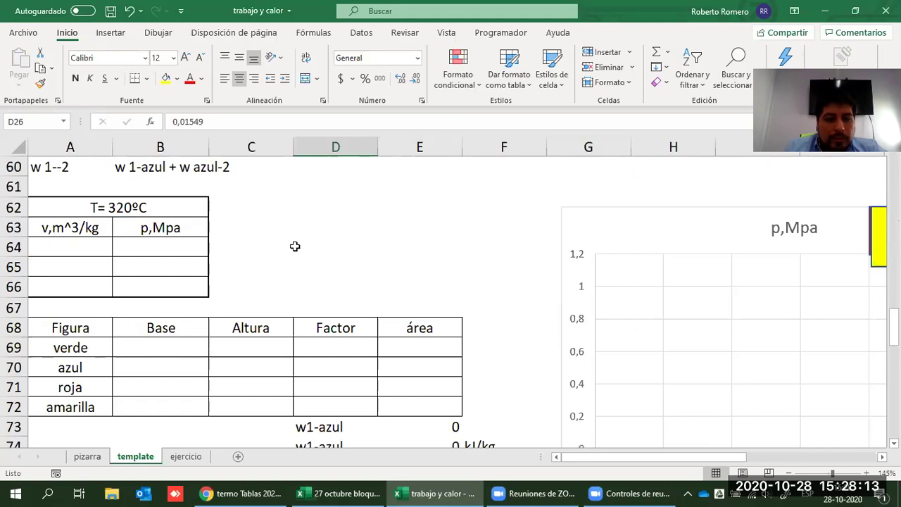
scroll(216, 239, "up", 2)
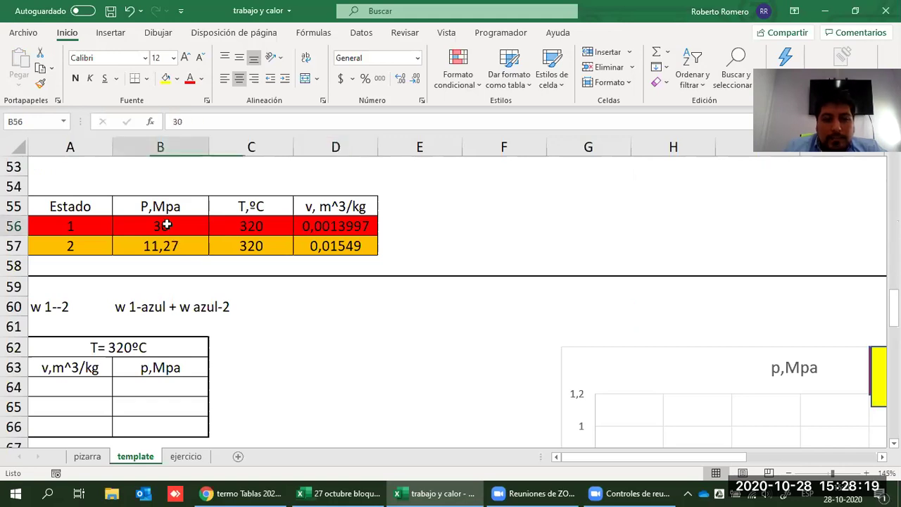
left_click(166, 225)
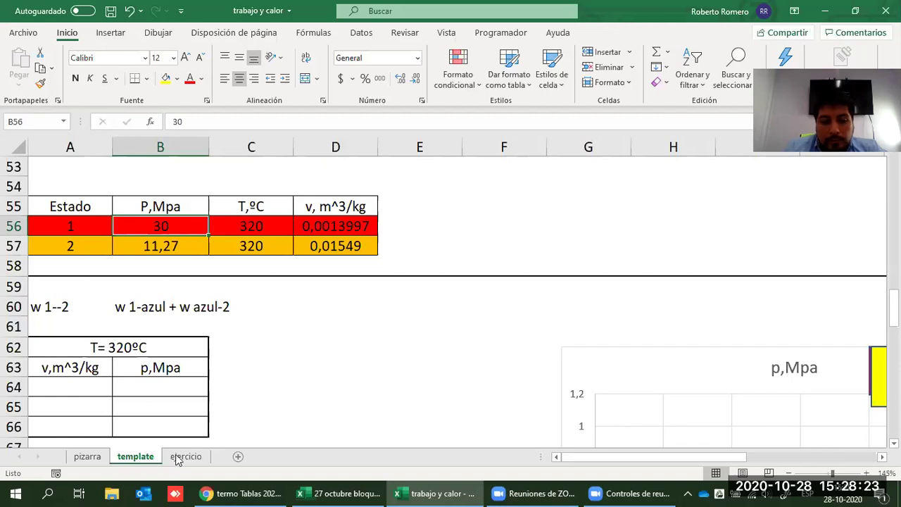
- Open the ejercicio sheet and examine the Estado 2 box, from T2 to P2, and its ZONA value
key("ctrl+Page_Down")
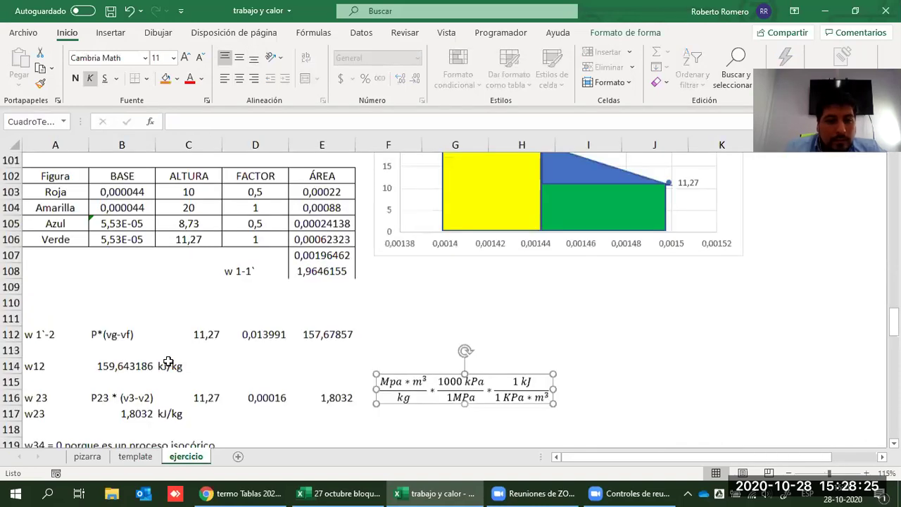
scroll(170, 357, "up", 7)
scroll(169, 357, "up", 9)
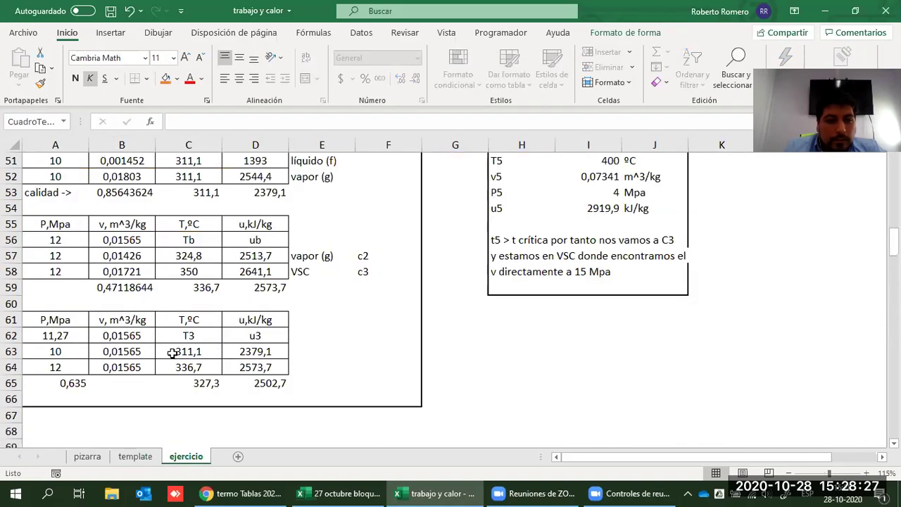
scroll(172, 353, "up", 4)
scroll(173, 354, "up", 8)
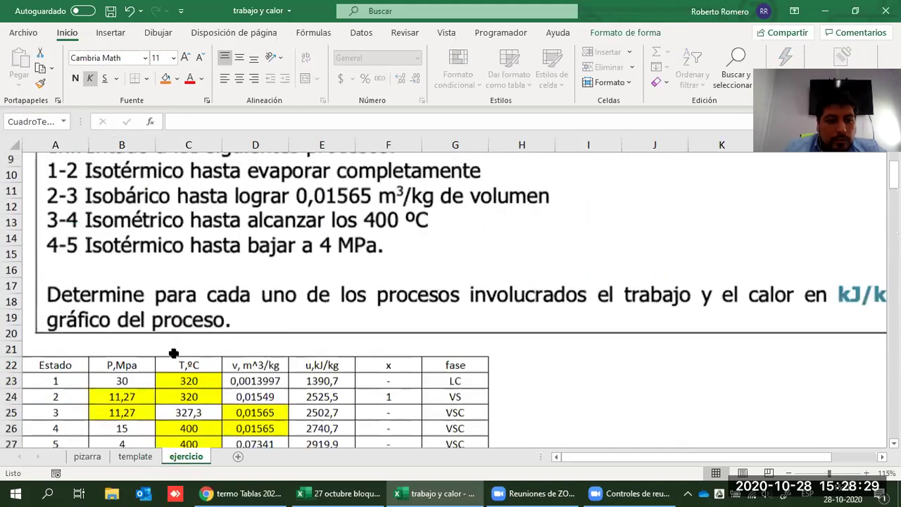
scroll(422, 284, "down", 3)
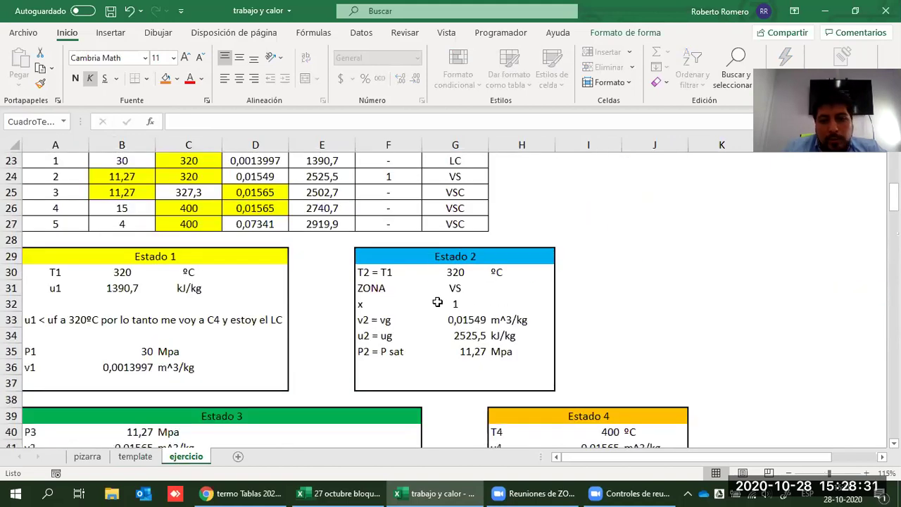
left_click(432, 255)
left_click_drag(373, 272, 403, 289)
left_click_drag(489, 338, 515, 352)
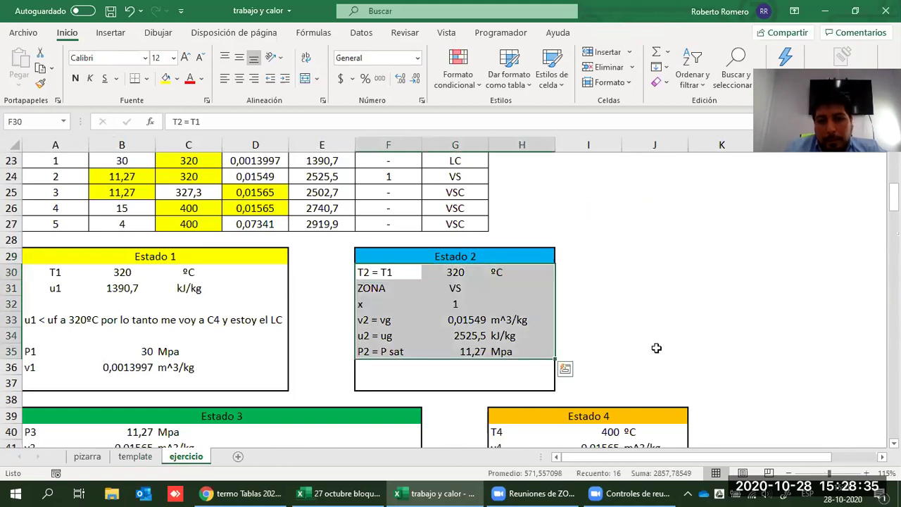
scroll(365, 328, "down", 3)
scroll(364, 328, "up", 3)
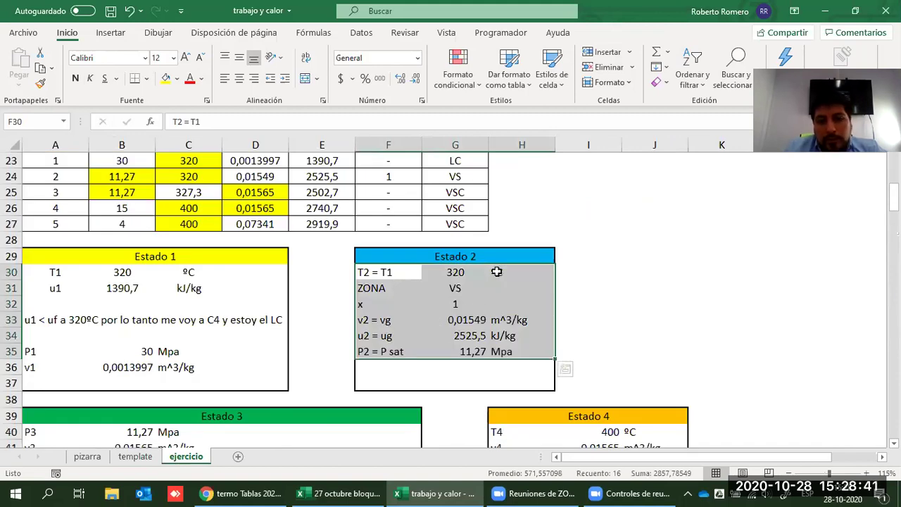
left_click(454, 288)
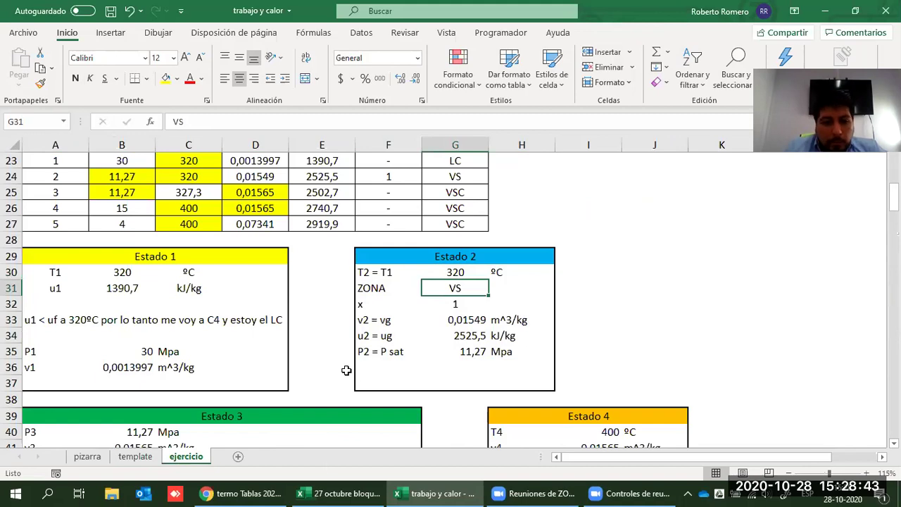
- Switch to termo Tablas 2020.pdf in Chrome, find the 320 °C row of table C1 and highlight its vg value
left_click(243, 493)
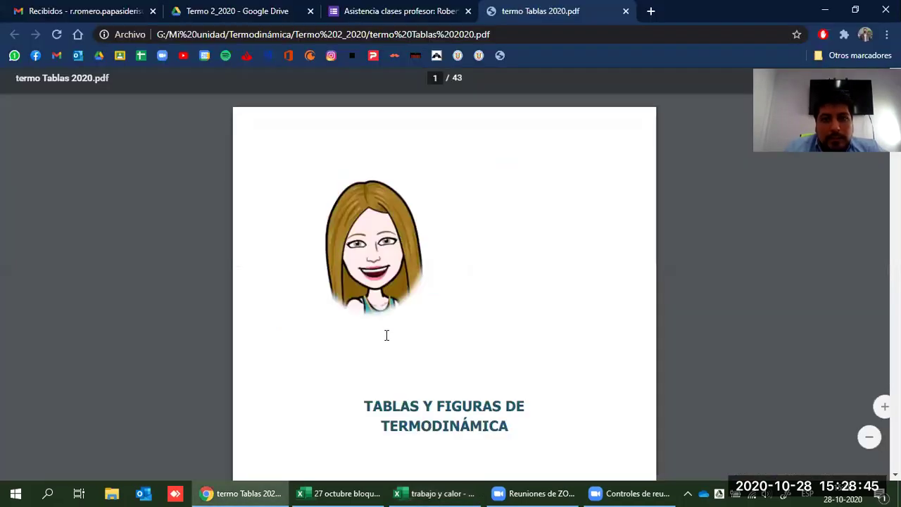
scroll(386, 335, "down", 15)
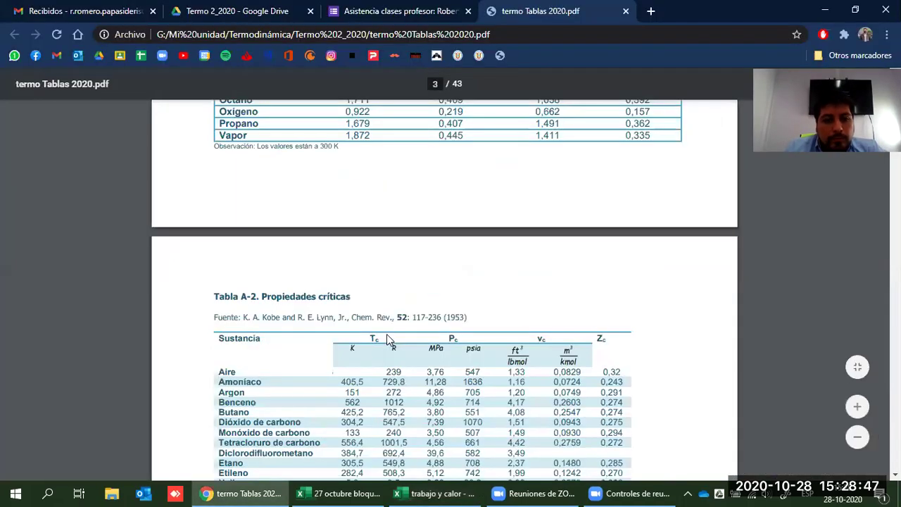
scroll(387, 335, "down", 20)
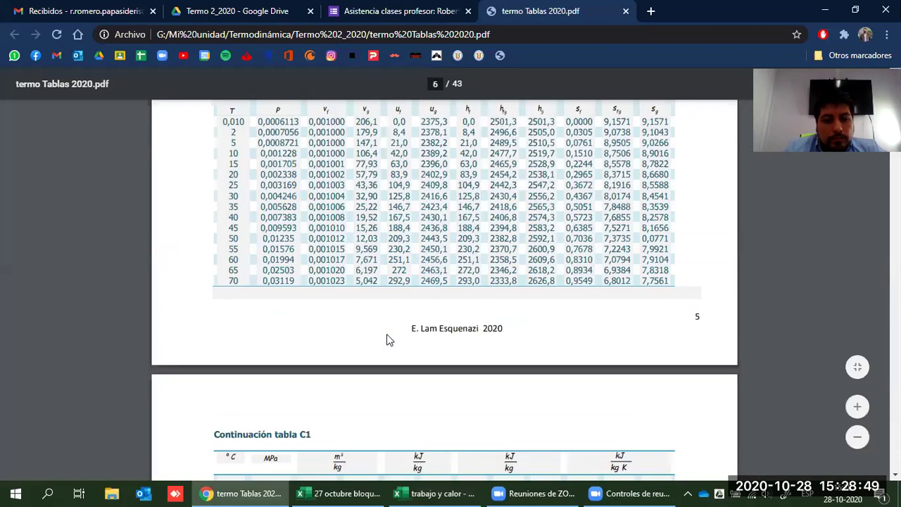
scroll(386, 334, "down", 10)
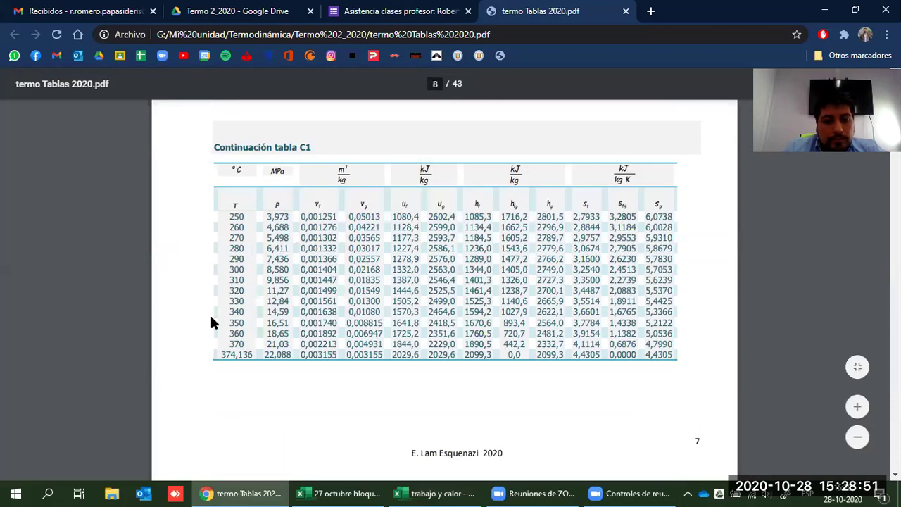
left_click_drag(232, 290, 670, 290)
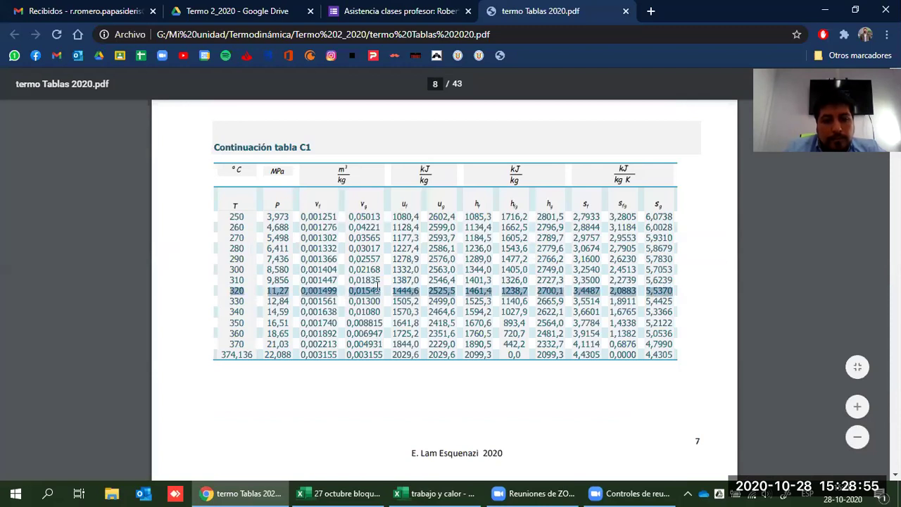
key("ctrl+plus")
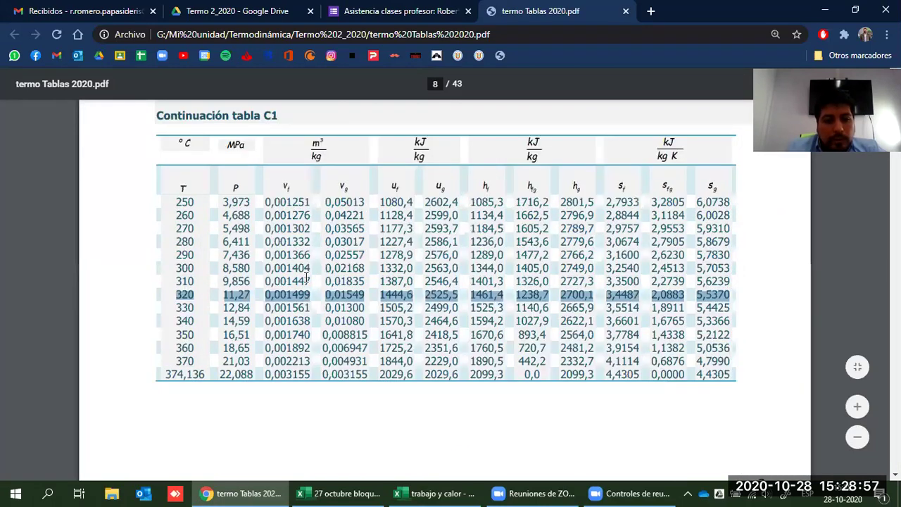
key("ctrl+plus")
left_click_drag(325, 300, 374, 300)
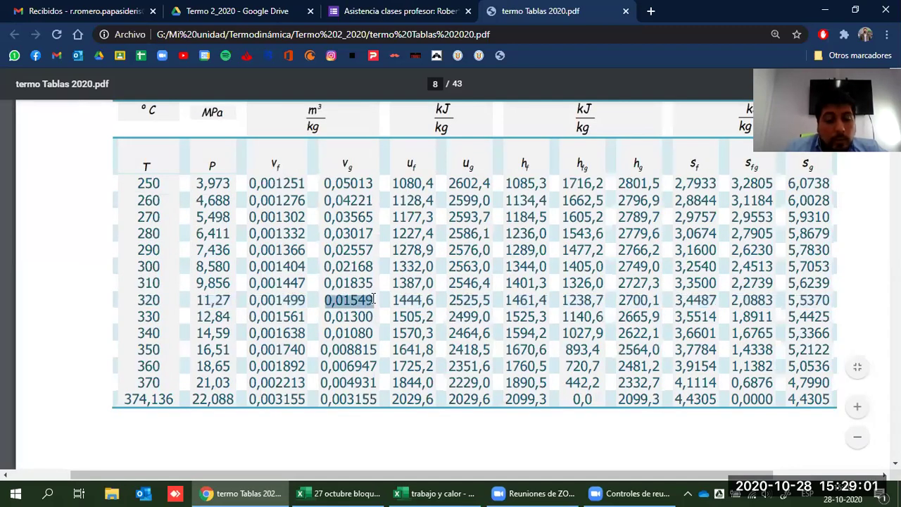
- Switch back to the trabajo y calor workbook in Excel and select the v2 = vg value in the Estado 2 box
left_click(436, 493)
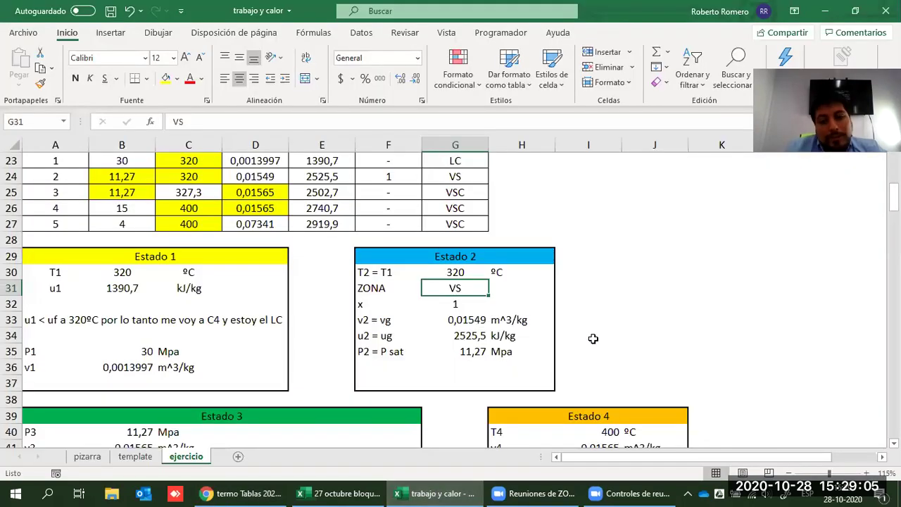
key("Down")
key("Down")
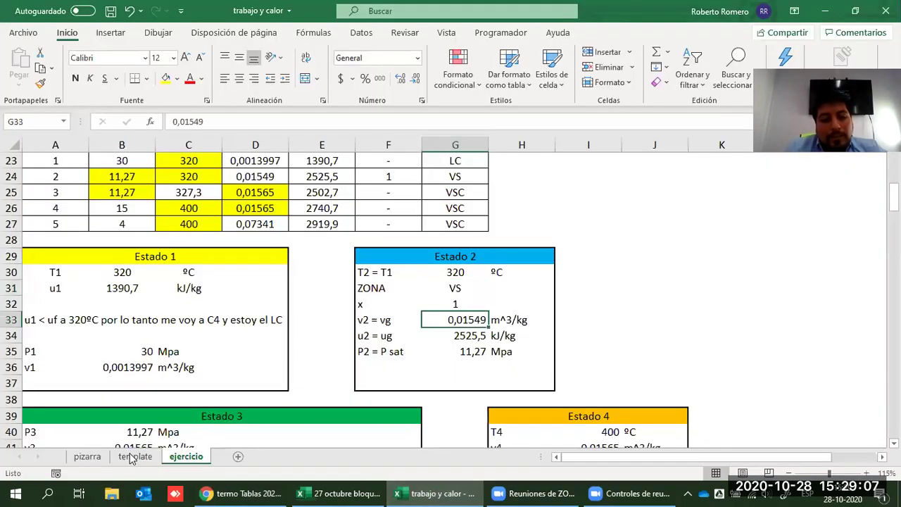
- On the template sheet, enter the row label 320°C in cell F55, beside the table of states 1 and 2
key("ctrl+Page_Up")
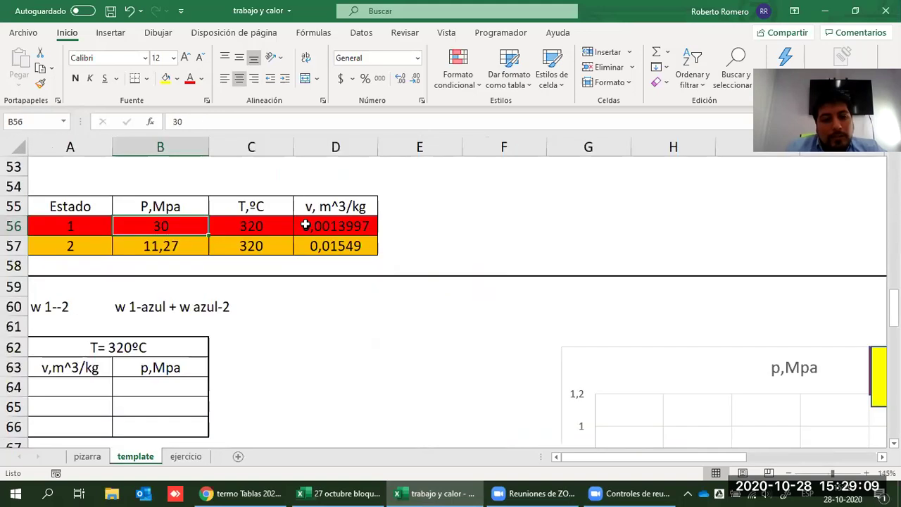
left_click(334, 248)
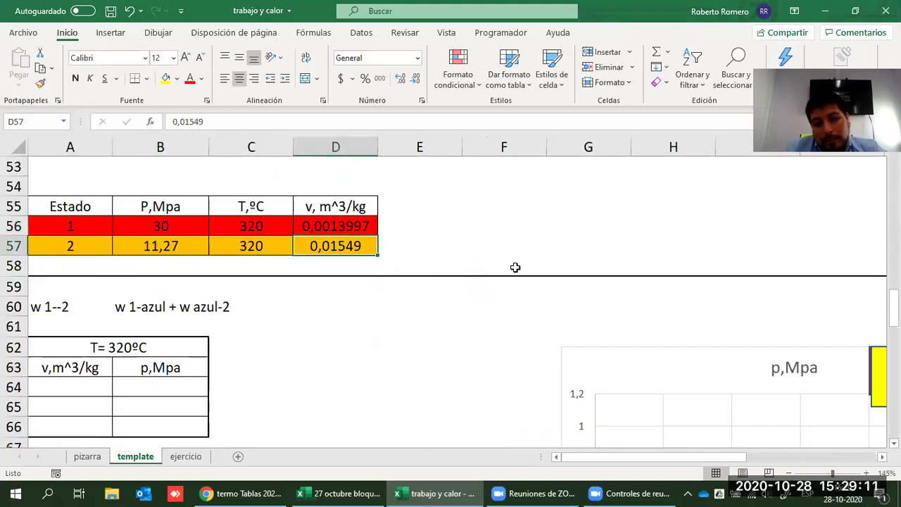
left_click(490, 205)
double_click(484, 206)
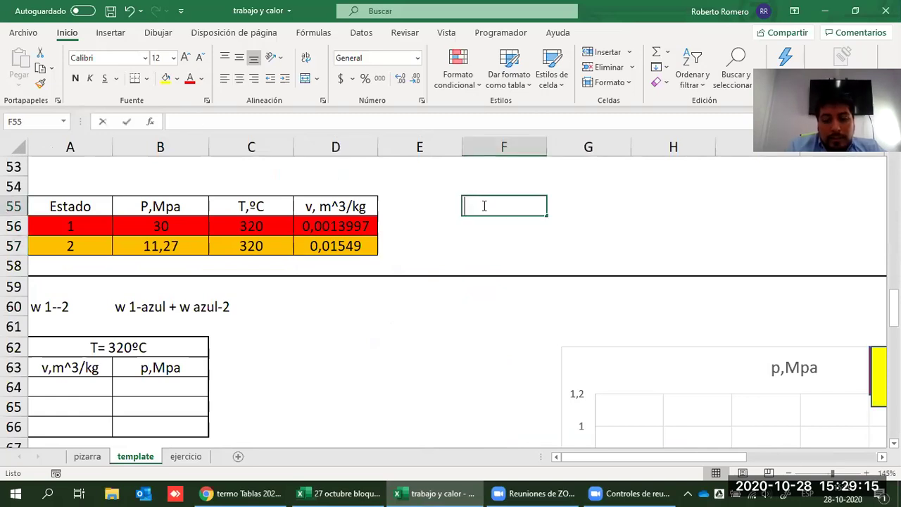
type("320°C")
key("Up")
- Add a vf heading in G54 and enter 0,001499 below it, taken from the 320 °C row of table C1 in Chrome
key("Right")
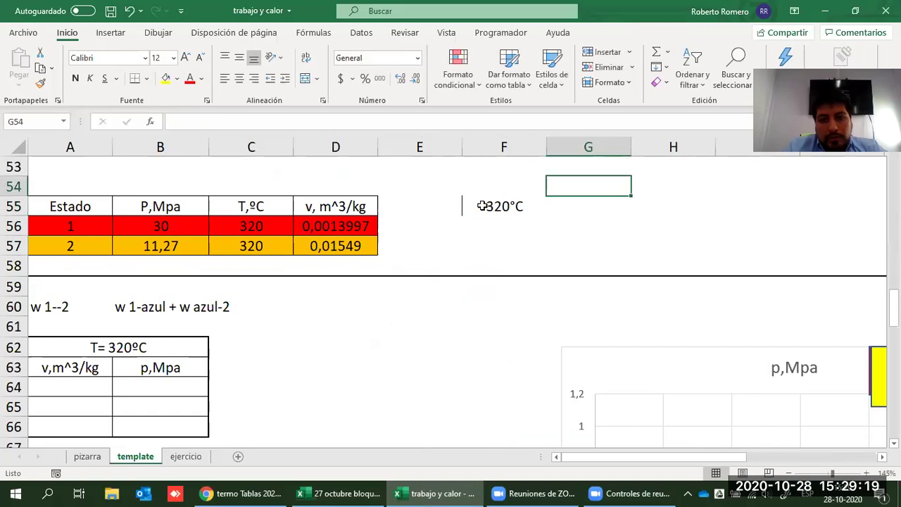
type("vf")
key("Return")
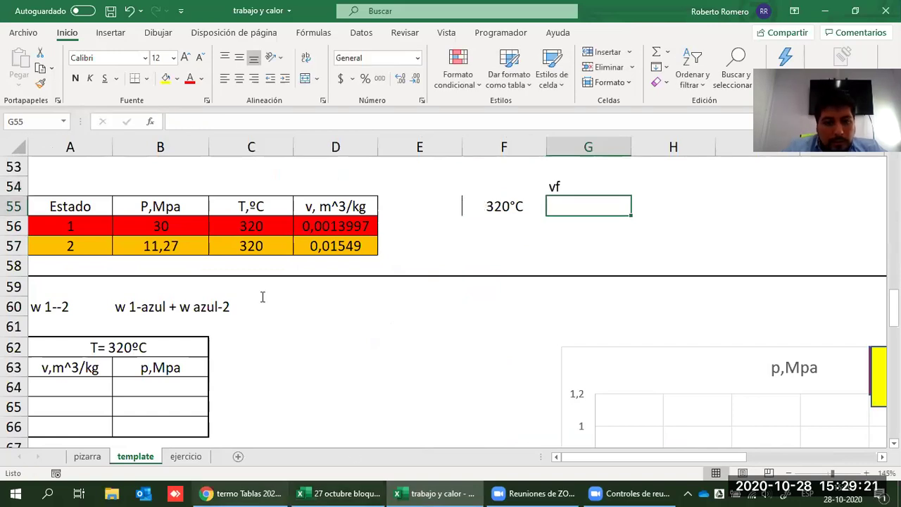
key("alt+Tab")
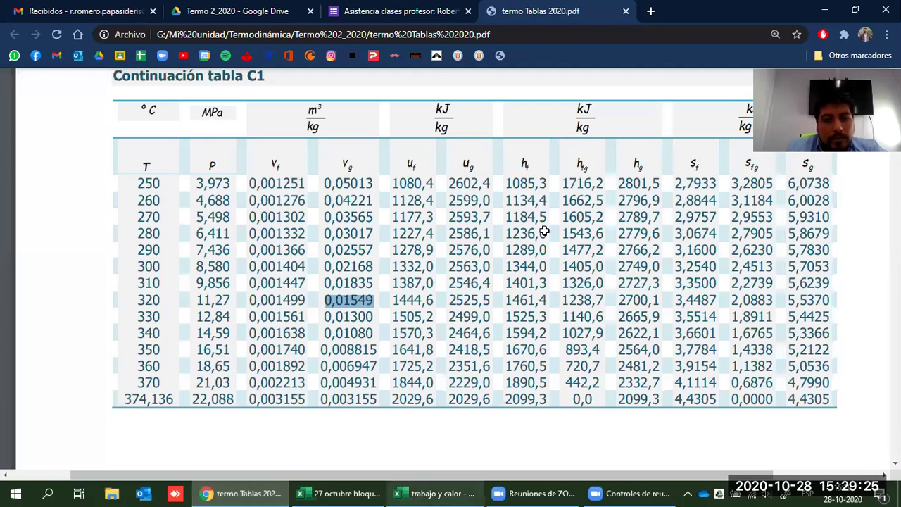
key("alt+Tab")
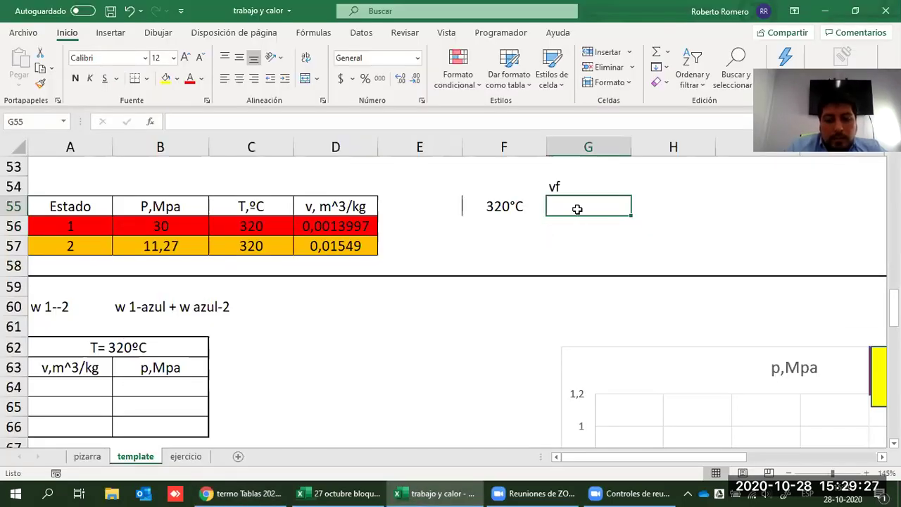
type("0,00149")
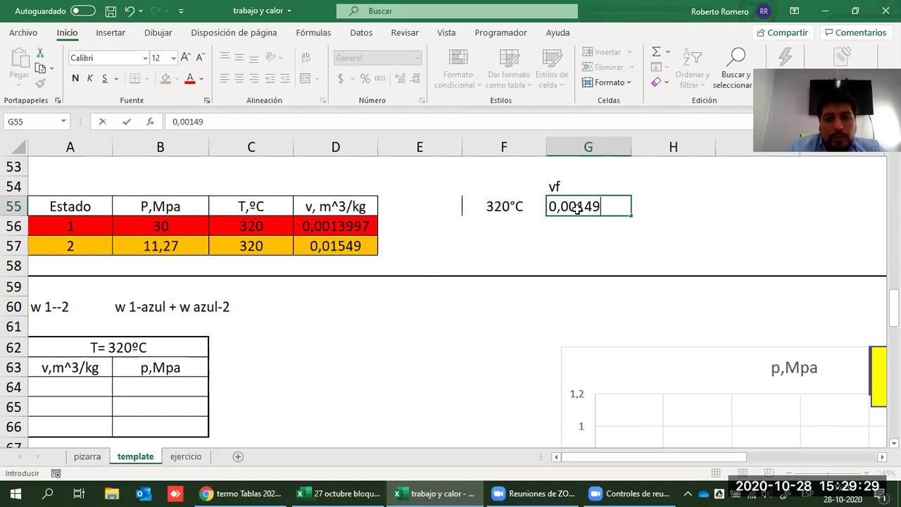
type("9")
key("Return")
- Add a vg heading in H54 and link the cell below it to state 2's specific volume in D57
key("Up")
key("Right")
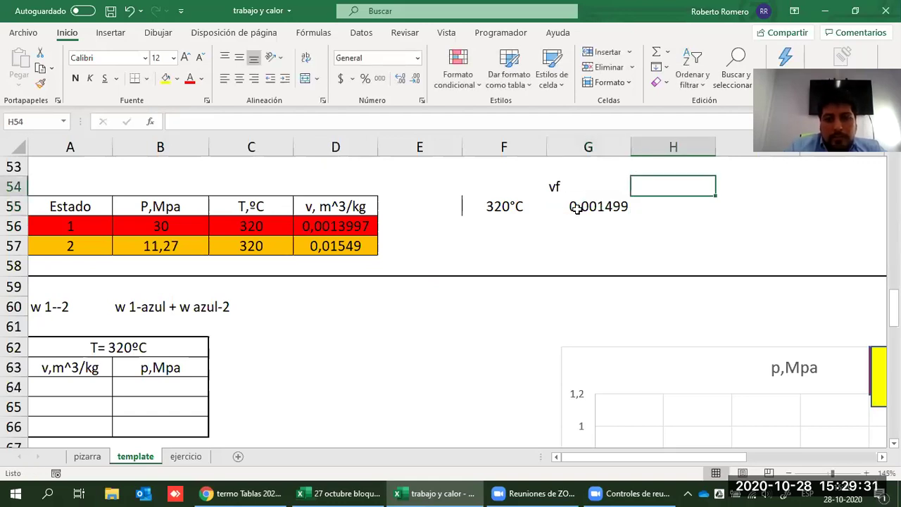
type("vg")
key("Return")
type("=")
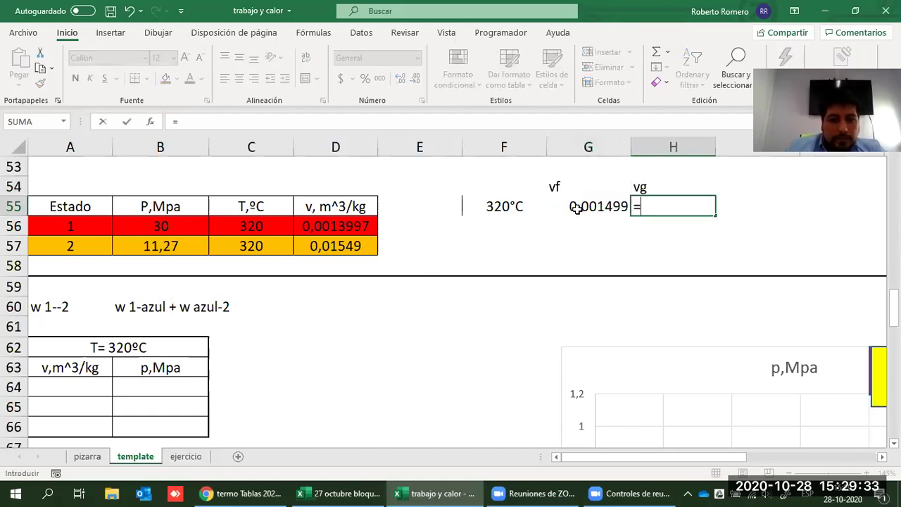
left_click(365, 243)
key("Return")
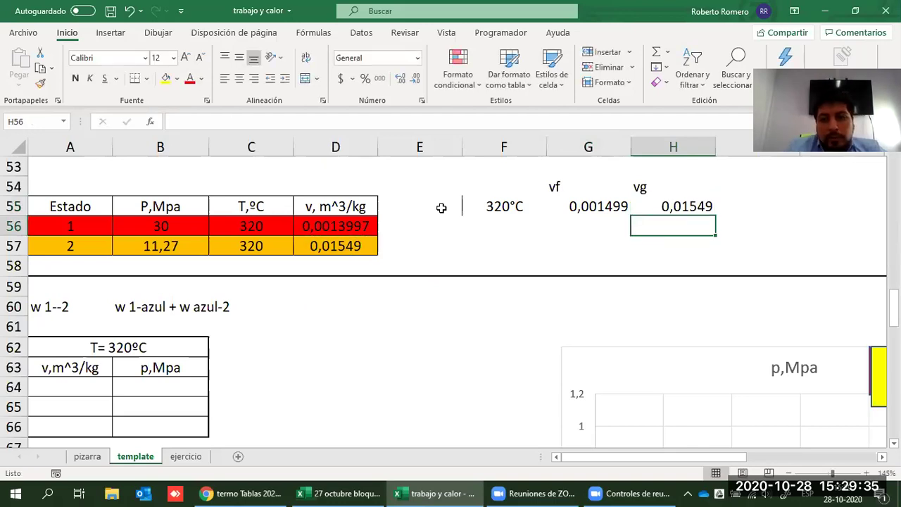
- Center the contents of the 320°C, vf and vg block in F54:H55
left_click(487, 186)
left_click(666, 206, "shift")
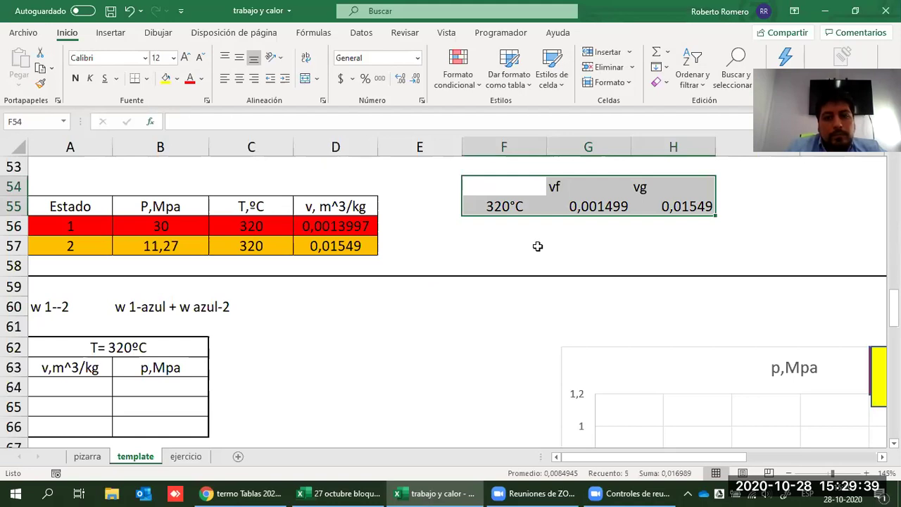
left_click(643, 232)
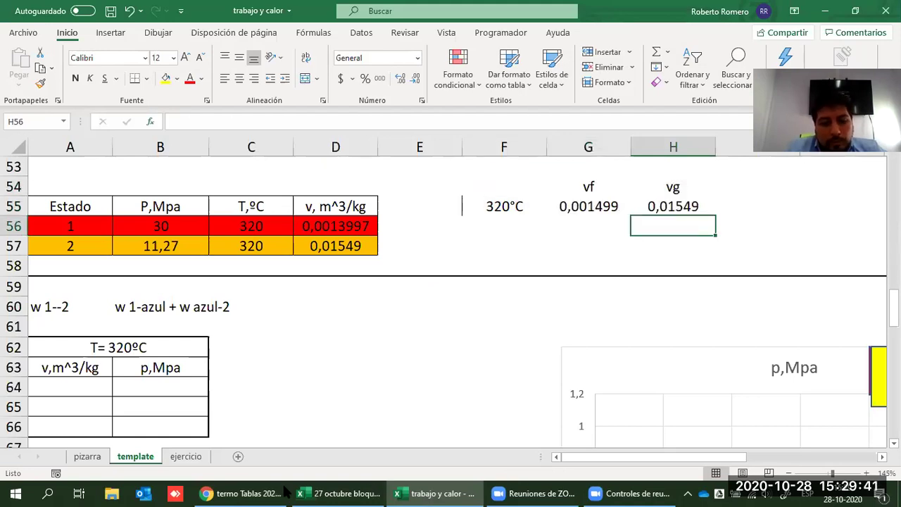
- Check table C1 in Chrome, return to Excel, add a P heading in I54 and link I55 to state 2's pressure in B57
key("alt+Tab")
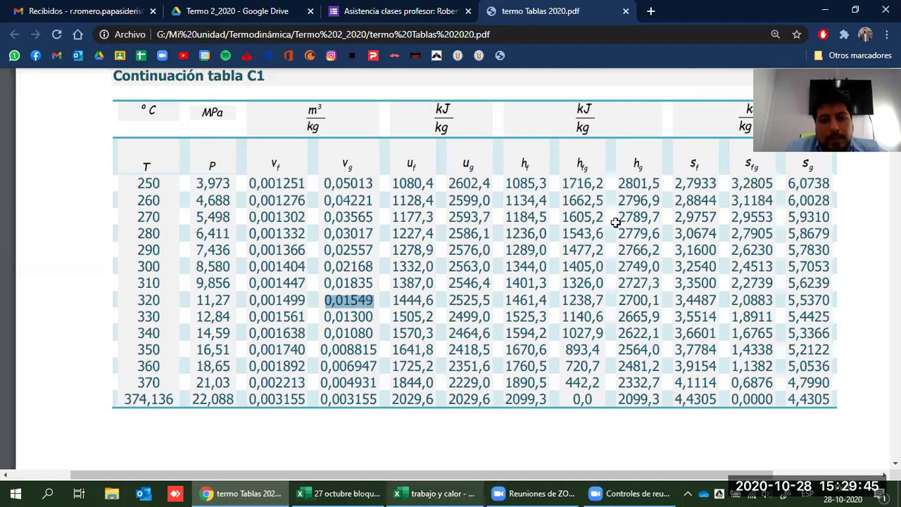
key("alt+Tab")
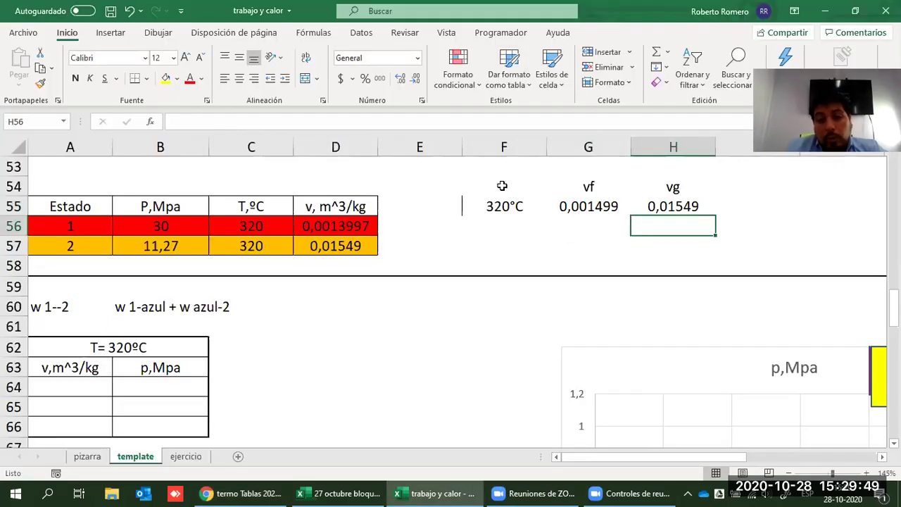
left_click(738, 189)
type("P")
key("Return")
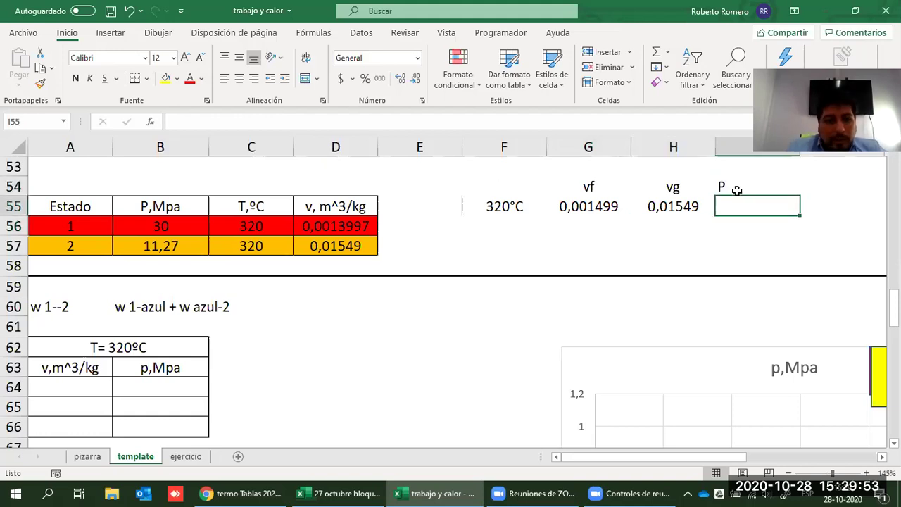
type("=")
left_click(152, 247)
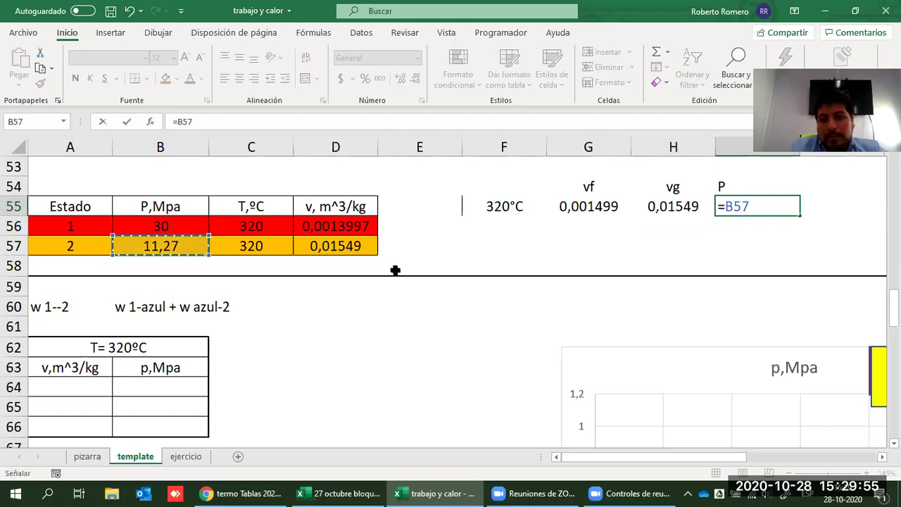
key("Return")
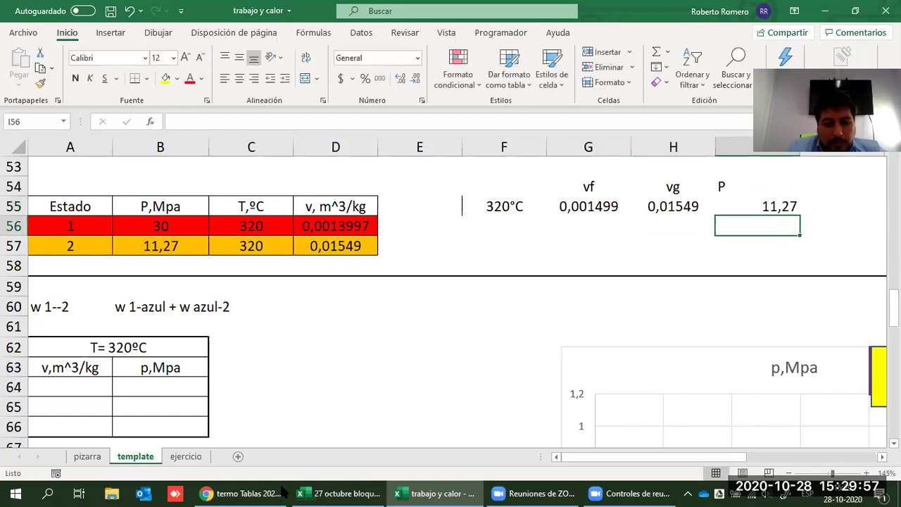
- Switch to termo Tablas 2020.pdf in Chrome and check the 320 °C row of table C1
key("alt+Tab")
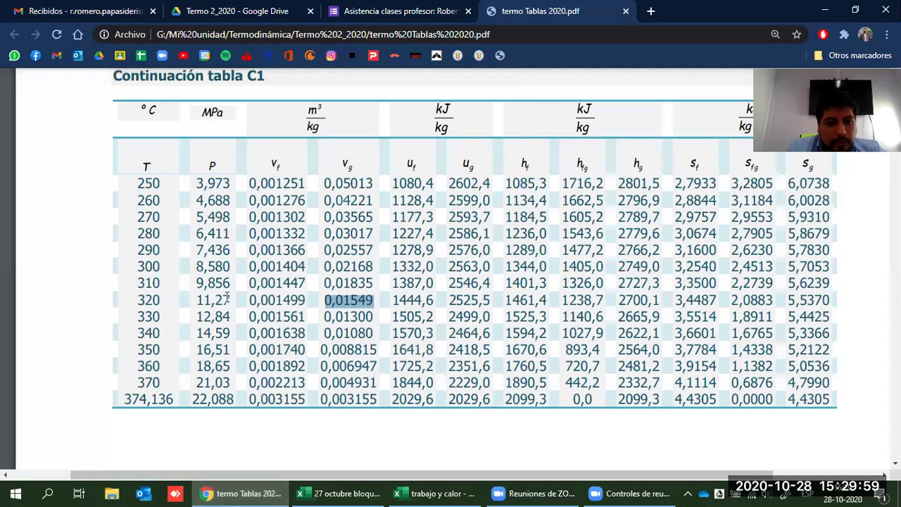
- Check the pressure and the vf and vg specific volumes in the 320 °C row of table C1
left_click_drag(227, 300, 197, 301)
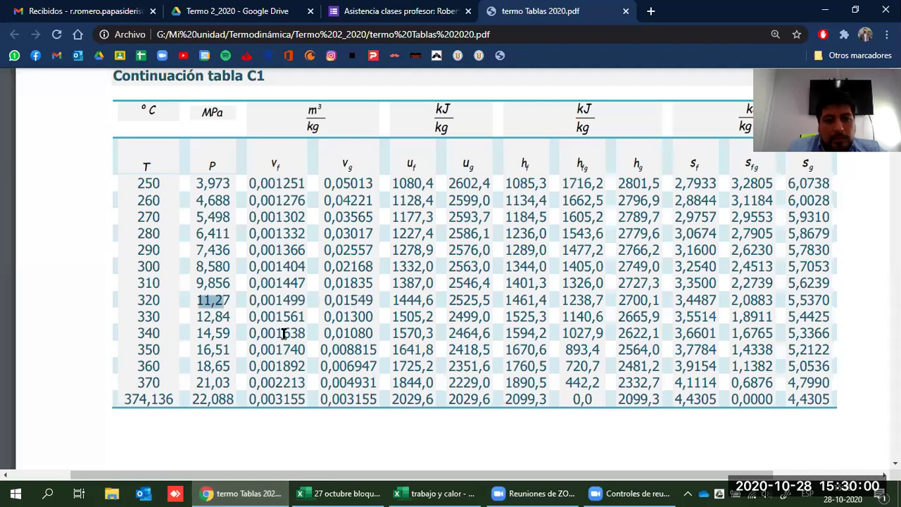
double_click(159, 297)
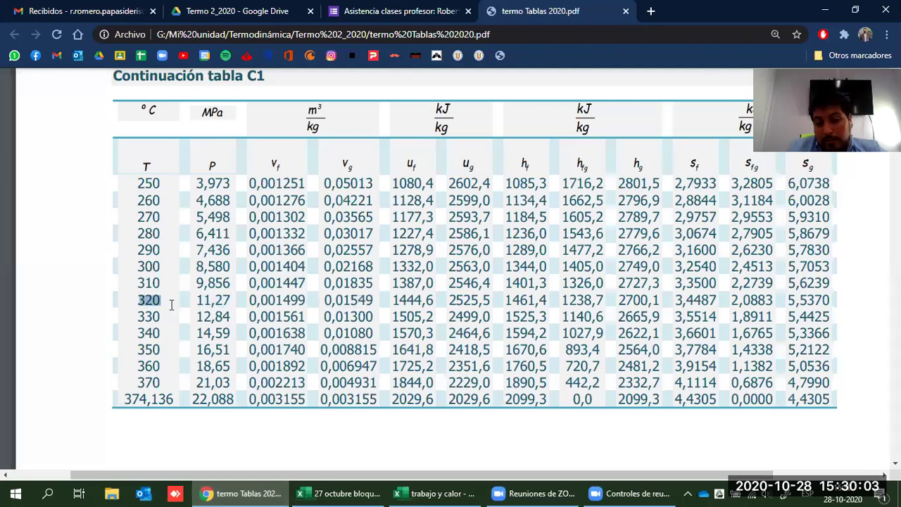
left_click_drag(138, 300, 369, 371)
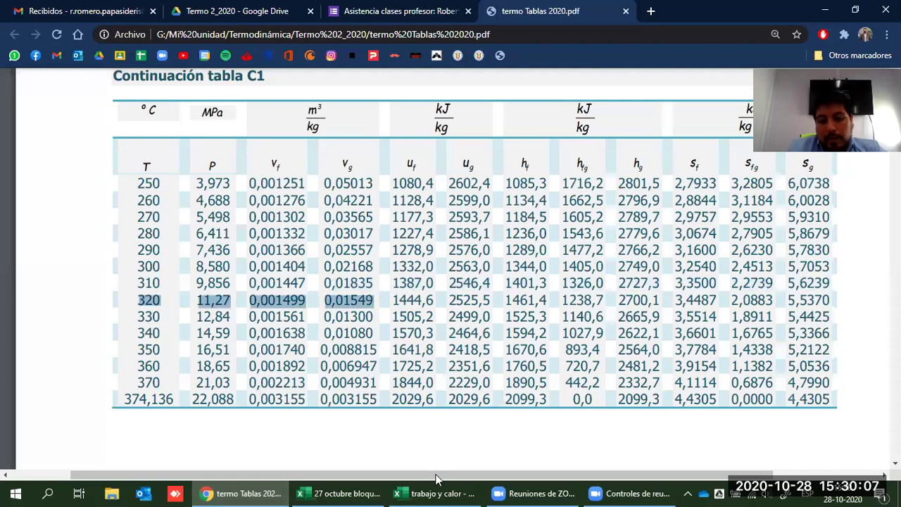
- Switch to the "trabajo y calor" Excel workbook and enter the label "w 1´--2" in cell F57
key("alt+Tab")
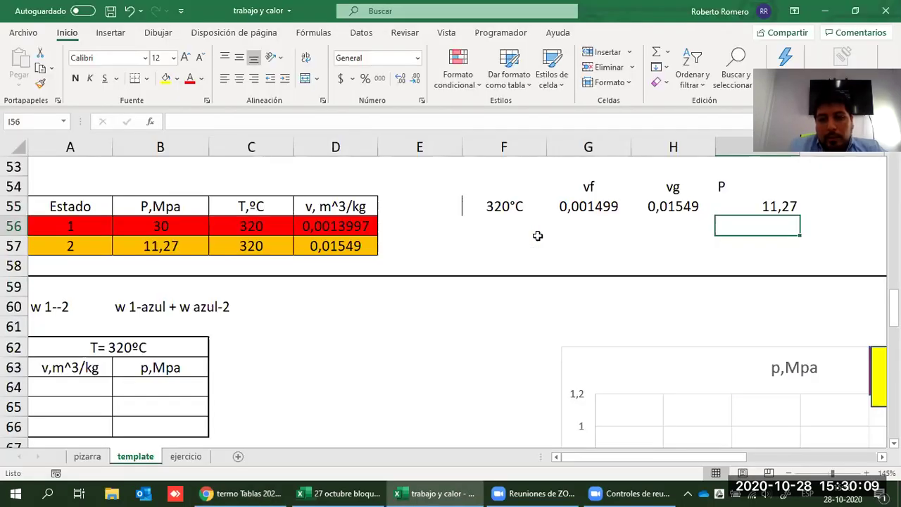
left_click(521, 245)
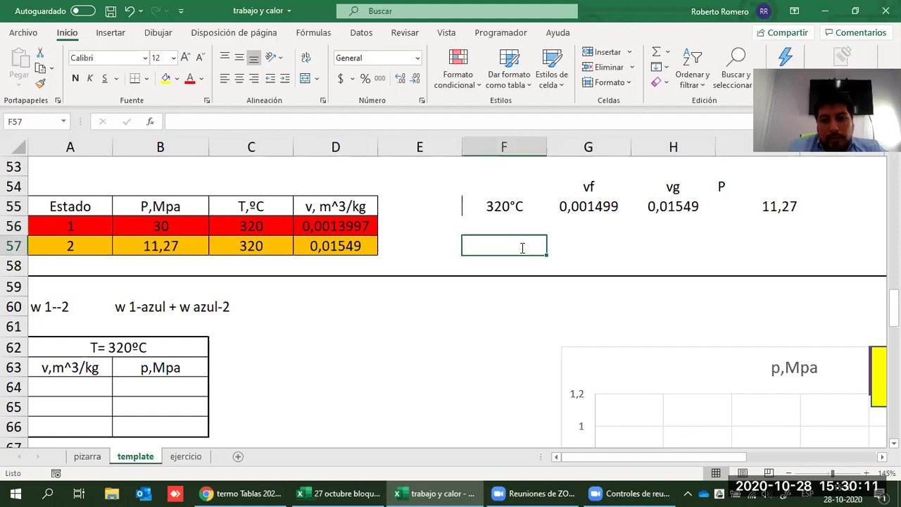
type("w 1")
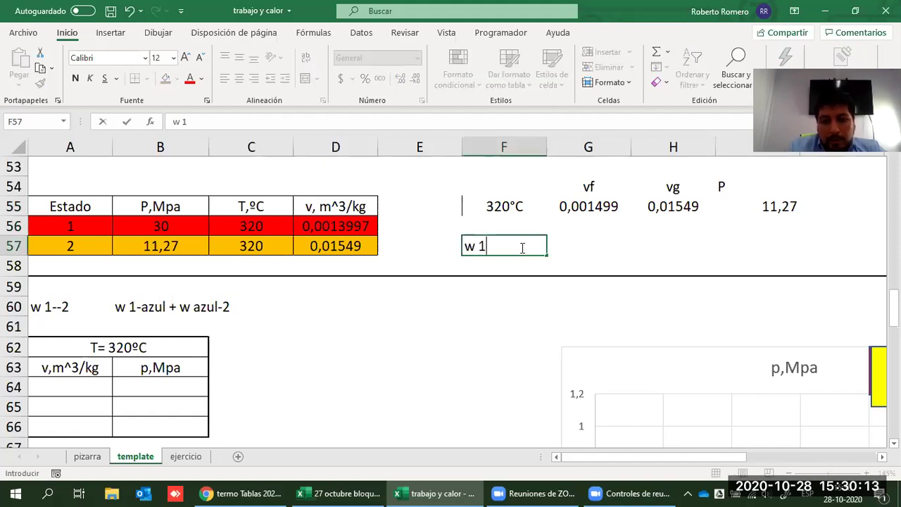
type("´--2")
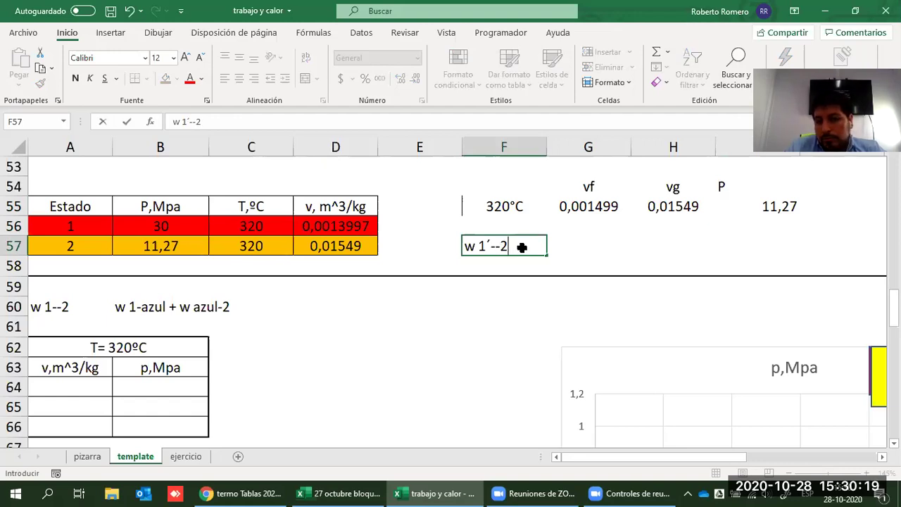
key("Return")
left_click(522, 247)
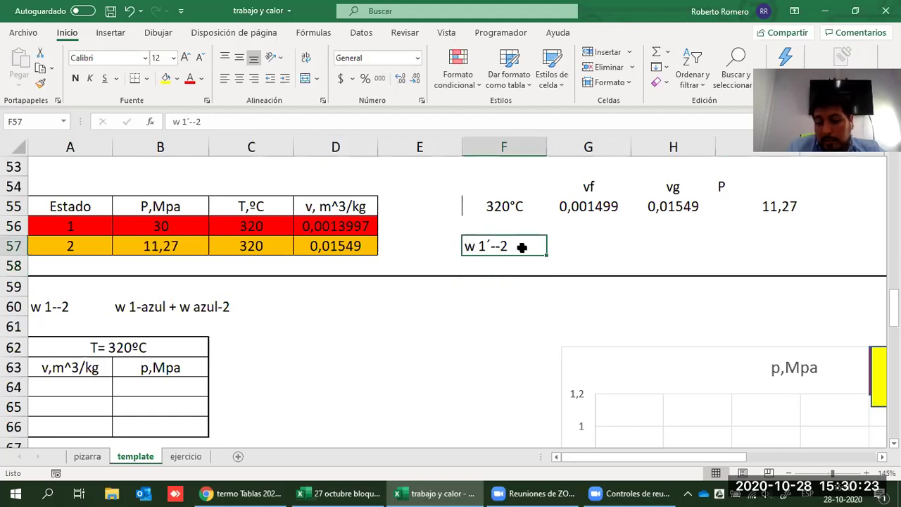
- Enter the work formula =I55*(H55-G55)*1000 in cell G57, beside the "w 1´--2" label
key("Right")
type("=")
key("Up")
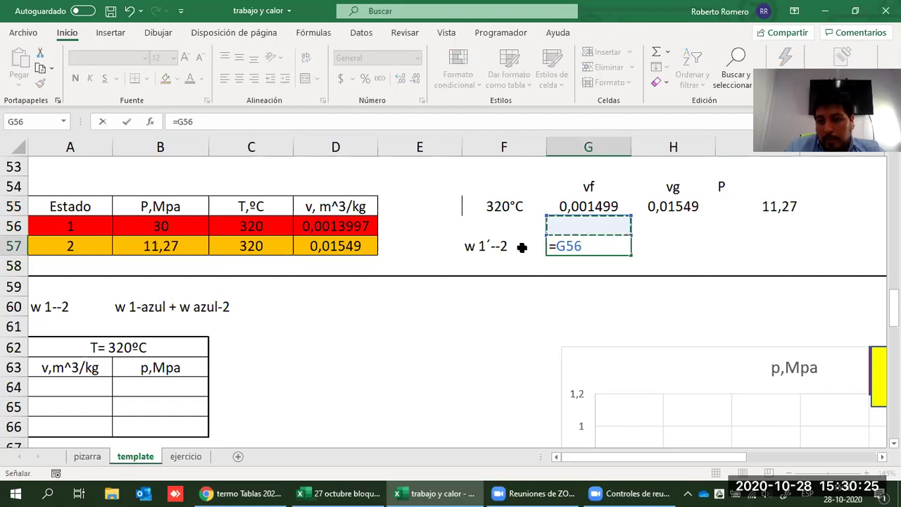
key("Up")
key("Right")
key("Right")
type("*")
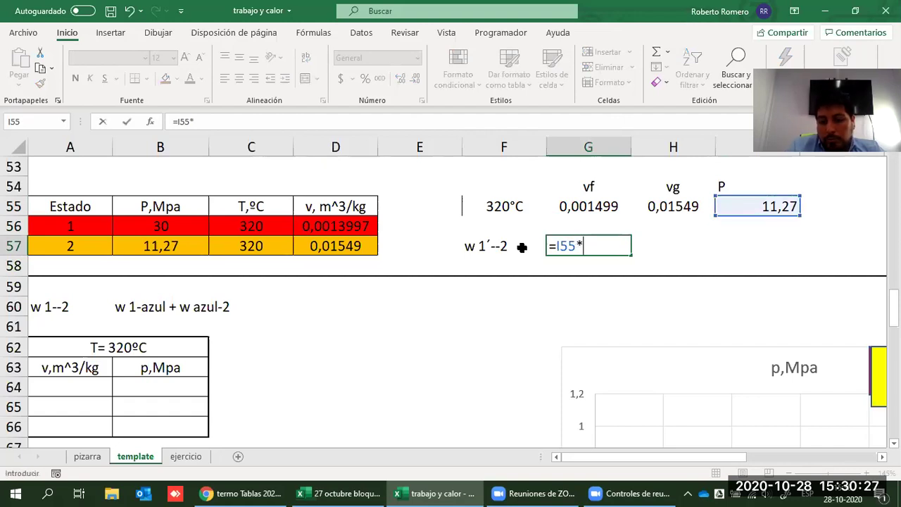
type("(")
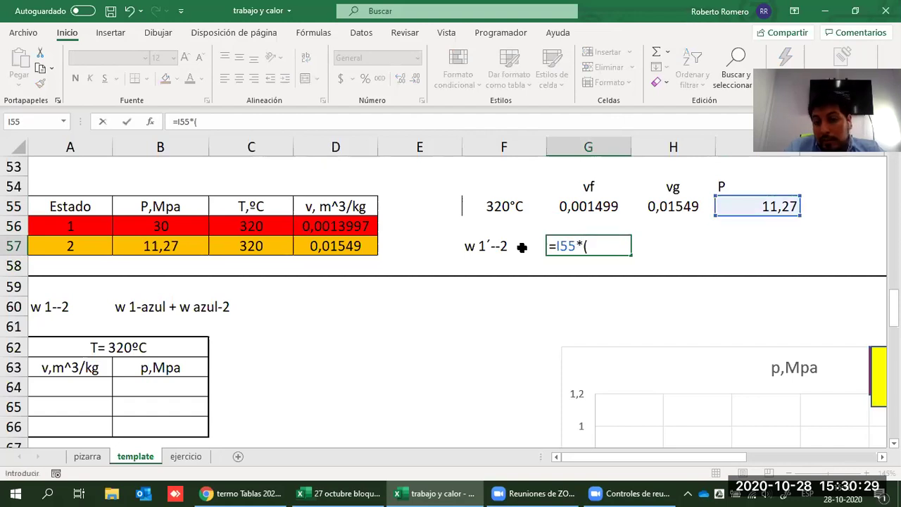
key("Up")
key("Up")
key("Right")
type("-")
key("Up")
key("Up")
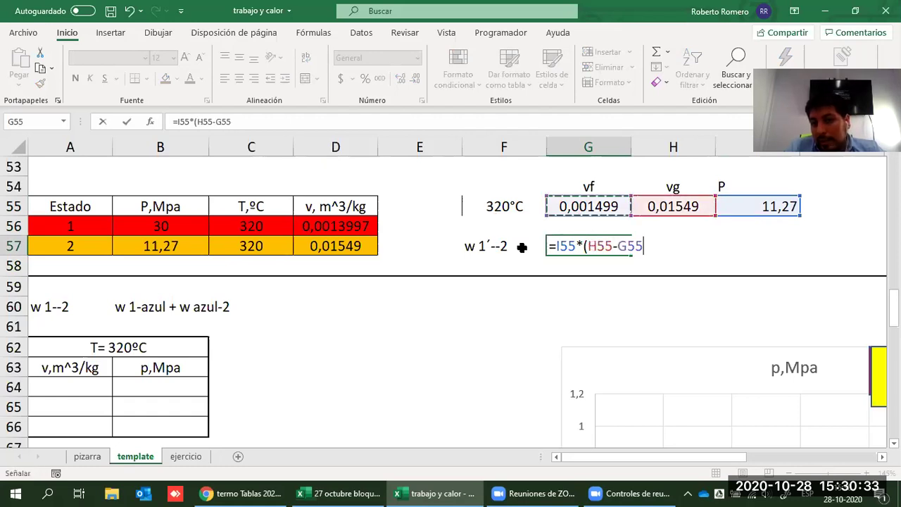
type(")*1000")
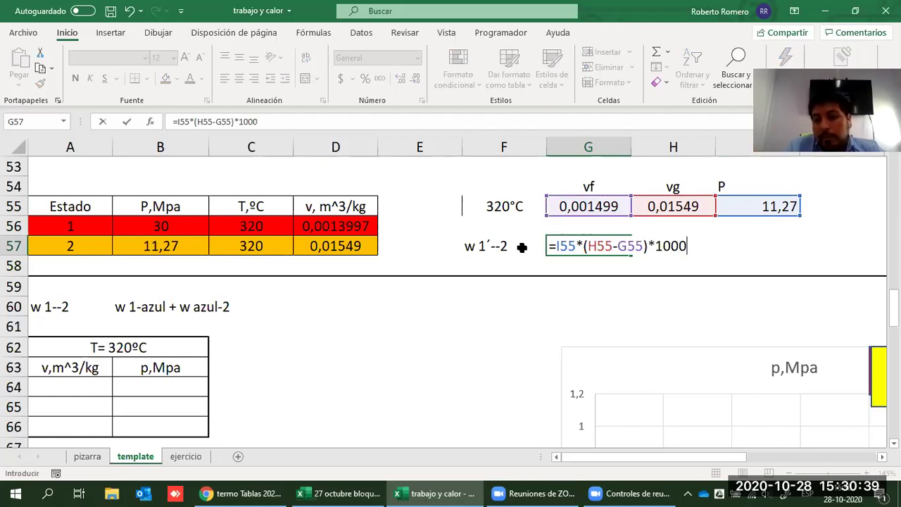
key("Return")
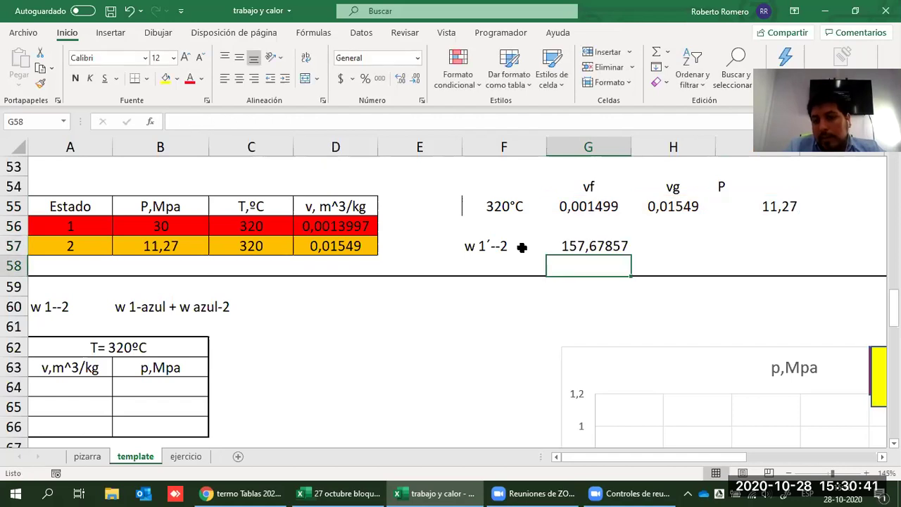
- Add the unit "kJ/kg" in cell H57, beside the calculated work
key("Up")
key("Right")
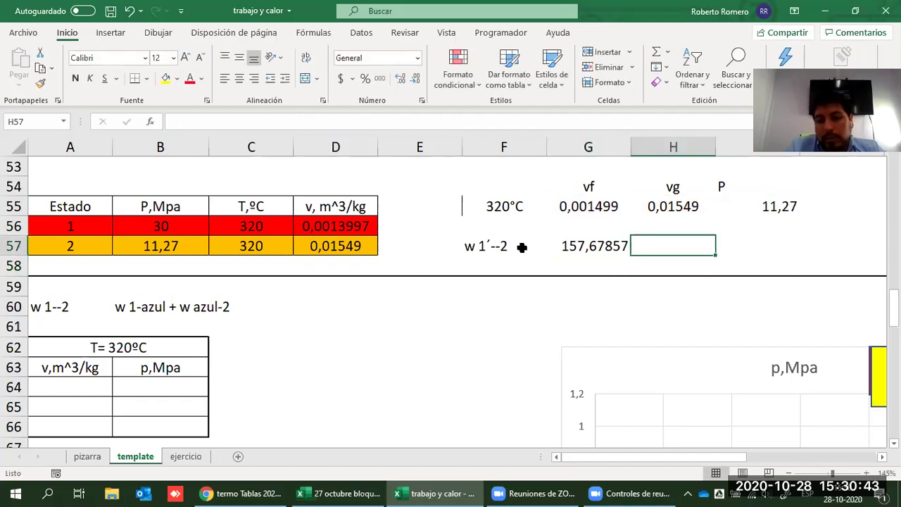
type("kJ/kg")
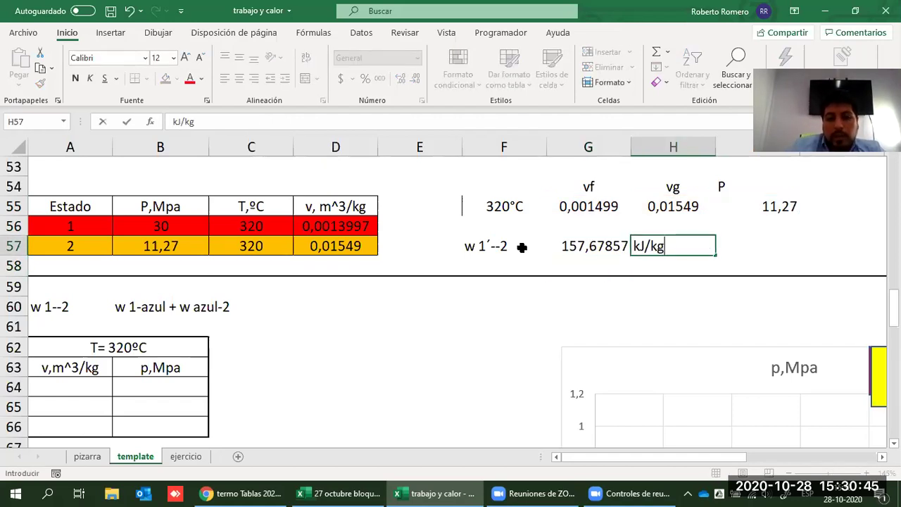
key("Return")
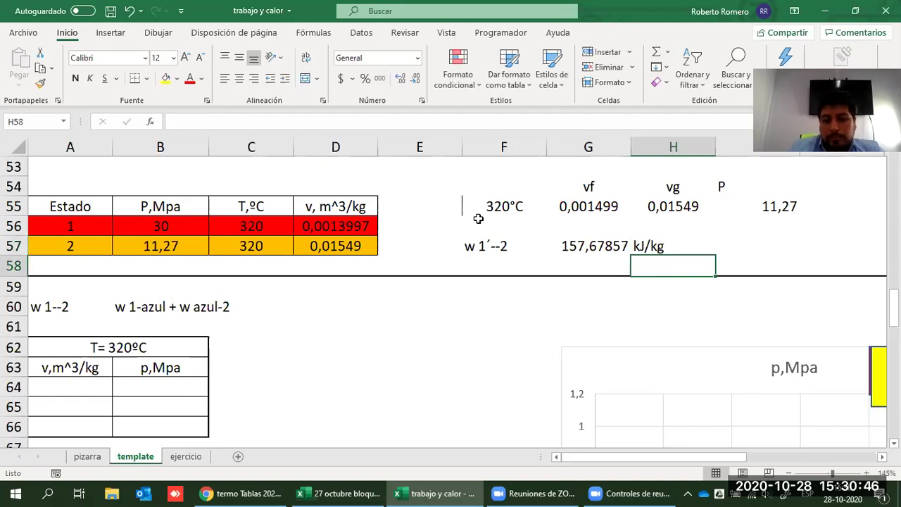
left_click(207, 310)
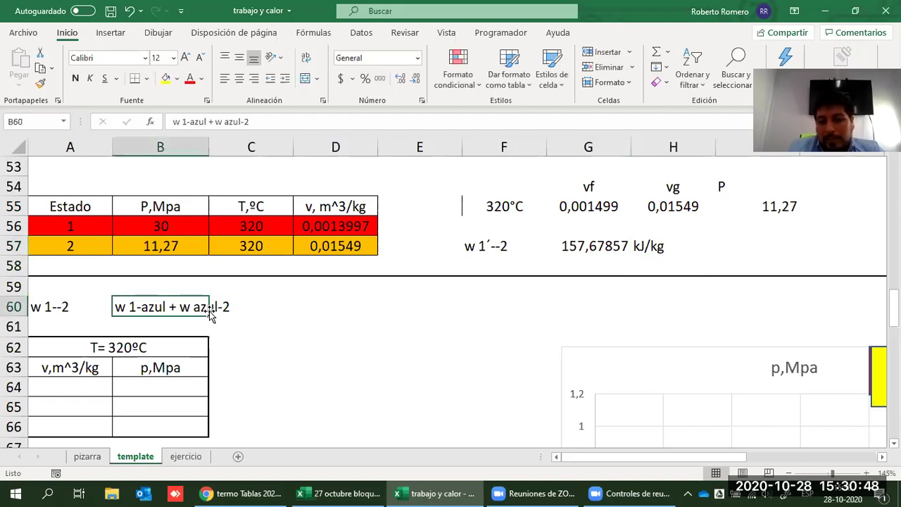
left_click(594, 250)
left_click_drag(90, 226, 358, 244)
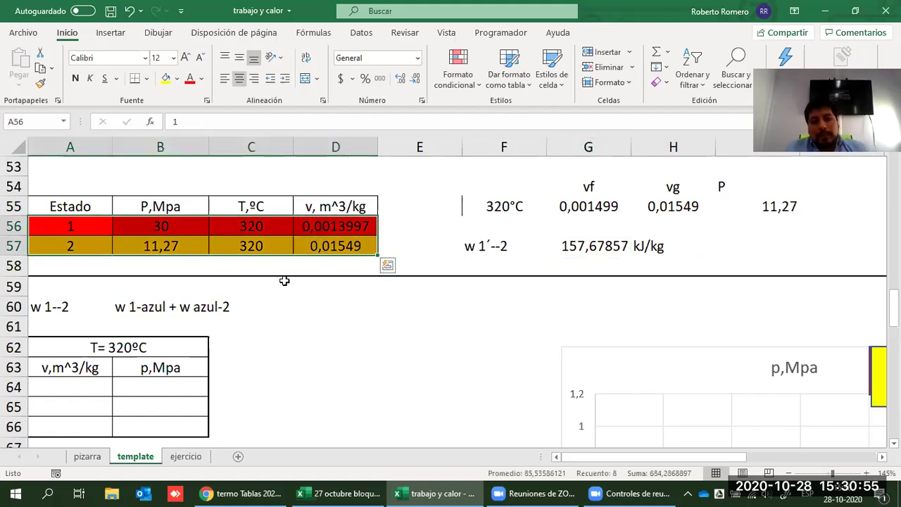
- Enter the label "w 1--1´" in cell F58, with a space after the w
left_click(491, 264)
type("w")
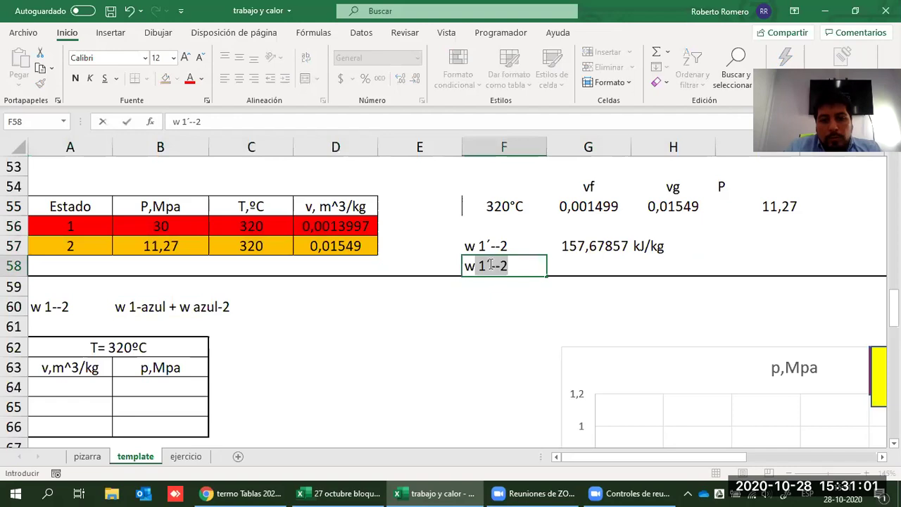
type("1--1´")
key("Left")
key("Left")
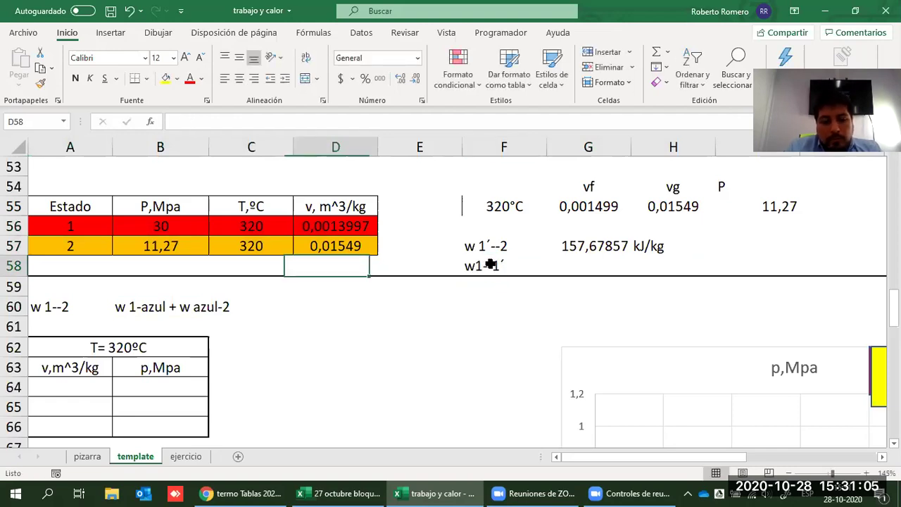
left_click(490, 264)
double_click(490, 264)
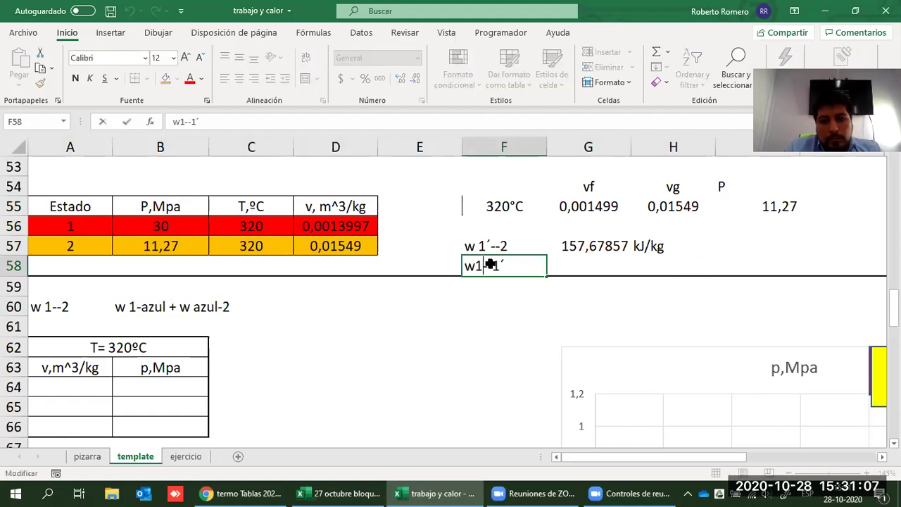
key("Return")
key("Up")
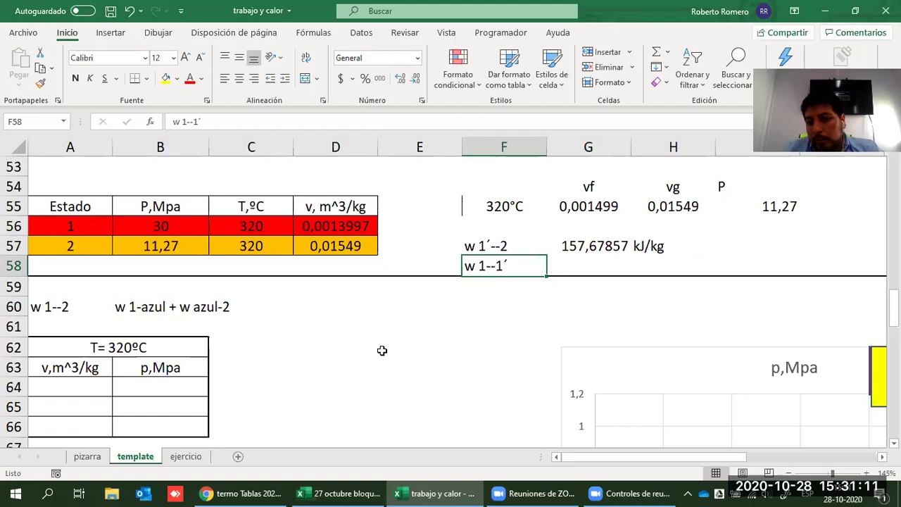
key("Right")
scroll(100, 264, "down", 2)
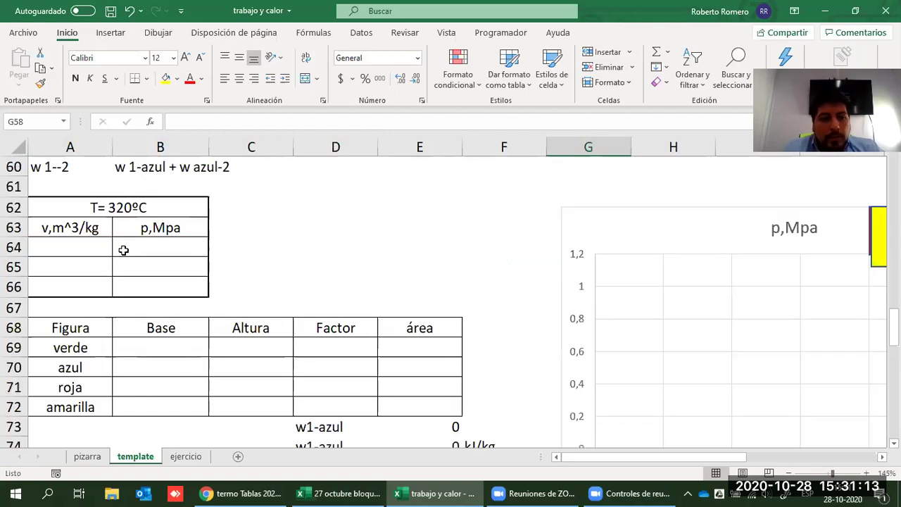
scroll(57, 387, "up", 2)
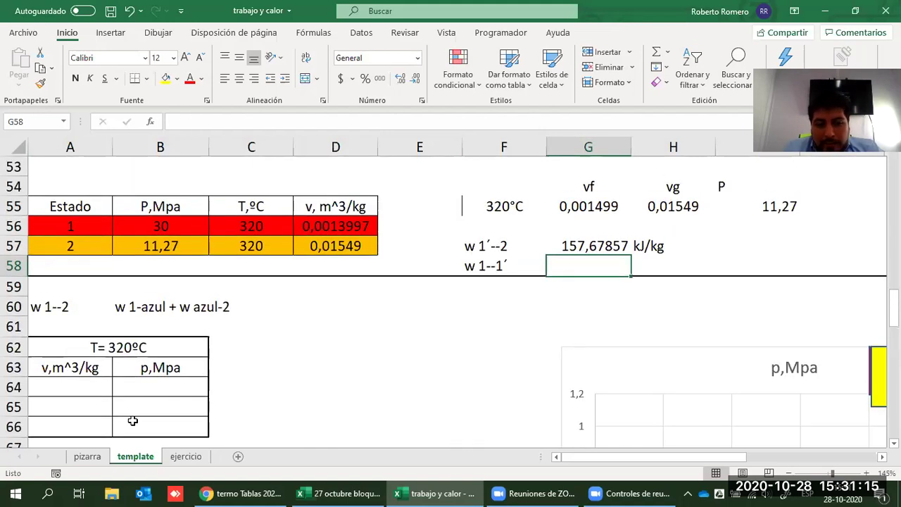
left_click_drag(71, 348, 145, 418)
left_click(305, 400)
- Enter a pressure of 30 MPa in cell B64, the first row of the T= 320ºC table
left_click(83, 389)
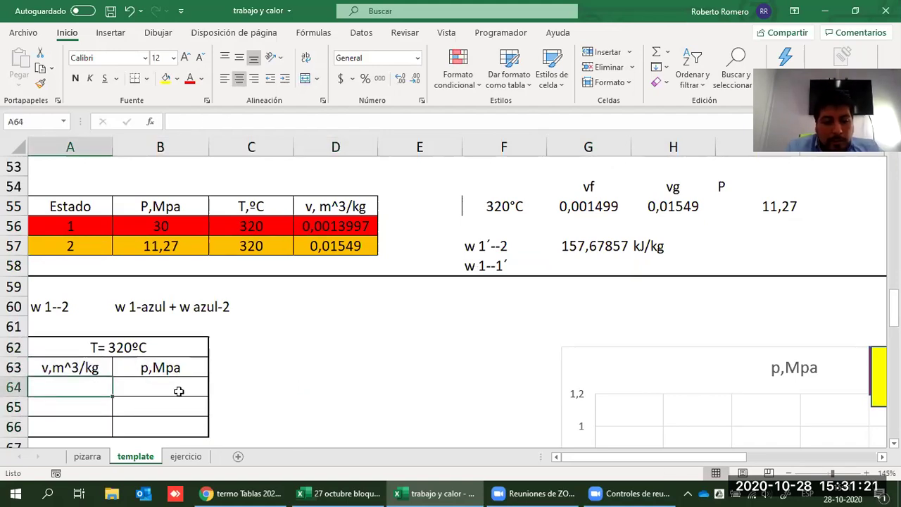
left_click(179, 392)
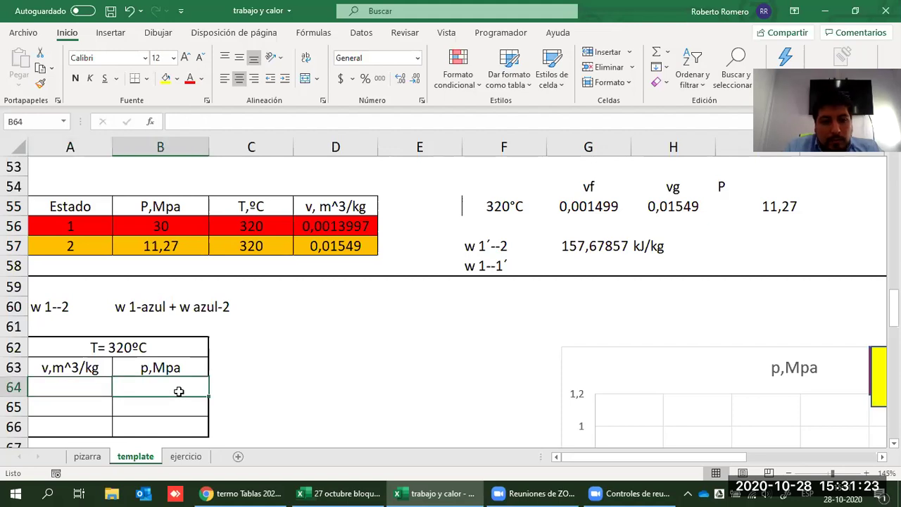
type("30")
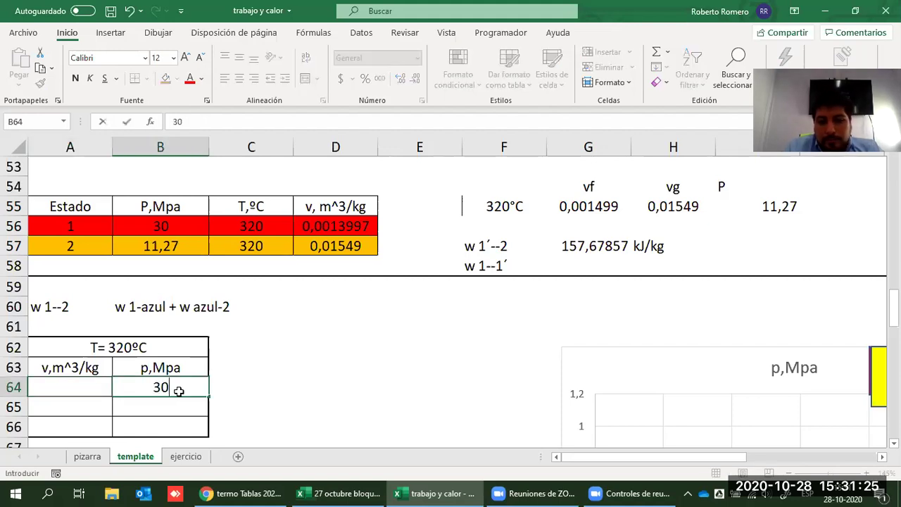
key("Left")
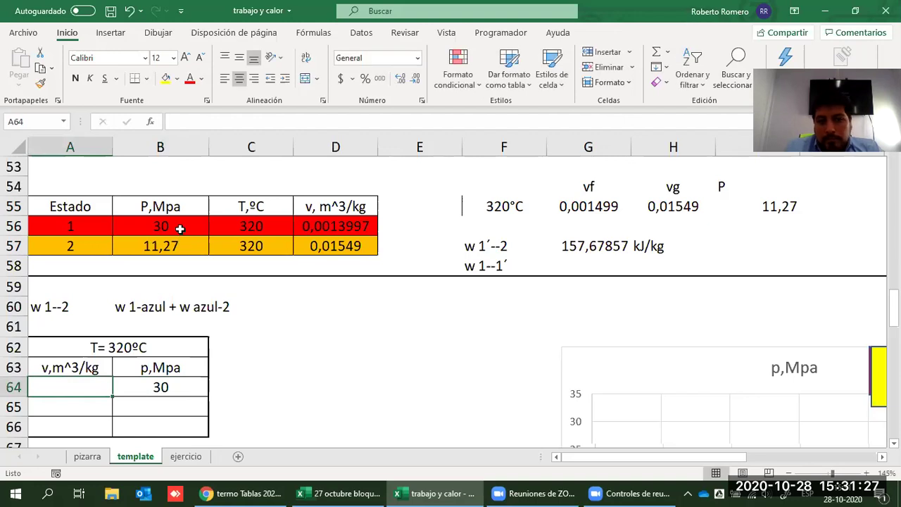
key("Right")
- Link the first specific volume of the T= 320ºC table, cell A64, to state 1 with =D56
left_click(76, 385)
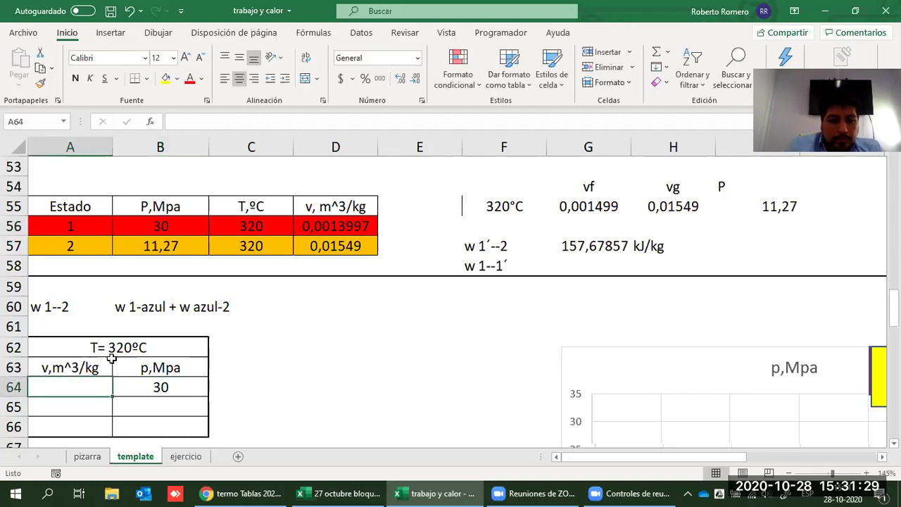
type("=")
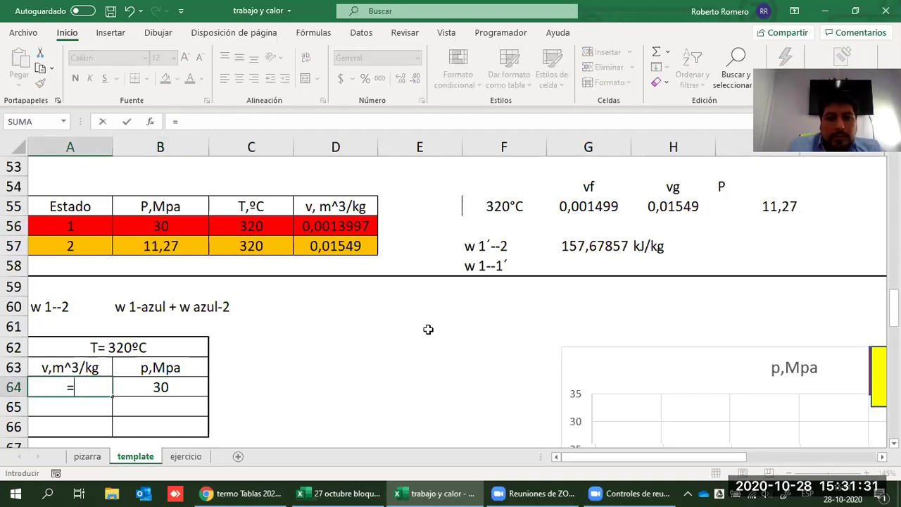
key("Up")
key("Up")
key("Up")
key("Up")
key("Up")
key("Up")
key("Up")
key("Up")
key("Right")
key("Right")
key("Right")
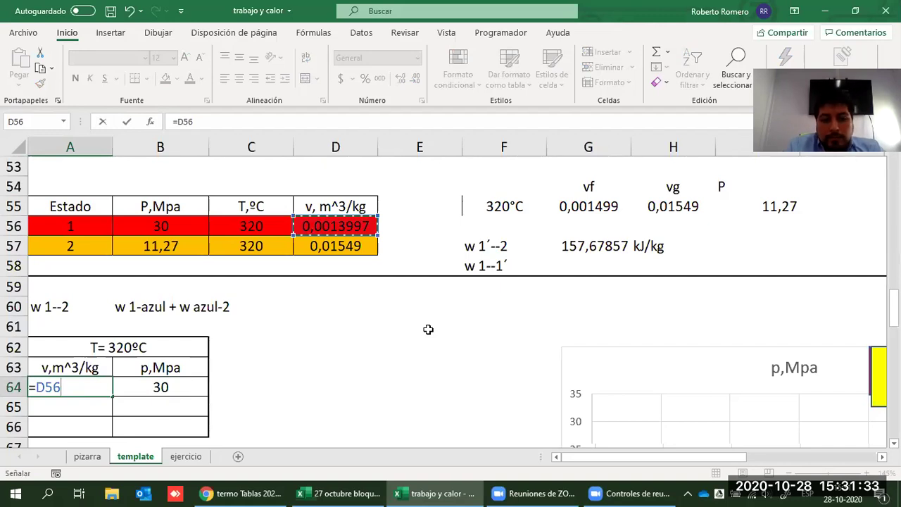
key("Return")
- Enter a pressure of 11,27 MPa in cell B66, the last row of the T= 320ºC table
key("Down")
key("Right")
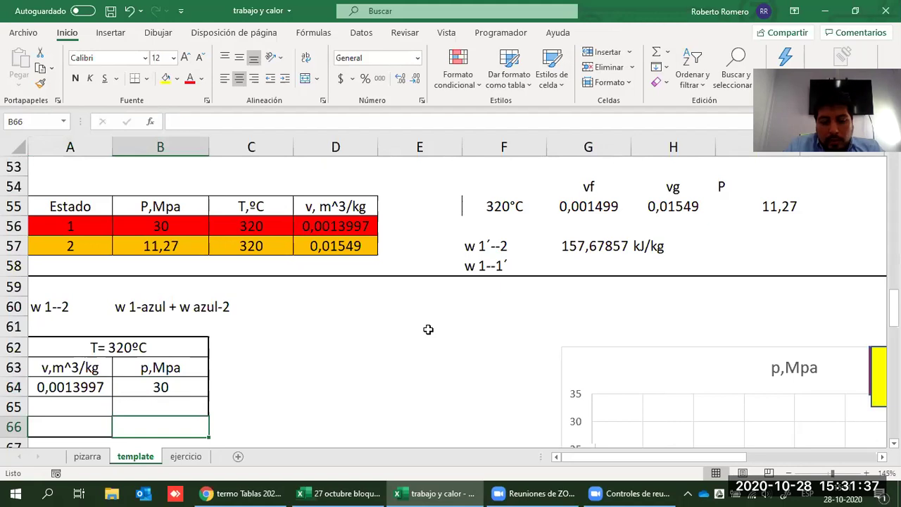
type("11")
type(",27")
key("Return")
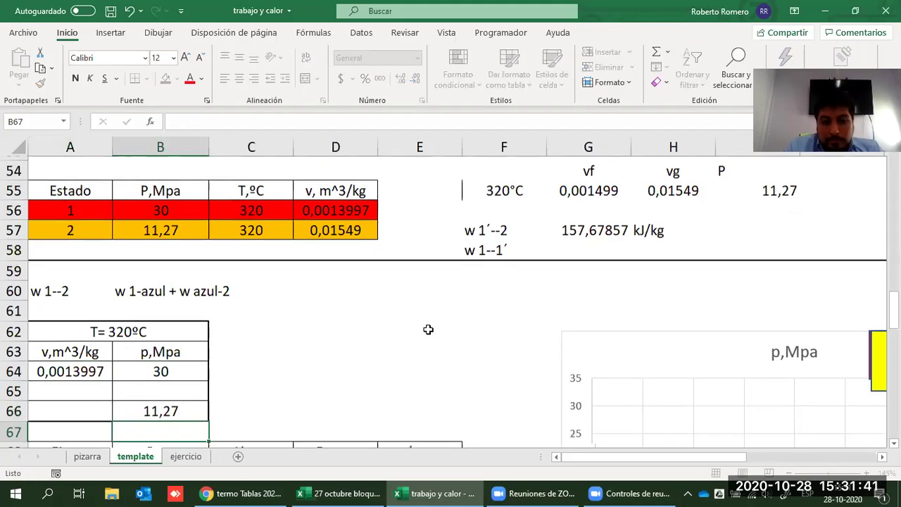
key("Up")
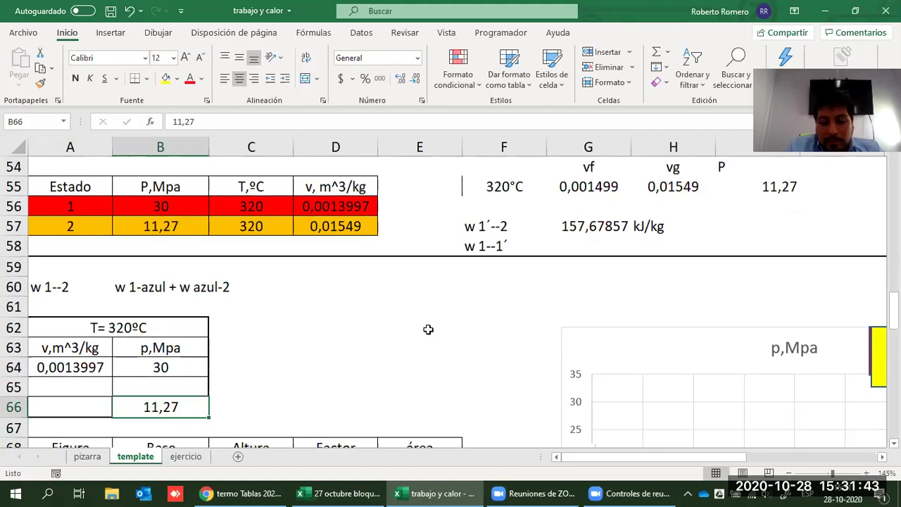
- Link the last specific volume of the T= 320ºC table, cell A66, to the vf value with =G55
key("Left")
type("=")
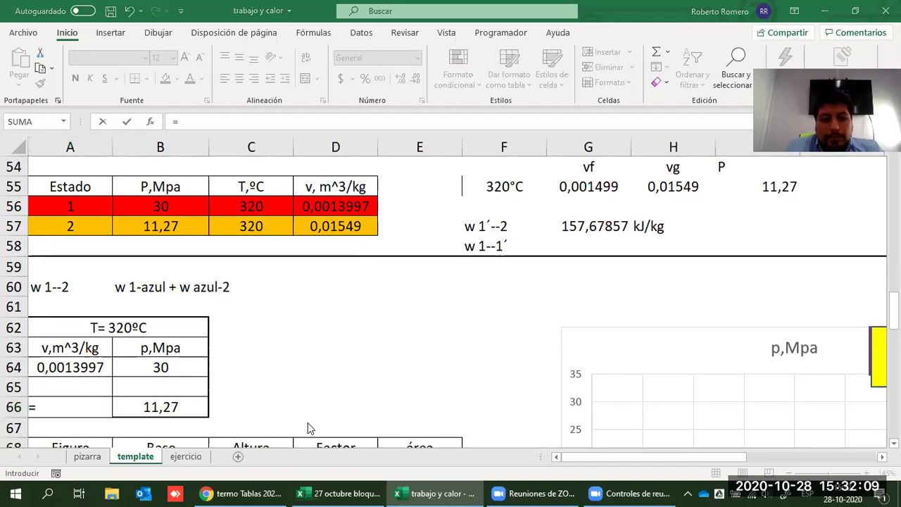
left_click(587, 184)
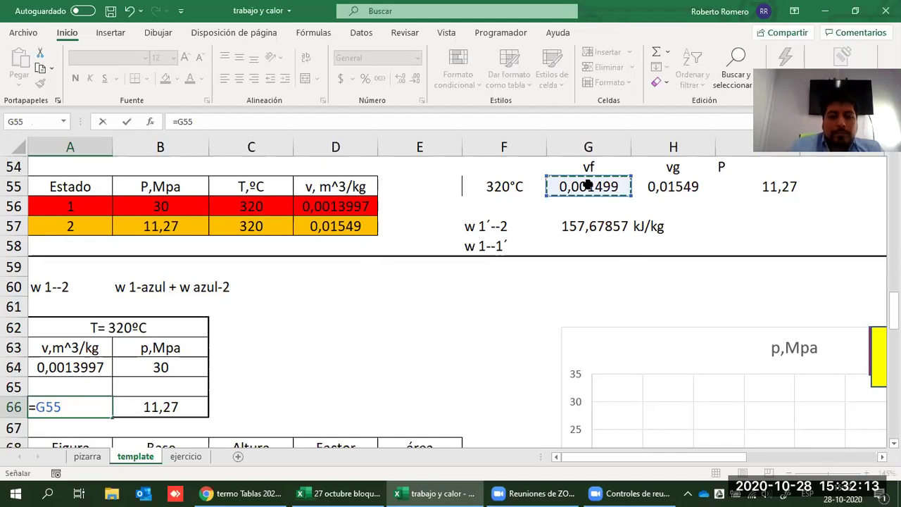
key("Return")
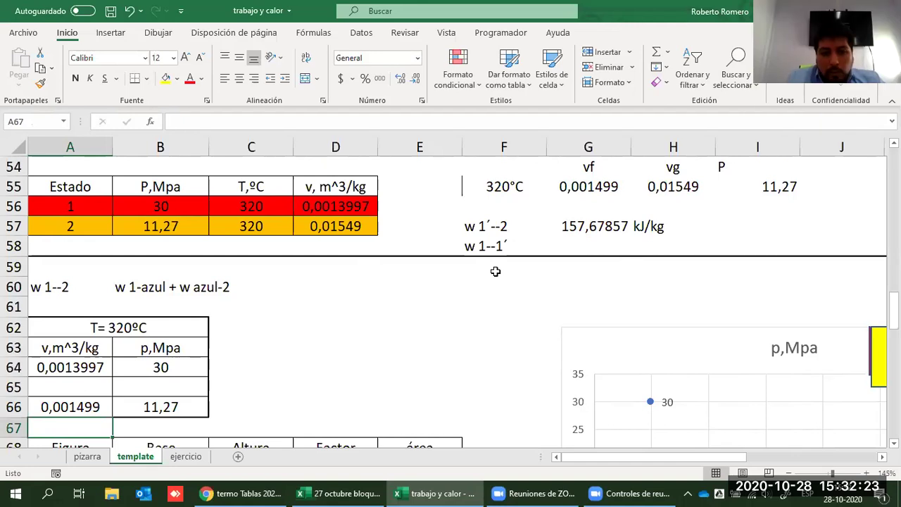
- Switch to the whiteboard sketch and highlight the area under the ISO-T line from 1 to 1´, point 1´, and the v1 and vF labels
key("alt+Tab")
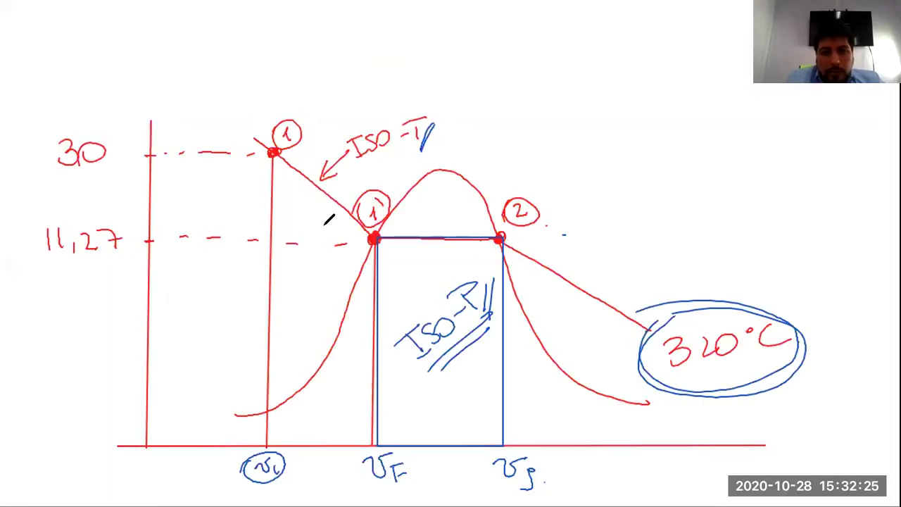
mouse_move(300, 176)
left_mouse_down()
mouse_move(338, 344)
mouse_move(323, 423)
left_mouse_up()
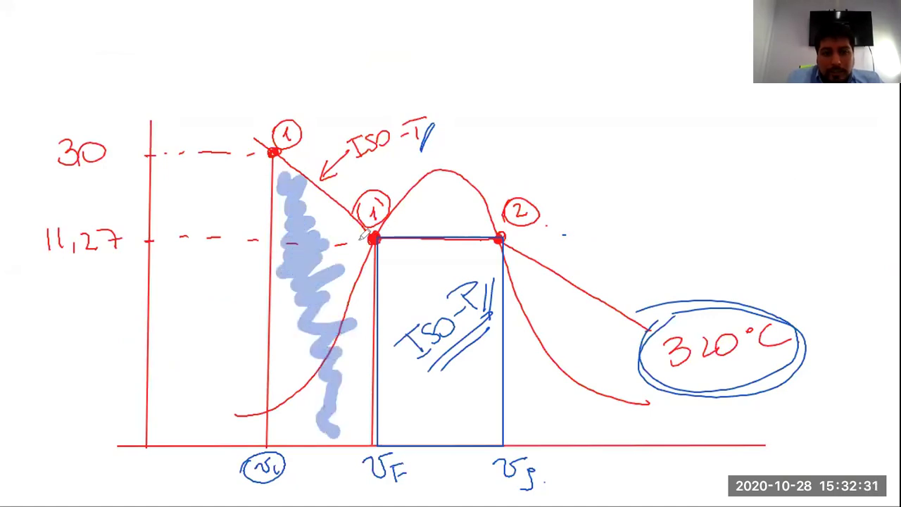
left_click_drag(365, 234, 383, 243)
mouse_move(364, 481)
left_mouse_down()
mouse_move(421, 449)
mouse_move(380, 430)
mouse_move(357, 457)
left_mouse_up()
left_click_drag(239, 444, 261, 444)
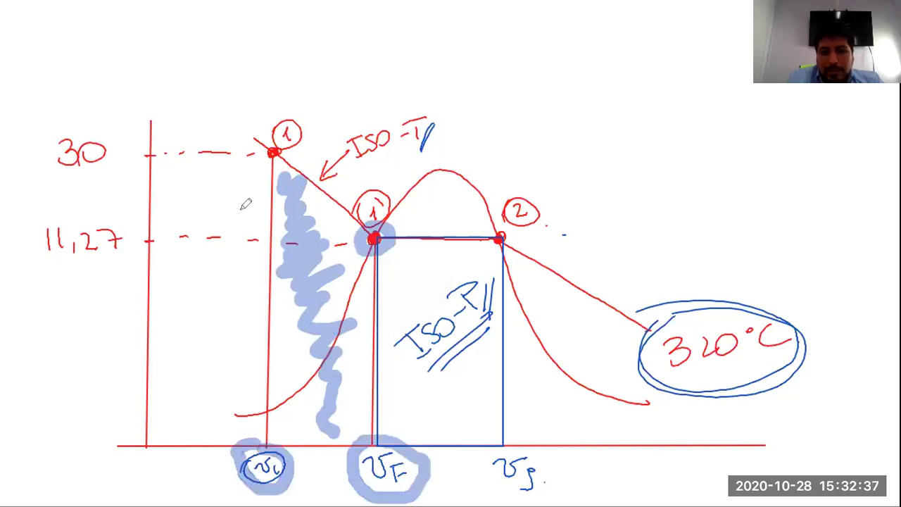
mouse_move(335, 217)
left_mouse_down()
mouse_move(337, 396)
mouse_move(296, 406)
mouse_move(307, 325)
left_mouse_up()
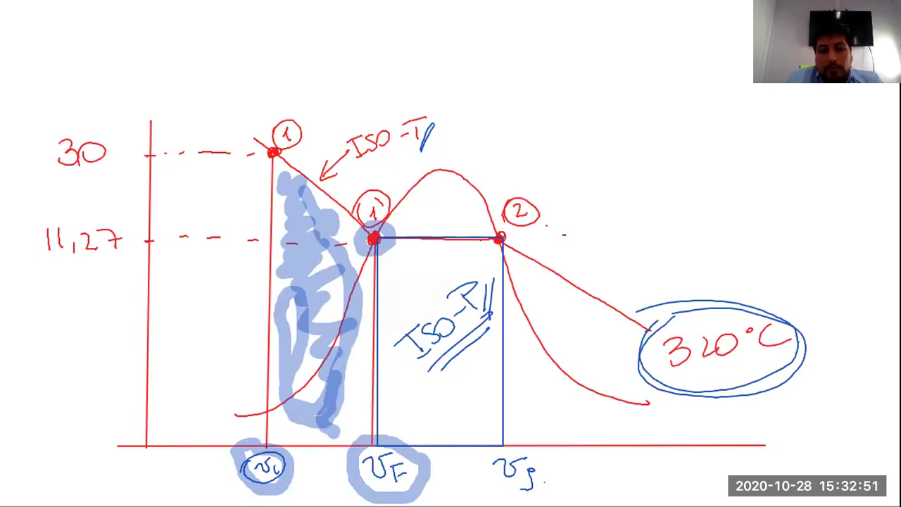
- Switch to Chrome, duplicate the termo Tablas 2020.pdf tab, go to page 18 and move back to Tabla C-4 on page 16
key("alt+Tab")
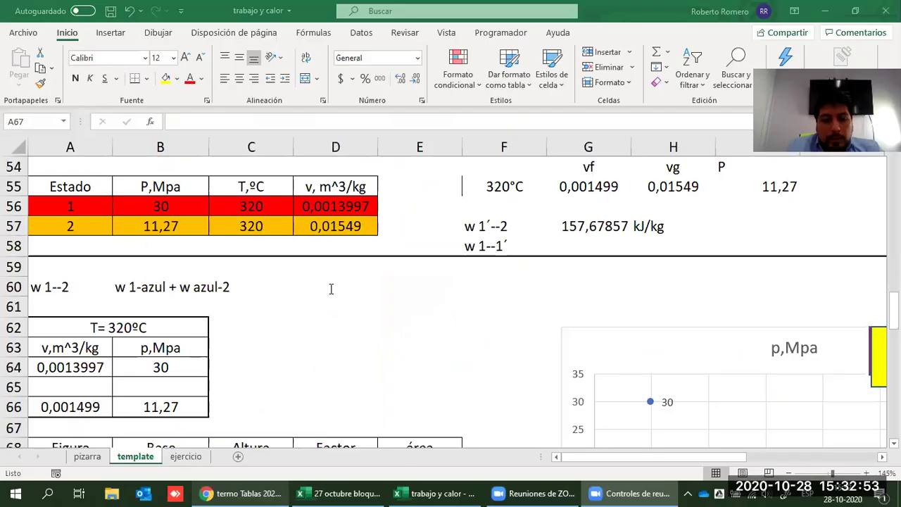
key("alt+Tab")
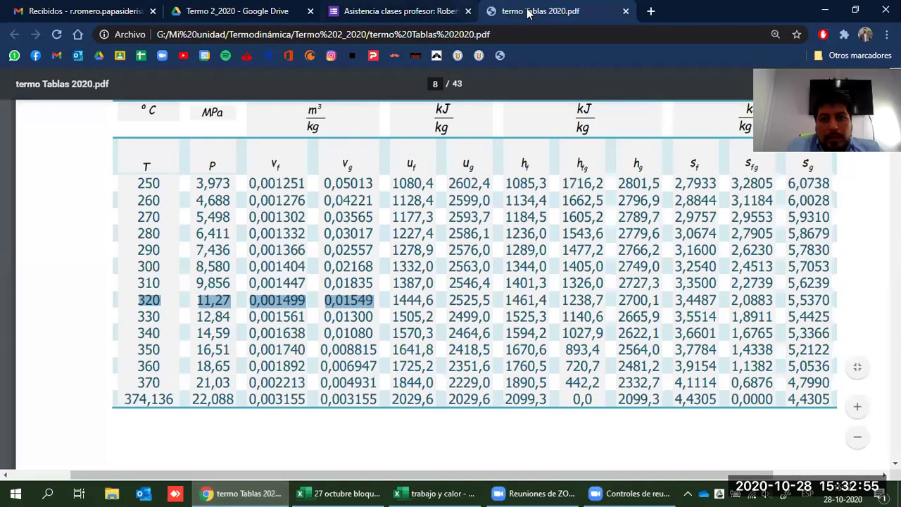
right_click(528, 13)
key("Return")
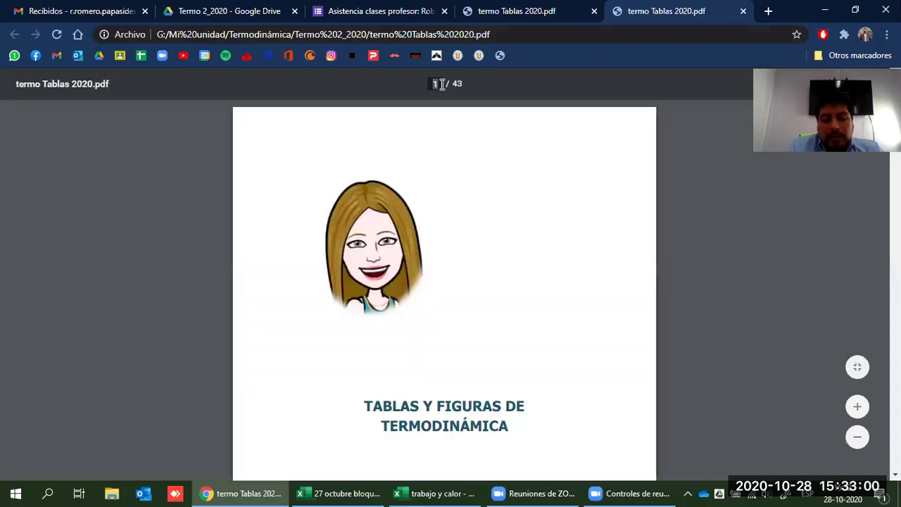
left_click(442, 83)
type("18")
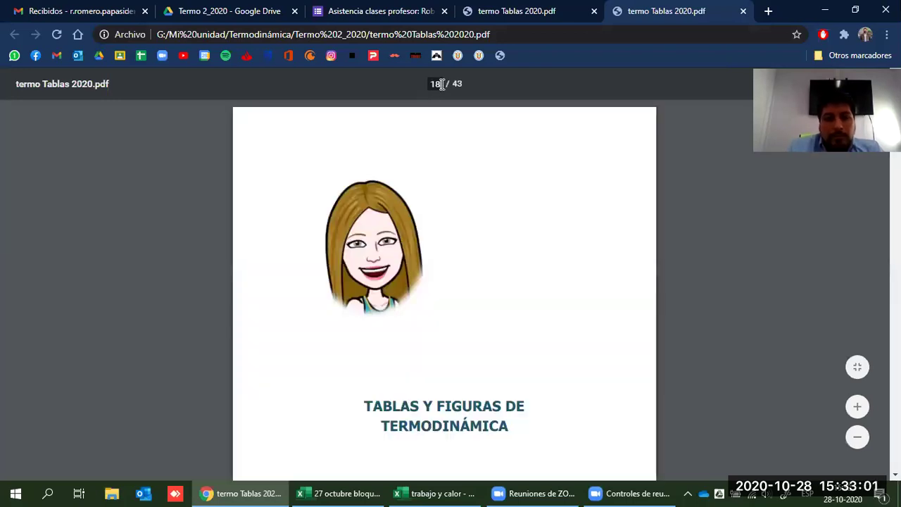
key("Return")
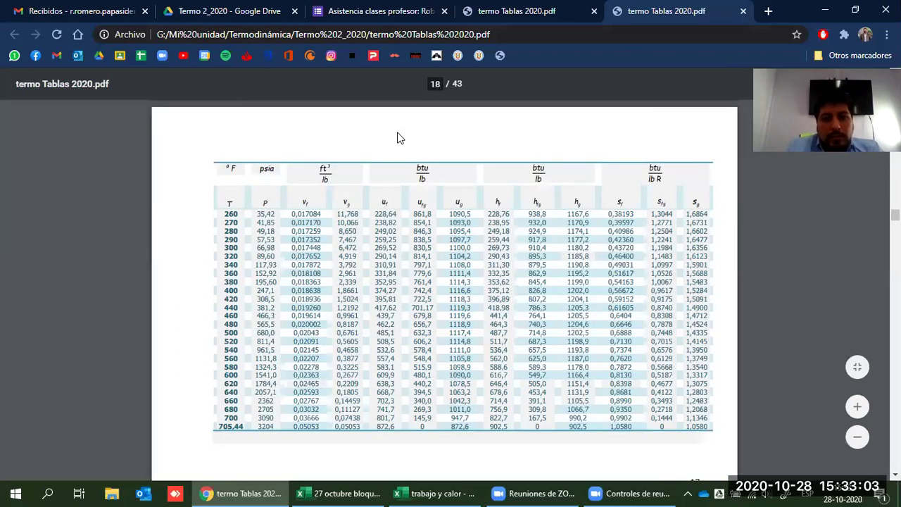
scroll(399, 136, "up", 15)
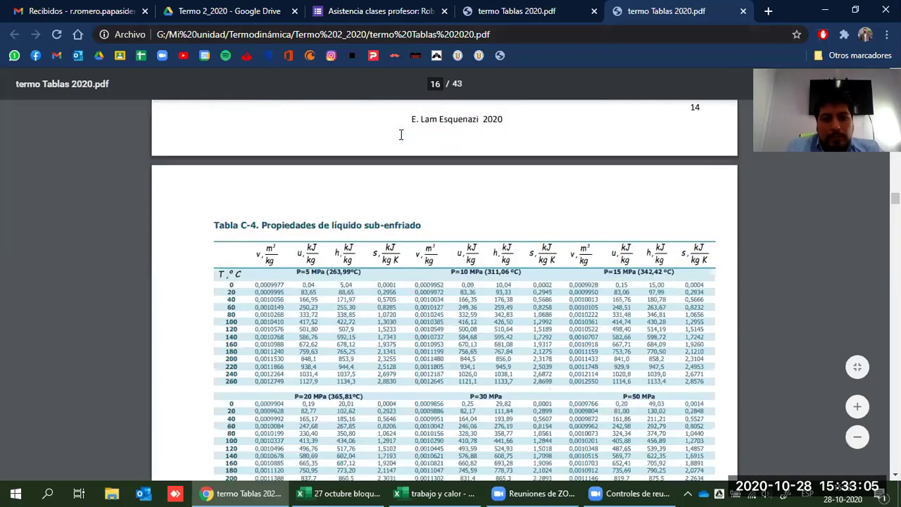
scroll(364, 263, "down", 2)
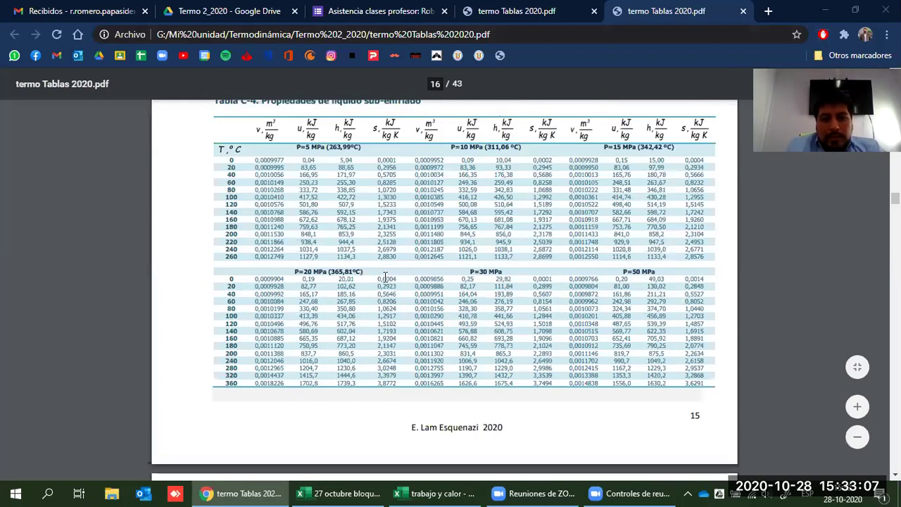
scroll(359, 269, "up", 2)
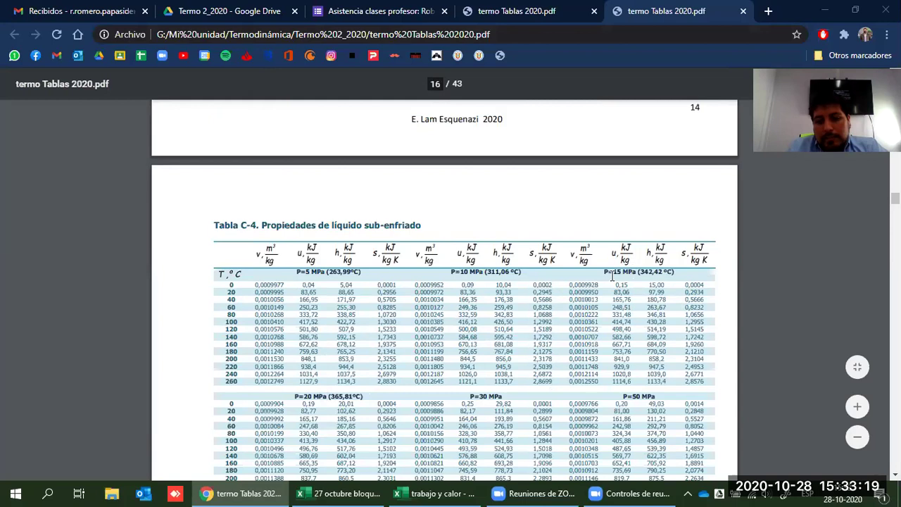
- Examine the P=15 MPa (342,42 ºC) block of Tabla C-4 and check its temperature column for a 320 ºC row
left_click_drag(637, 322, 637, 322)
left_click(636, 324)
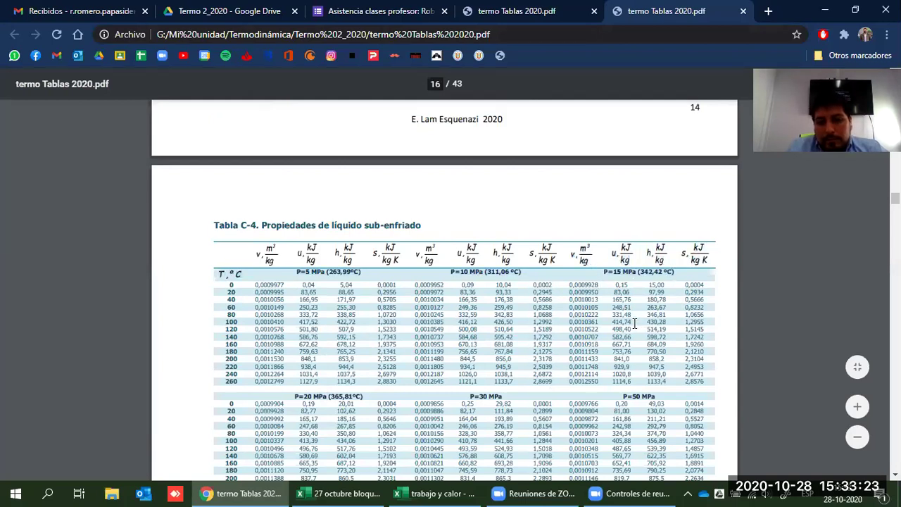
scroll(634, 322, "up", 1)
scroll(660, 276, "up", 1)
left_click_drag(641, 247, 758, 246)
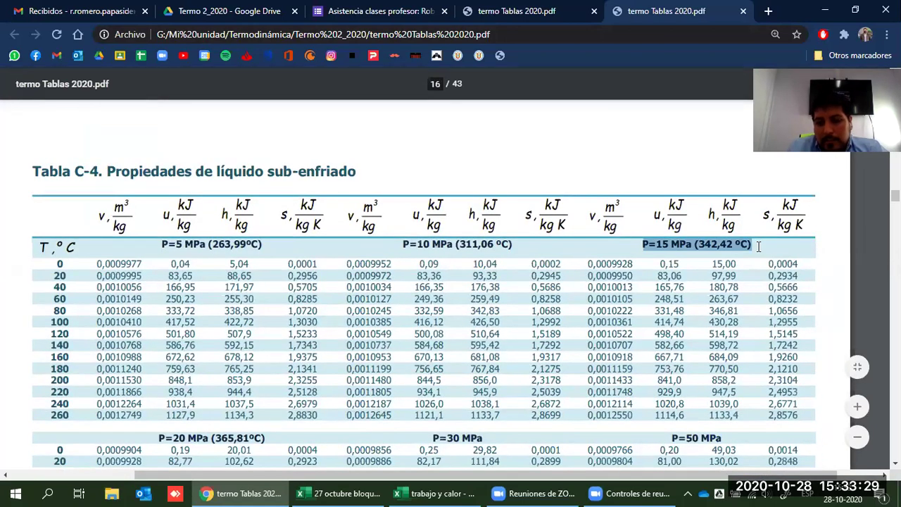
left_click_drag(55, 345, 75, 275)
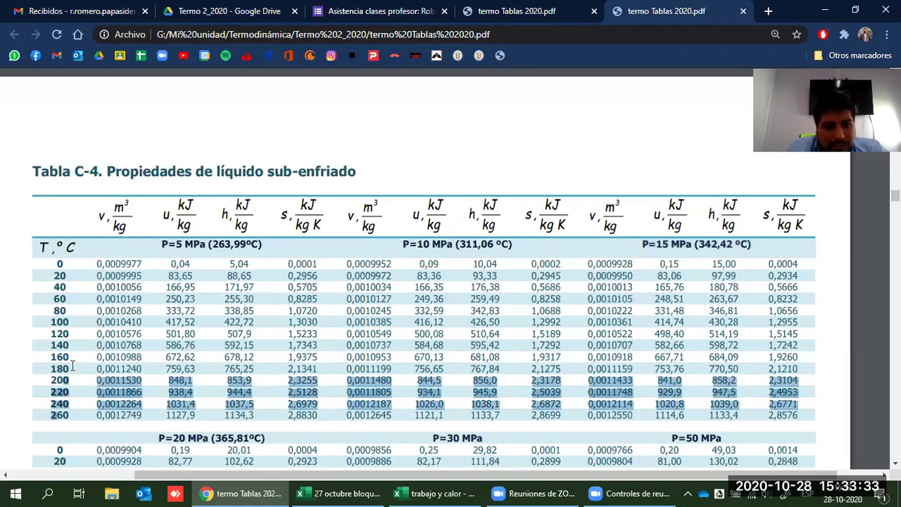
left_click_drag(77, 383, 72, 414)
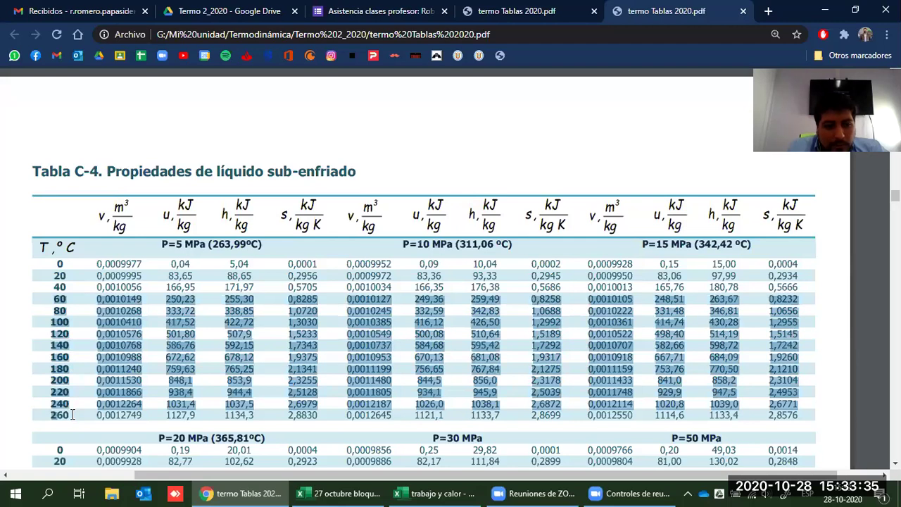
left_click(57, 413)
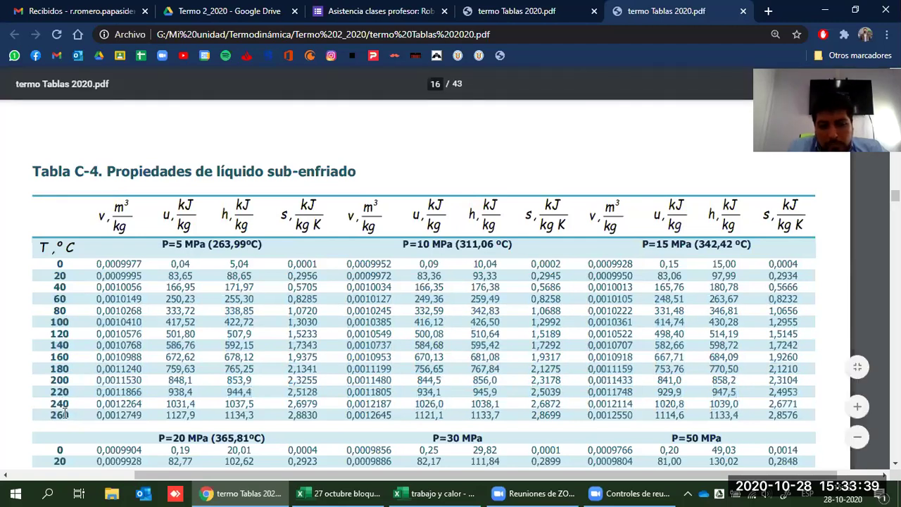
- Circle the P=20 MPa (365,81ºC) heading and the 320 ºC row's specific volume, 0,0014437, in Tabla C-4
scroll(63, 403, "down", 1)
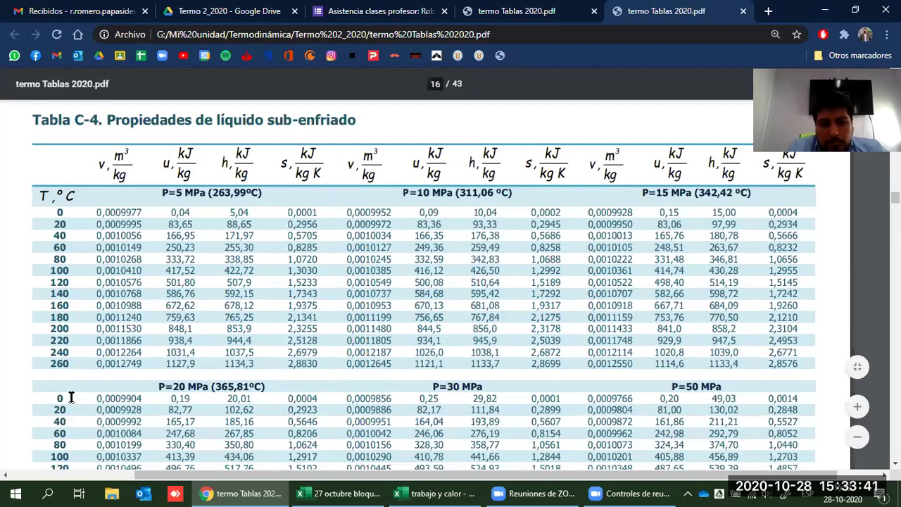
scroll(62, 380, "down", 5)
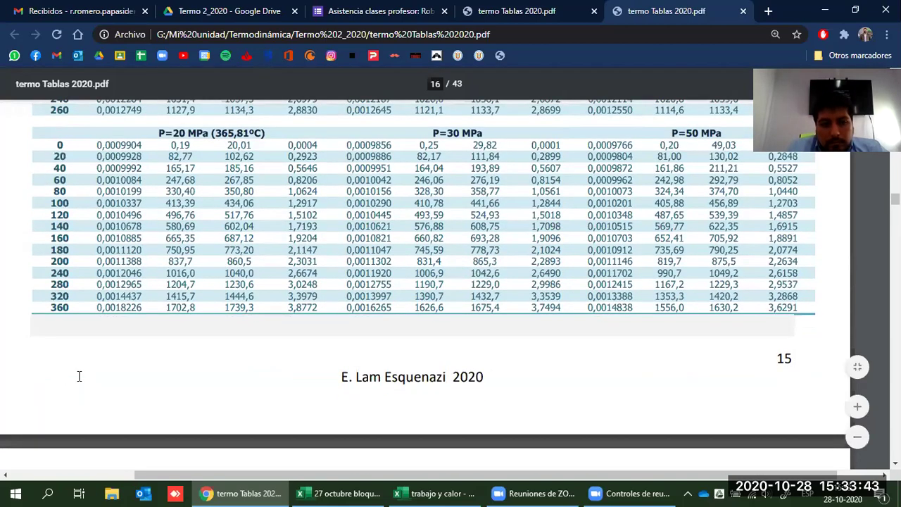
scroll(56, 303, "up", 3)
scroll(63, 296, "down", 3)
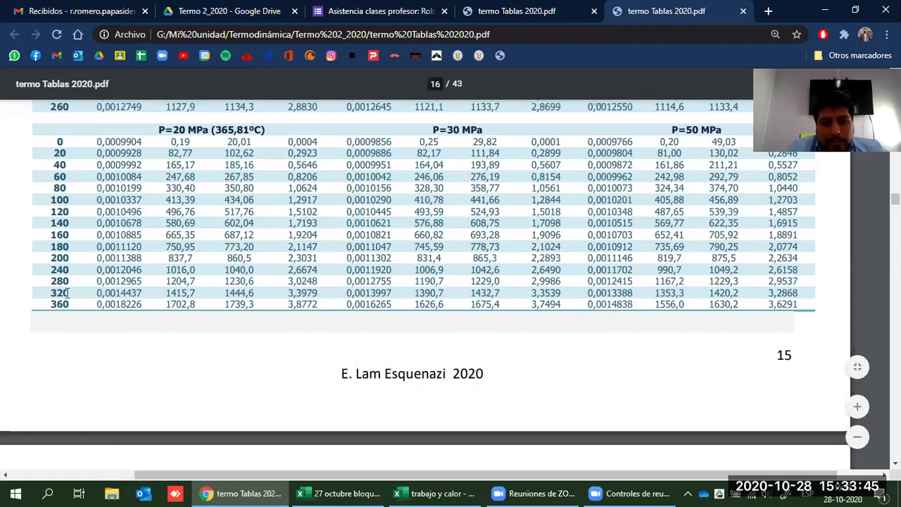
left_click(119, 211)
scroll(109, 257, "up", 1)
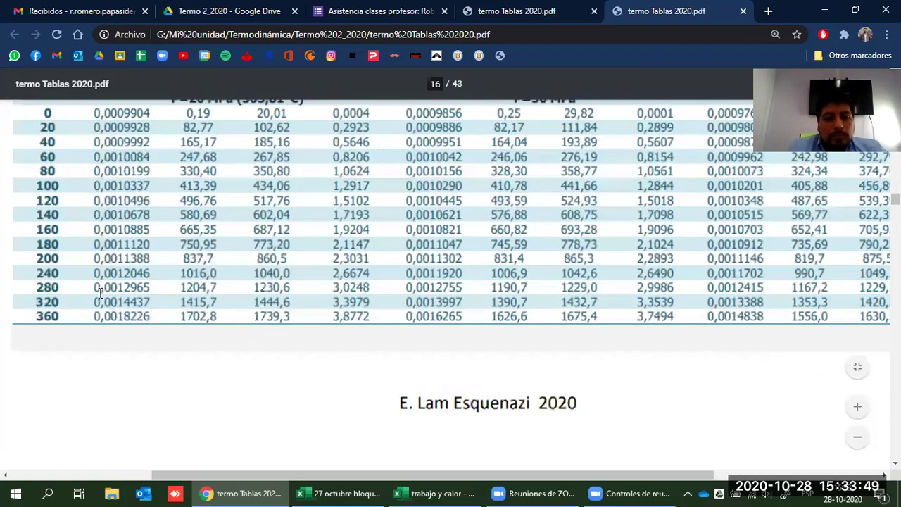
scroll(100, 292, "up", 1)
scroll(143, 307, "down", 1)
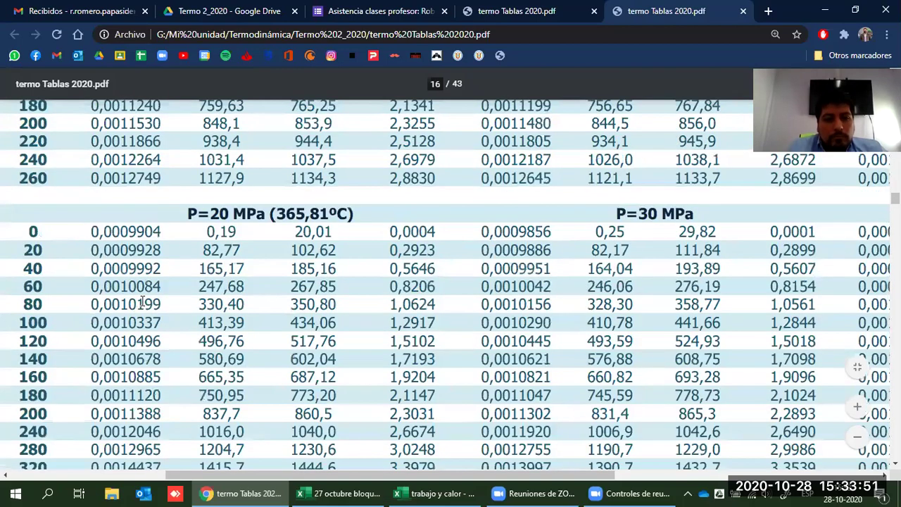
scroll(139, 292, "up", 1)
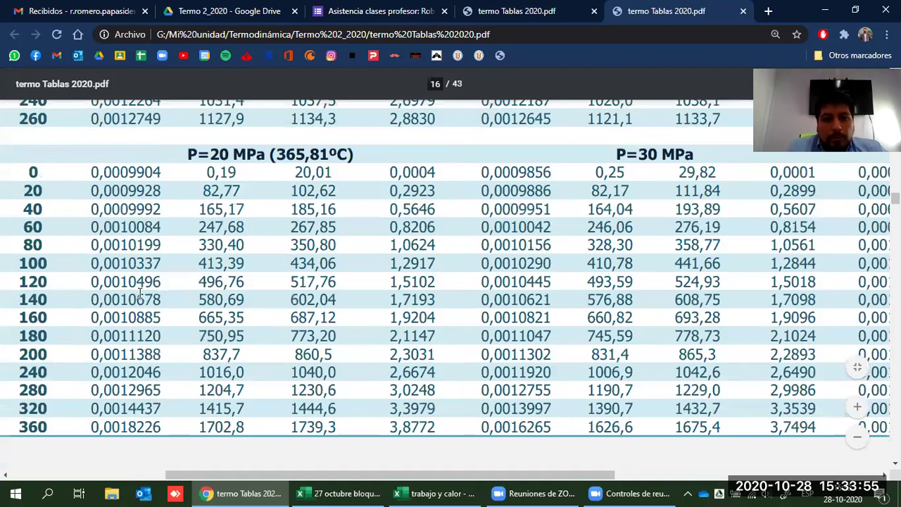
left_click_drag(179, 134, 271, 167)
left_click_drag(362, 172, 362, 174)
left_click_drag(9, 398, 182, 419)
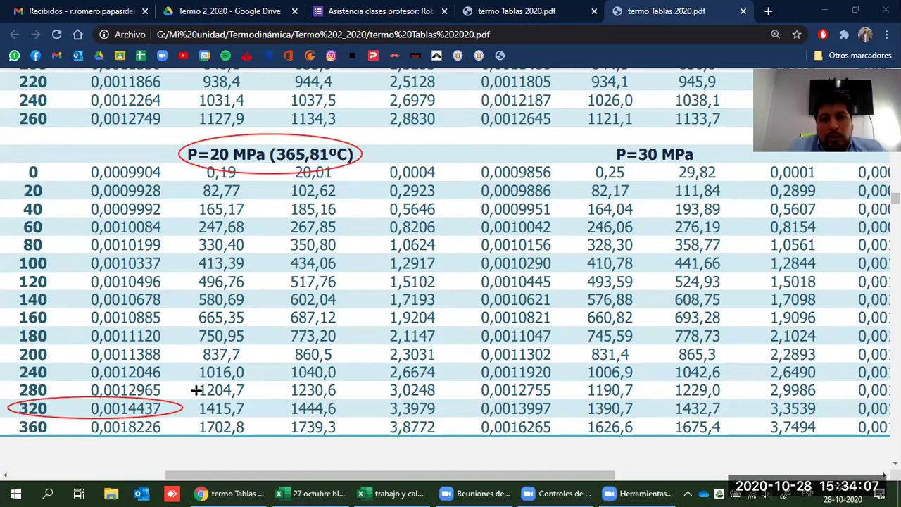
- Switch to Excel and fill the middle row of the T= 320ºC table with 0,0014437 in A65 and 20 MPa in B65
key("alt+Tab")
left_click(103, 381)
type("0")
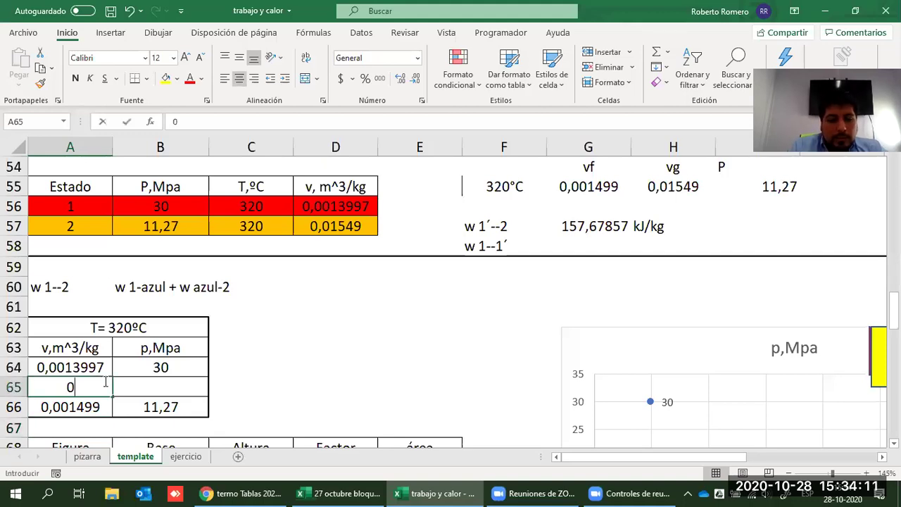
type(",0014437")
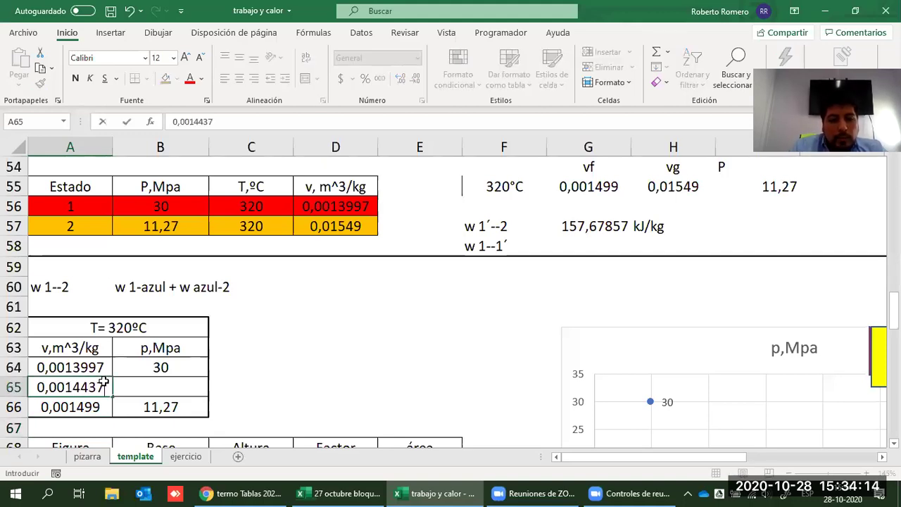
key("Tab")
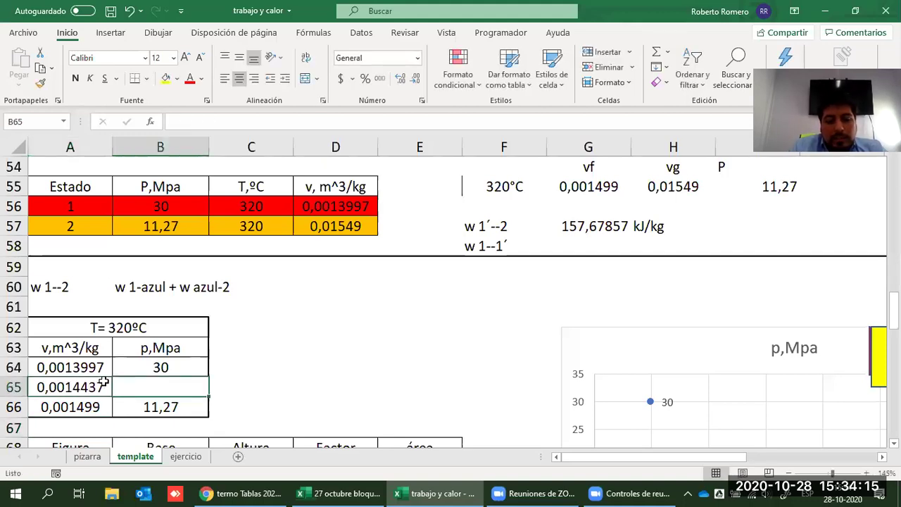
type("1")
key("BackSpace")
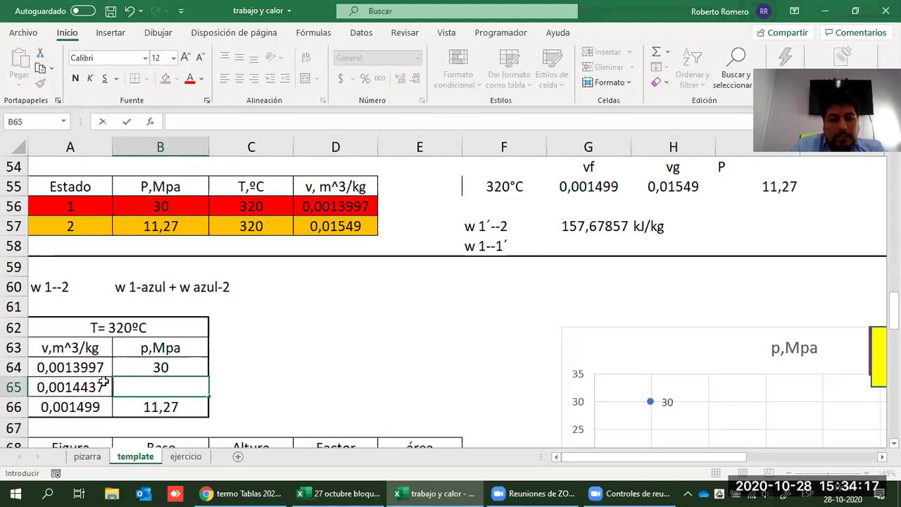
type("20")
key("Return")
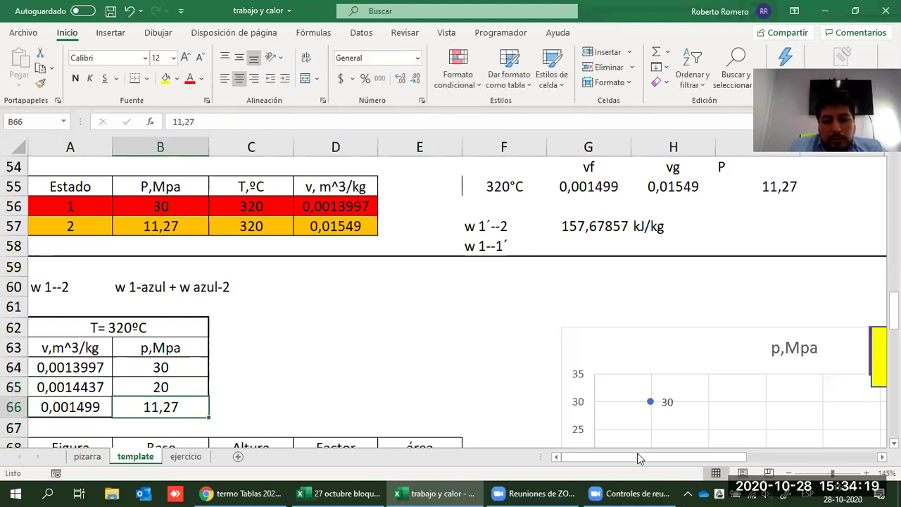
- Examine the p,Mpa chart of the T= 320ºC points and the empty area table beside it
scroll(609, 356, "down", 2)
scroll(610, 356, "right", 2)
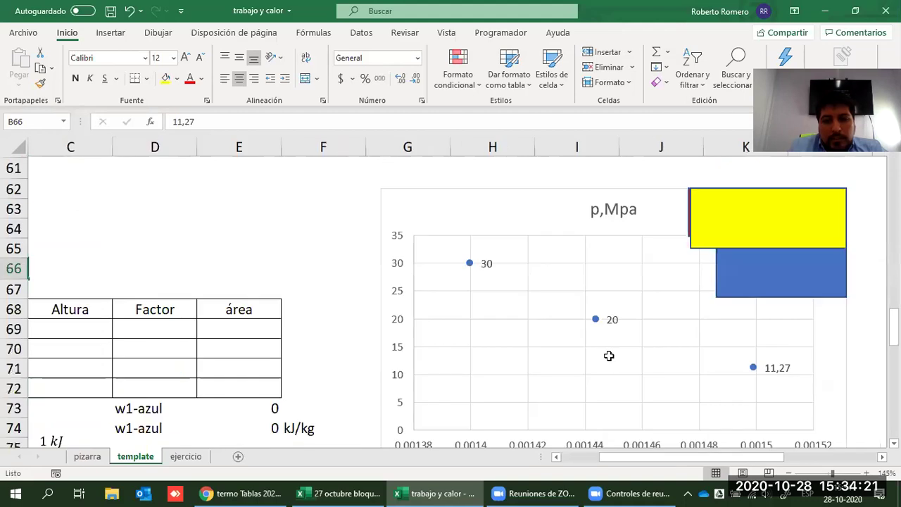
scroll(469, 267, "down", 2)
scroll(468, 264, "up", 2)
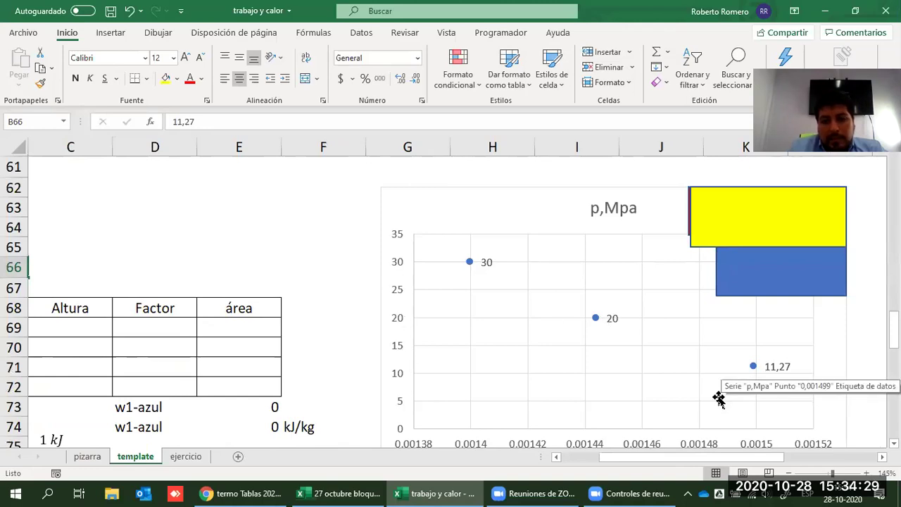
scroll(732, 351, "down", 2)
scroll(754, 282, "down", 1)
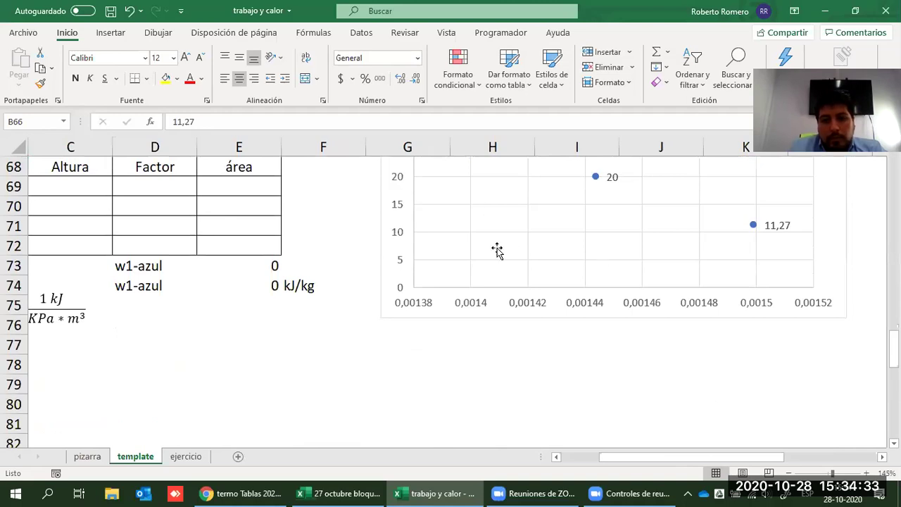
- Place the green triangle between the 30 and 20 points of the p,Mpa chart and the blue rectangle directly beneath it
scroll(483, 342, "up", 3)
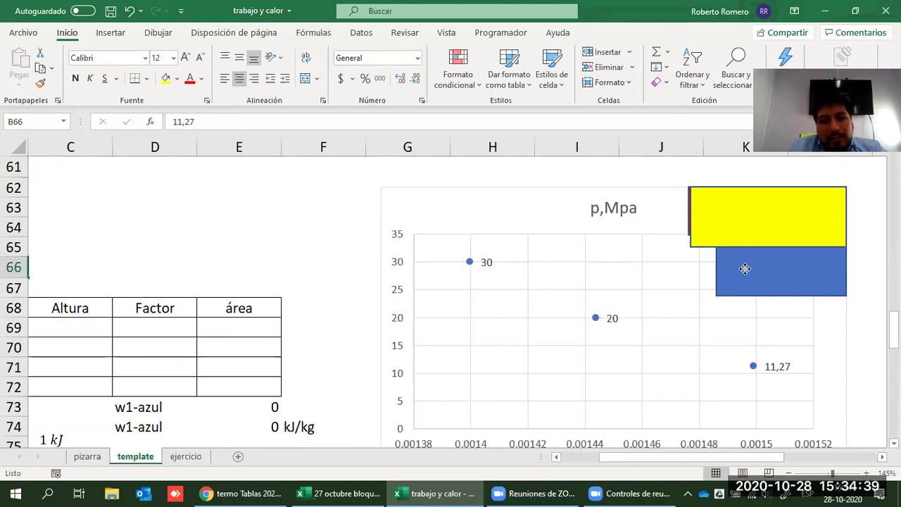
left_click_drag(745, 269, 740, 286)
left_click_drag(737, 247, 748, 278)
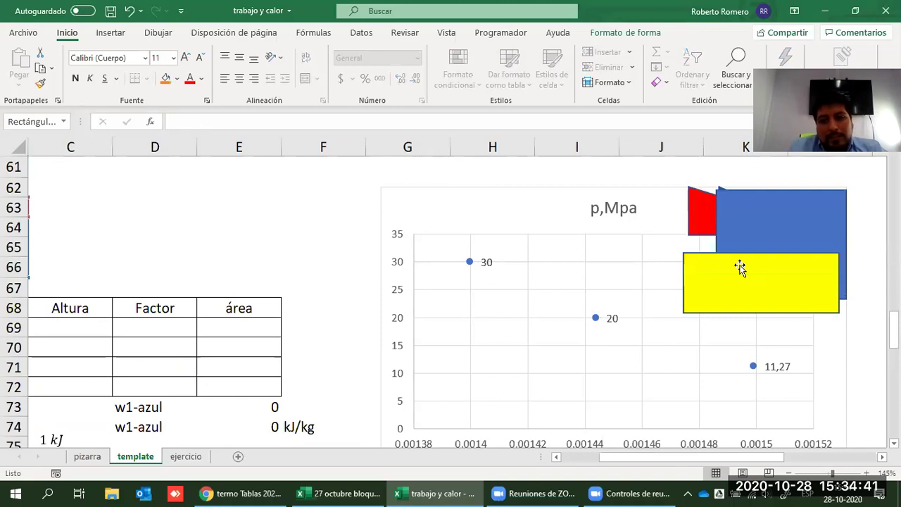
left_click_drag(719, 224, 721, 269)
left_click(715, 227)
mouse_move(494, 297)
left_mouse_down()
mouse_move(493, 285)
mouse_move(501, 287)
left_mouse_up()
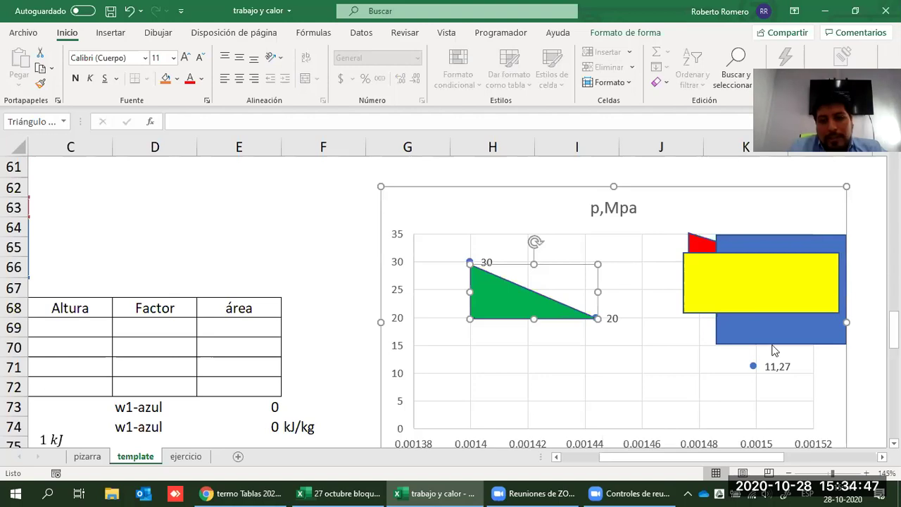
left_click_drag(772, 328, 526, 413)
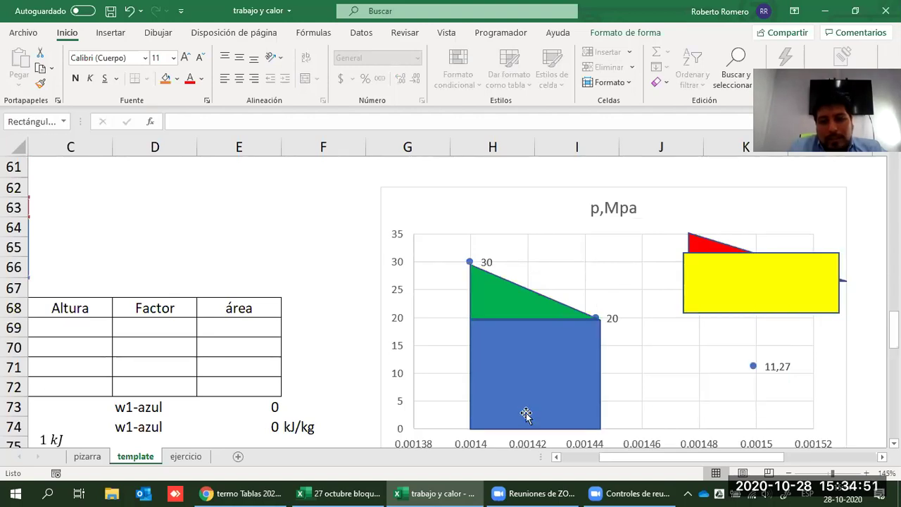
- Fit the red triangle between the chart's 20 and 11,27 points and align the blue rectangle with its edge
left_click_drag(697, 246, 684, 253)
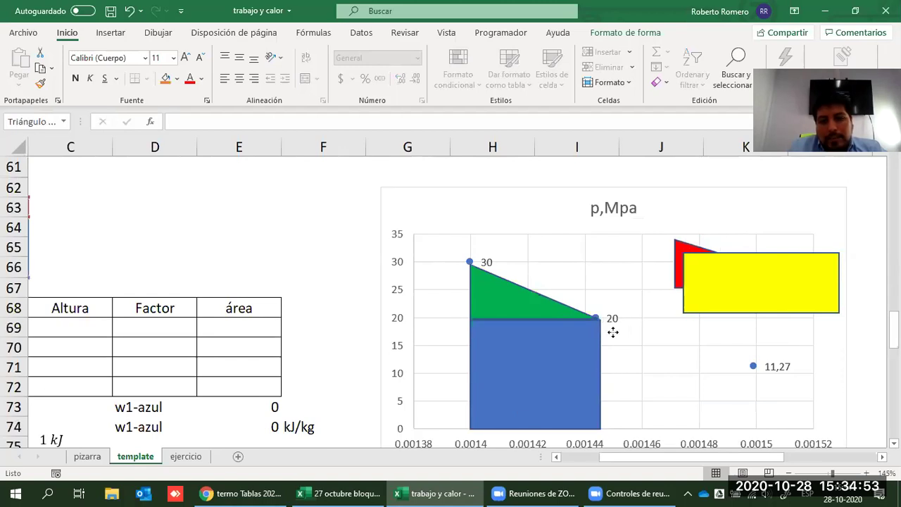
left_click_drag(613, 332, 606, 331)
left_click(583, 338)
left_click_drag(583, 338, 582, 339)
key("Up")
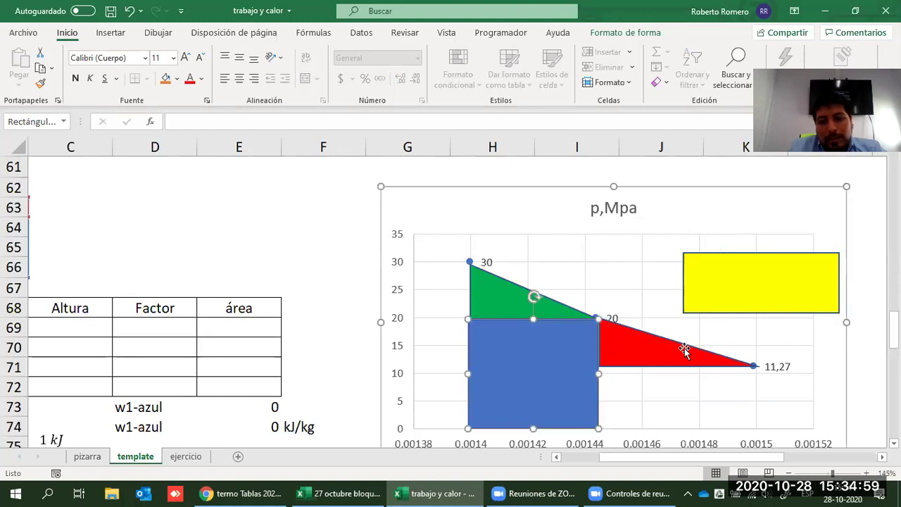
- Place the yellow rectangle beneath the red triangle, reaching down to the chart's horizontal axis
left_click(764, 297)
left_click_drag(762, 289, 673, 400)
key("Escape")
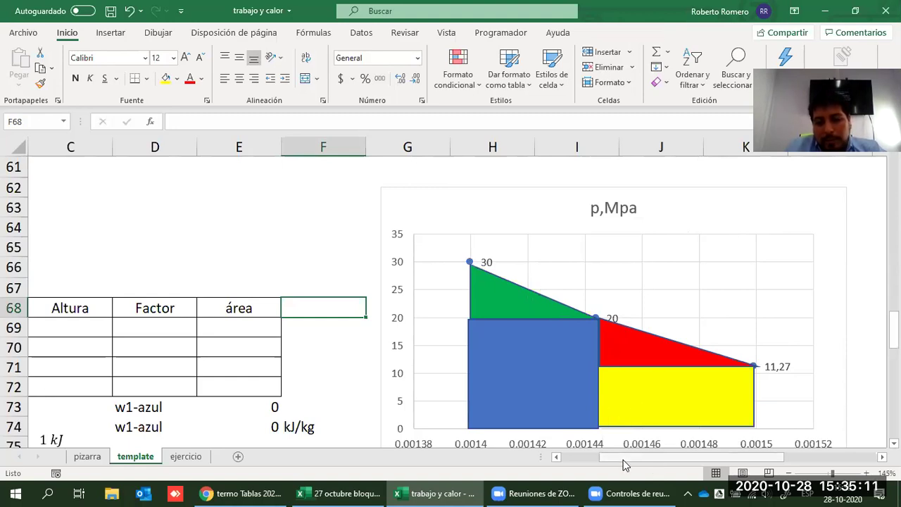
- Review the Figura table rows and the T= 320ºC volume and pressure values alongside the coloured areas of the chart
left_click_drag(623, 463, 615, 466)
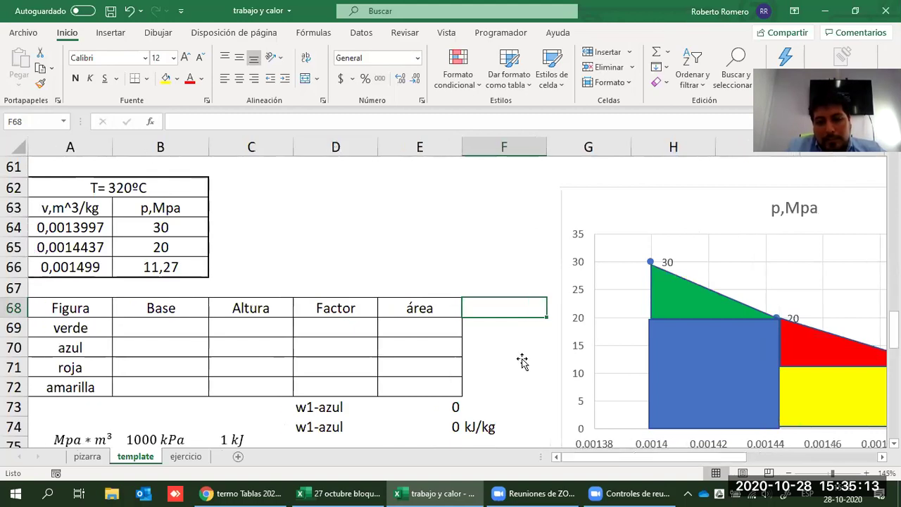
left_click(520, 362)
scroll(503, 364, "down", 1, "ctrl")
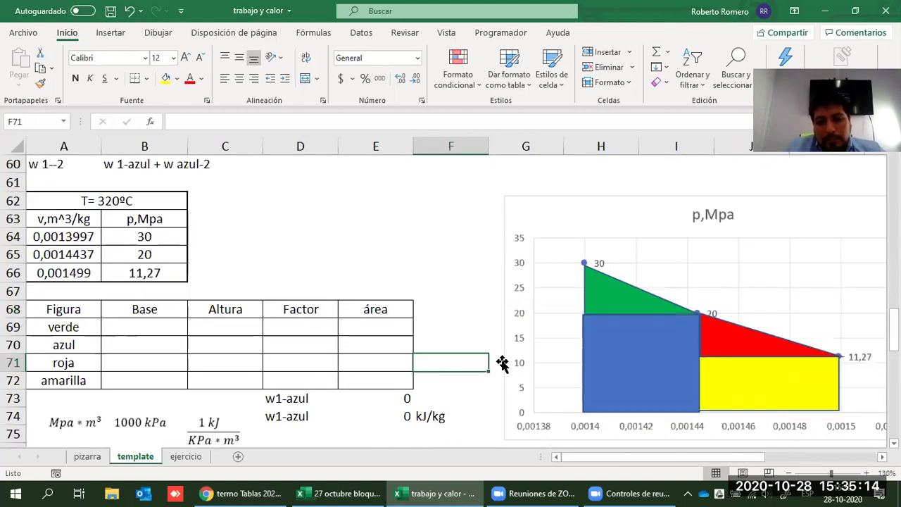
left_click(89, 344)
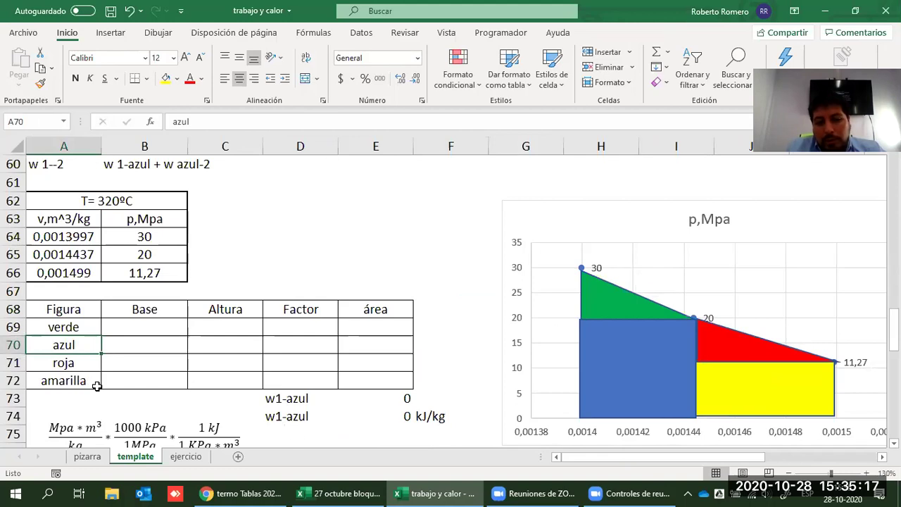
left_click(97, 382)
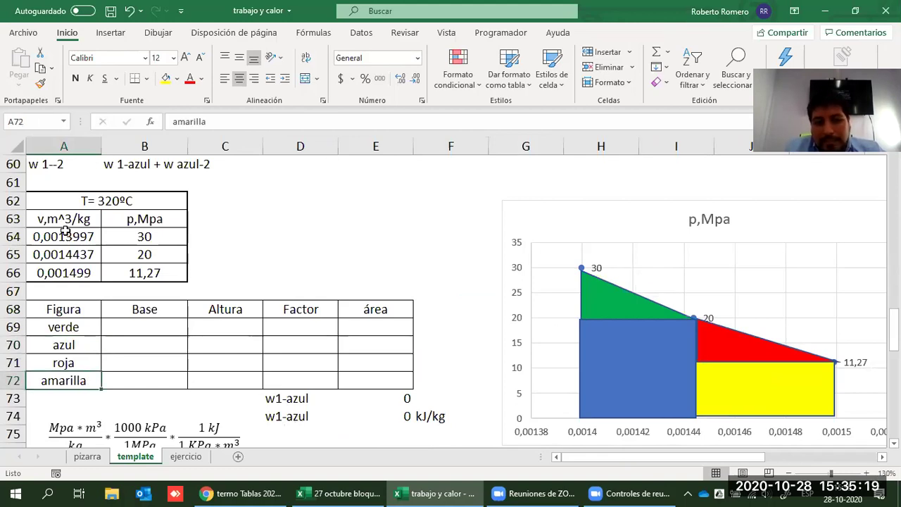
left_click_drag(66, 219, 66, 235)
left_click_drag(216, 303, 162, 273)
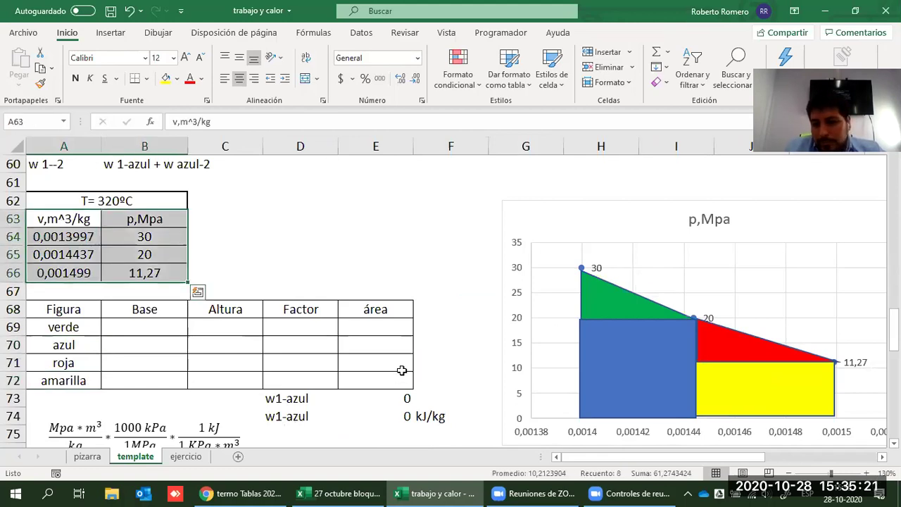
- Calculate the verde base in B69 with the formula =(A65-A64)
left_click(158, 326)
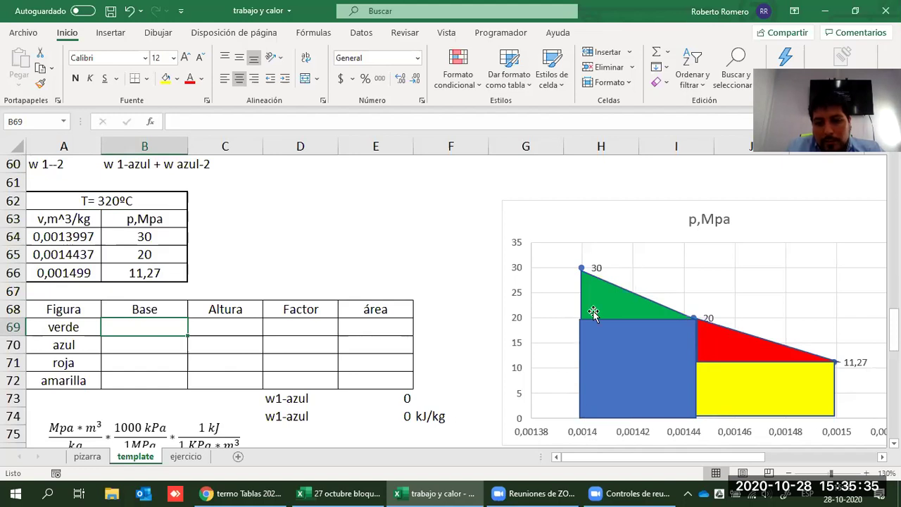
left_click_drag(620, 300, 609, 293)
key("ctrl+z")
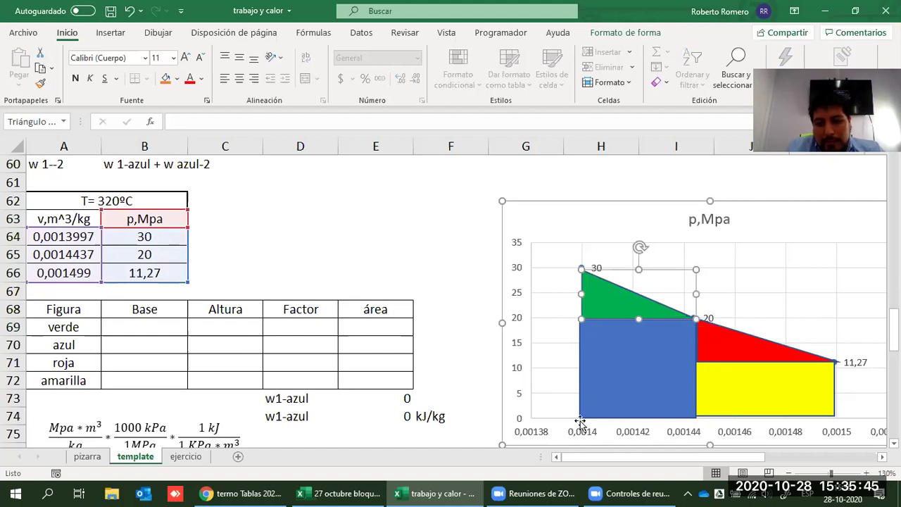
left_click(156, 324)
type("=(")
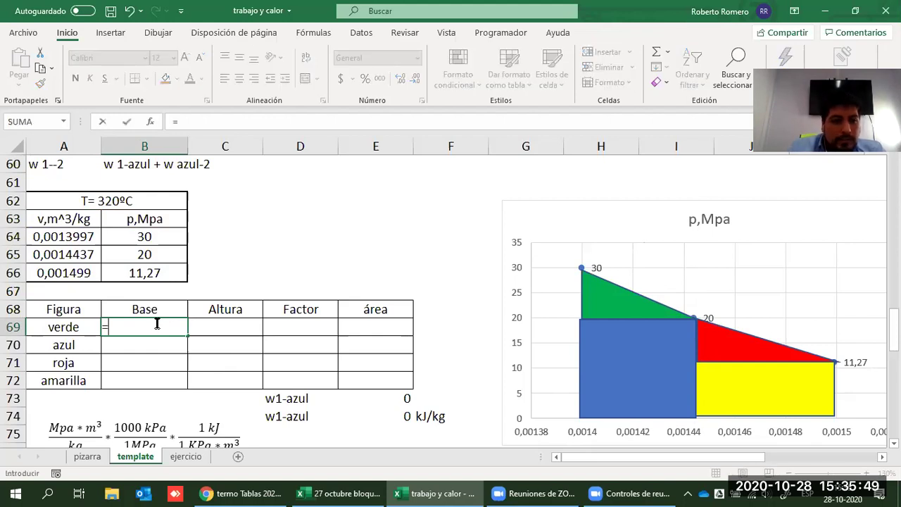
left_click(81, 254)
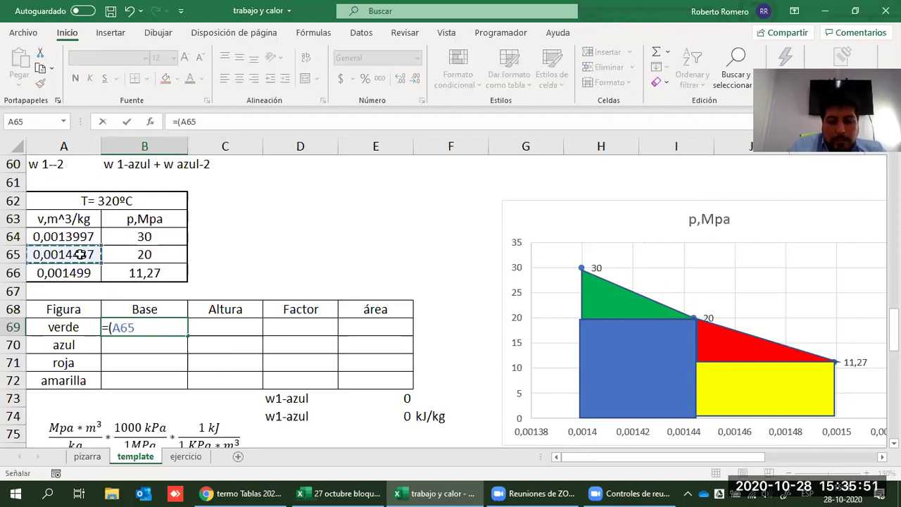
type("-")
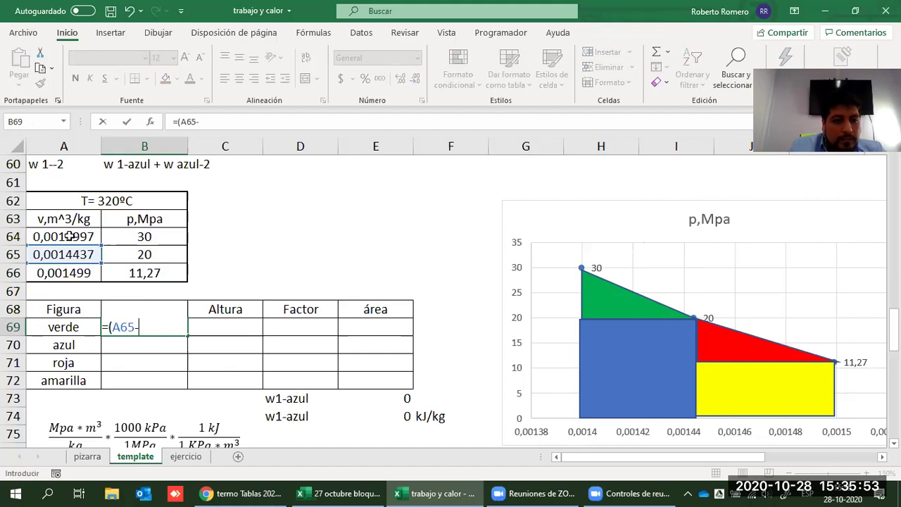
left_click(70, 236)
key("Return")
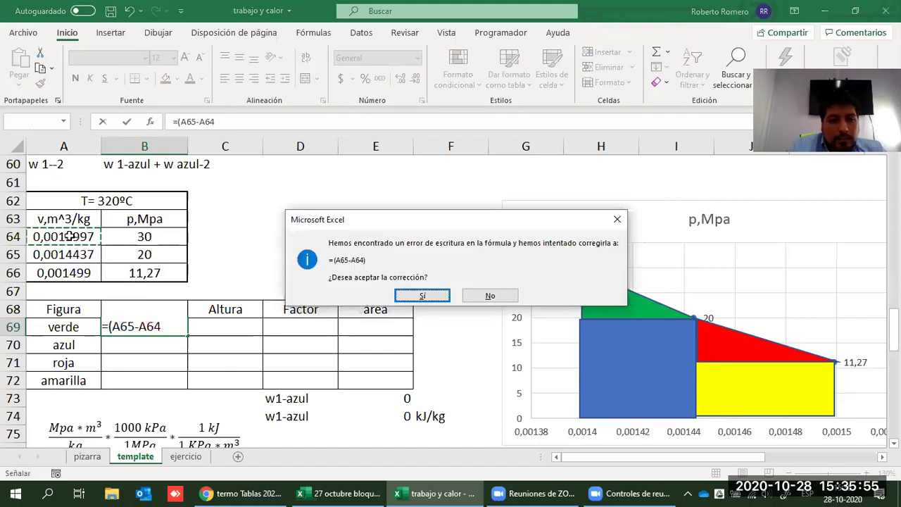
key("Return")
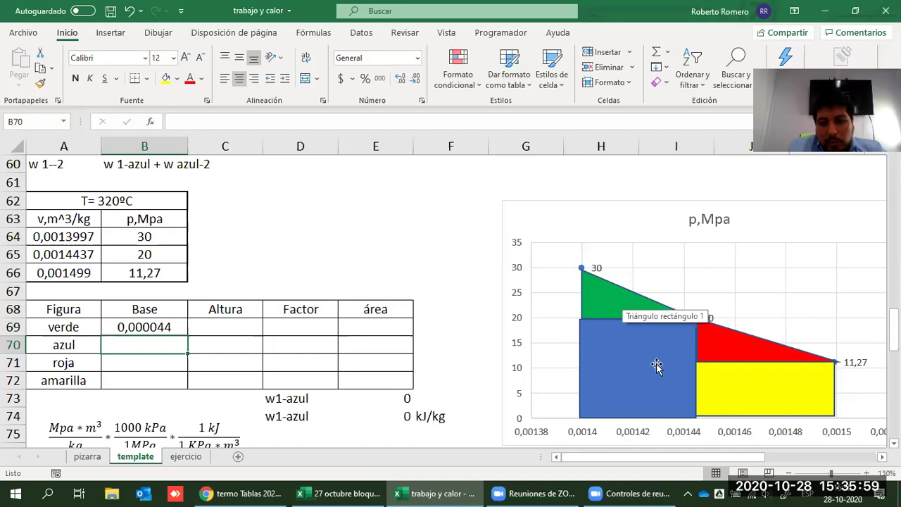
- Copy the verde base from B69 into the azul base cell B70 so it holds the same value, 0,000044
left_click(142, 326)
key("ctrl+c")
left_click(153, 346)
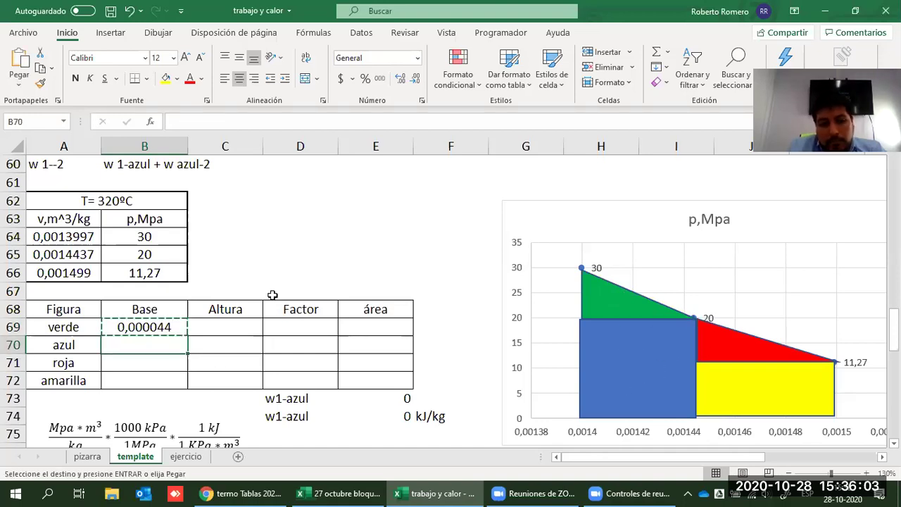
key("ctrl+v")
left_click(292, 258)
left_click(175, 343)
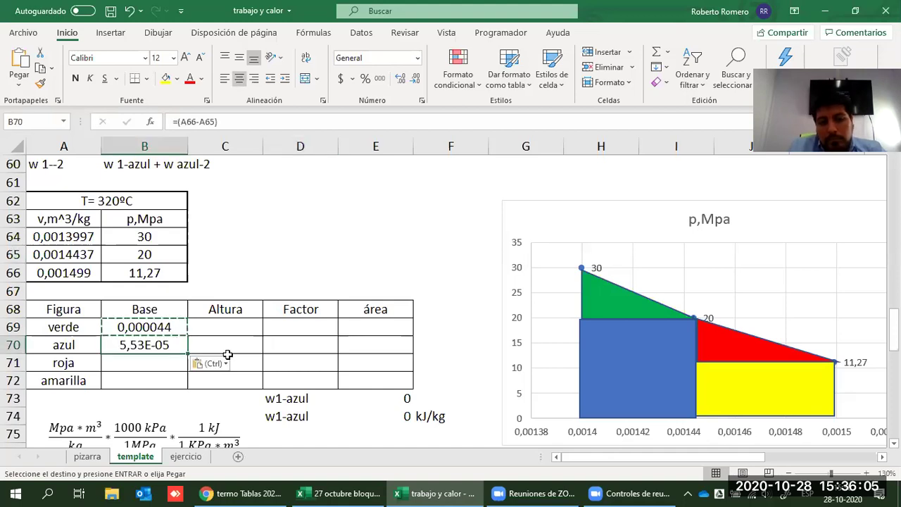
key("Delete")
right_click(176, 350)
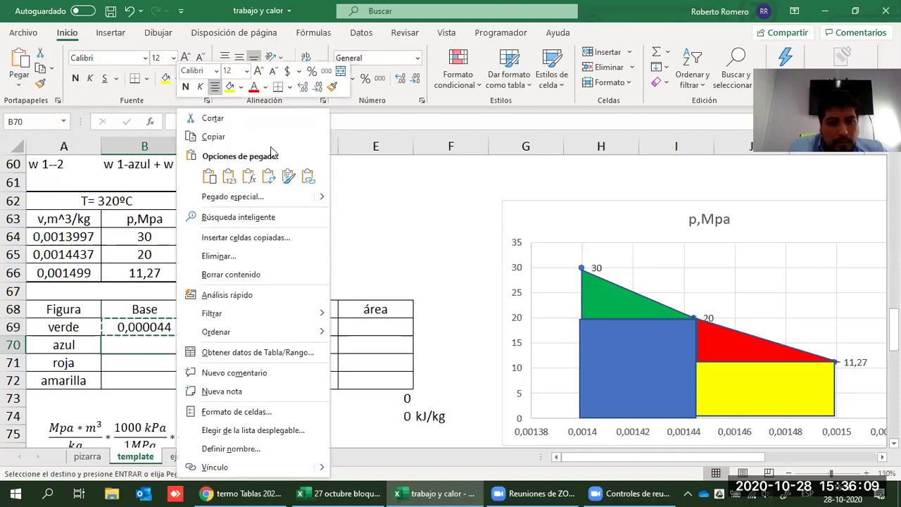
left_click(387, 214)
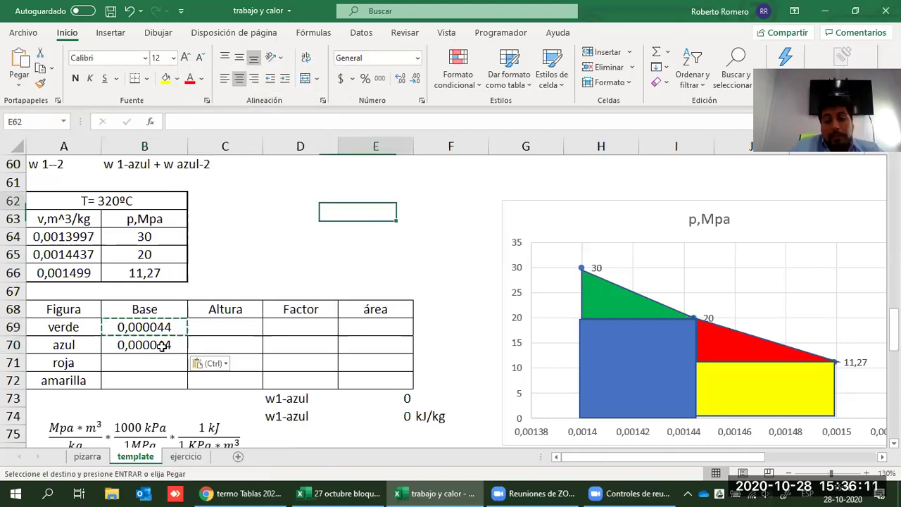
left_click(377, 202)
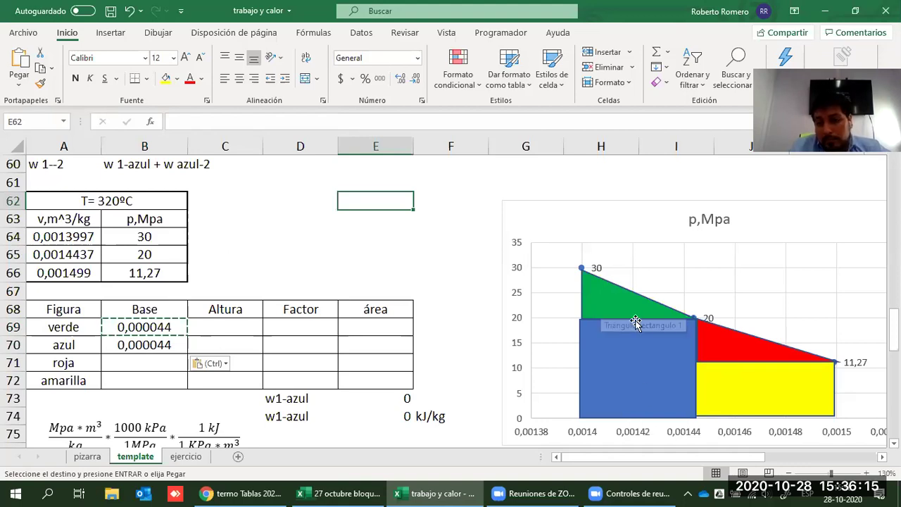
- Calculate the roja base in B71 with the formula =(A66-A65)
left_click(162, 365)
key("Escape")
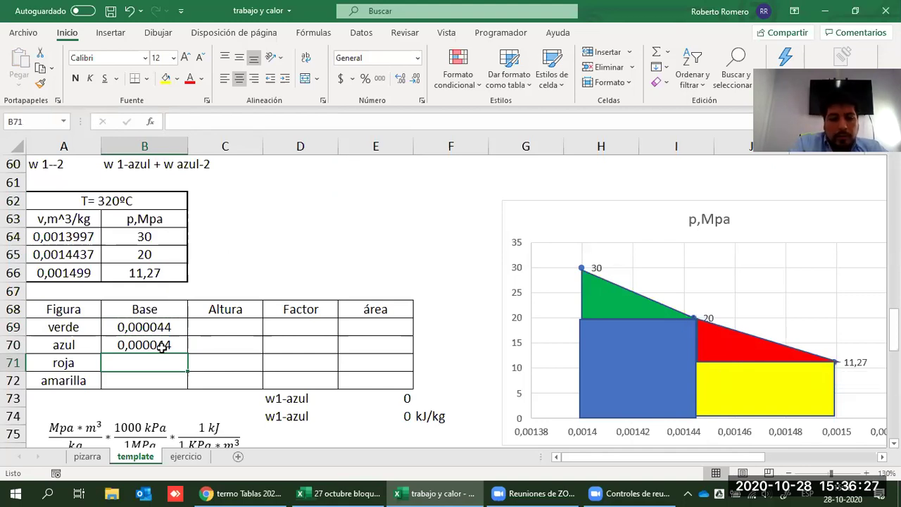
type("=(")
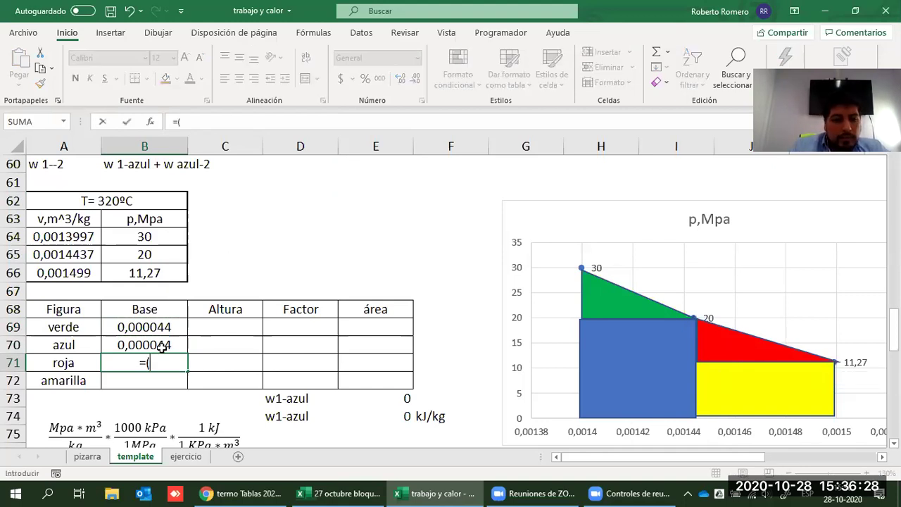
left_click(73, 273)
type("-")
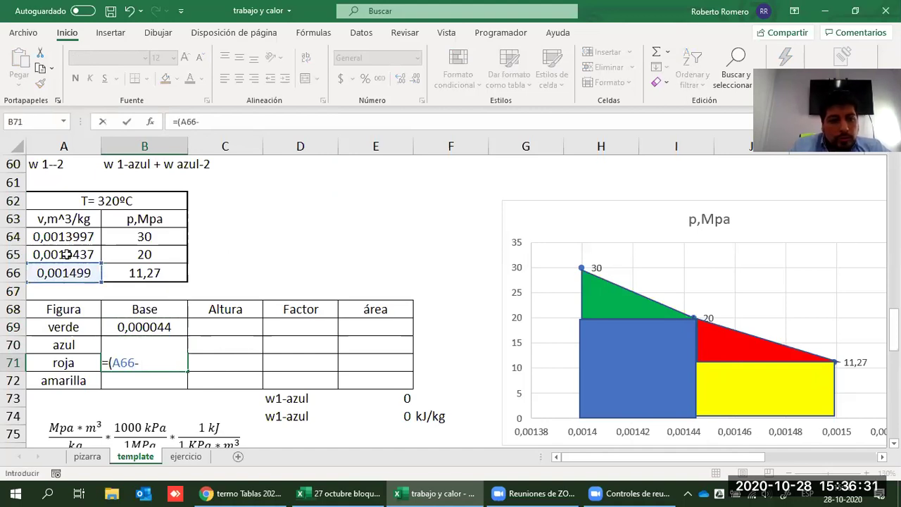
left_click(67, 255)
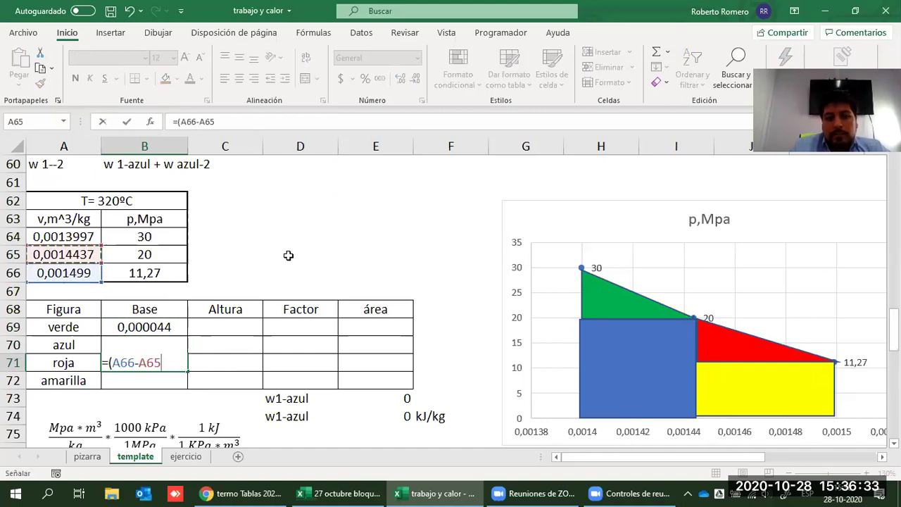
type(")")
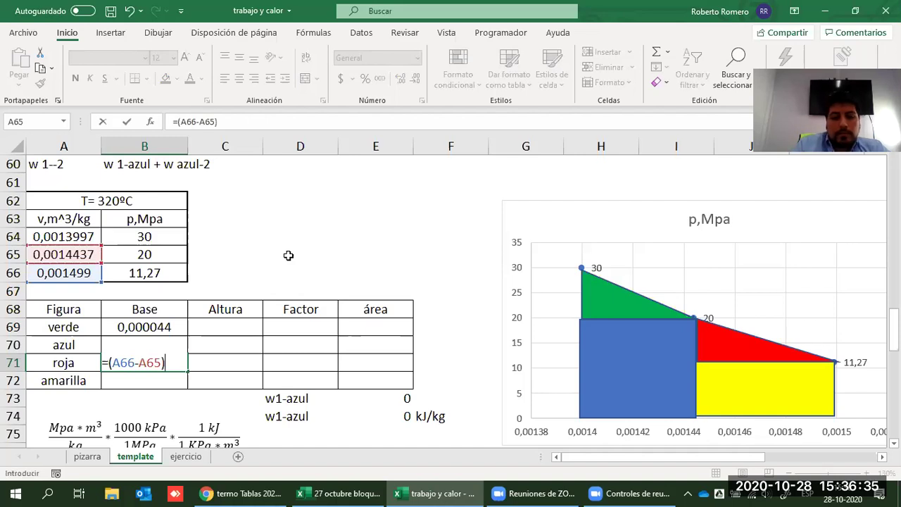
key("Return")
- Copy the roja base from B71 into the amarilla base cell B72 so both hold 5,53E-05
key("Up")
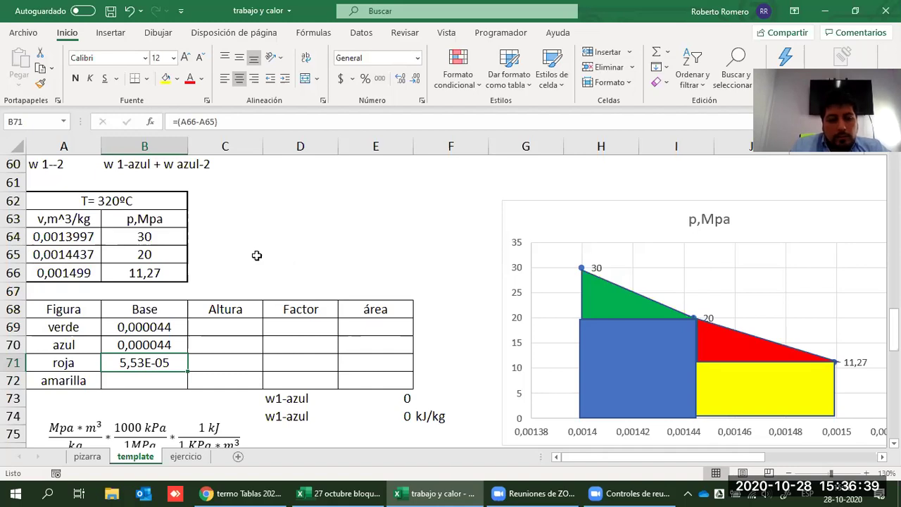
key("ctrl+c")
right_click(155, 381)
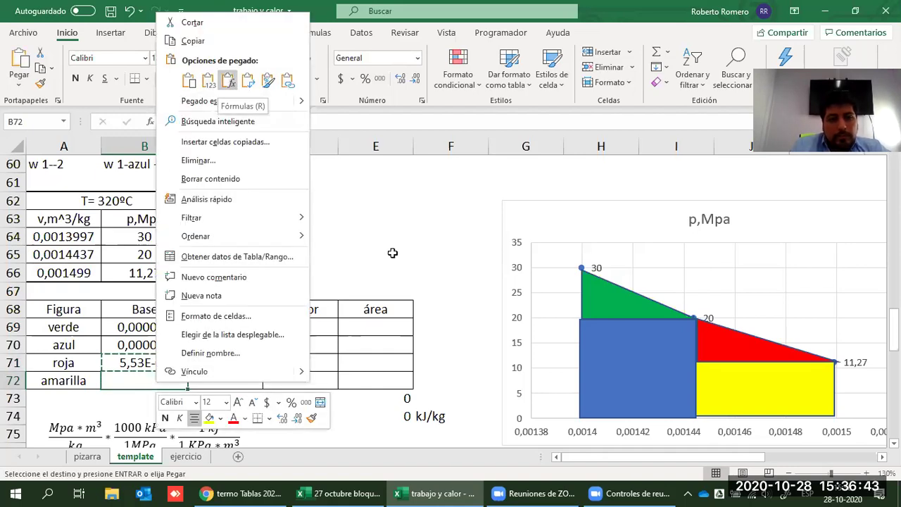
key("Return")
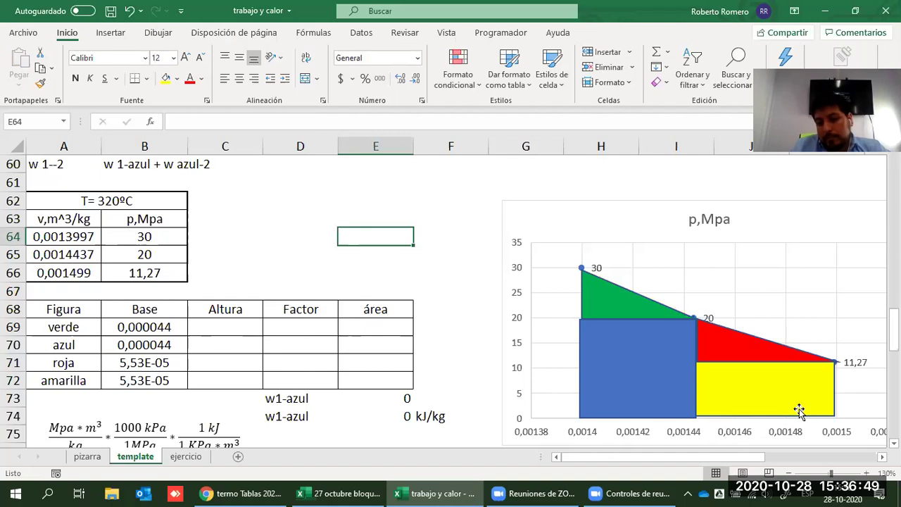
- Enter the heights in the Altura column: 10 for verde in C69 and 20 for azul in C70
left_click(242, 327)
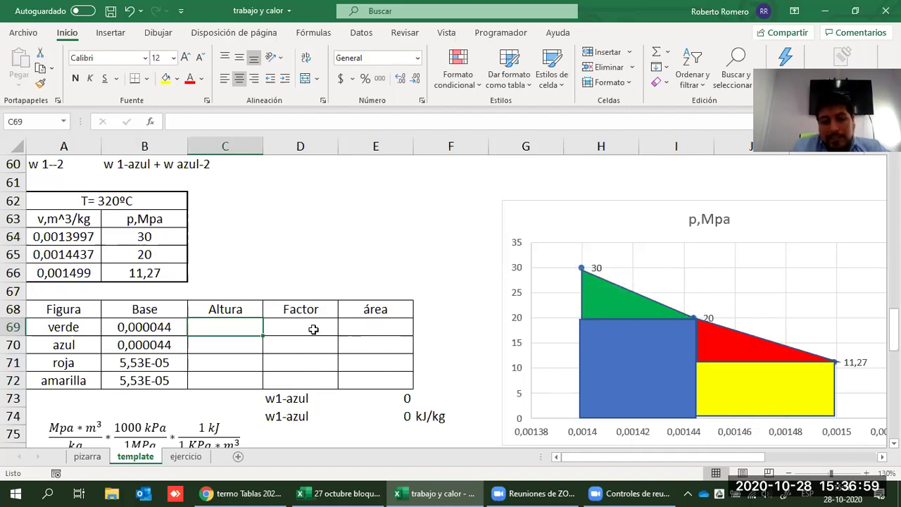
type("10")
key("Return")
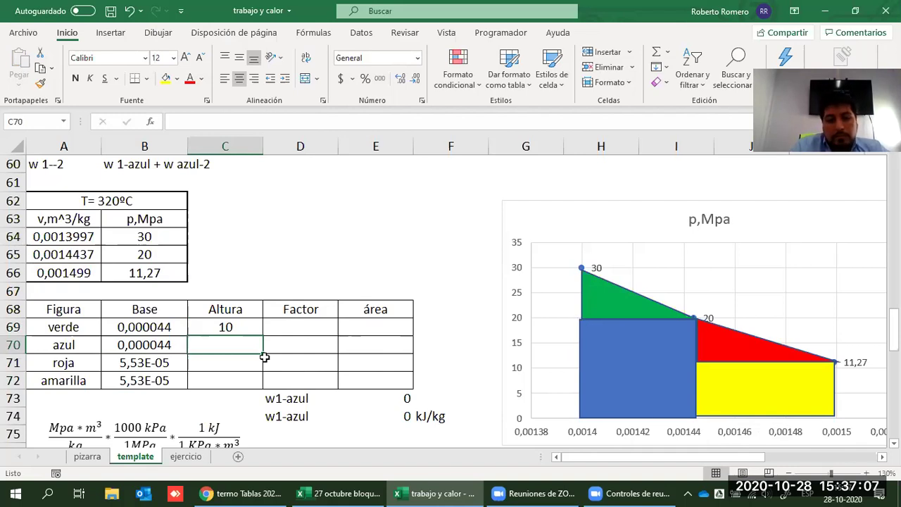
type("20")
key("Return")
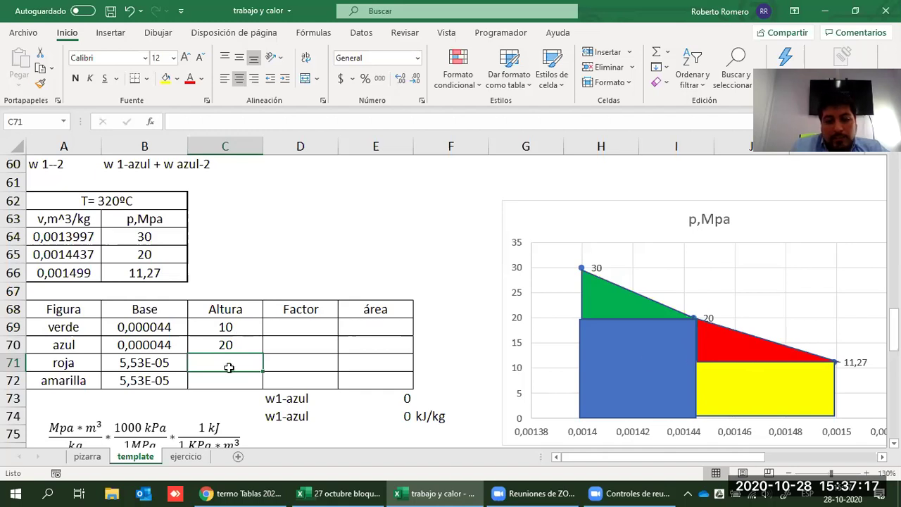
- Fill in the remaining heights: =B65-B66 for roja in C71 and 11,27 for amarilla in C72
type("=")
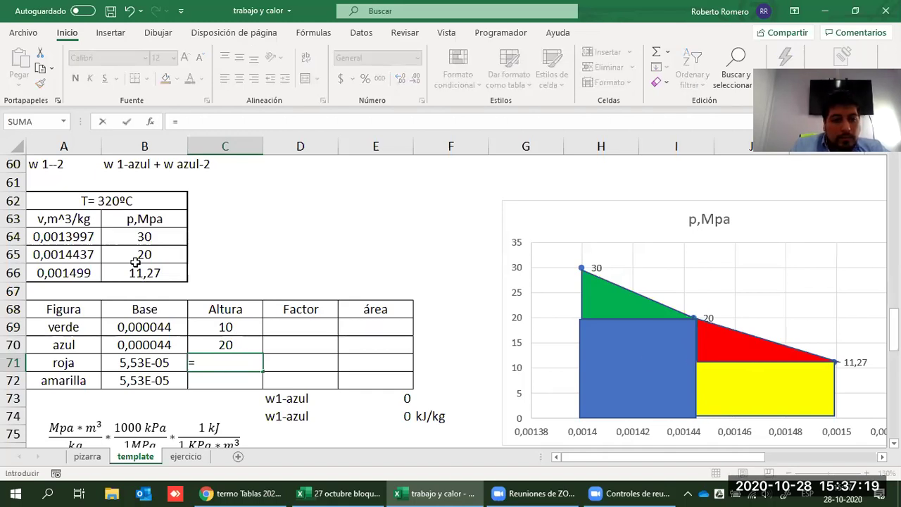
left_click(145, 254)
type("-")
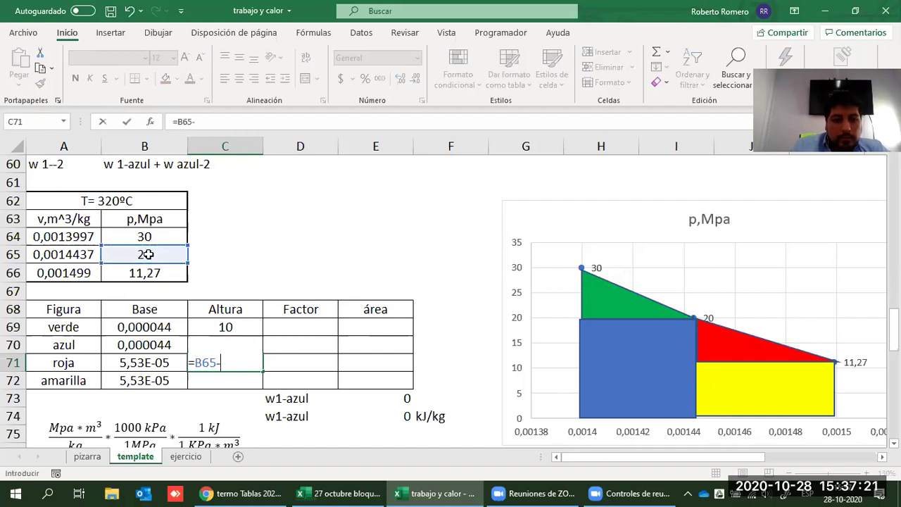
left_click(181, 273)
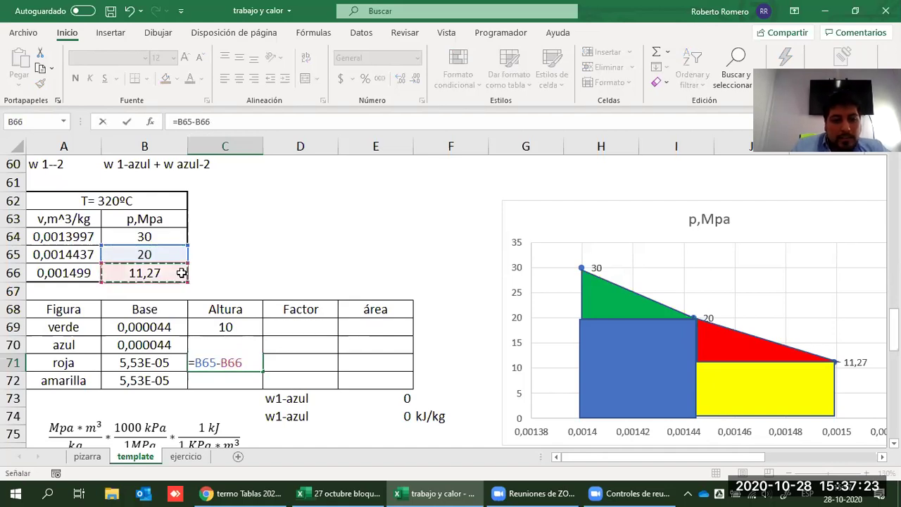
key("Return")
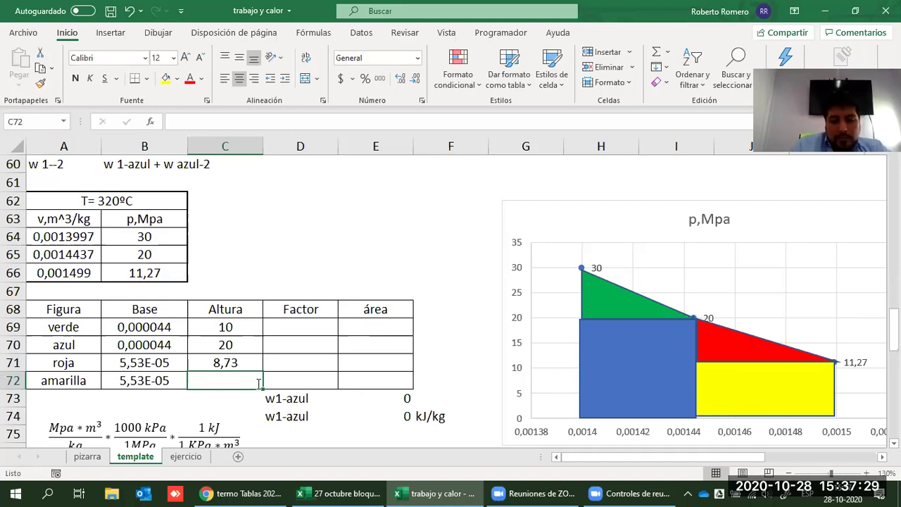
type("11,27")
key("Return")
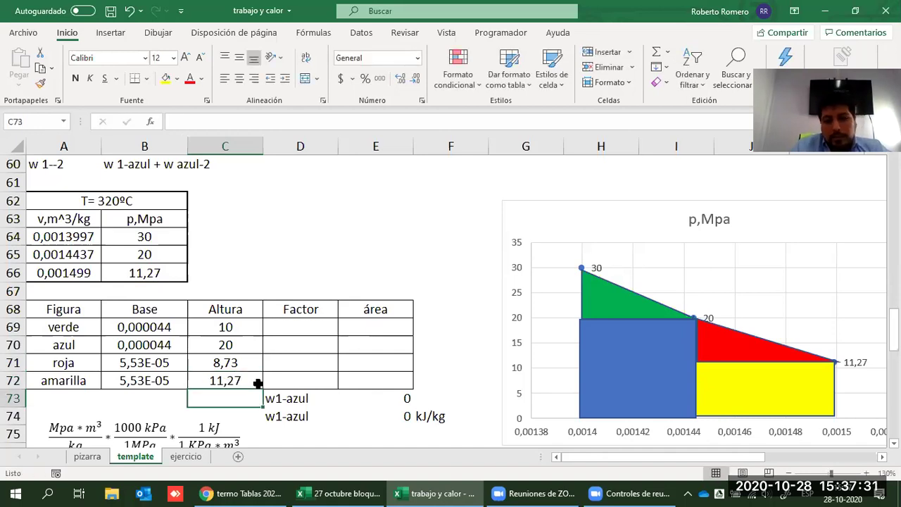
- Enter the factors in the Factor column: 0,5 for verde, 1 for azul, 0,5 for roja and 1 for amarilla
key("Up")
key("Right")
key("Up")
key("Up")
key("Up")
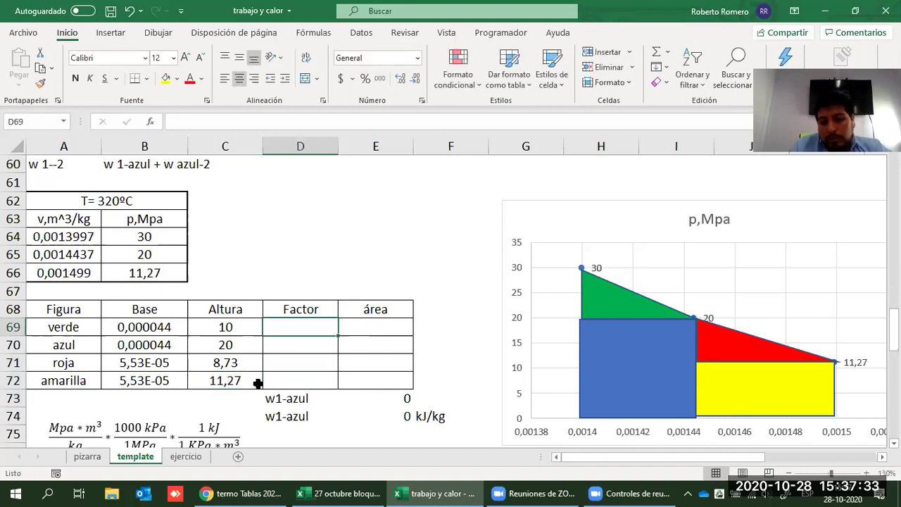
key("Up")
key("Down")
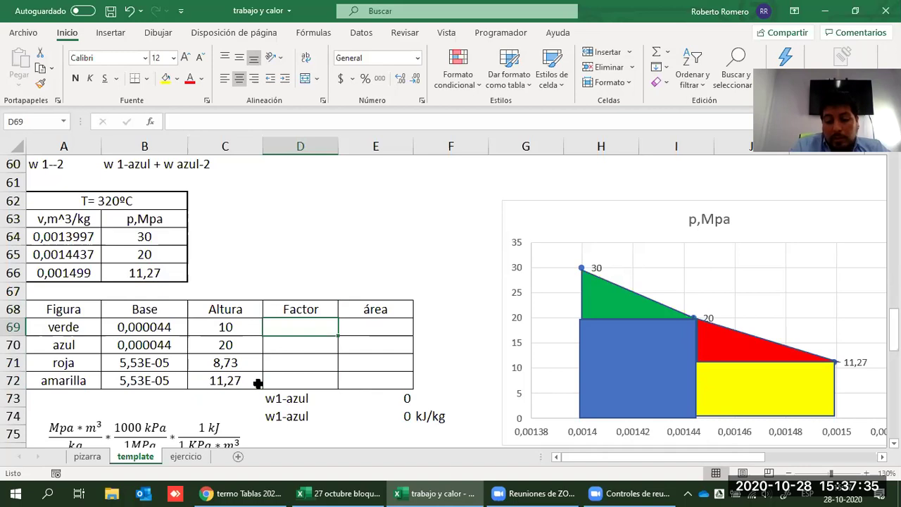
type("0,5")
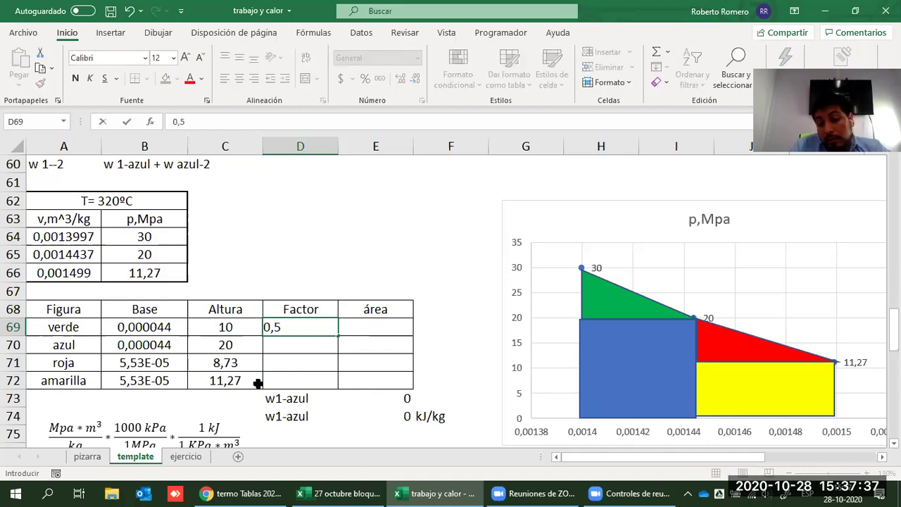
key("Return")
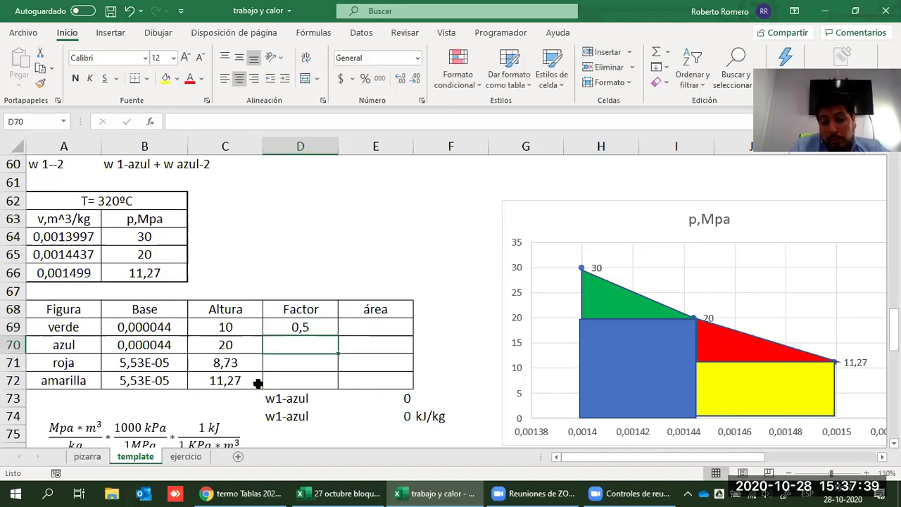
type("1")
key("Return")
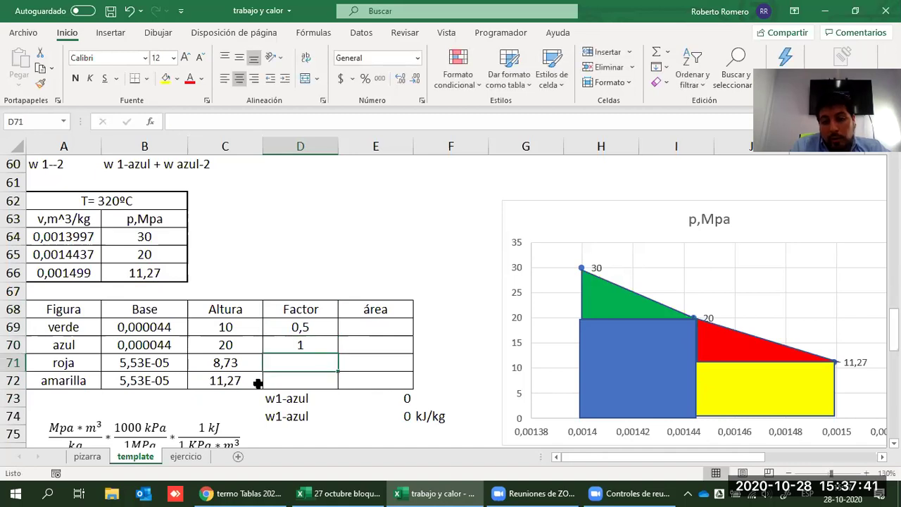
type("0,")
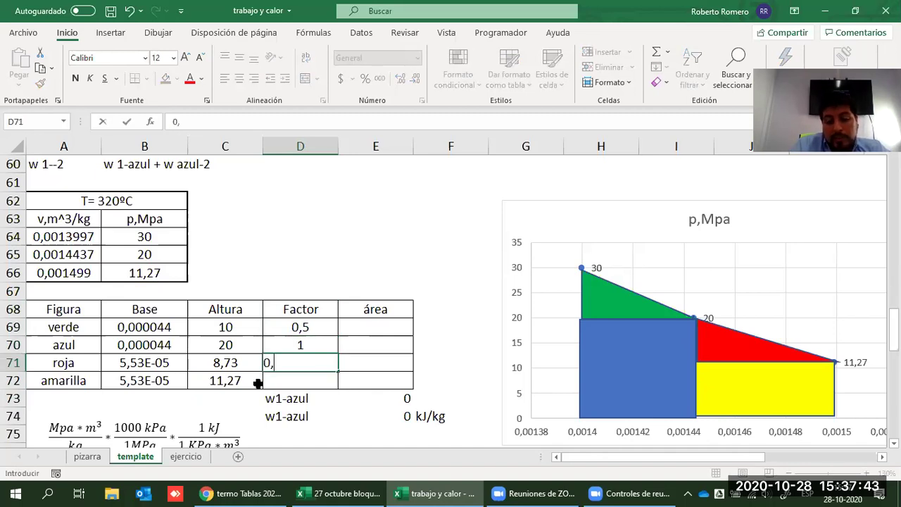
type("5")
key("Return")
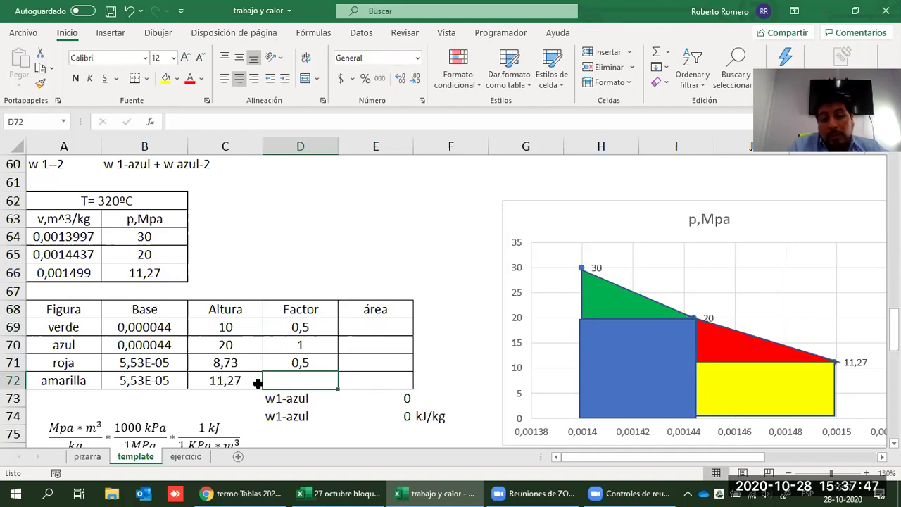
type("1")
key("Tab")
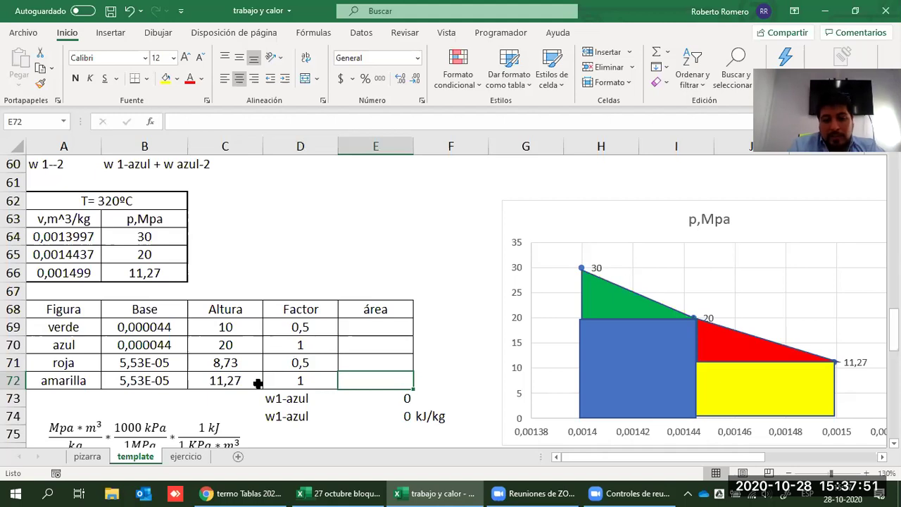
key("Up")
key("Up")
key("Up")
type("=")
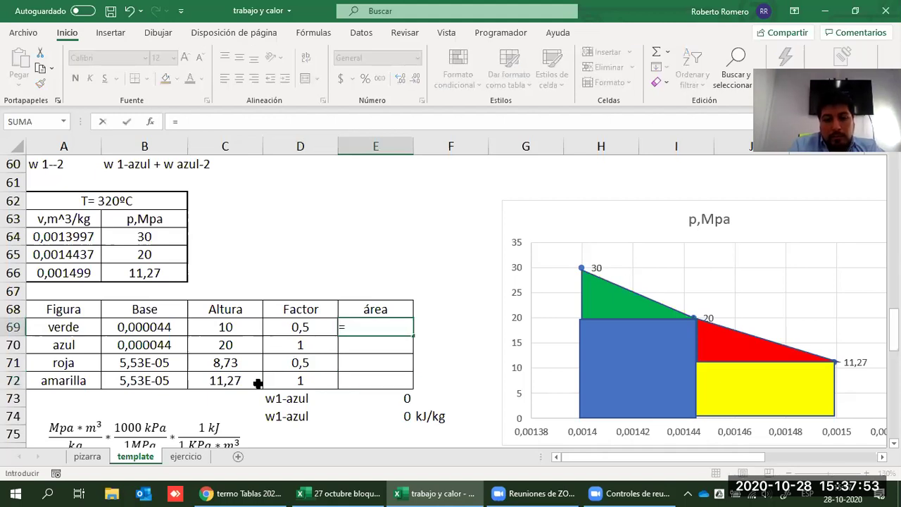
type("PRODUCTO")
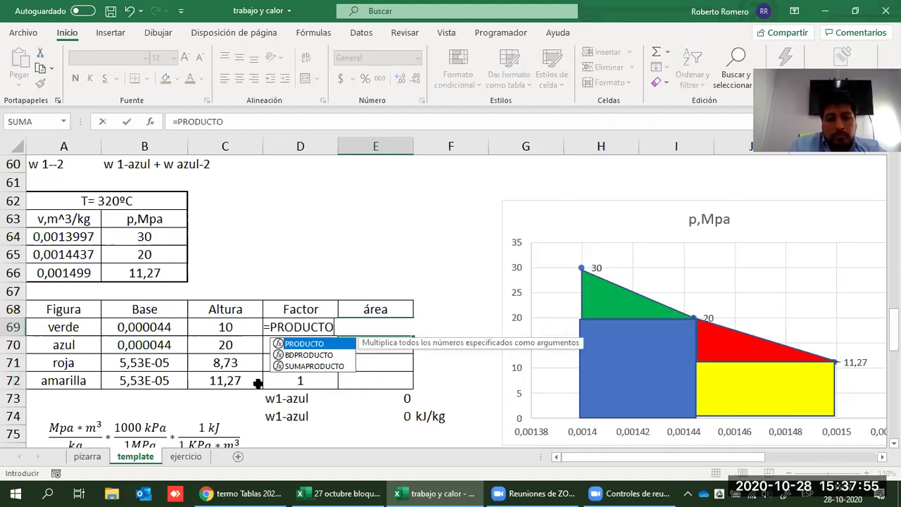
type("(")
key("Left")
key("shift+Left")
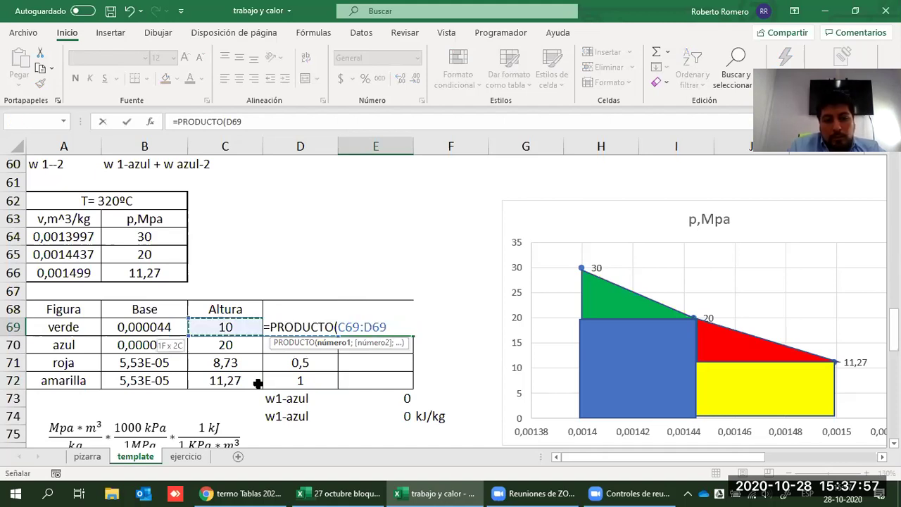
key("shift+Left")
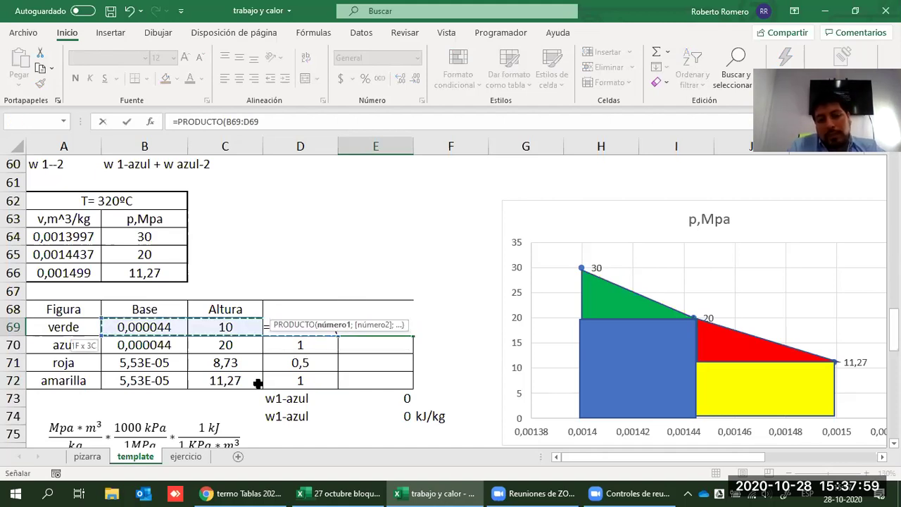
key("Escape")
- Calculate the verde area in E69 with the formula =B69*C69*D69
type("=")
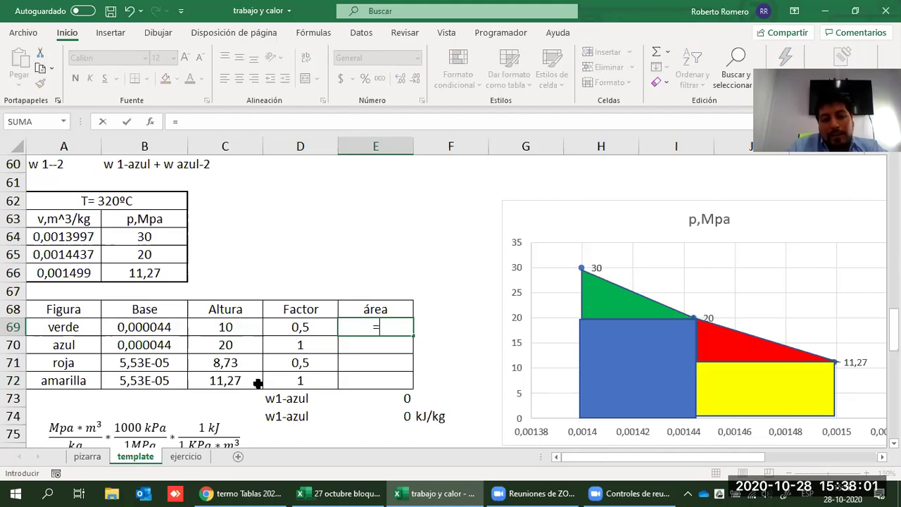
key("Left")
key("Left")
key("Left")
type("*")
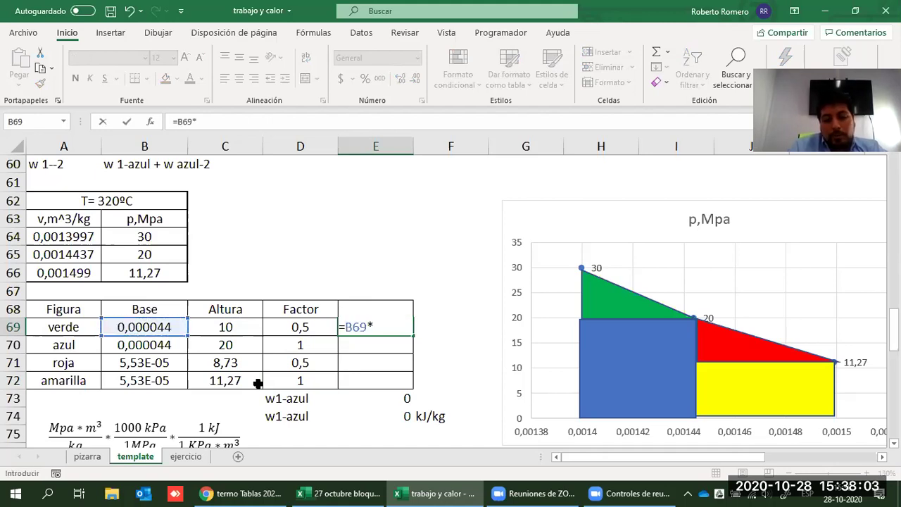
key("Left")
key("Left")
type("*")
key("Left")
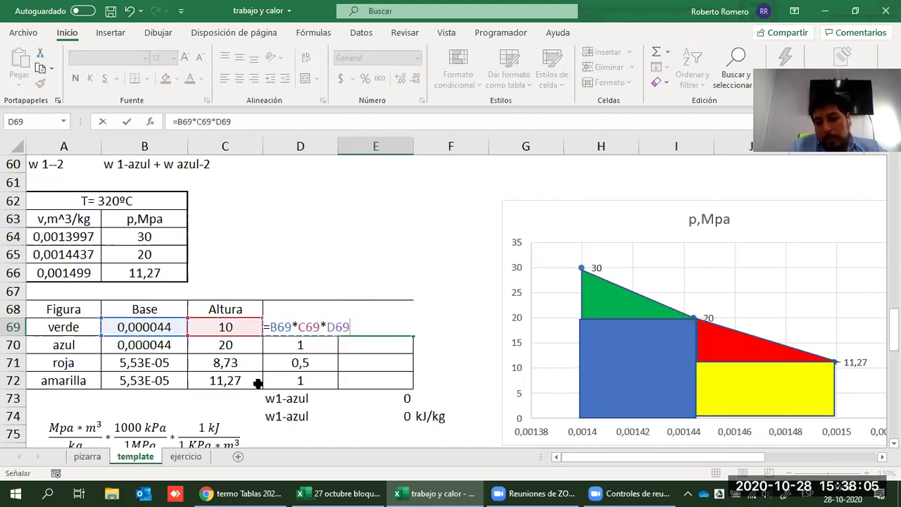
key("Return")
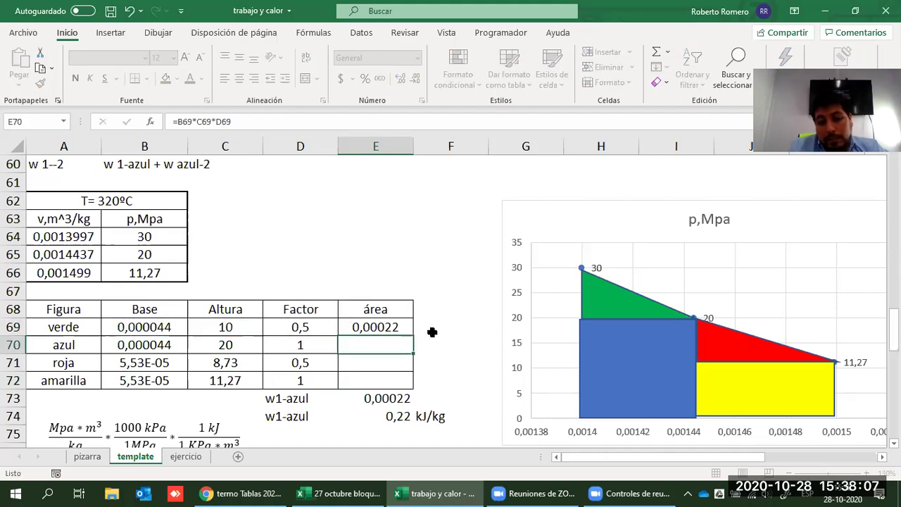
- Fill the verde area formula from E69 down through E72 for azul, roja and amarilla
key("Up")
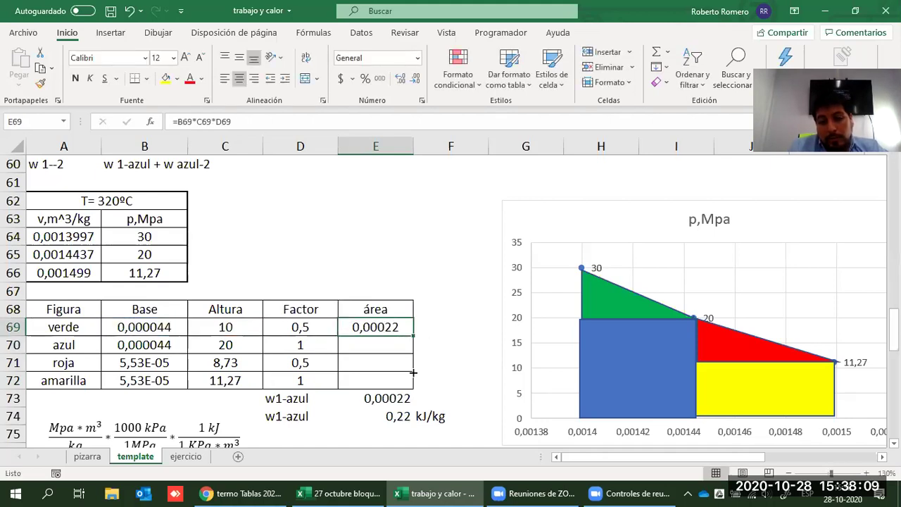
left_click_drag(414, 372, 413, 389)
left_click_drag(366, 340, 365, 338)
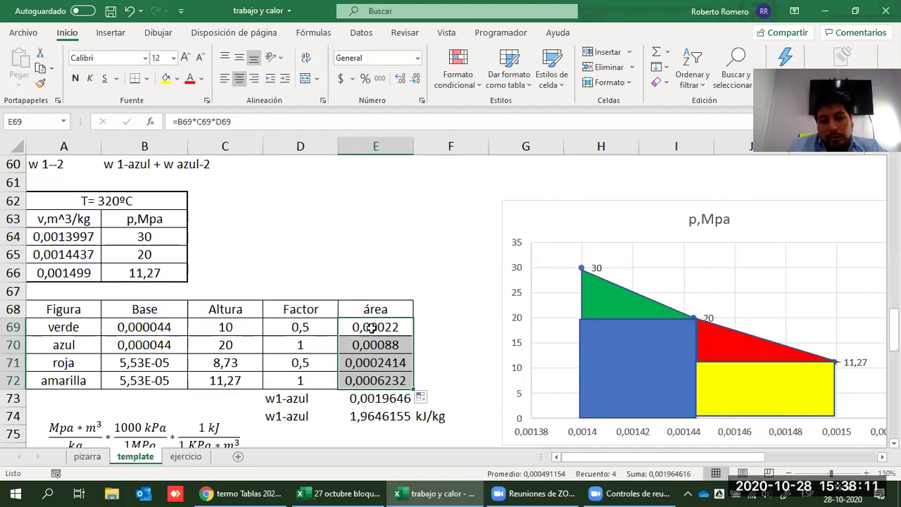
left_click(432, 366)
left_click_drag(368, 328, 386, 380)
left_click(451, 365)
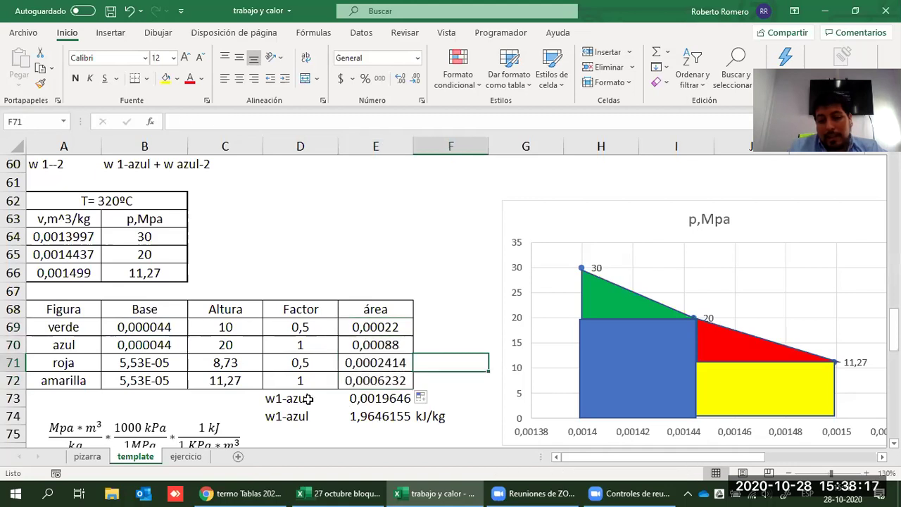
- Clear the total in E73 and re-enter it as the sum of the four areas, =SUMA(E69:E72)
left_click(347, 398)
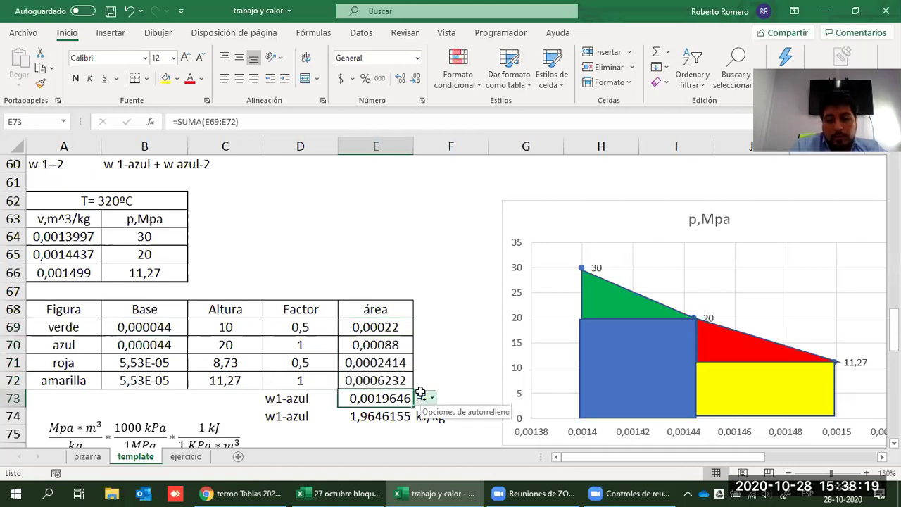
key("Delete")
type("=SUMA")
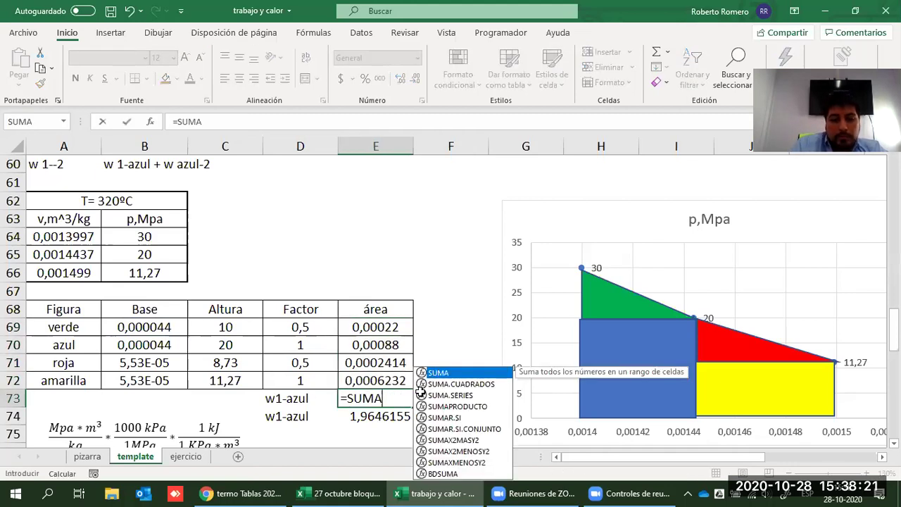
type("(")
key("Up")
key("shift+Up")
key("shift+Up")
key("shift+Up")
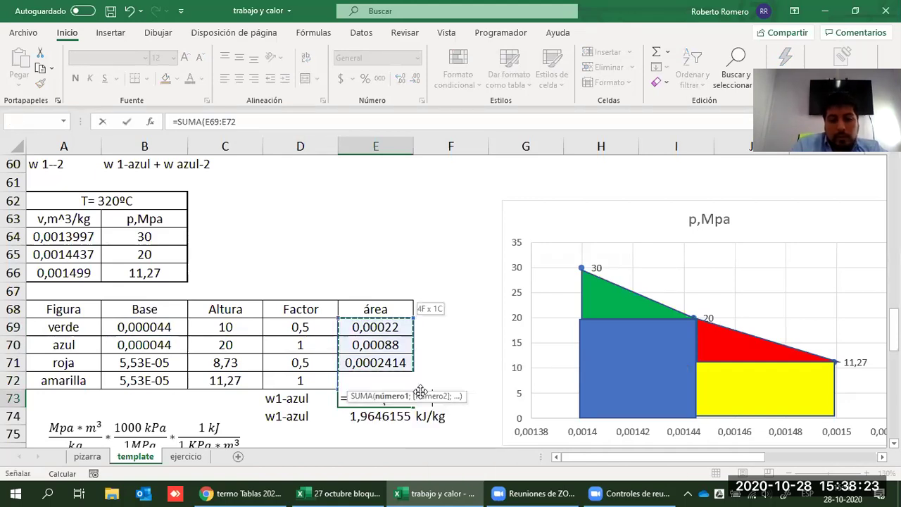
key("Return")
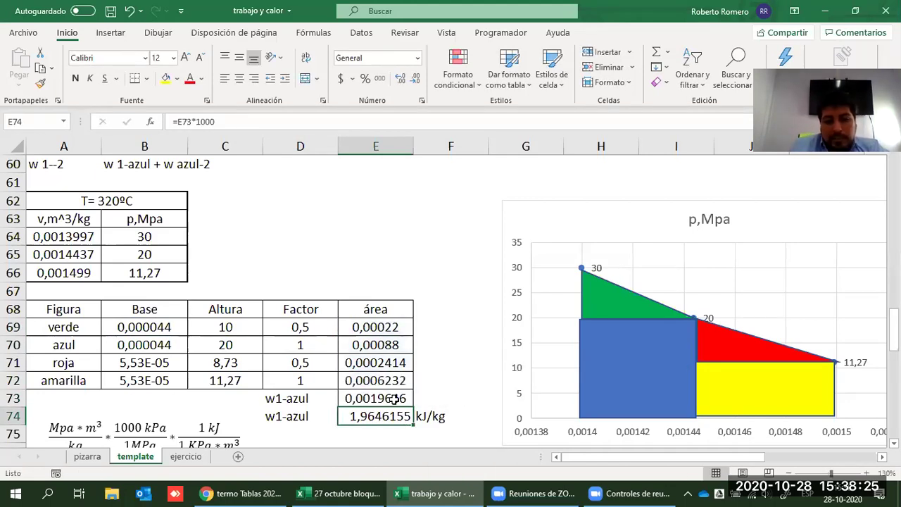
- Review the area total formula in E73 and its conversion to kJ/kg in E74
left_click(403, 399)
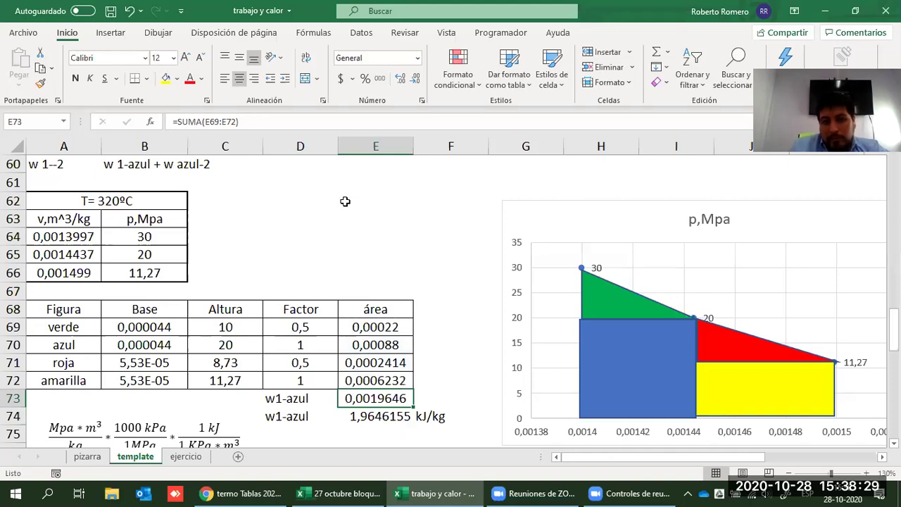
key("Down")
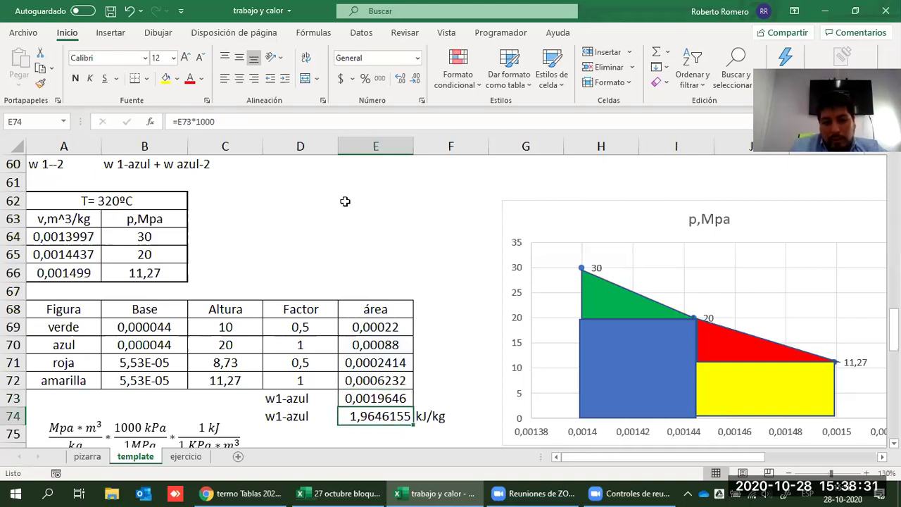
double_click(374, 416)
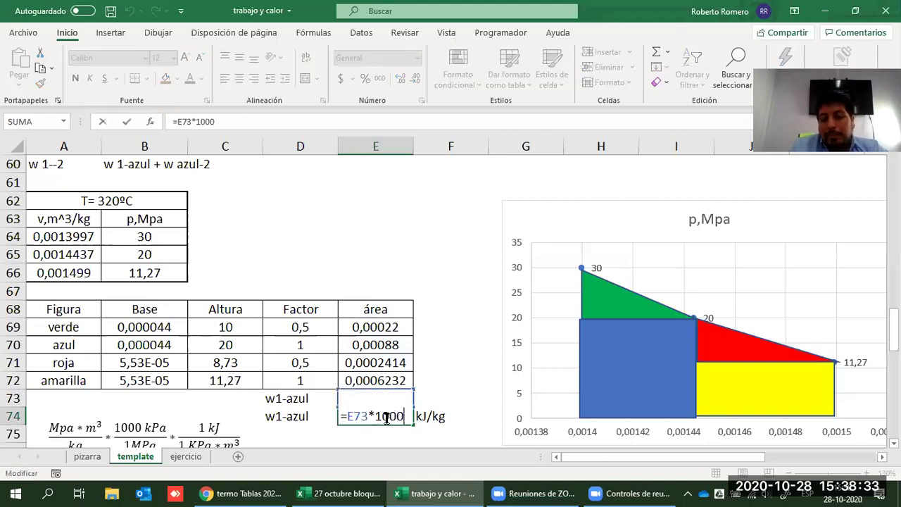
left_click(437, 416)
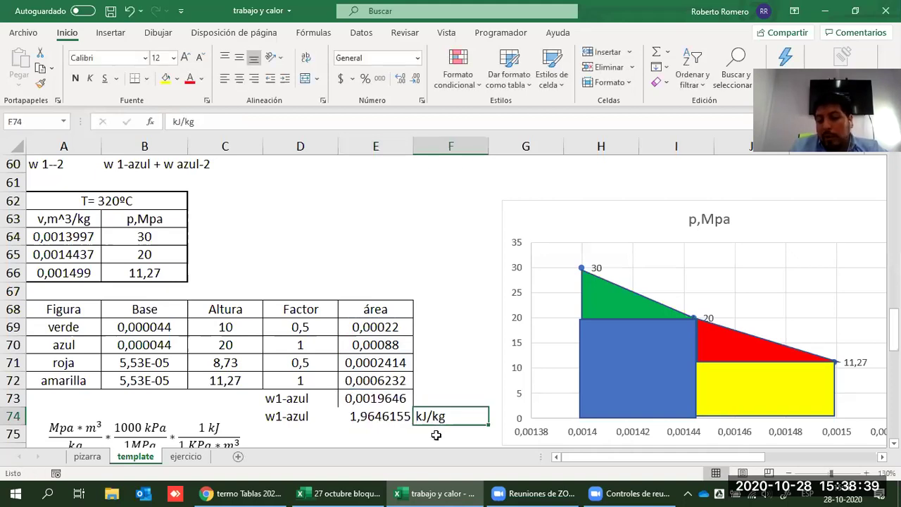
key("Left")
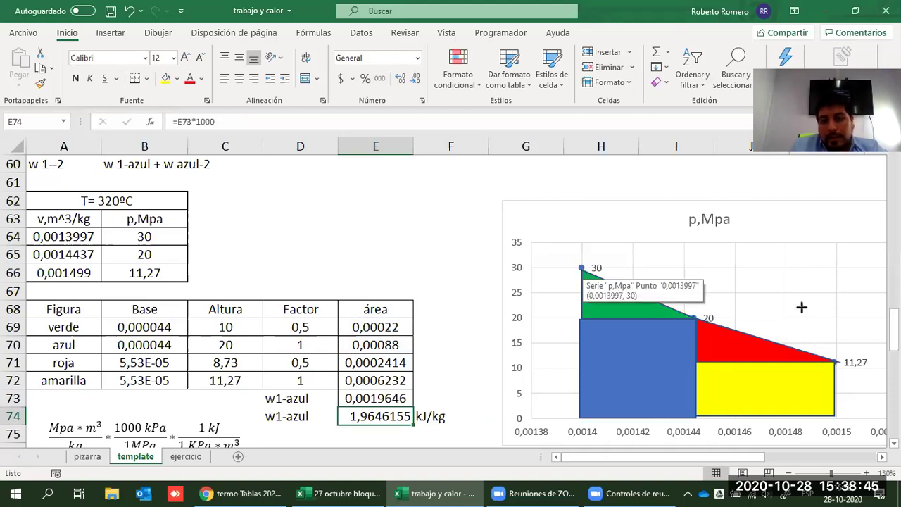
- Draw a red arrow annotation above the chart parallel to the falling p-v line, and go to the w1-2 result in row 83
left_click_drag(619, 270, 846, 326)
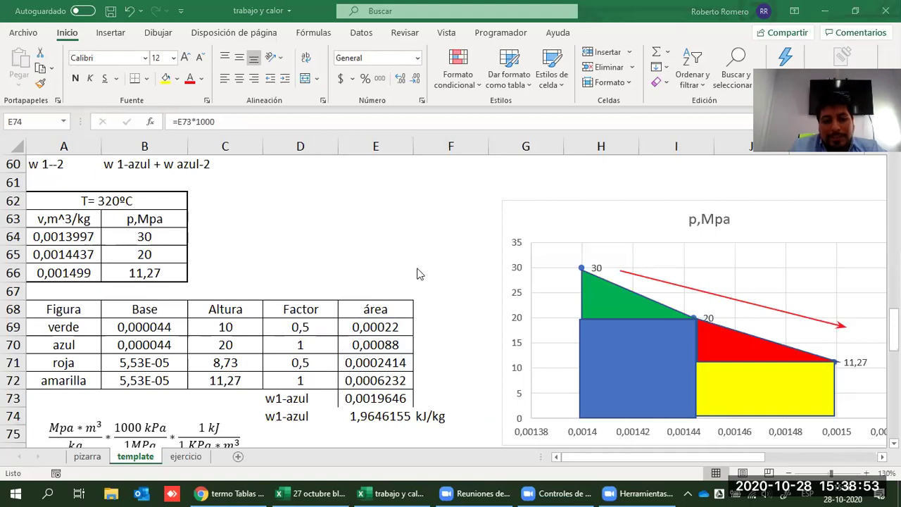
scroll(418, 274, "down", 2)
scroll(359, 301, "down", 2)
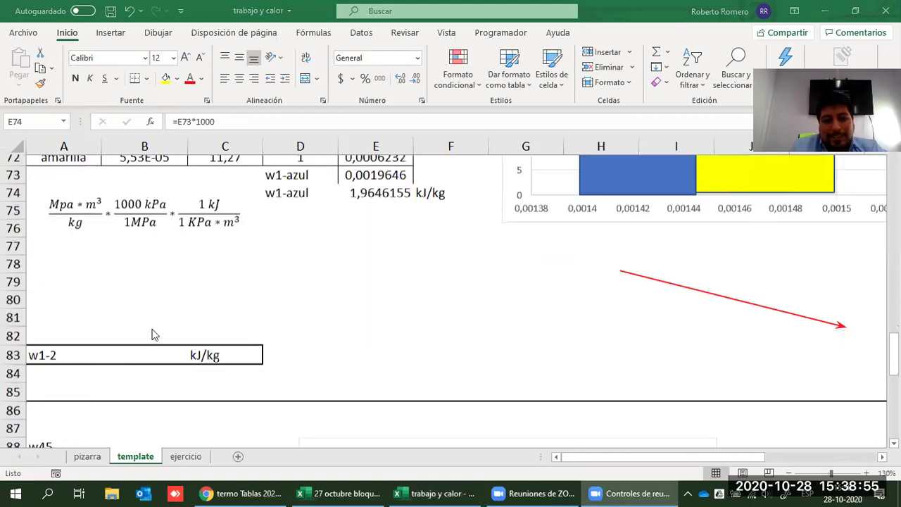
- Label cell A81 as "w 1-1´" and cell A82 as "w 1´-2", above the w1-2 result row
scroll(106, 310, "down", 1)
left_click(91, 272)
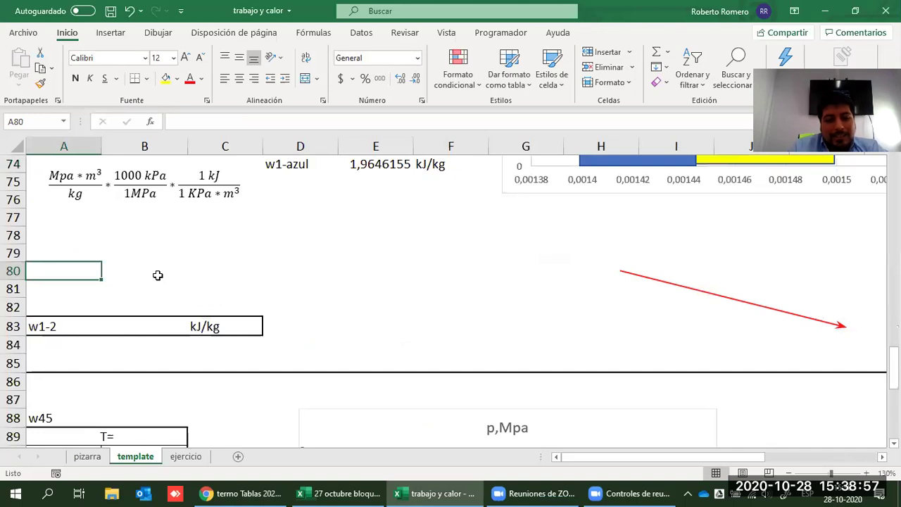
key("Down")
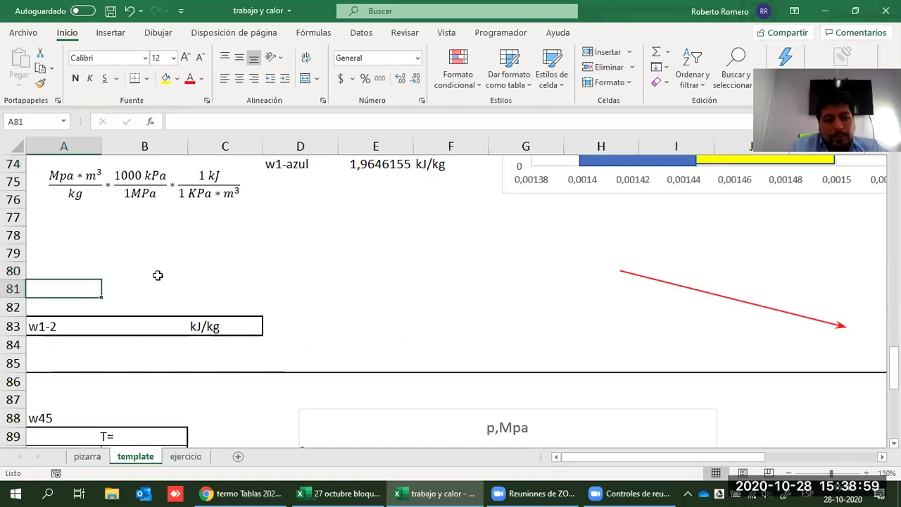
type("W")
key("BackSpace")
type("w 1")
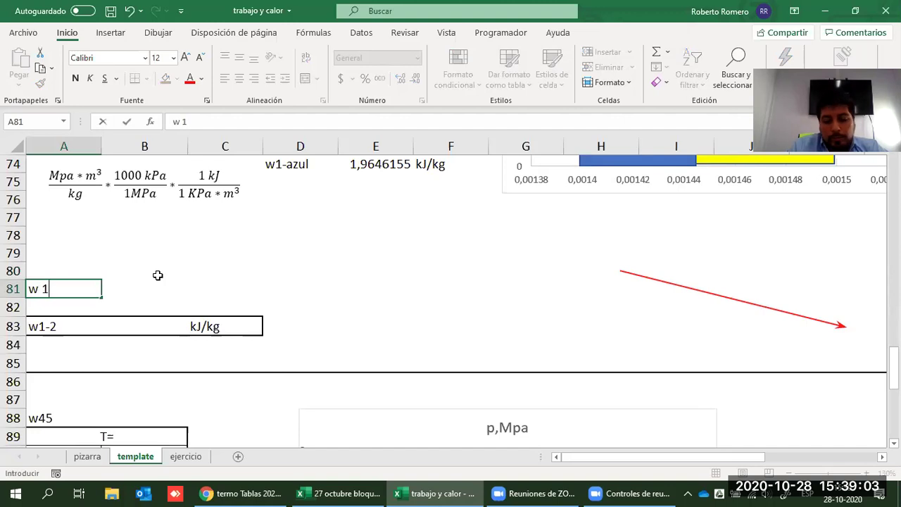
type("-1´")
key("Return")
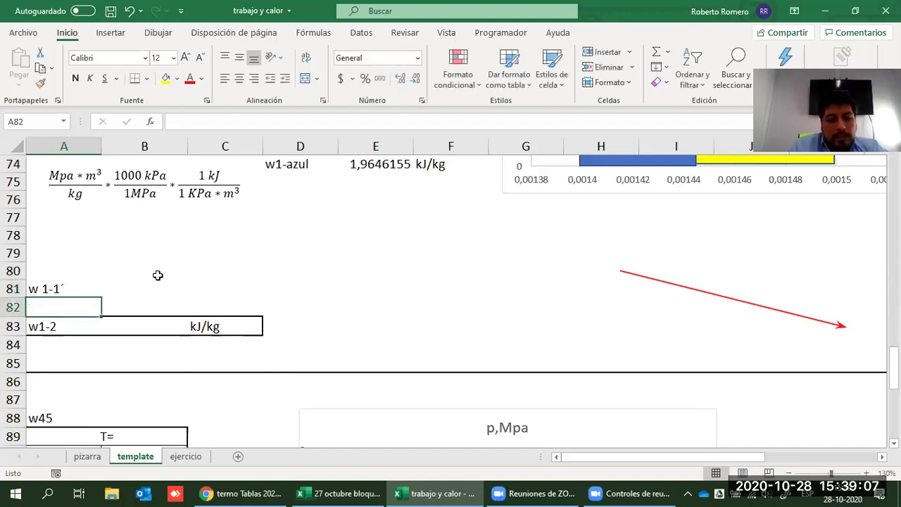
type("w")
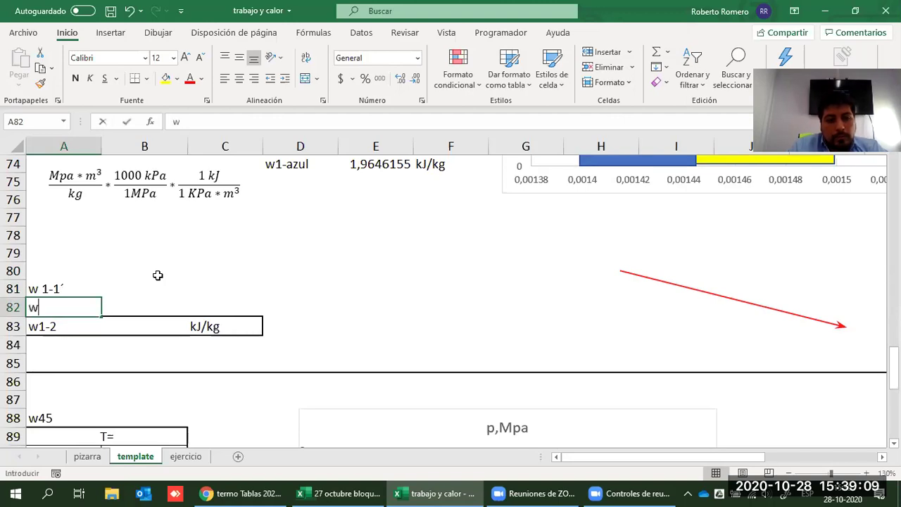
type(" 1")
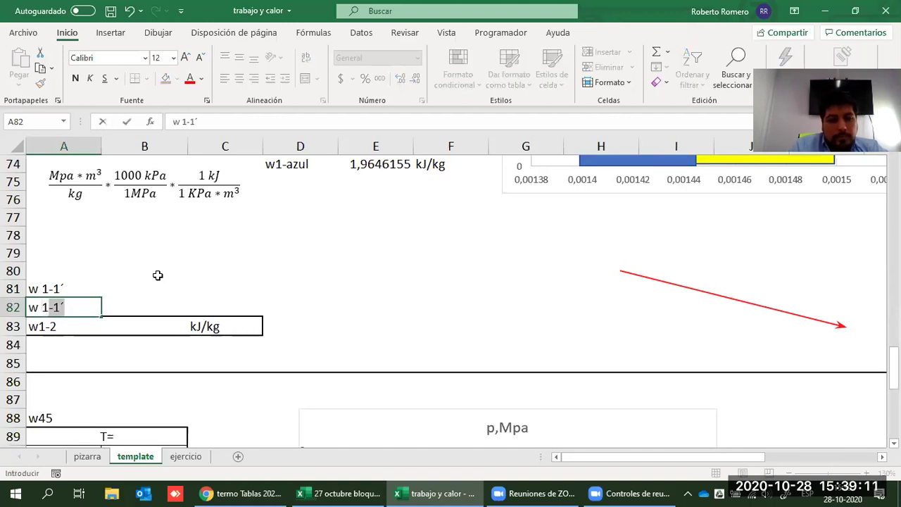
type("´-2")
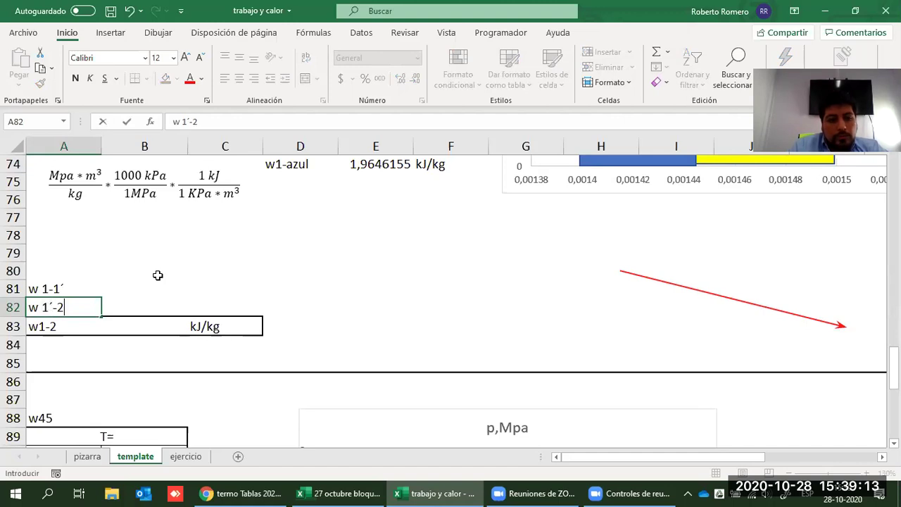
- Link B81 to the kJ/kg work in E74 and B82 to the w 1´--2 value in G57
left_click(158, 275)
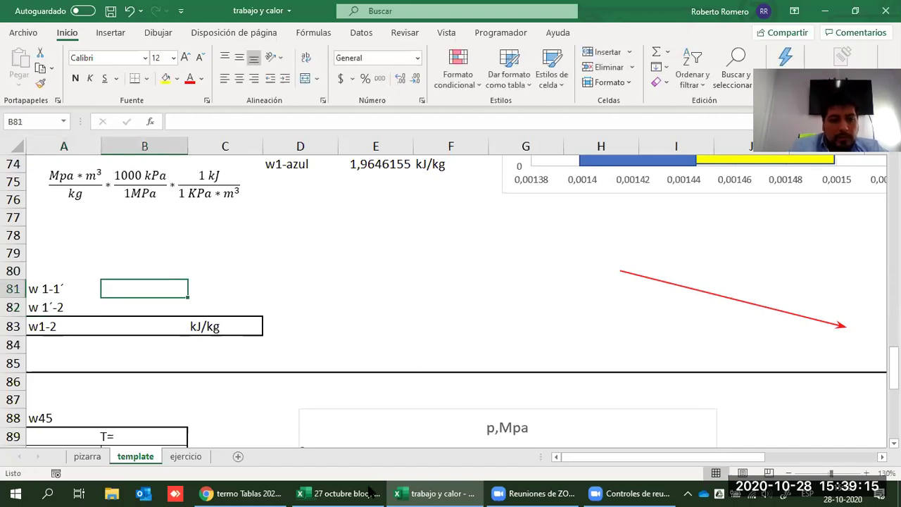
type("=")
scroll(397, 289, "up", 2)
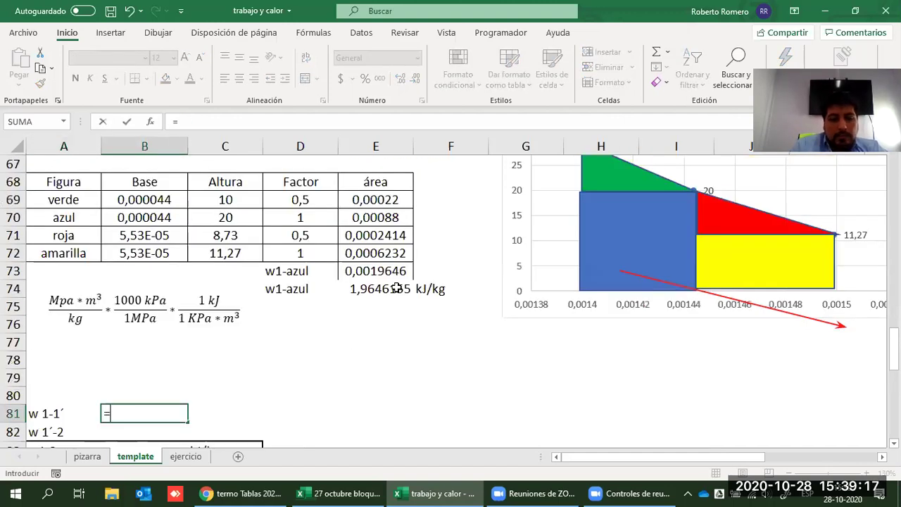
left_click(396, 289)
key("Return")
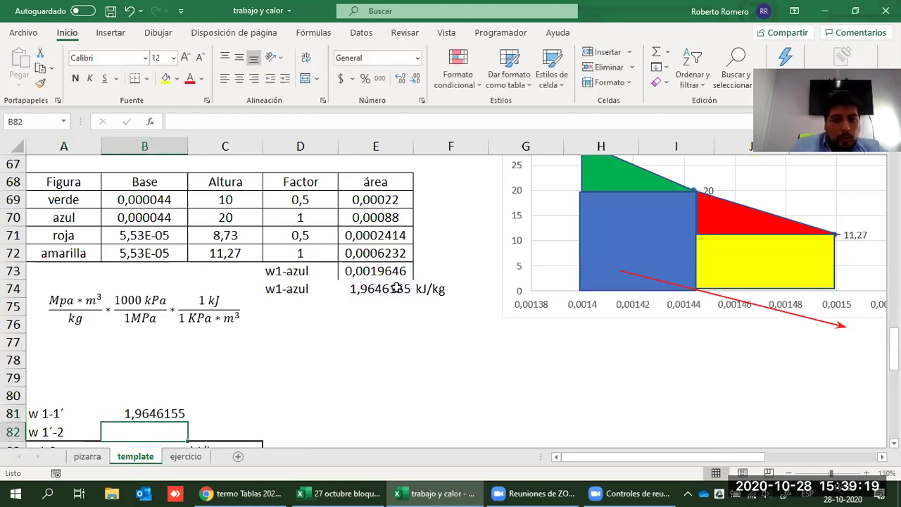
type("=")
scroll(529, 361, "up", 2)
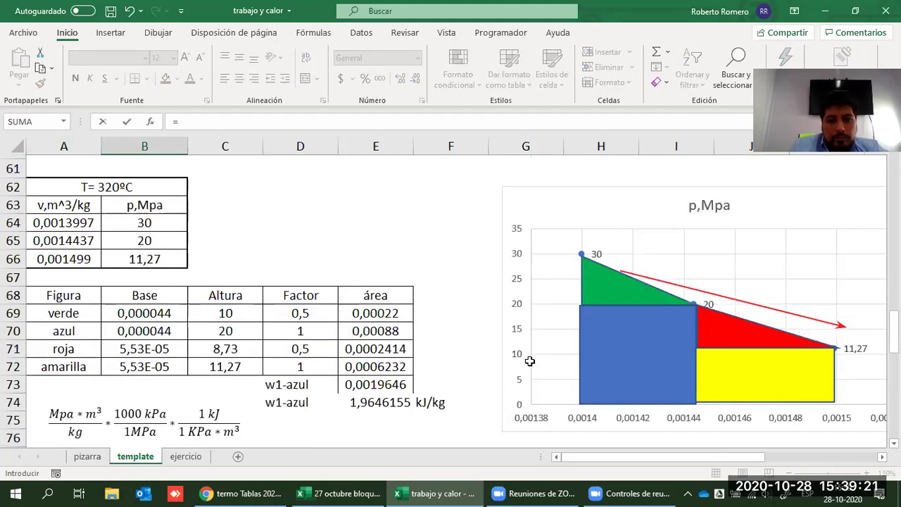
scroll(529, 361, "up", 5)
left_click(528, 359)
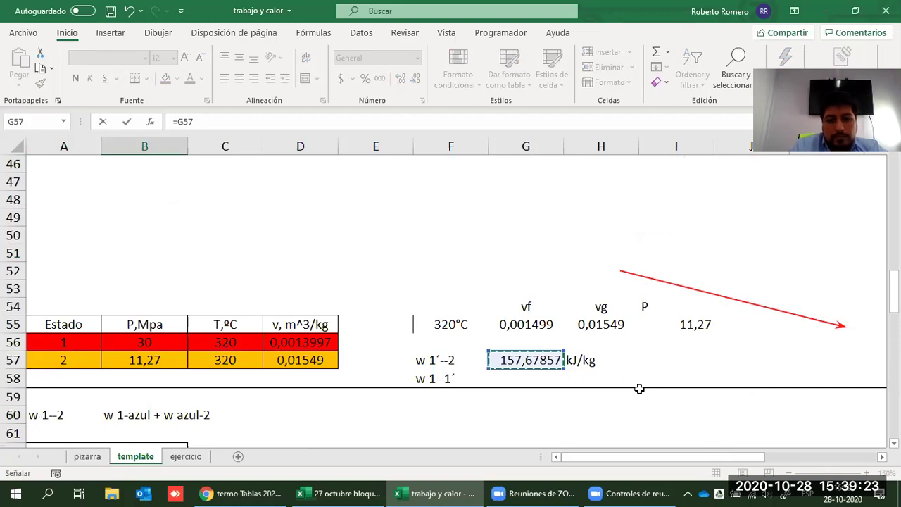
key("Return")
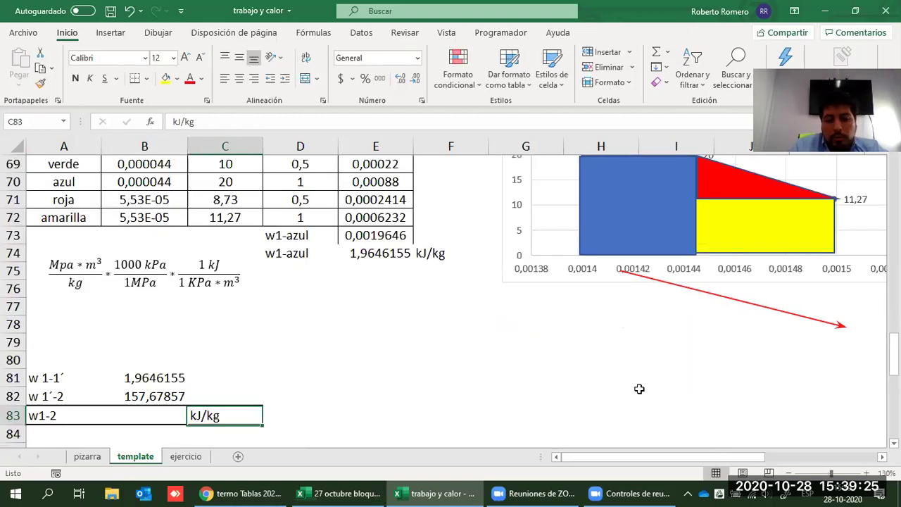
- Calculate w1-2 in B83 as the sum of both partial works, =B81+B82
key("Left")
type("=")
key("Up")
key("Up")
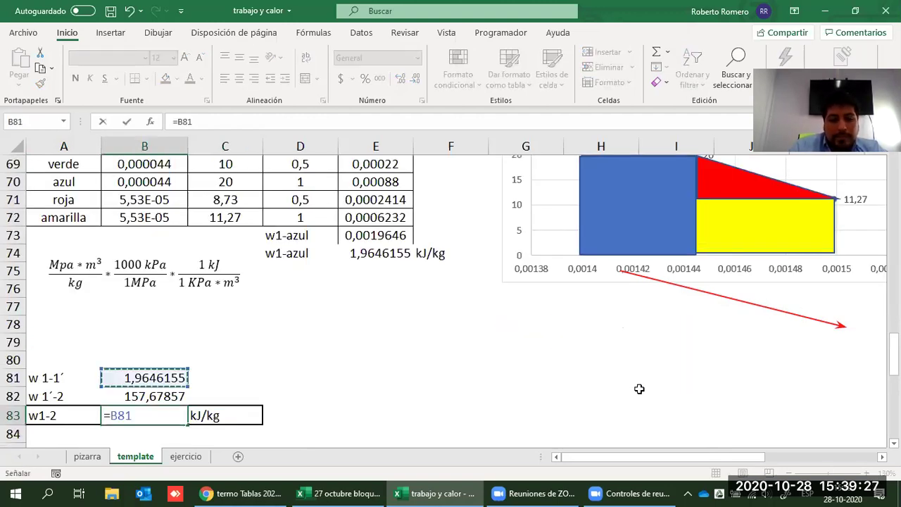
type("+")
key("Up")
key("Return")
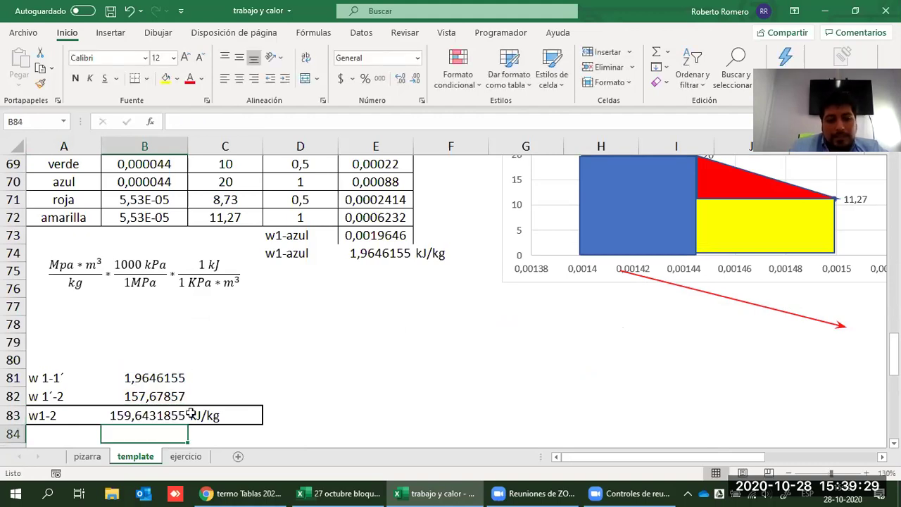
- Reduce the w1-2 result in B83 to two decimal places
left_click(151, 416)
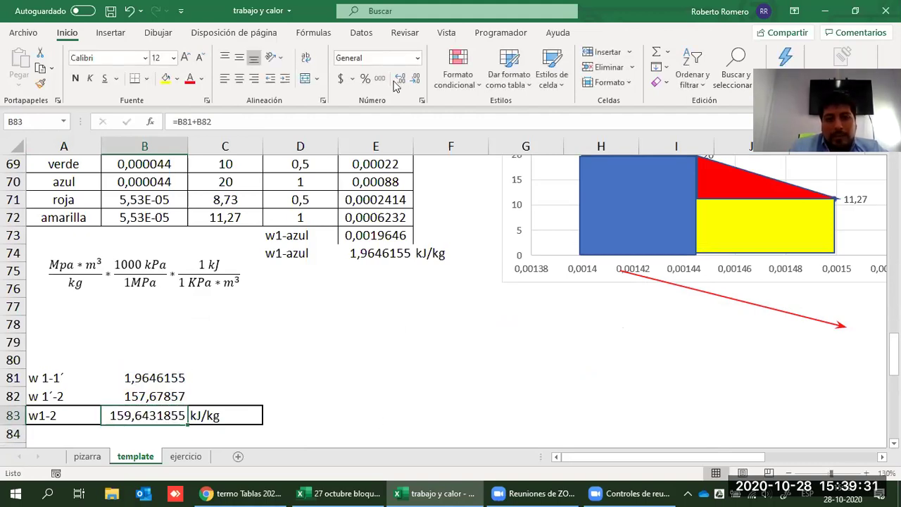
left_click(414, 81)
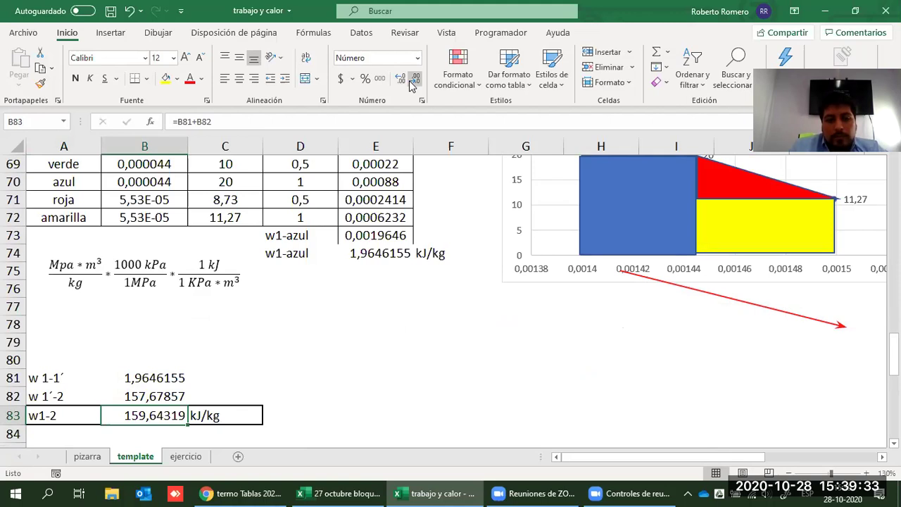
left_click(414, 80)
left_click(414, 80)
left_click(414, 80)
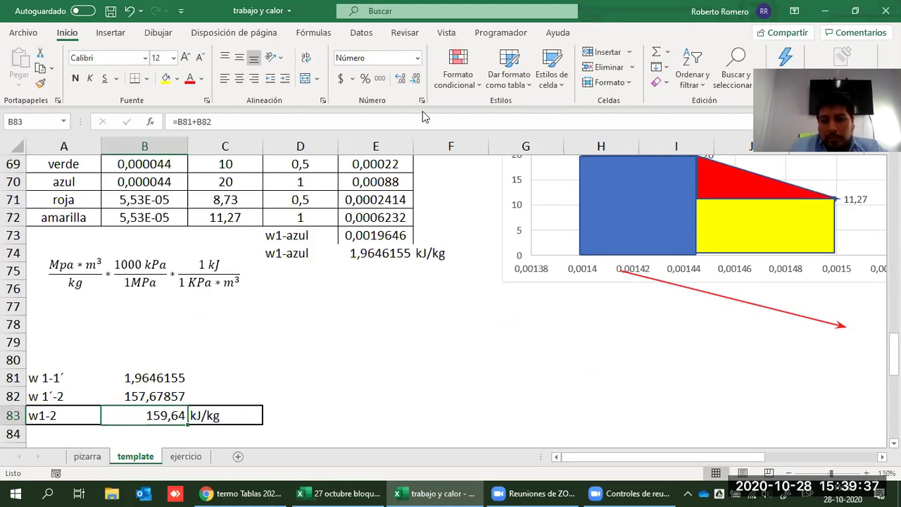
- Move the unit conversion equation directly below the w1-azul result, over rows 75 to 77 of columns D to F
left_click(162, 276)
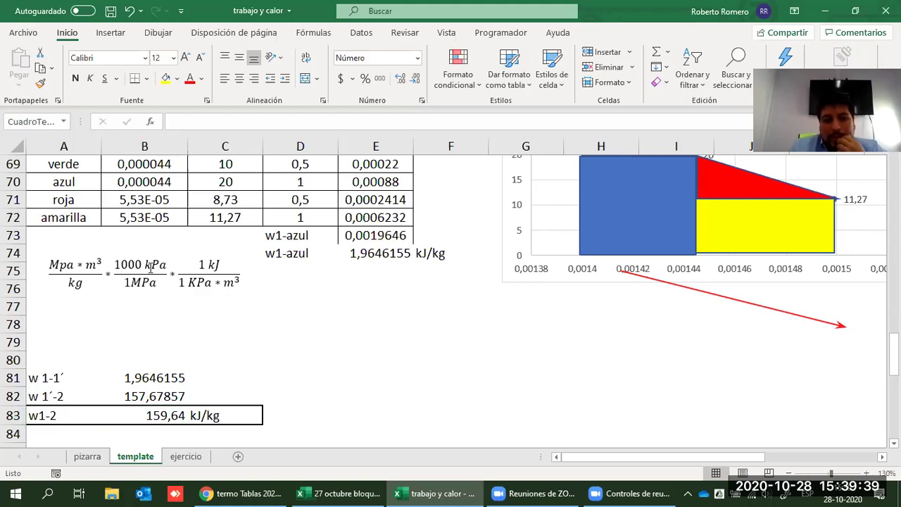
left_click_drag(172, 252, 176, 259)
left_click_drag(387, 269, 353, 285)
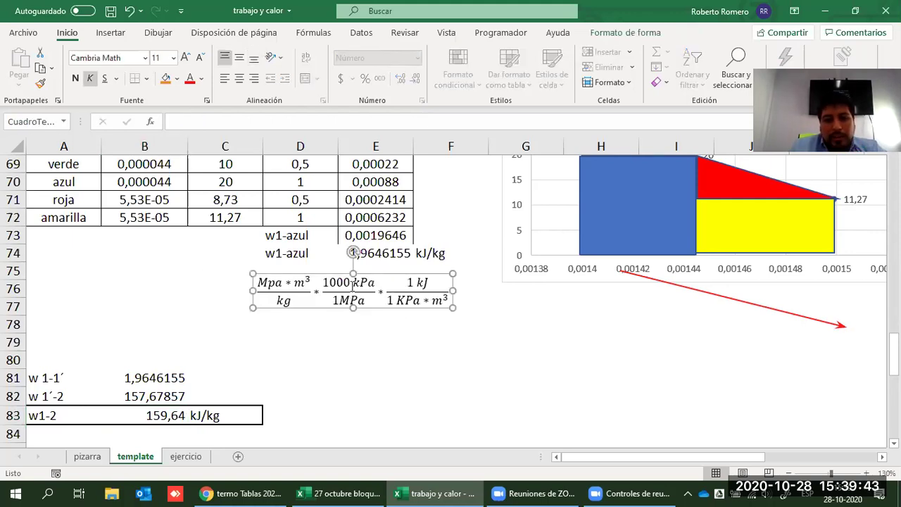
left_click(431, 334)
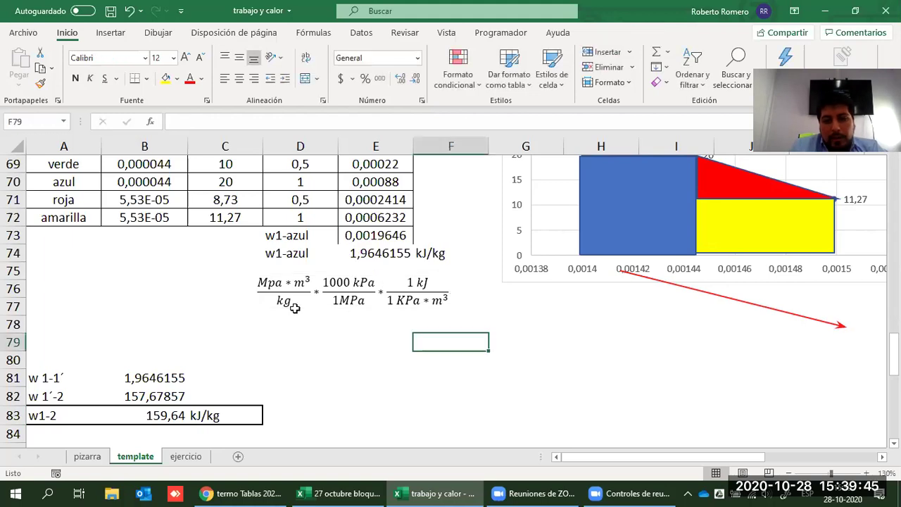
- Circle the m³/kg units in the conversion equation and the Base header in B68 with red annotations
scroll(157, 273, "up", 2)
left_click(157, 273)
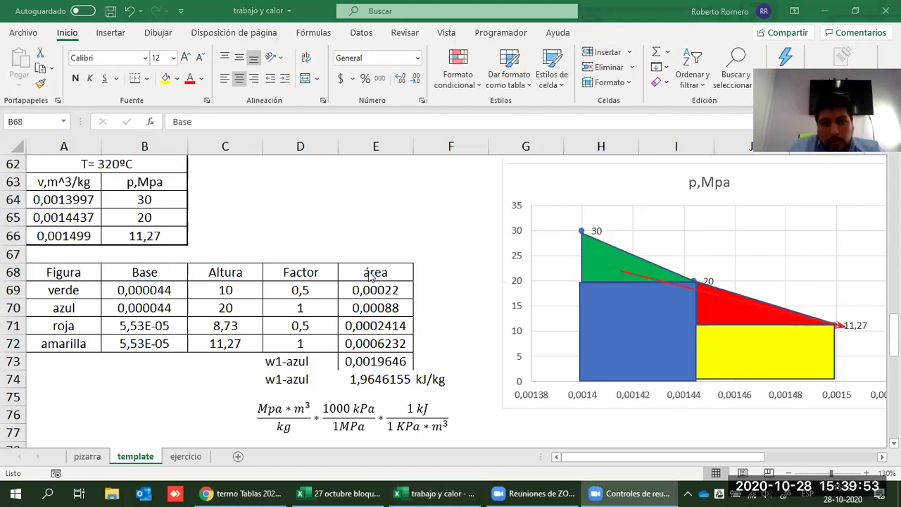
mouse_move(296, 400)
left_mouse_down()
mouse_move(269, 418)
mouse_move(314, 411)
mouse_move(296, 404)
left_mouse_up()
left_click(140, 255)
left_click_drag(168, 274, 166, 266)
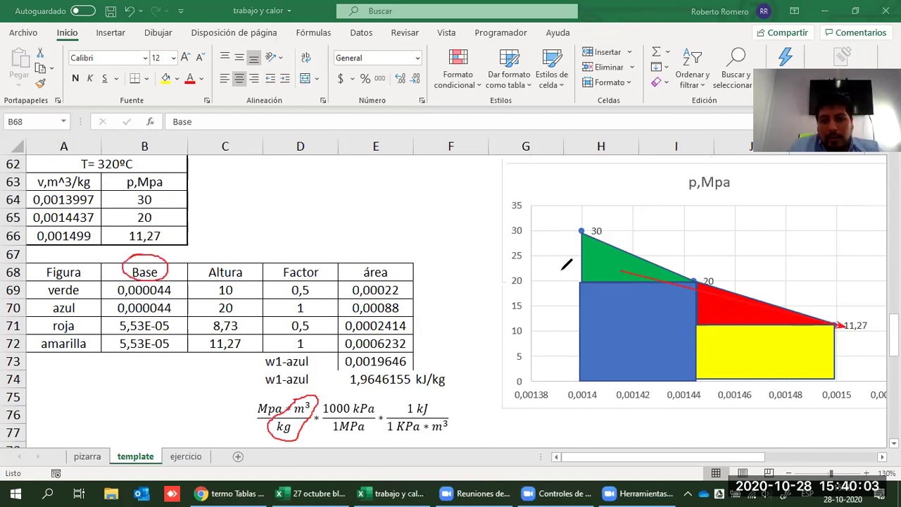
- Mark the green triangle's height, Mpa, the Altura header and the whole Mpa*m³/kg fraction with green annotations
left_click(570, 233)
left_click_drag(572, 234, 569, 273)
mouse_move(253, 400)
left_mouse_down()
mouse_move(274, 397)
mouse_move(254, 400)
left_mouse_up()
mouse_move(217, 247)
left_mouse_down()
mouse_move(211, 272)
mouse_move(256, 257)
mouse_move(223, 252)
left_mouse_up()
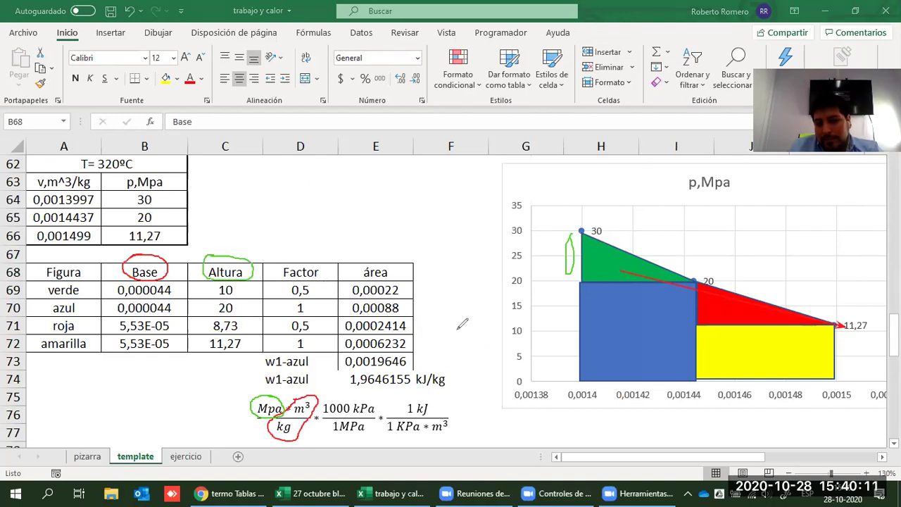
left_click_drag(259, 431, 262, 433)
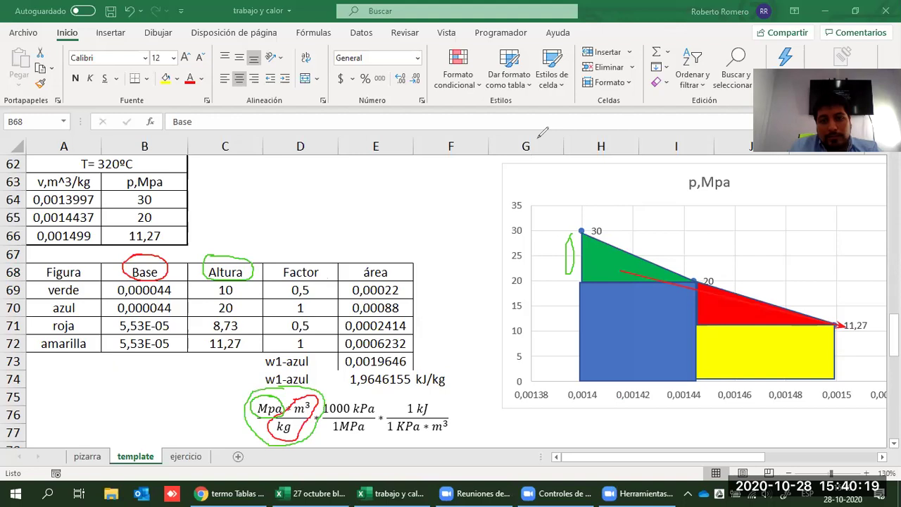
- Clear all drawn annotations from the sheet and select the w1-2 result in B83
key("e")
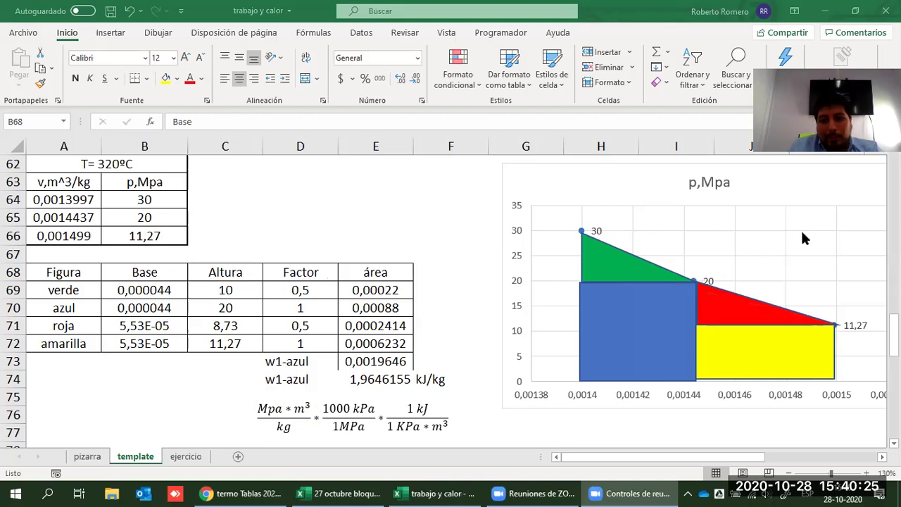
scroll(149, 387, "down", 2)
left_click(155, 414)
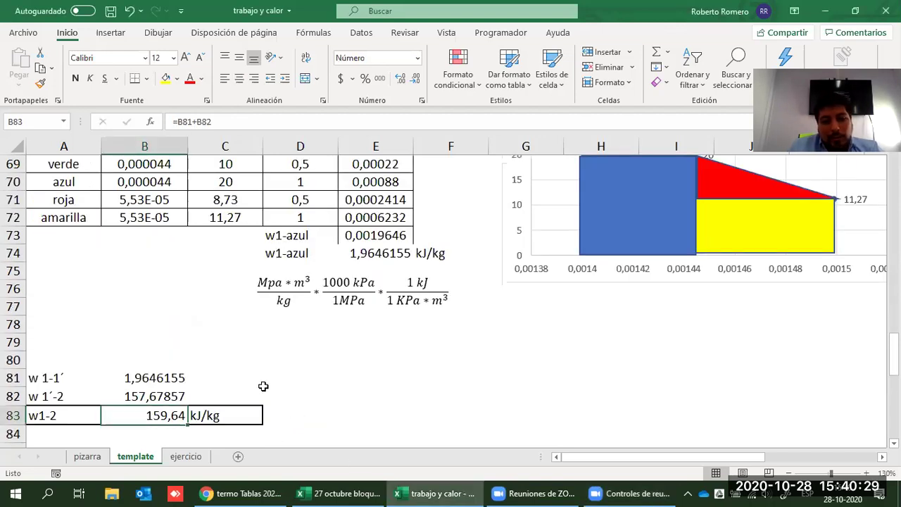
- Link the work cell of process 1--2 in B32 to the w1-2 result in B83
scroll(262, 385, "up", 9)
scroll(262, 385, "up", 4)
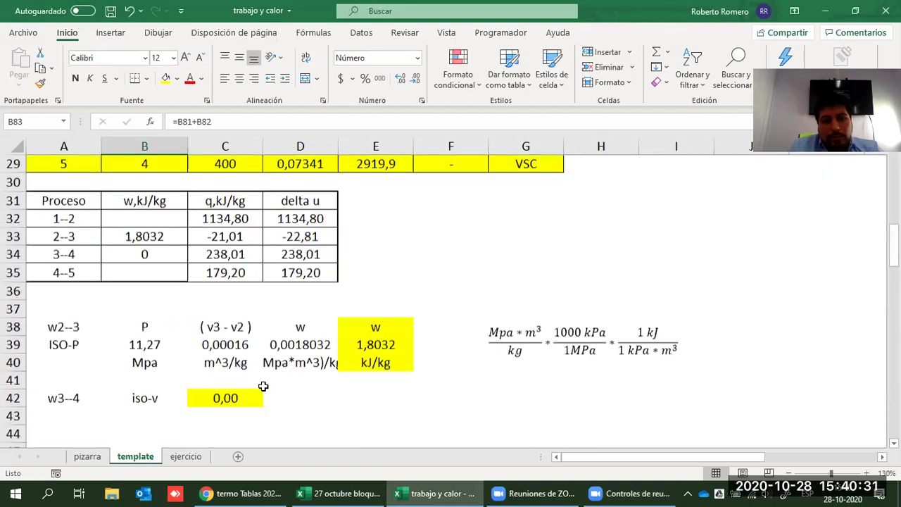
scroll(263, 386, "up", 3)
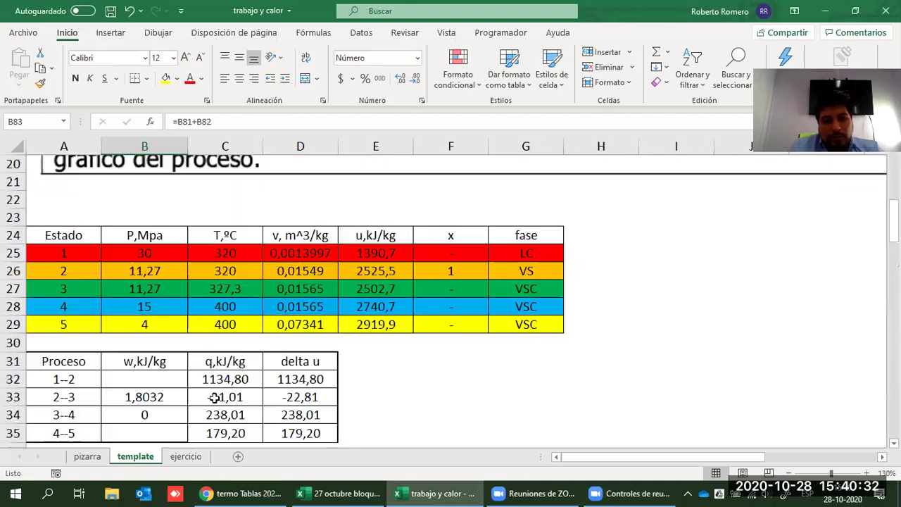
left_click(160, 383)
type("=")
scroll(124, 355, "down", 7)
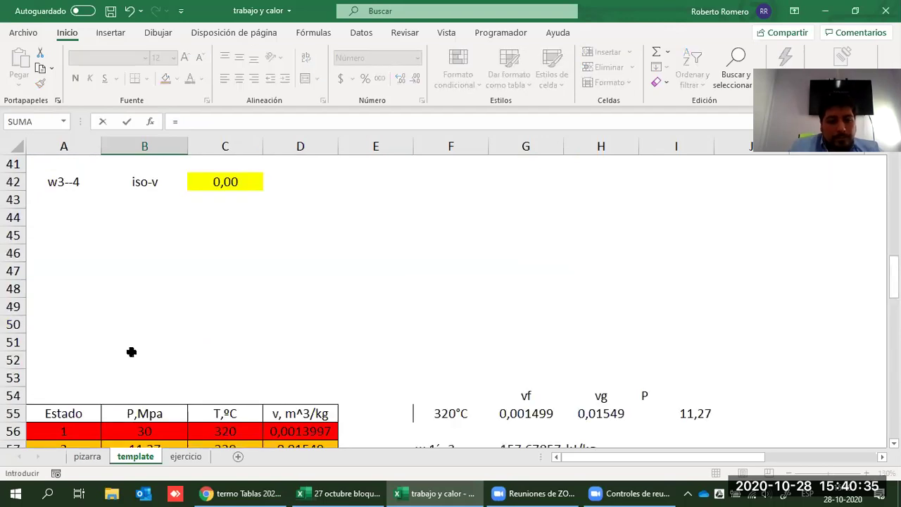
scroll(131, 352, "down", 7)
scroll(328, 379, "down", 2)
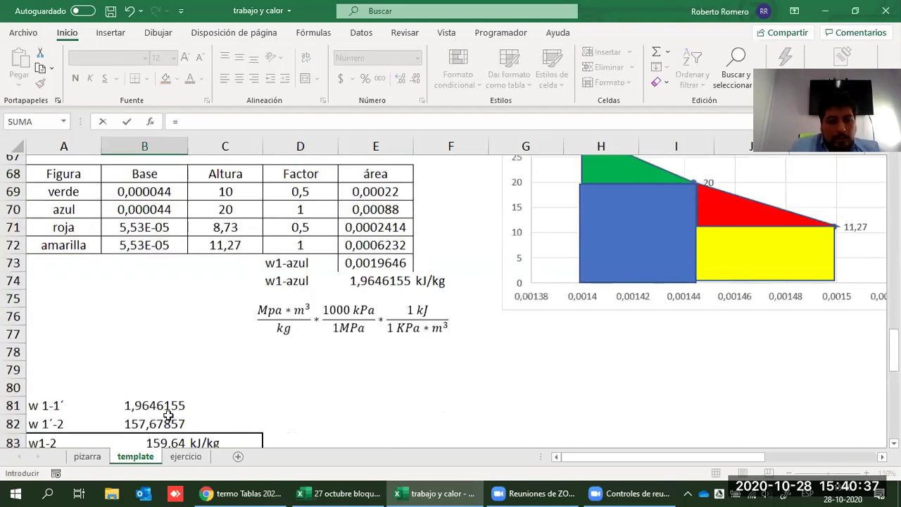
left_click(169, 438)
key("Return")
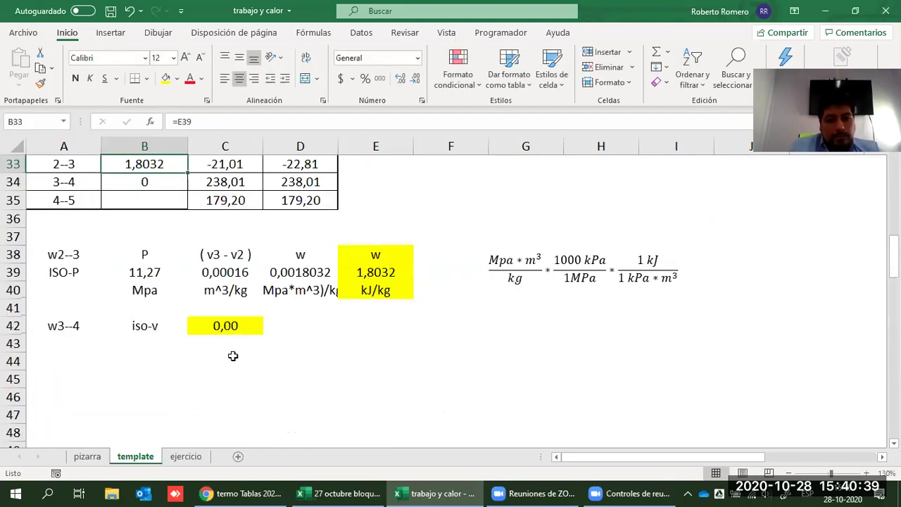
- Check the delta u formula of process 1--2 in D32 and go to the process 4--5 work cell in B35
scroll(233, 355, "up", 3)
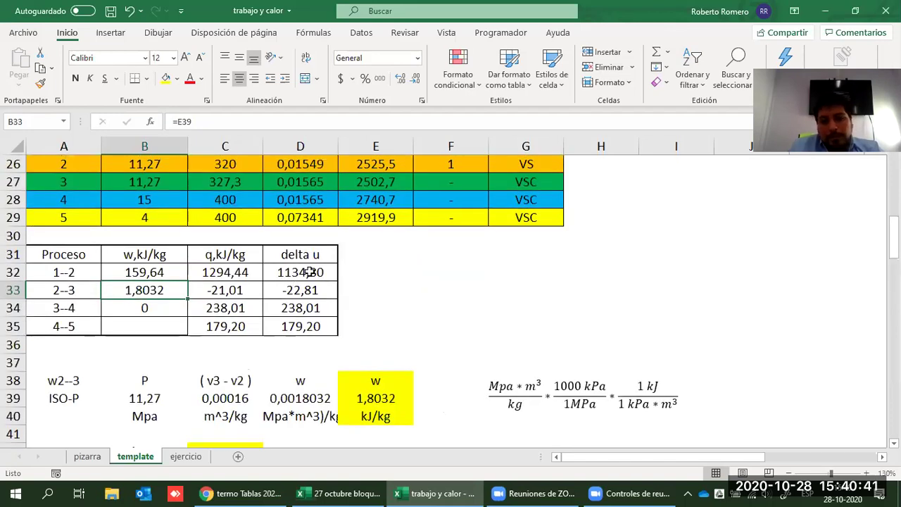
left_click(310, 272)
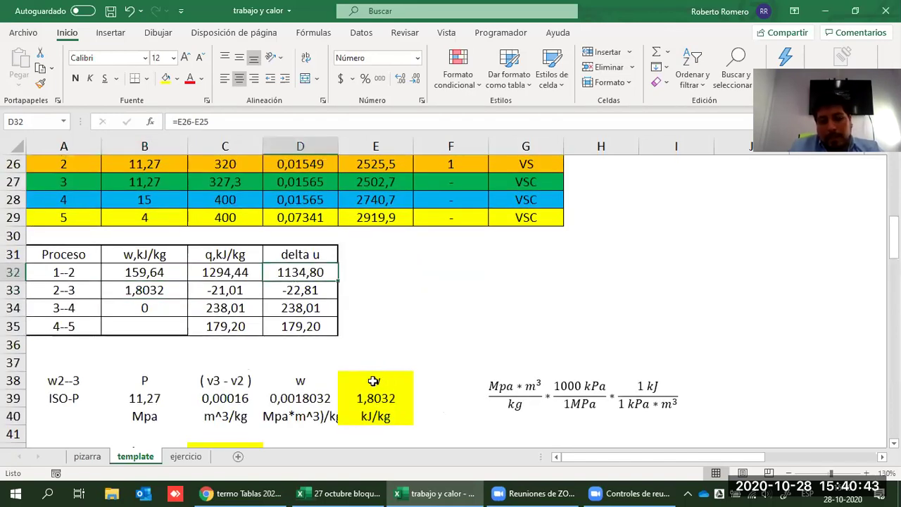
left_click(161, 328)
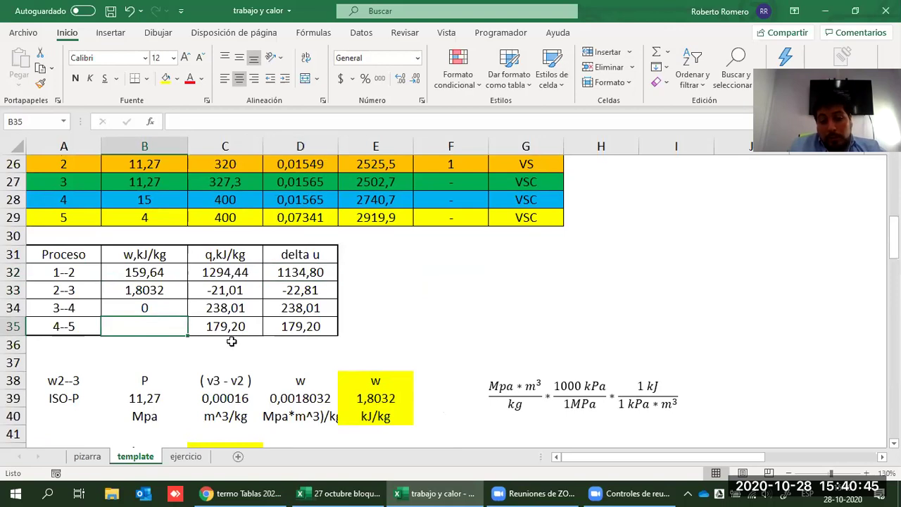
- Review the empty w45 table on the template sheet and the solved state and process tables on the ejercicio sheet
scroll(232, 342, "down", 7)
scroll(230, 338, "down", 13)
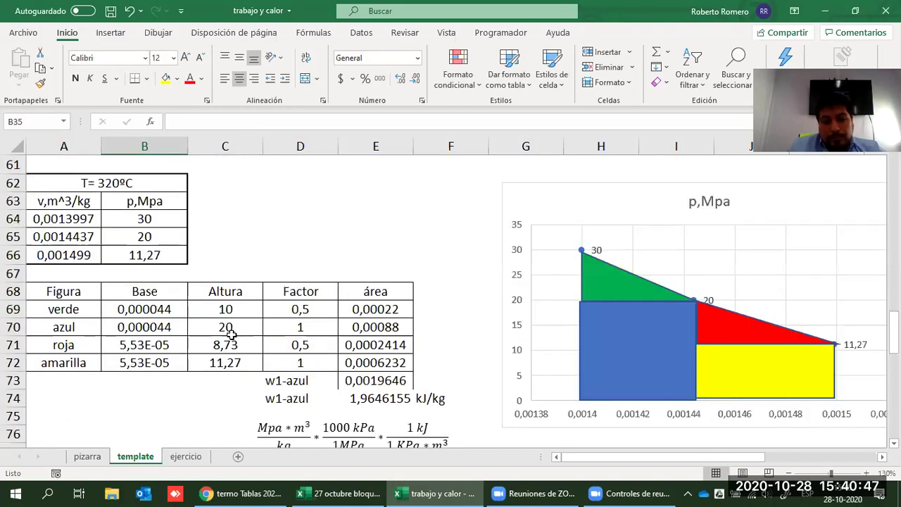
scroll(120, 297, "up", 2)
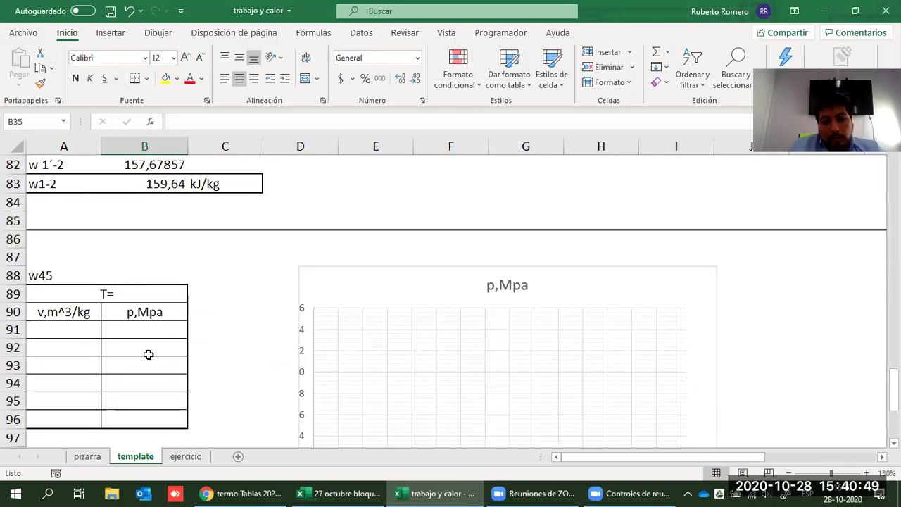
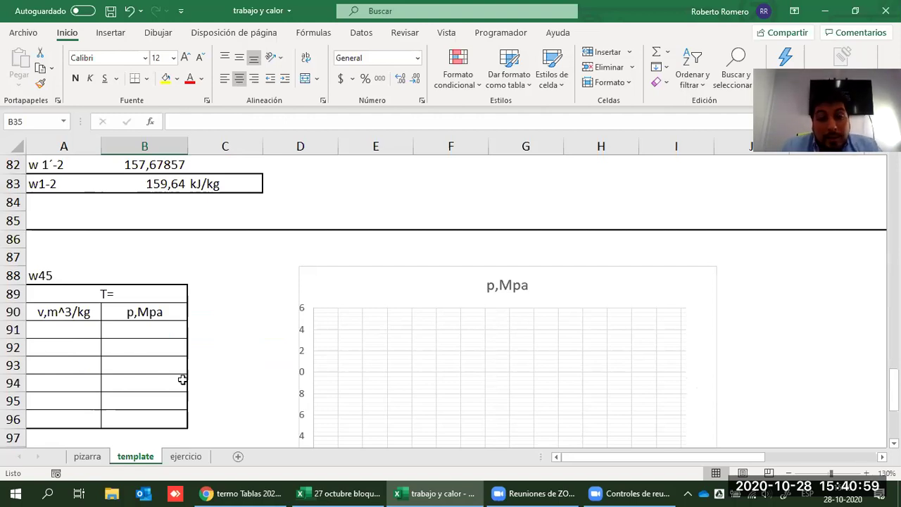
left_click(185, 456)
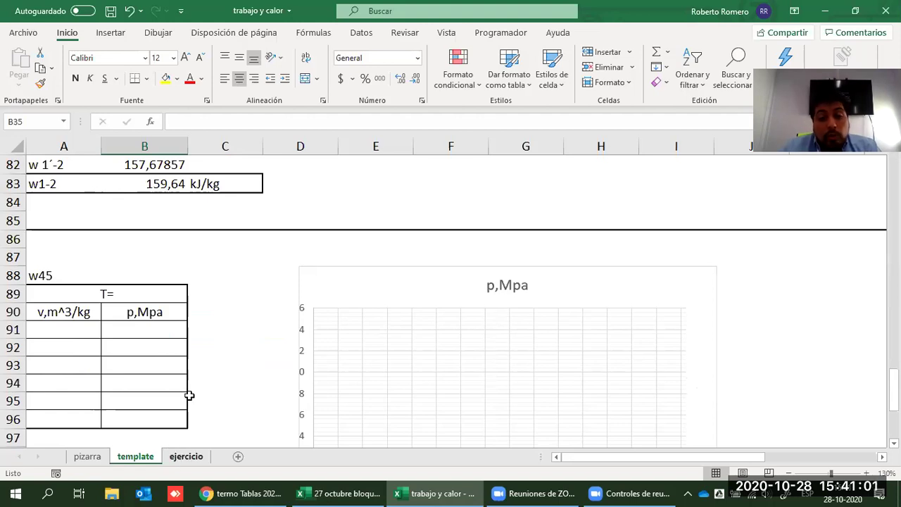
scroll(248, 308, "down", 10)
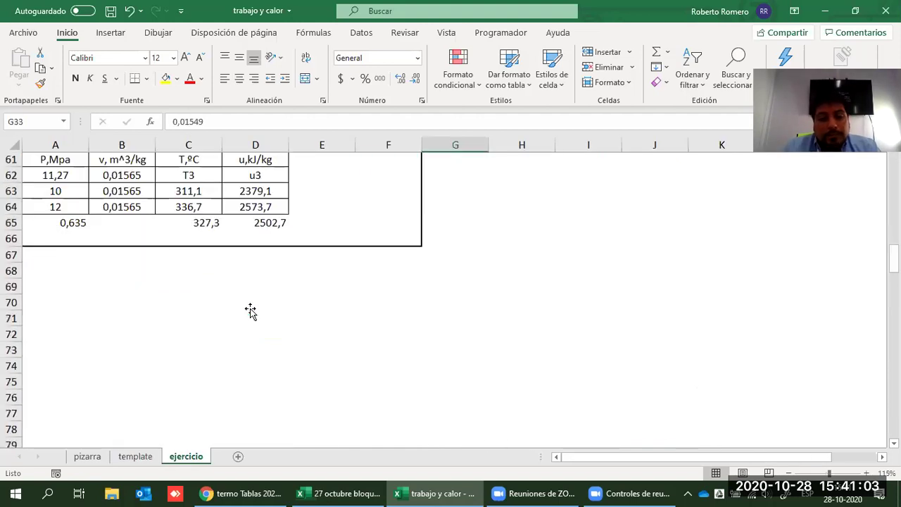
scroll(251, 312, "down", 18)
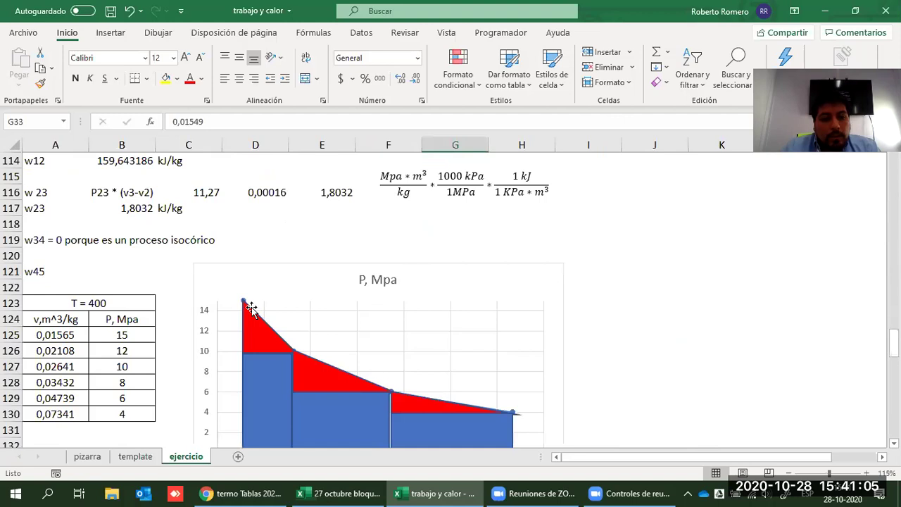
scroll(251, 311, "up", 2)
scroll(251, 311, "up", 5)
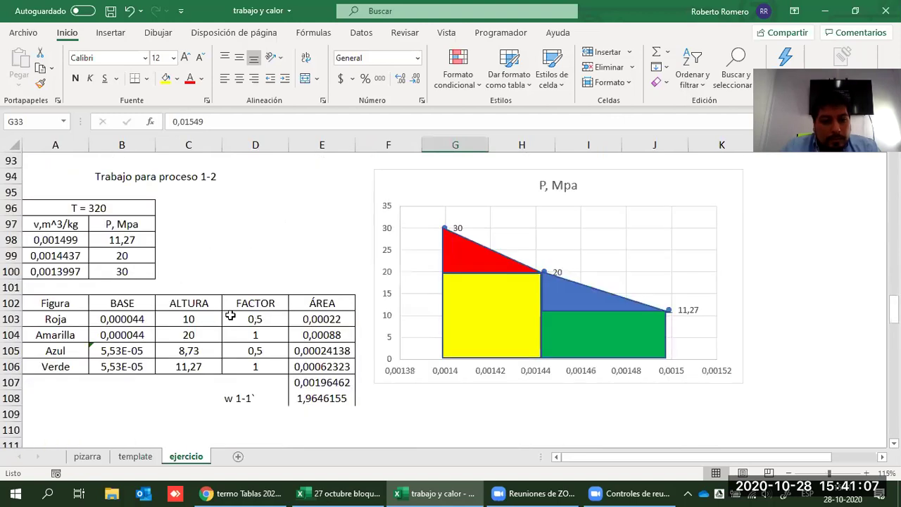
scroll(231, 316, "down", 4)
scroll(199, 300, "up", 9)
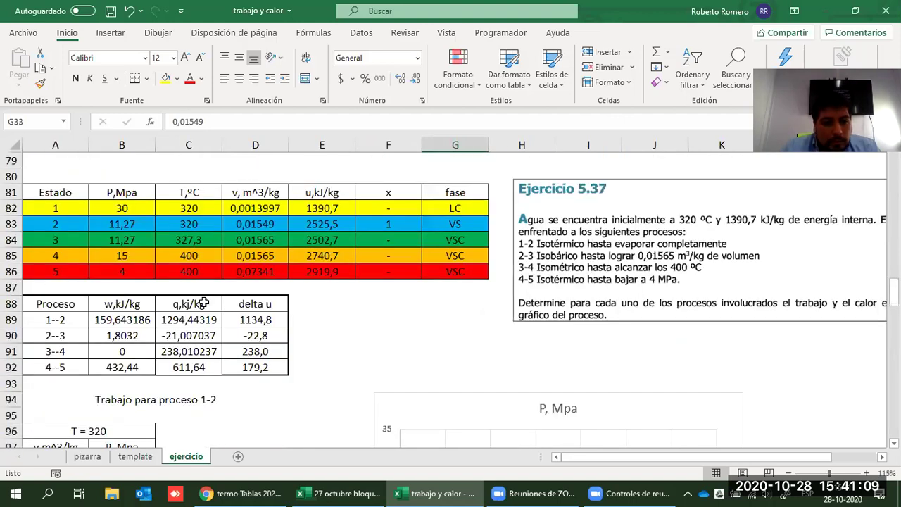
- Check the pressure, specific volume and phase of states 4 and 5 in the ejercicio sheet's state table
left_click(135, 255)
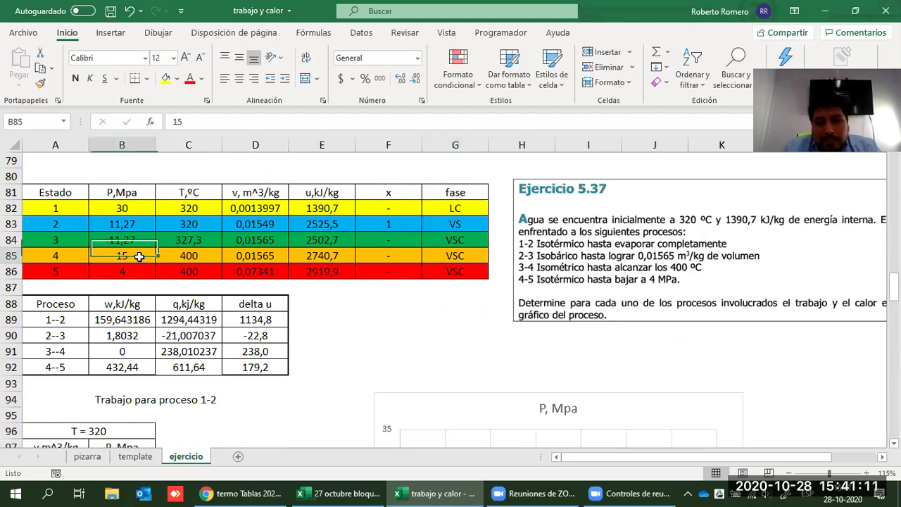
left_click(143, 271)
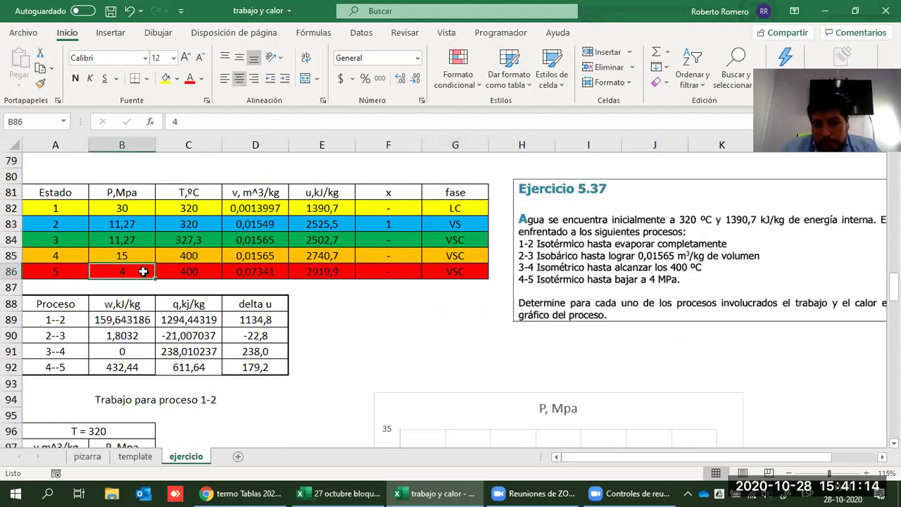
left_click(279, 270)
left_click(275, 257)
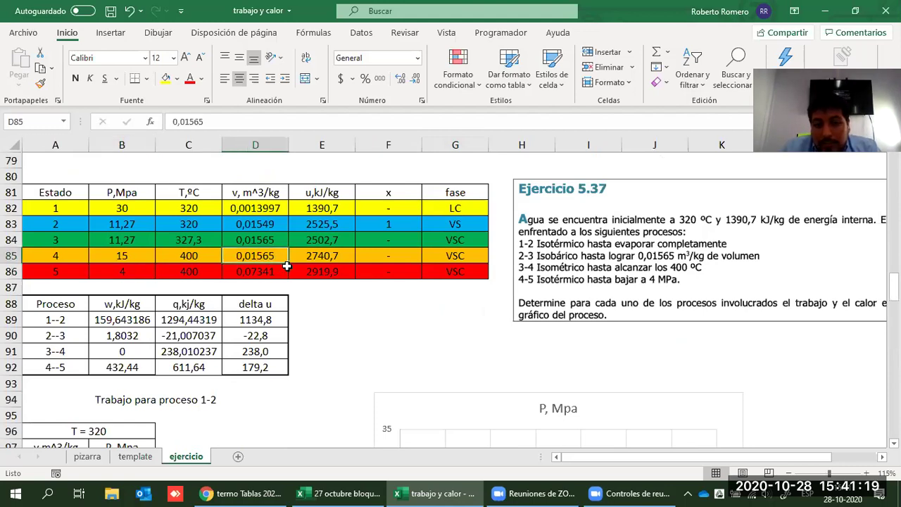
left_click(271, 272)
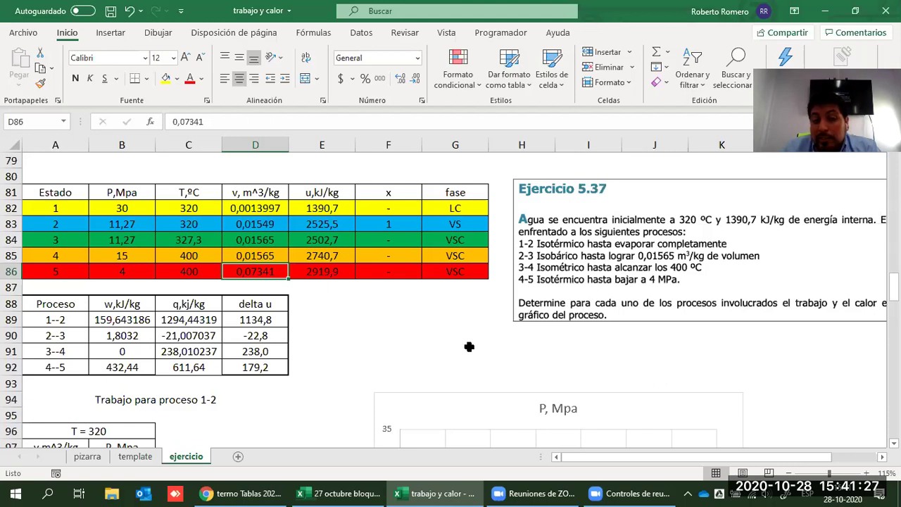
left_click_drag(448, 255, 436, 317)
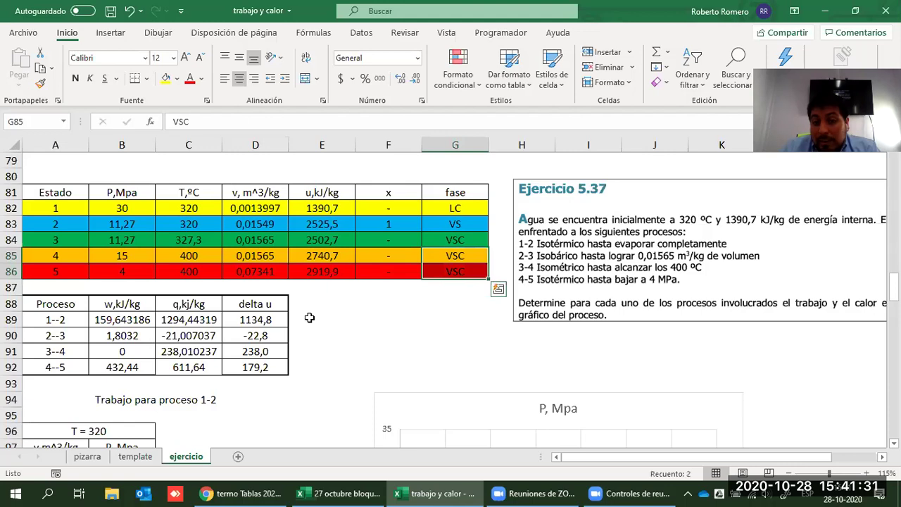
left_click(95, 255)
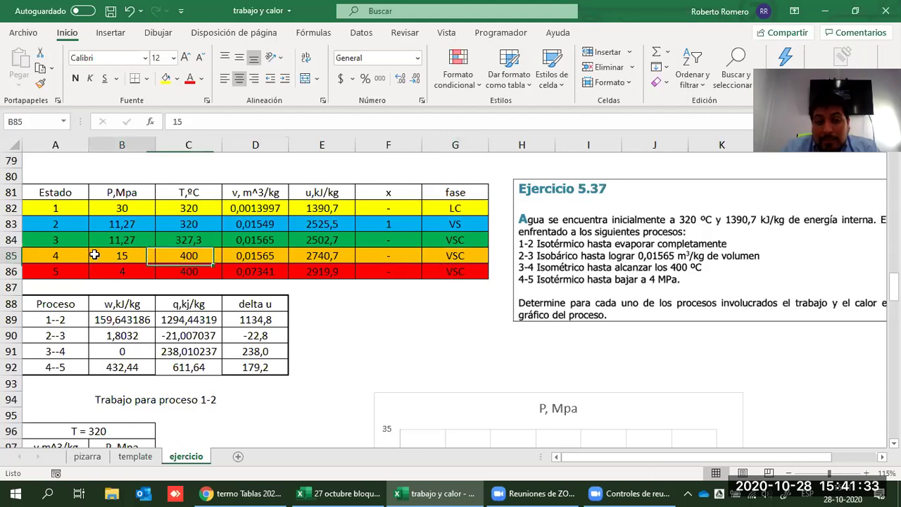
left_click(106, 271)
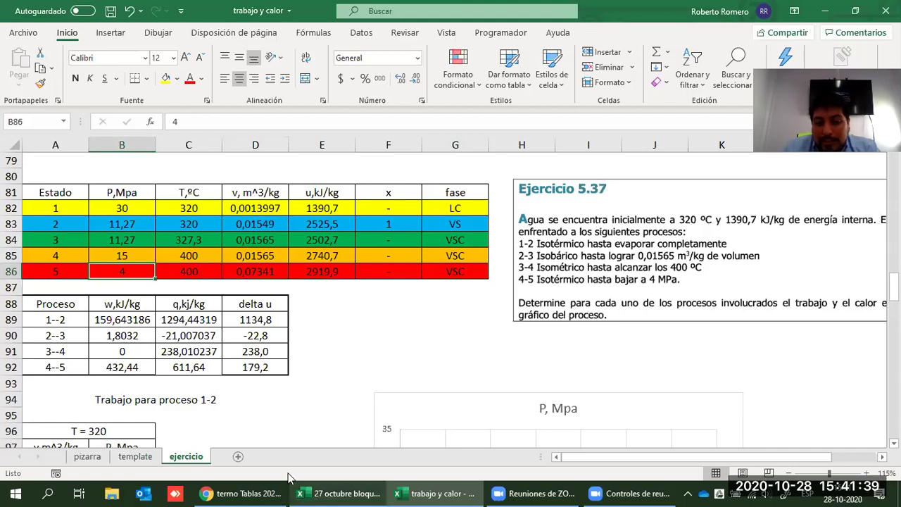
- Switch to the termo Tablas 2020 PDF in Chrome and find the steam table pages covering 4 to 15 MPa at 400 °C
left_click(272, 491)
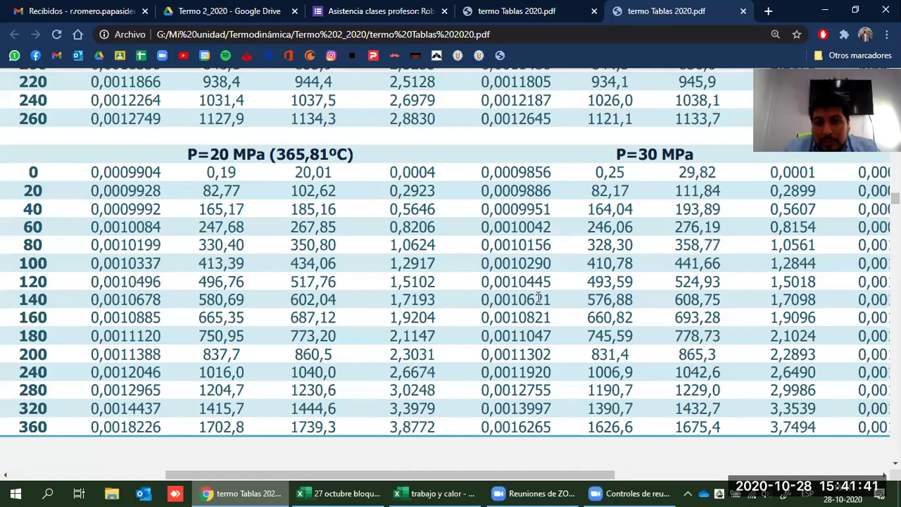
key("ctrl+0")
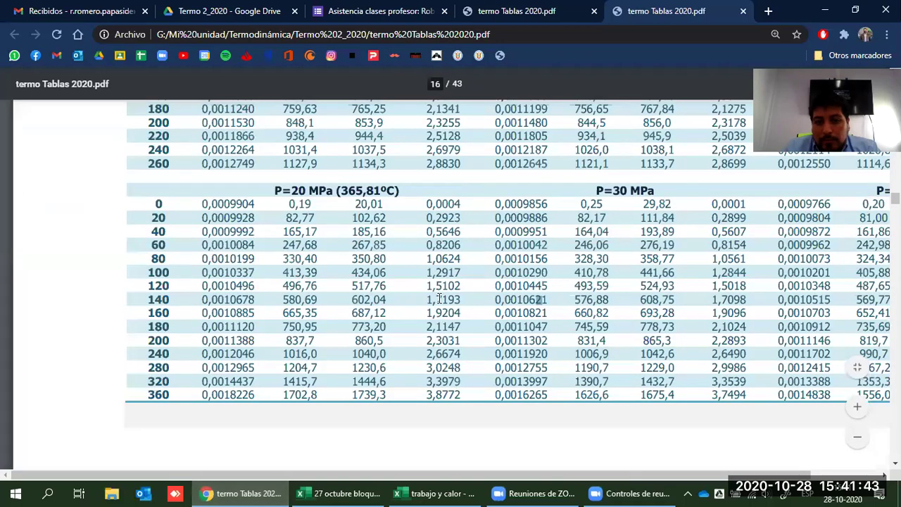
scroll(394, 303, "up", 10)
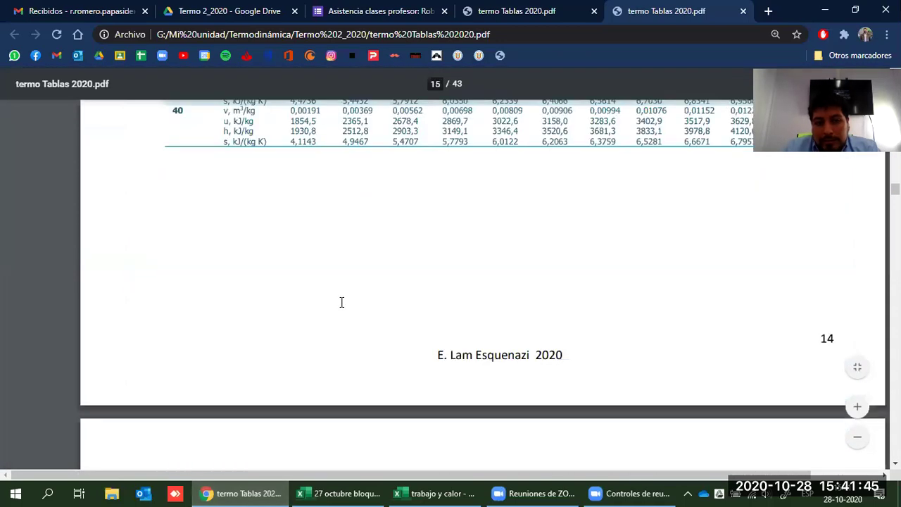
scroll(341, 302, "up", 2)
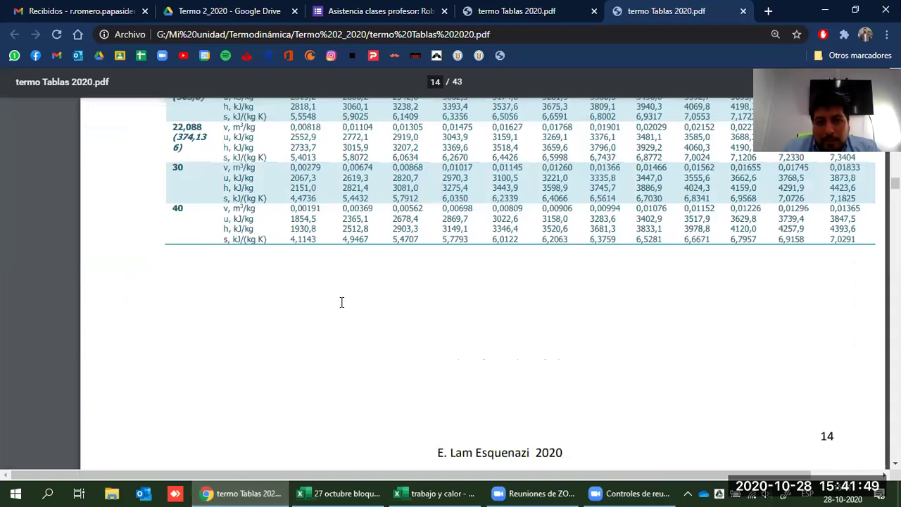
scroll(348, 290, "up", 10)
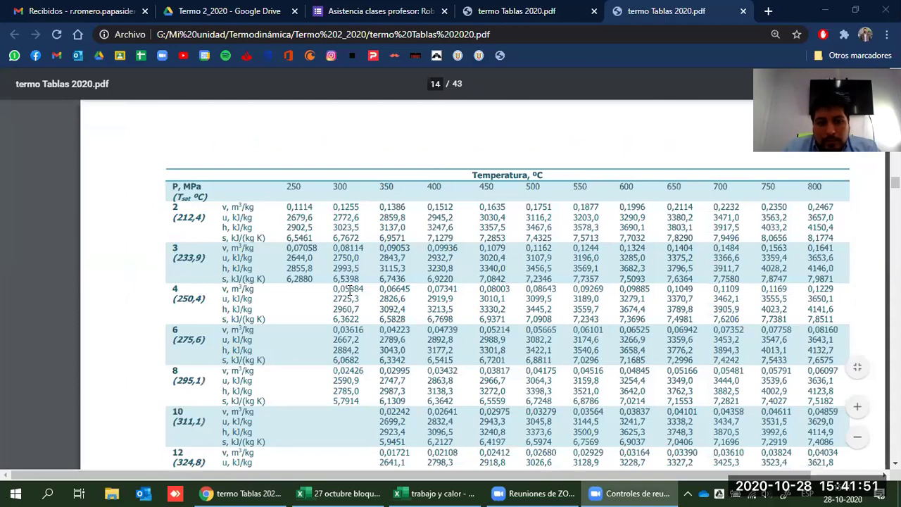
scroll(331, 299, "down", 6)
scroll(300, 314, "down", 7)
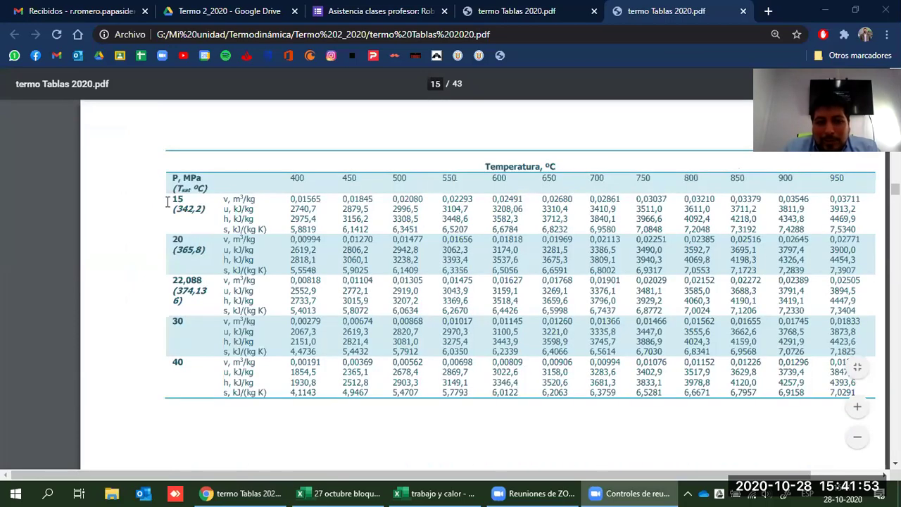
- Trace the tabulated pressures from 15 MPa down through 12, 10, 8 and 6 to 4 MPa in the steam tables
left_click(209, 218)
scroll(197, 267, "up", 5)
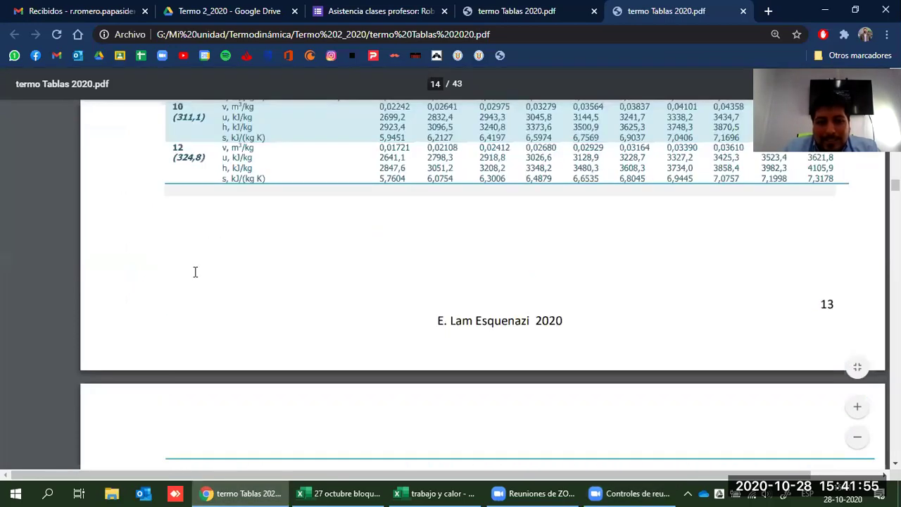
scroll(184, 294, "up", 3)
left_click_drag(185, 292, 187, 260)
left_click_drag(175, 219, 186, 217)
left_click_drag(173, 179, 179, 178)
left_click_drag(176, 140, 169, 143)
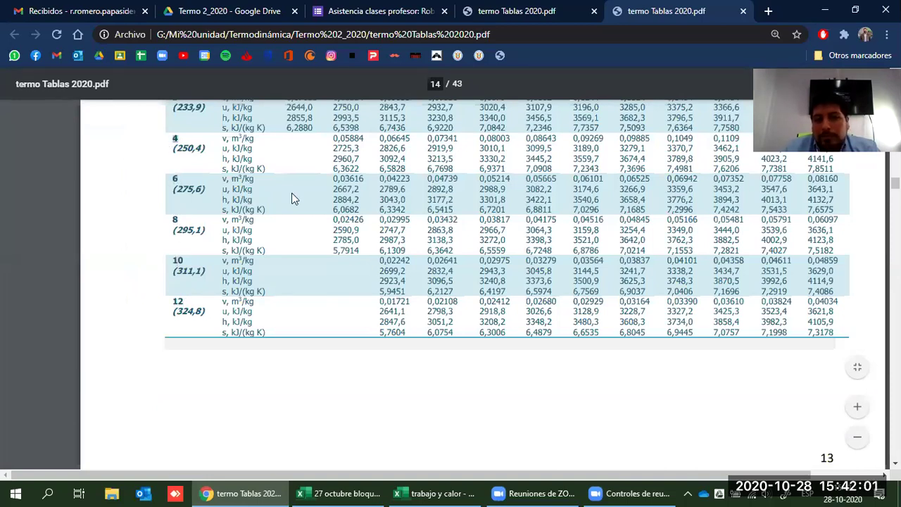
- Return to the trabajo y calor workbook in Excel and check the temperature of state 4 in C85
left_click(436, 492)
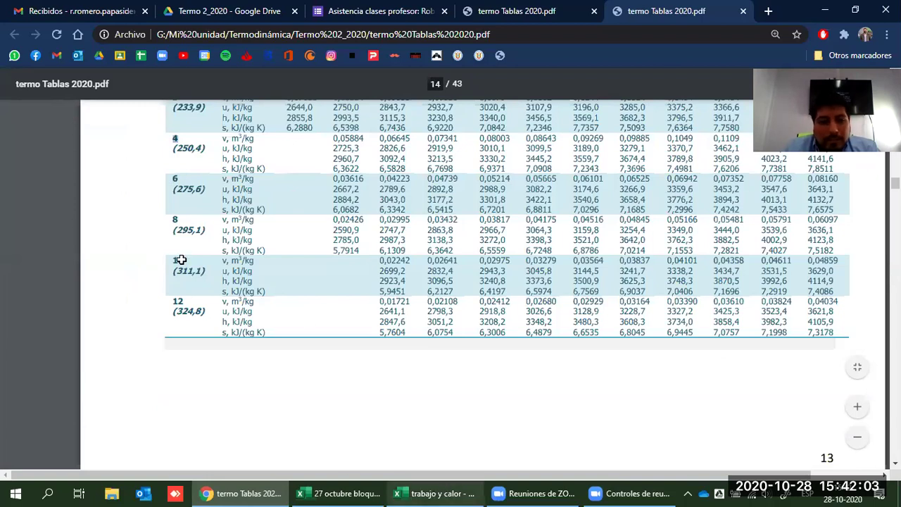
key("Up")
key("Right")
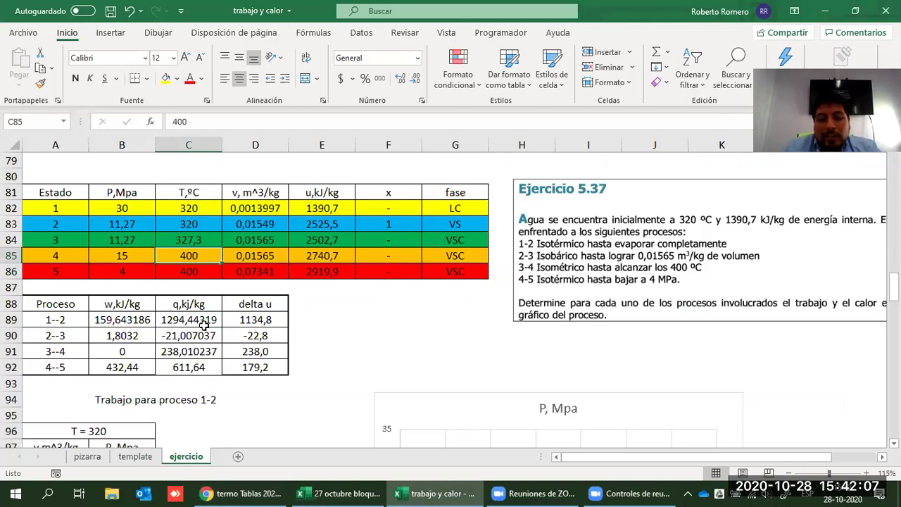
- Fill the T = 400 table of w45 in A123:B130 on the ejercicio sheet with yellow
scroll(203, 324, "down", 12)
scroll(74, 254, "down", 3)
left_click(134, 196)
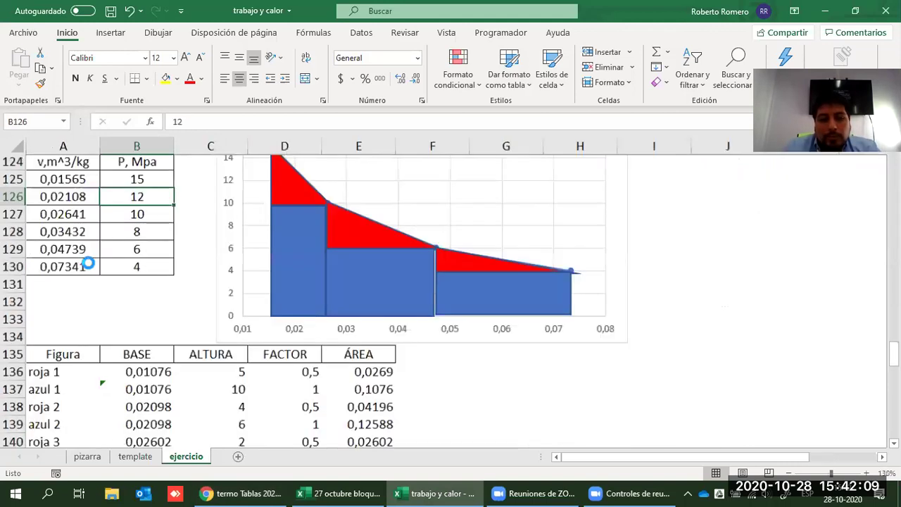
scroll(319, 413, "up", 1)
scroll(56, 257, "up", 2)
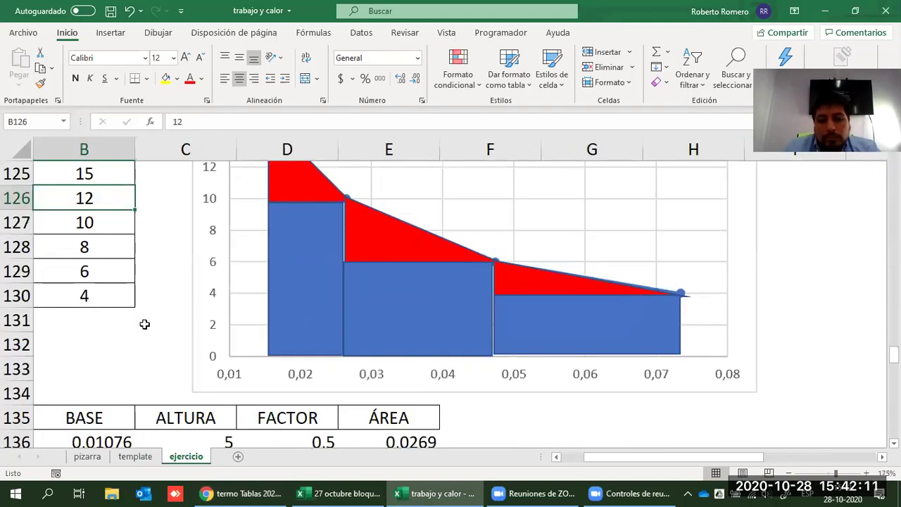
scroll(145, 323, "left", 1)
scroll(145, 324, "up", 2)
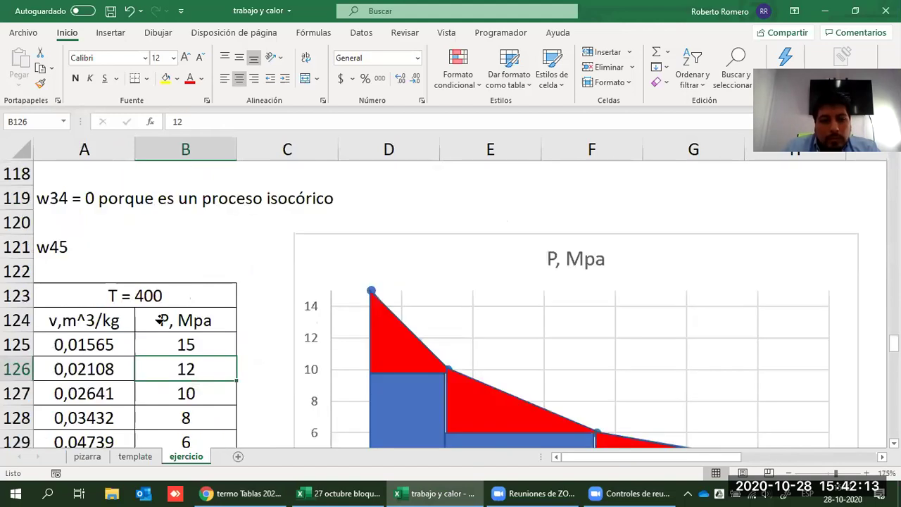
scroll(162, 293, "down", 1)
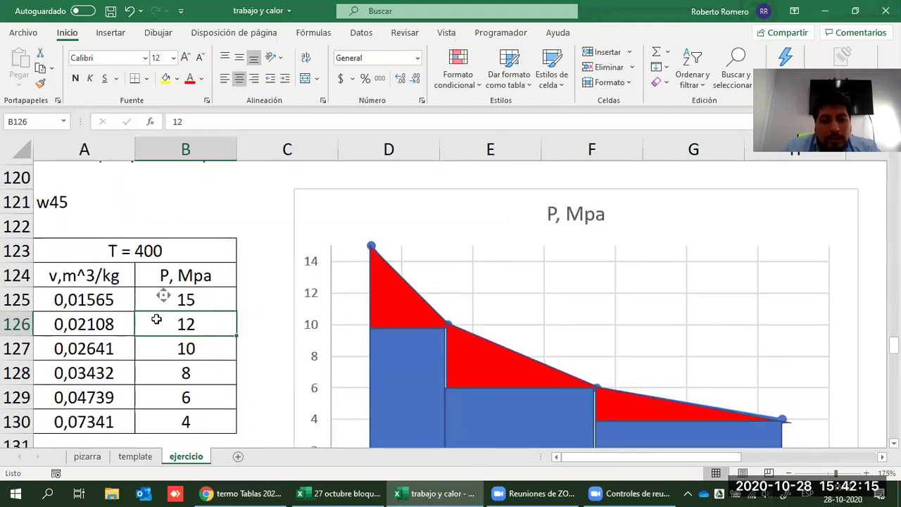
scroll(156, 320, "down", 1)
left_click_drag(141, 222, 170, 392)
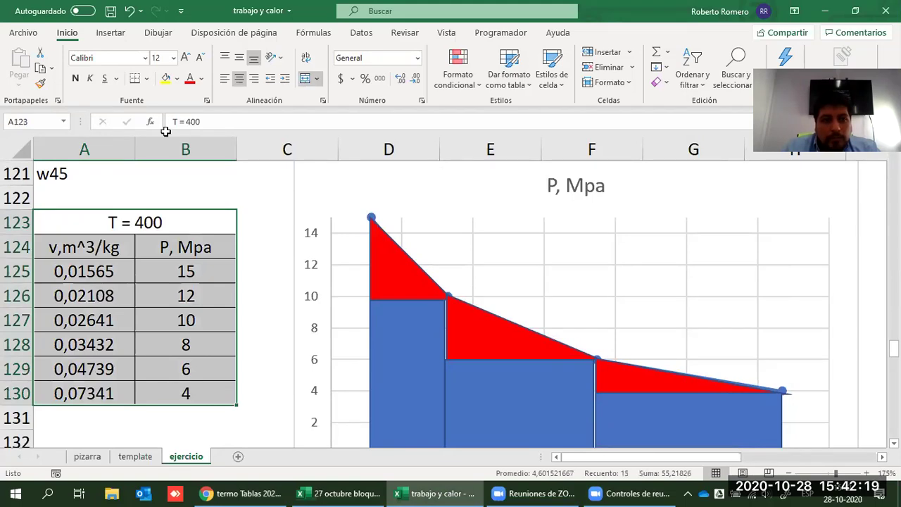
key("F4")
left_click(166, 222)
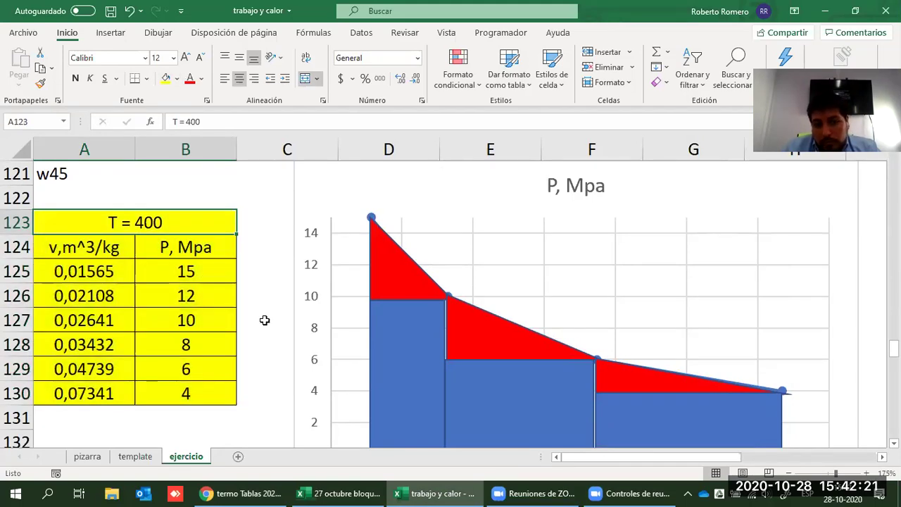
- Compare the 15 and 4 MPa end pressures with the intermediate ones in B126:B129, and switch back to the steam tables PDF in Chrome
left_click(207, 274)
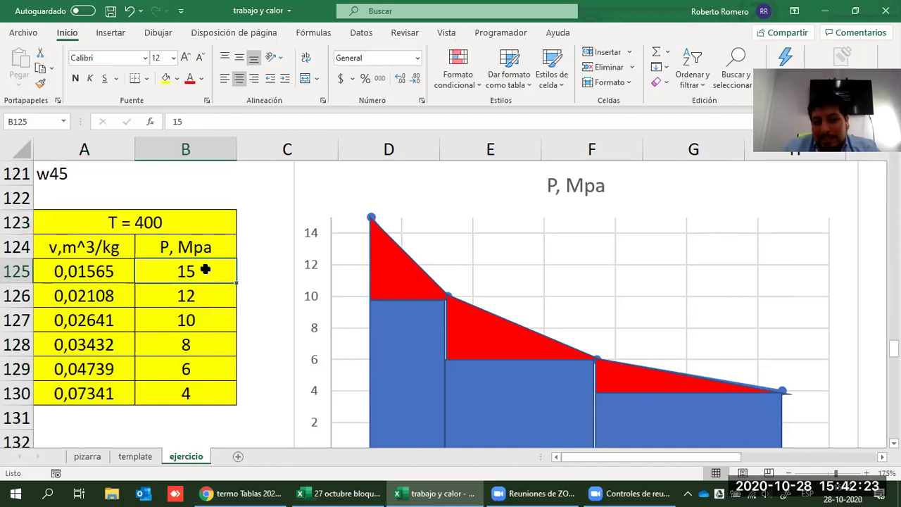
left_click(217, 397)
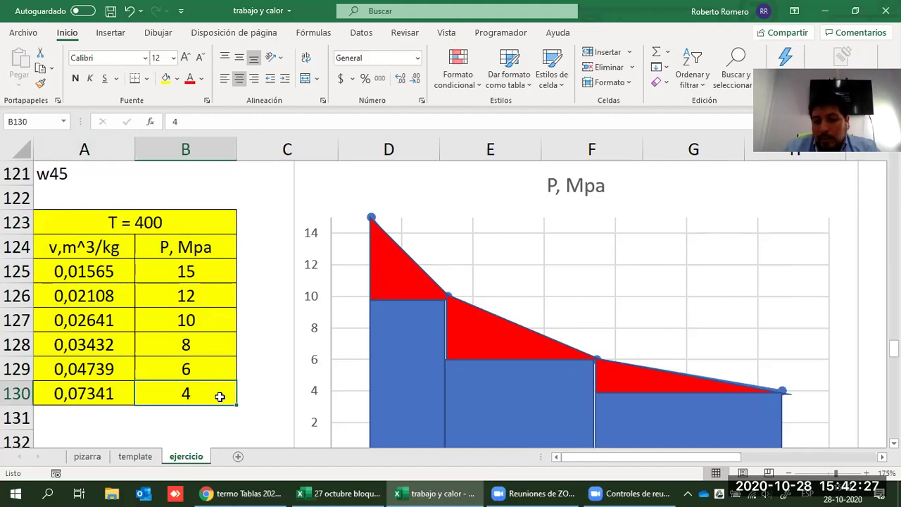
left_click_drag(217, 304, 217, 367)
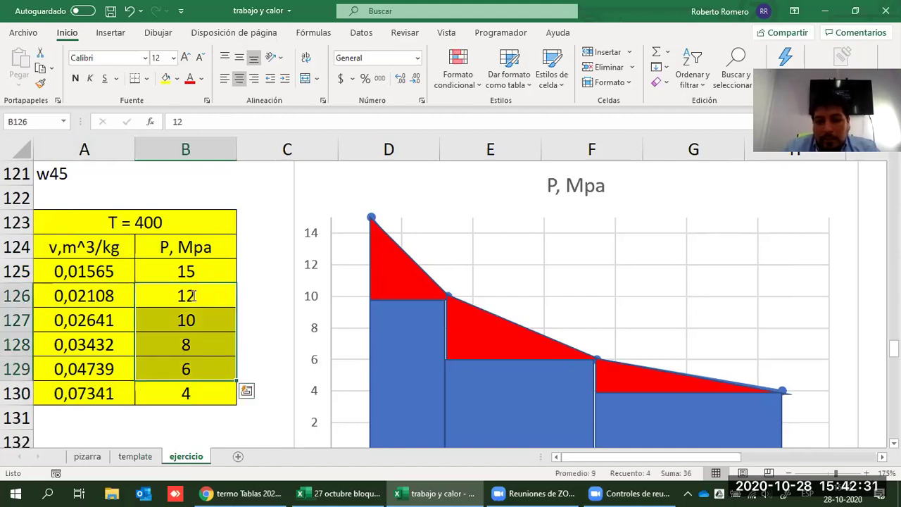
key("alt+Tab")
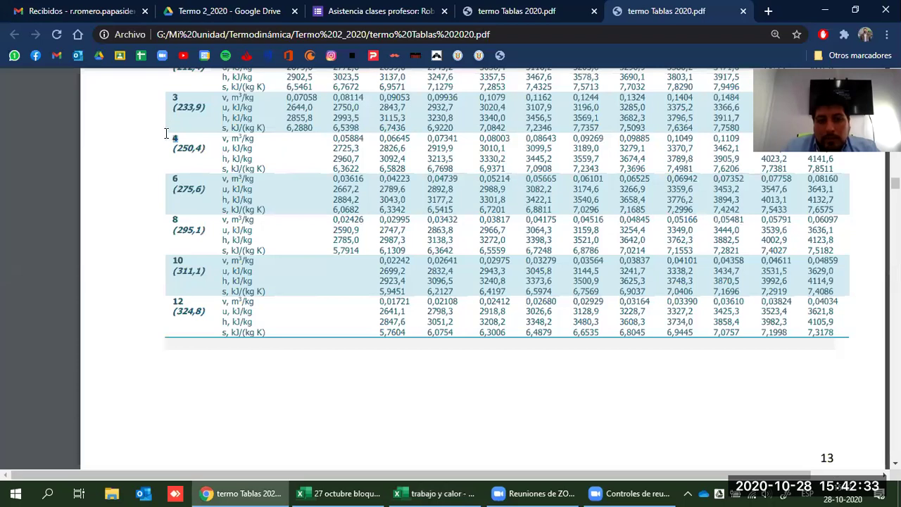
- Trace the tabulated pressures from 6 MPa up through 8, 10 and 12 to 15 MPa in the steam tables
left_click_drag(188, 175, 184, 192)
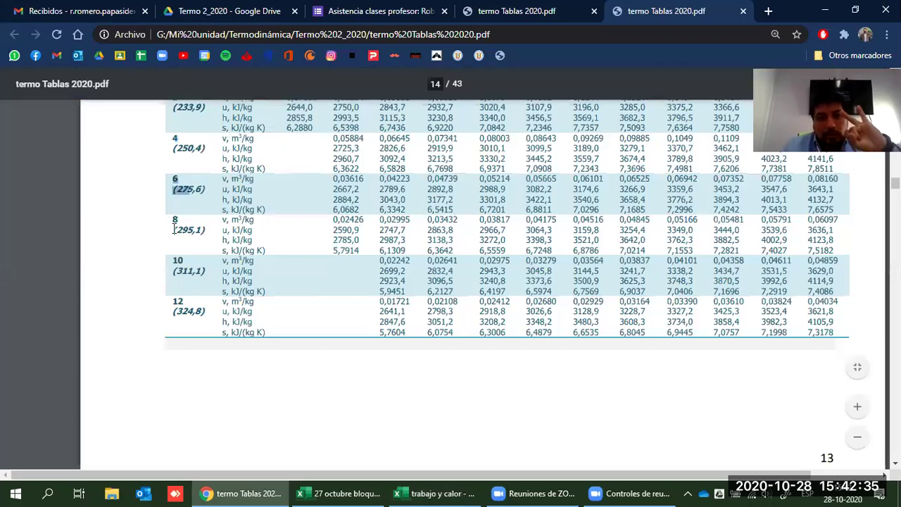
left_click(190, 273)
left_click_drag(169, 299, 207, 305)
scroll(207, 304, "down", 1)
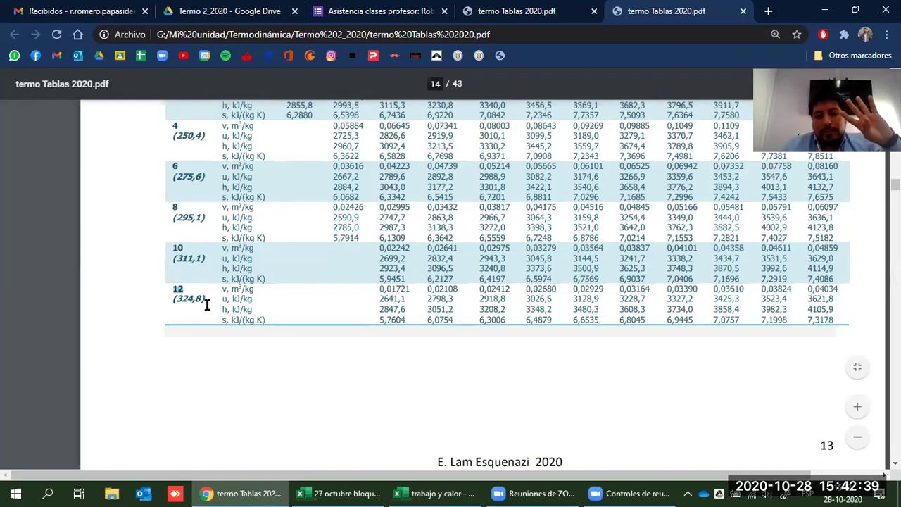
scroll(207, 304, "down", 5)
left_click_drag(171, 209, 206, 210)
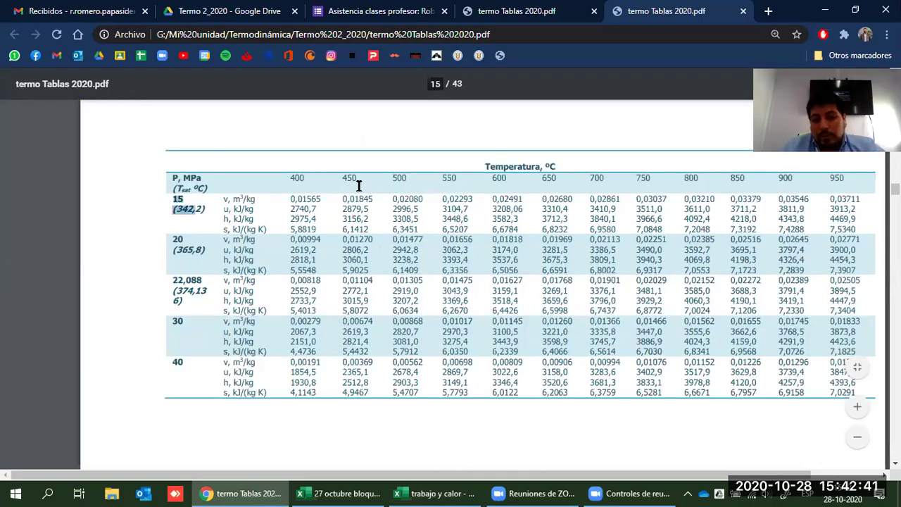
- Look up the specific volume at 15 MPa and 400 °C and compare it with A125 in the trabajo y calor workbook
left_click(310, 200)
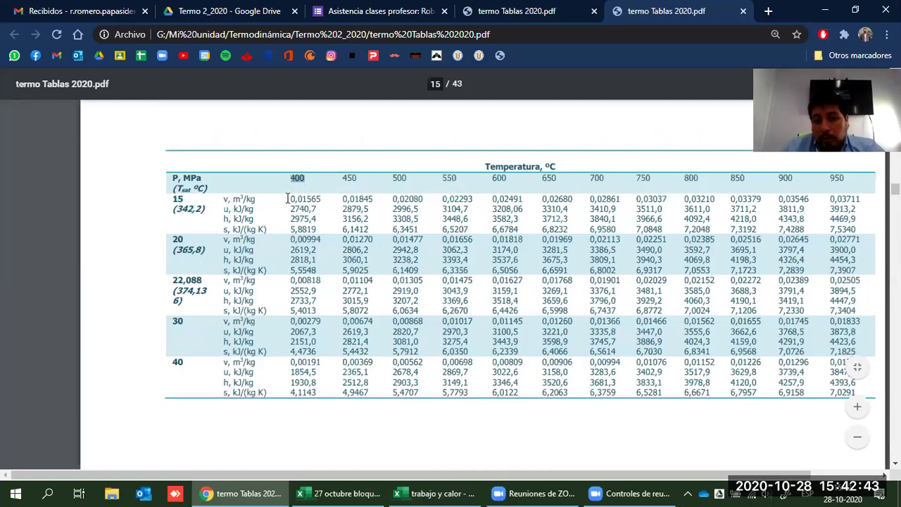
double_click(320, 198)
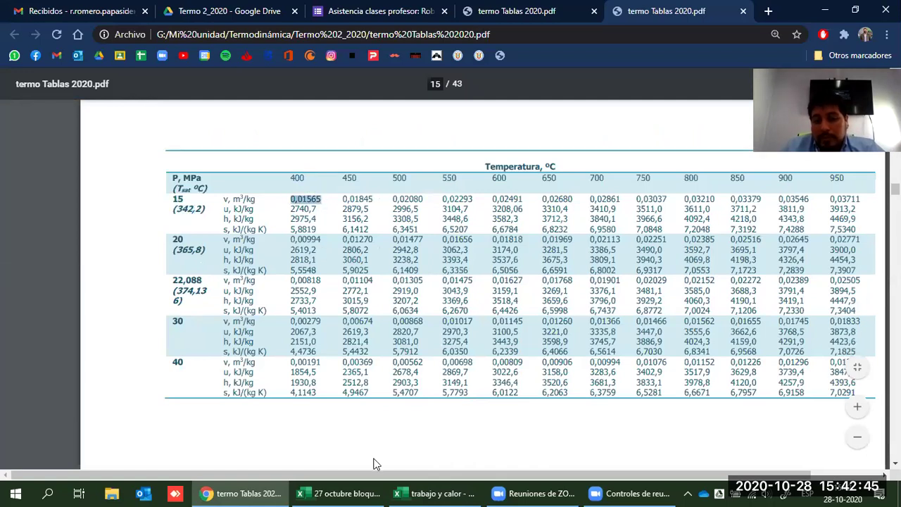
key("alt+Tab")
left_click(125, 276)
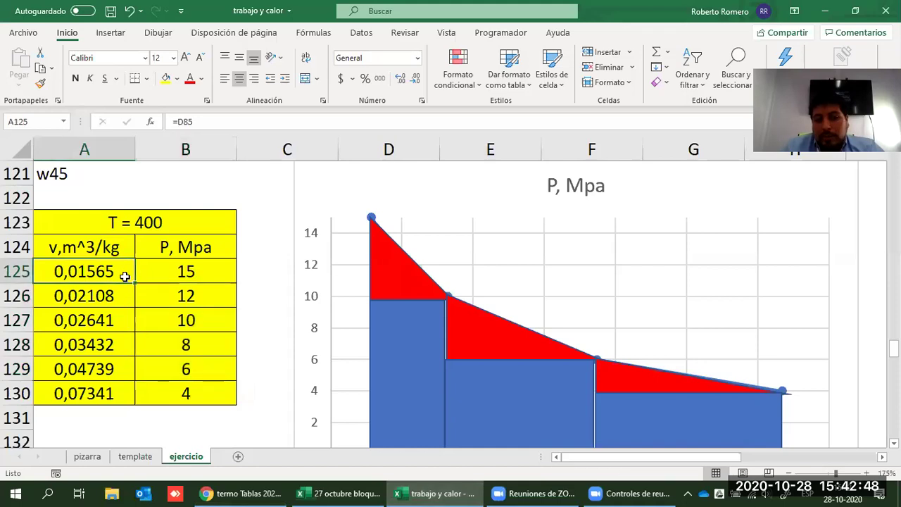
- Check the 12 MPa volume in A126 against the 400 °C steam table entry and return to the table in A124:B130
left_click(196, 299)
left_click(103, 297)
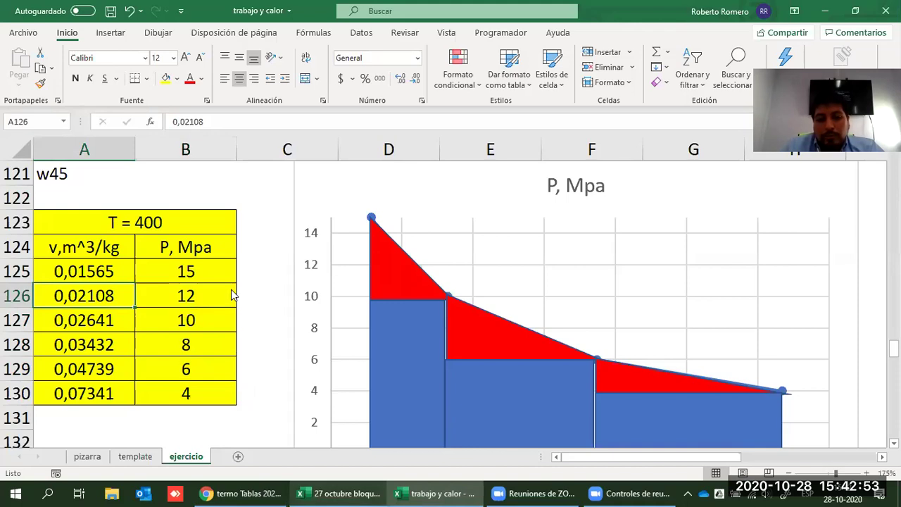
key("alt+Tab")
scroll(231, 295, "up", 5)
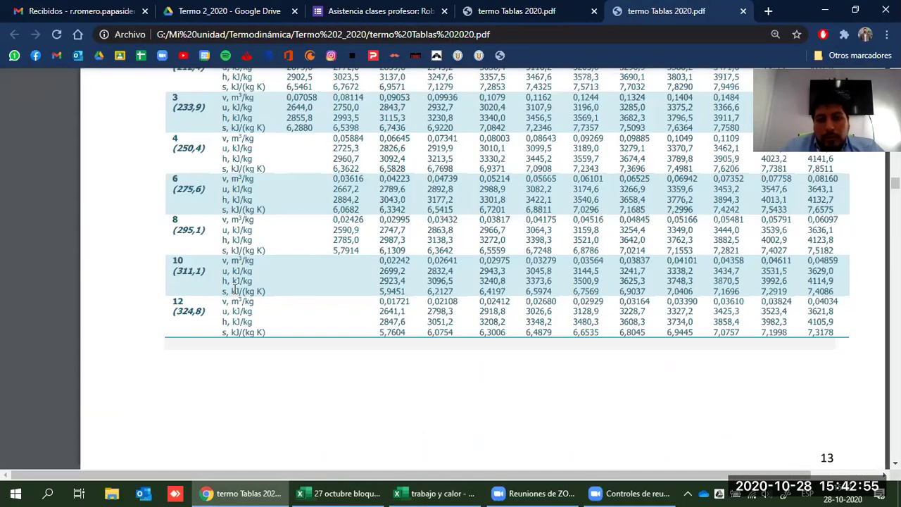
scroll(366, 208, "up", 3)
left_click_drag(429, 191, 442, 194)
scroll(427, 217, "down", 1)
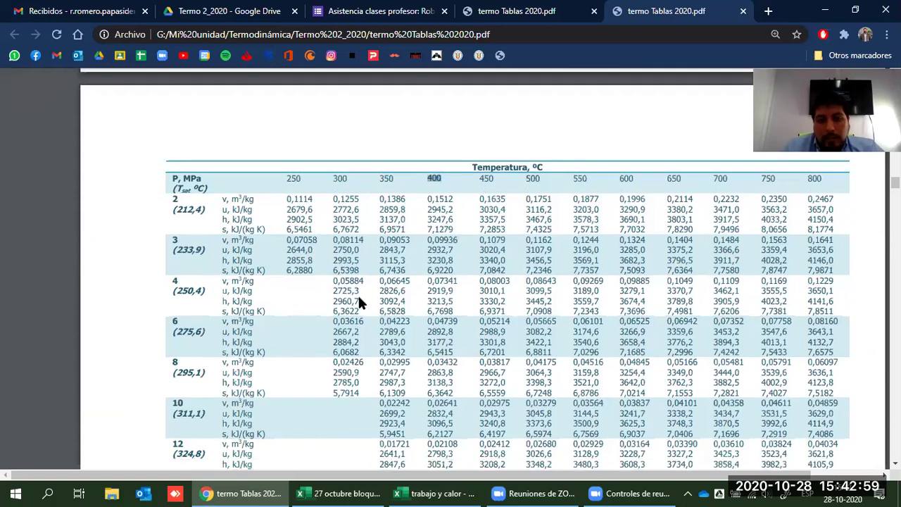
scroll(358, 297, "down", 2)
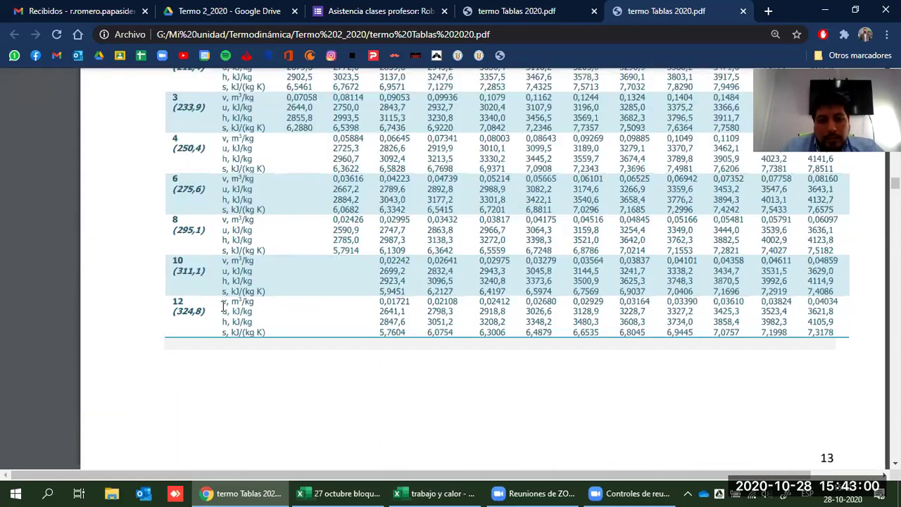
double_click(457, 300)
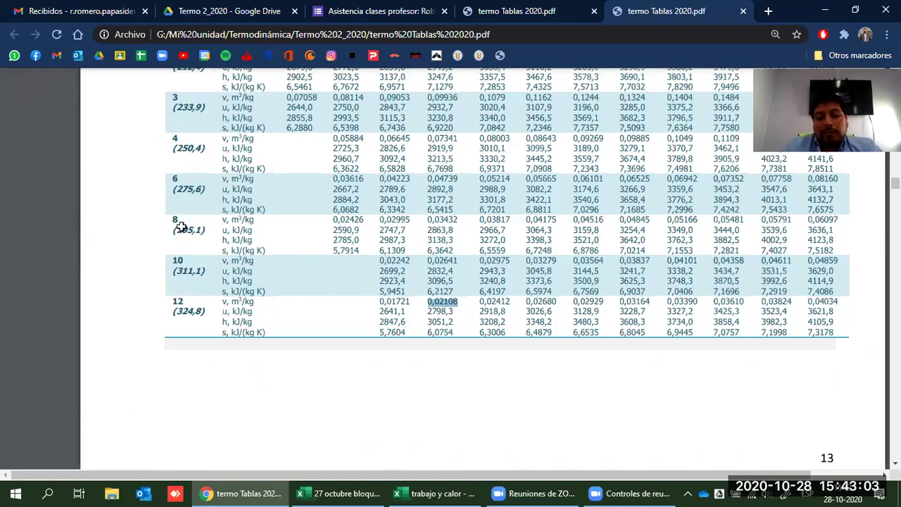
key("alt+Tab")
left_click_drag(85, 246, 226, 391)
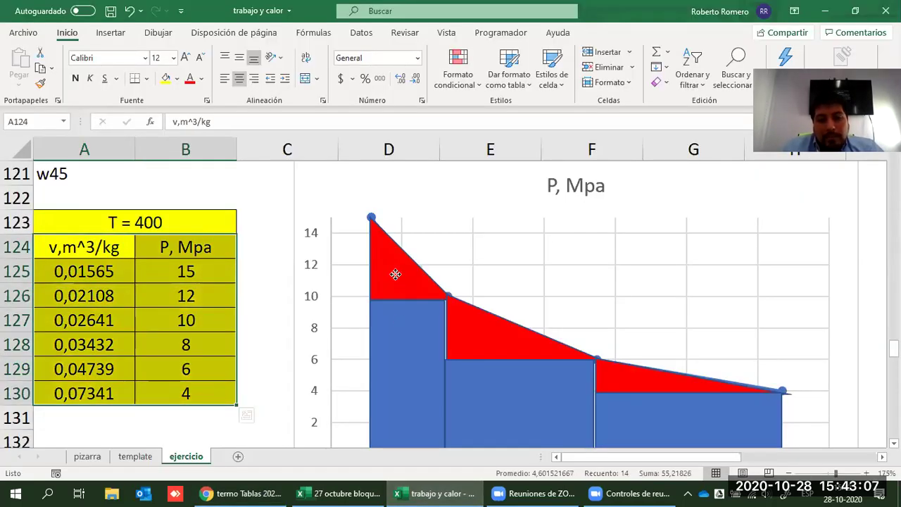
- Move the three red triangles and three blue rectangles away from beneath the P, Mpa curve to expose all its points
left_click_drag(395, 274, 543, 248)
left_click_drag(549, 331, 684, 226)
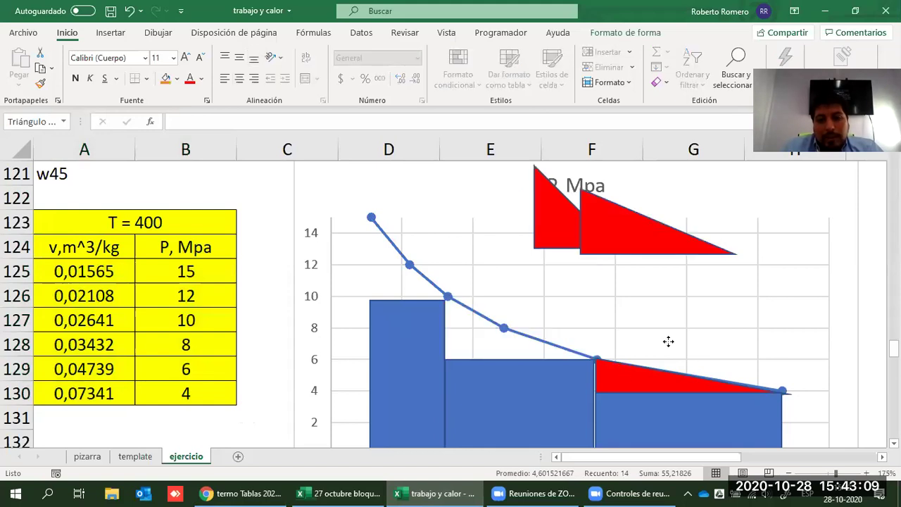
left_click_drag(667, 341, 680, 237)
left_click_drag(436, 394, 619, 261)
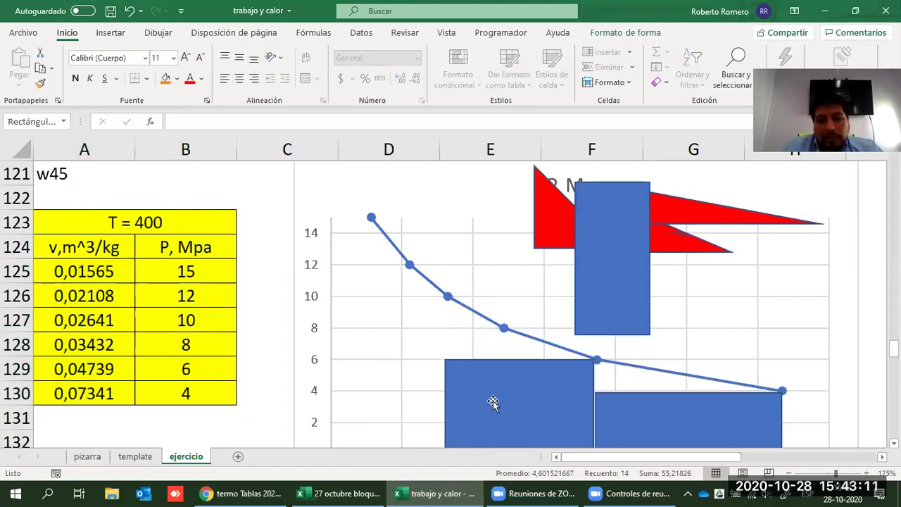
left_click_drag(645, 290, 634, 261)
left_click_drag(593, 439, 729, 290)
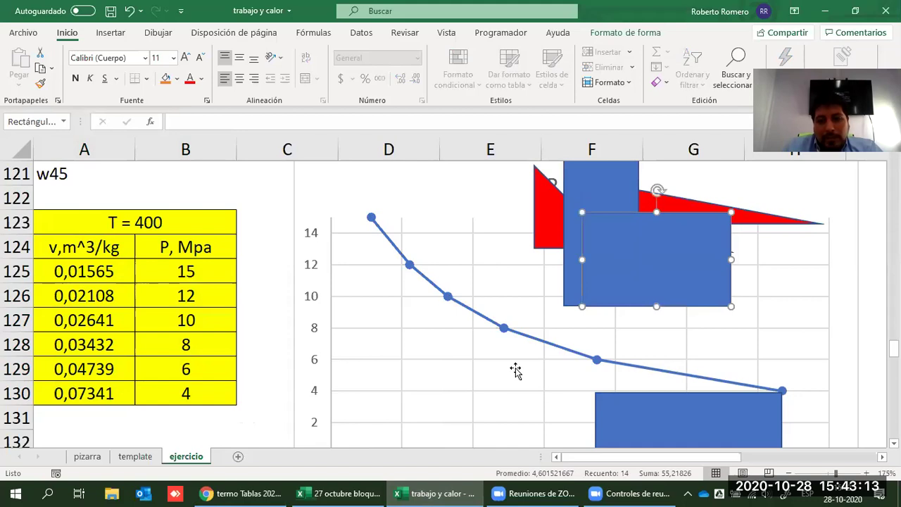
left_click_drag(704, 415, 768, 249)
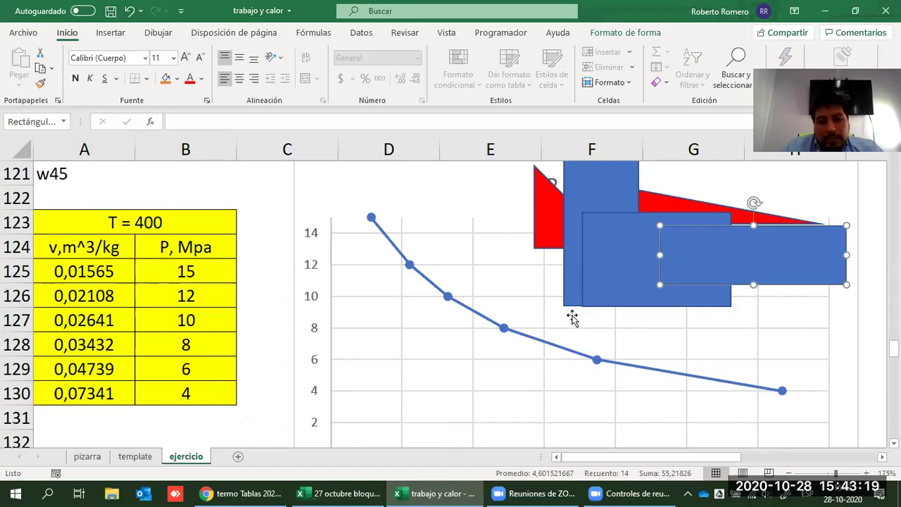
- Place the three blue rectangles back side by side under the curve, with heights at 10, 6 and 4 MPa
scroll(571, 318, "down", 1)
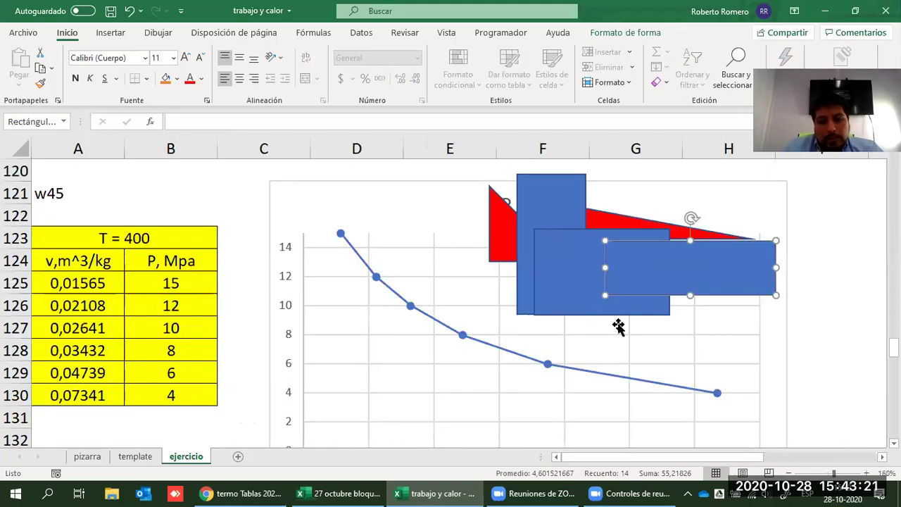
scroll(713, 303, "down", 1)
left_click_drag(893, 347, 893, 348)
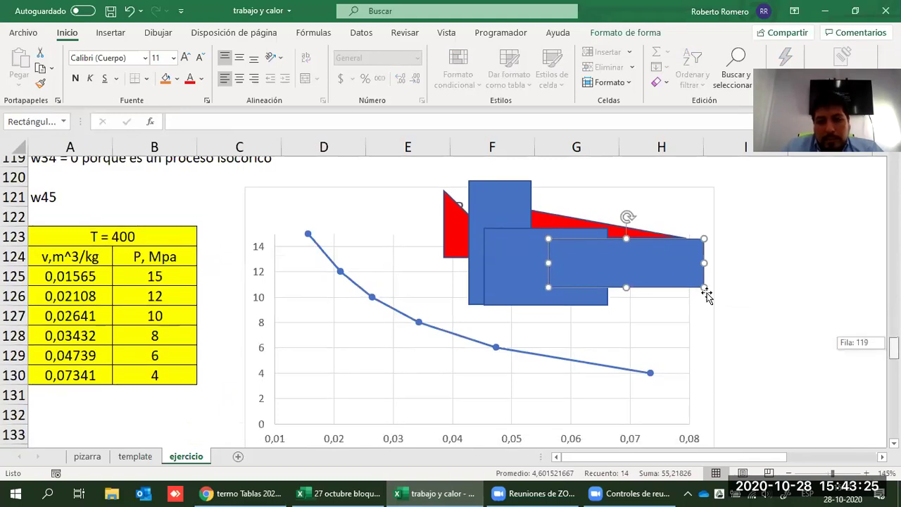
left_click_drag(610, 287, 592, 361)
left_click_drag(578, 411, 576, 404)
left_click_drag(540, 292, 346, 386)
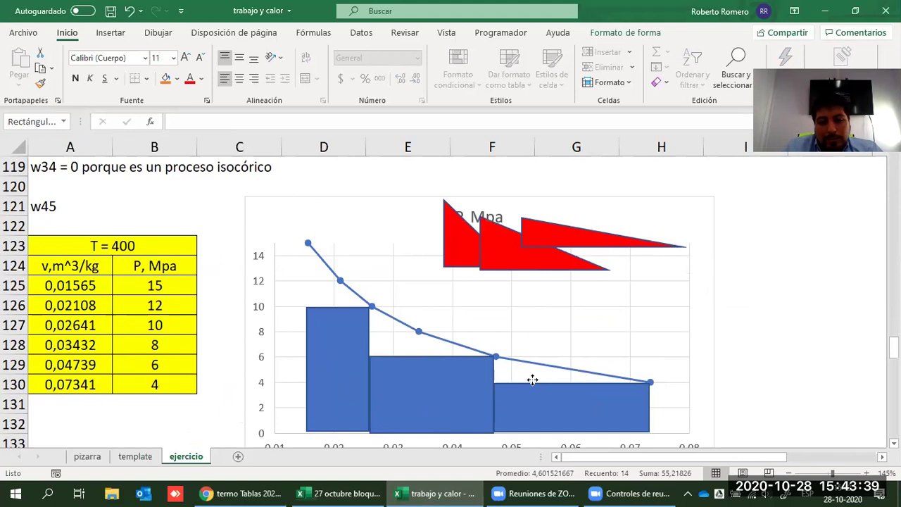
- Return the three red triangles to their places on top of the blue rectangles along the curve and deselect the shapes
key("ctrl+z")
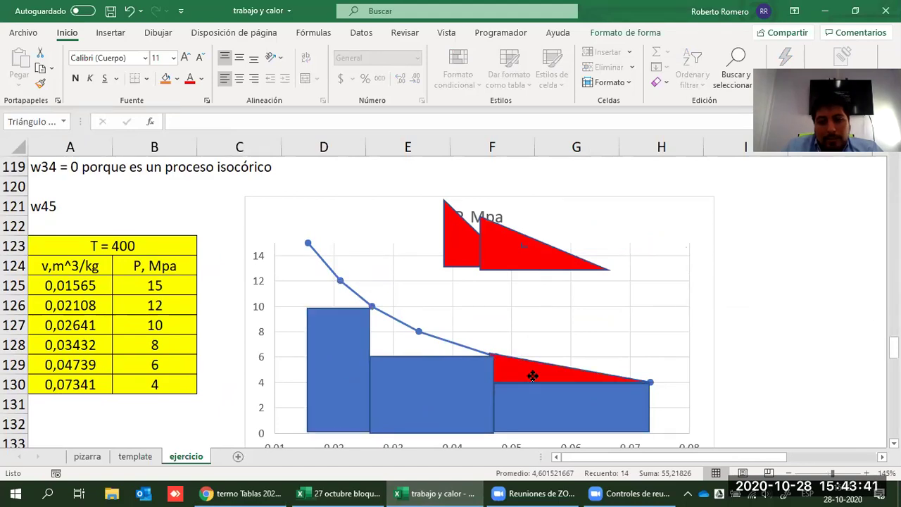
key("ctrl+z")
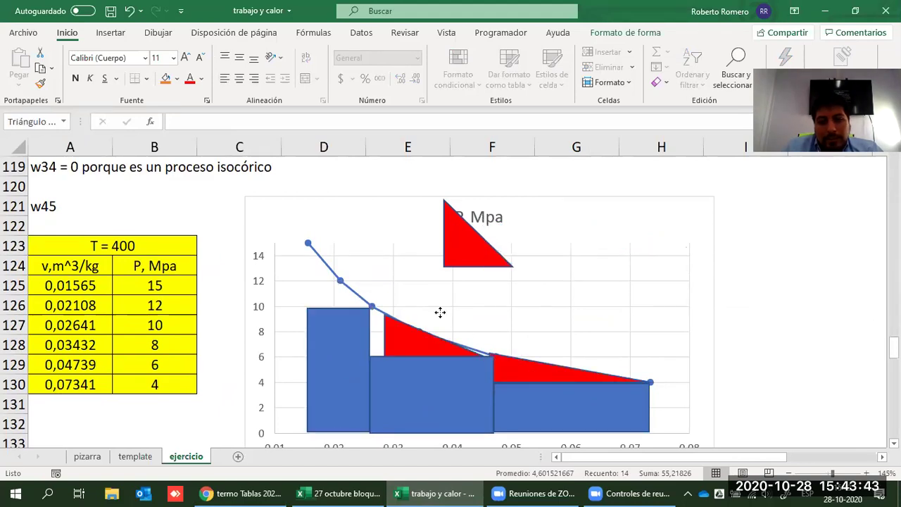
key("ctrl+z")
key("ctrl+z")
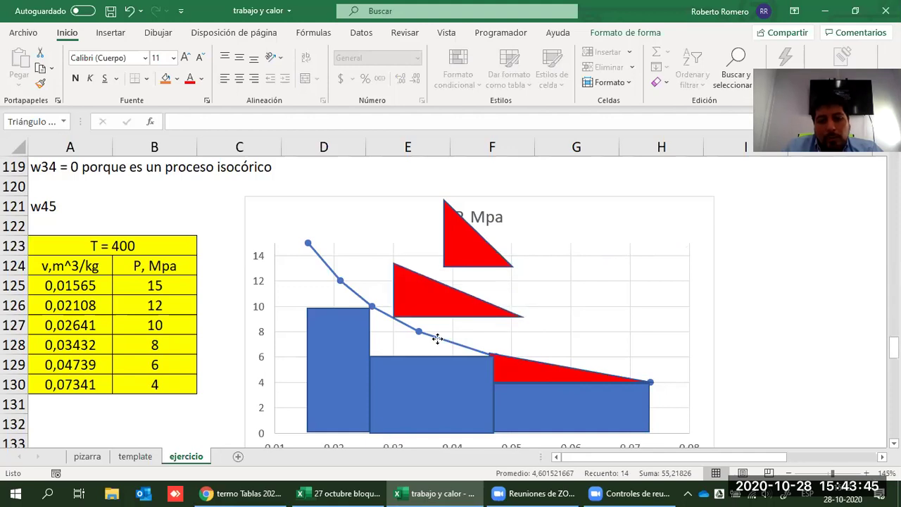
key("ctrl+z")
key("ctrl+z")
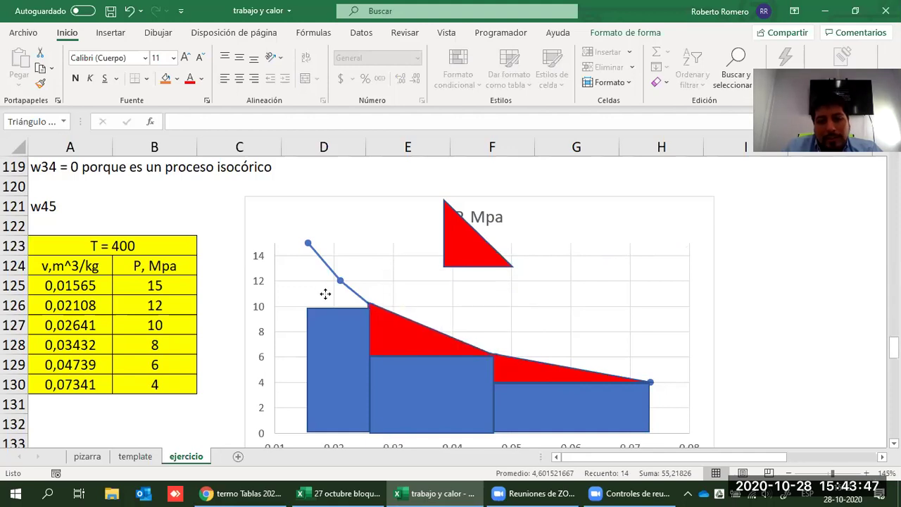
key("ctrl+z")
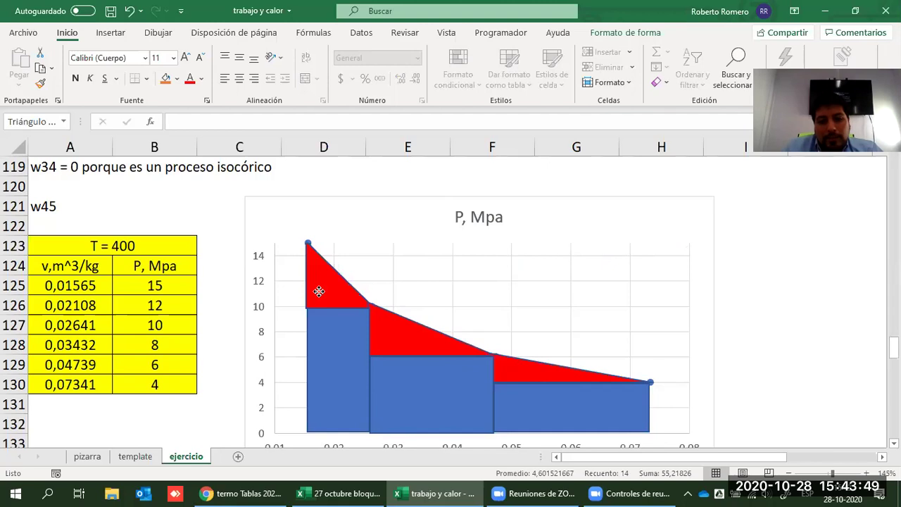
left_click(769, 279)
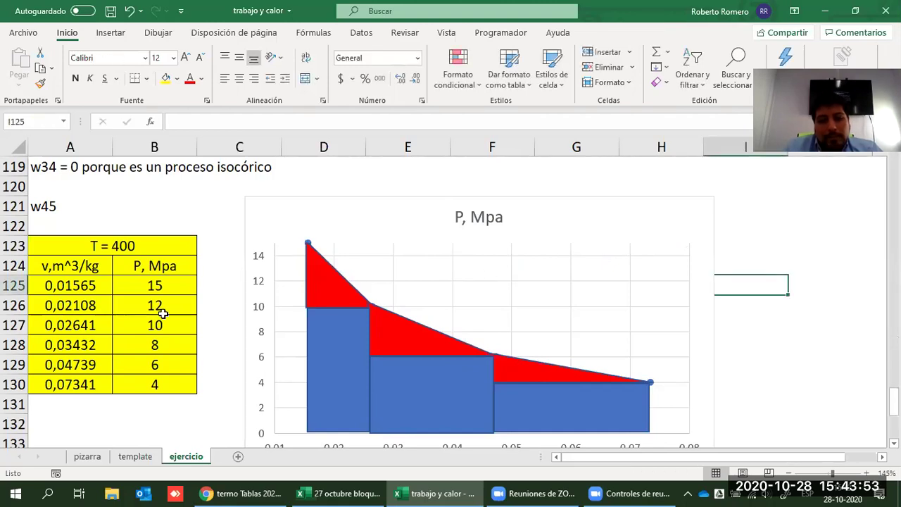
- Go through the Figura names from roja 1 to azul 3 in A136:A141 of the area table
scroll(75, 377, "down", 2)
left_click(75, 371)
left_click(64, 401)
left_click(103, 415)
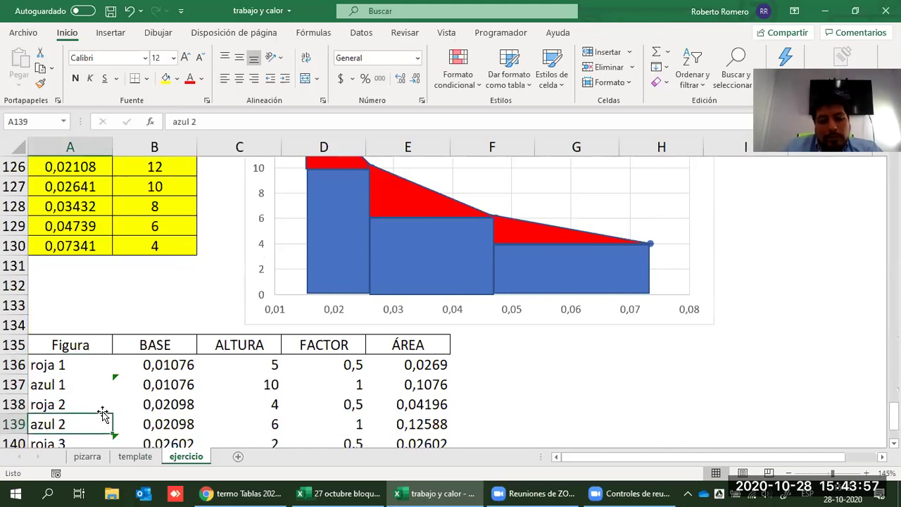
scroll(94, 338, "down", 1)
scroll(70, 309, "down", 2)
left_click(70, 307)
left_click(65, 325)
- Compare the chart's triangles and rectangles with their FACTOR values in D136:D141
scroll(324, 285, "up", 5)
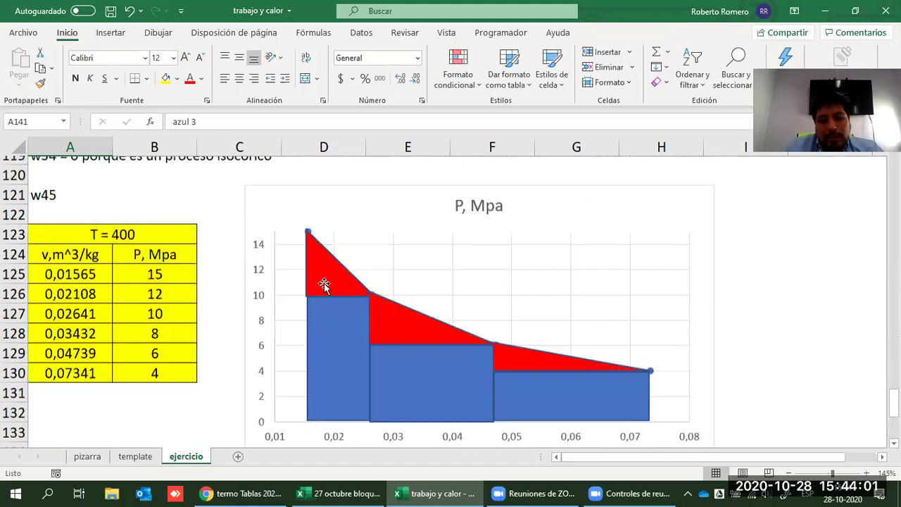
scroll(320, 281, "down", 1)
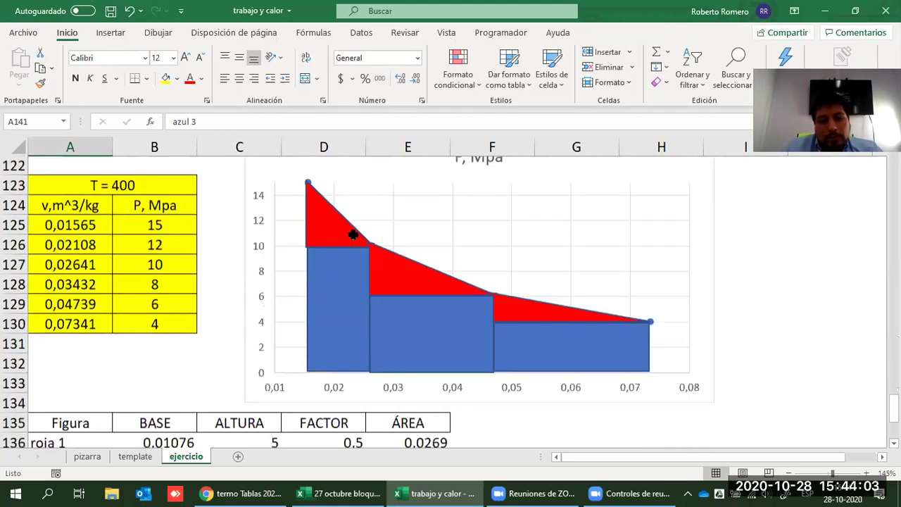
scroll(353, 235, "down", 4)
left_click(349, 229)
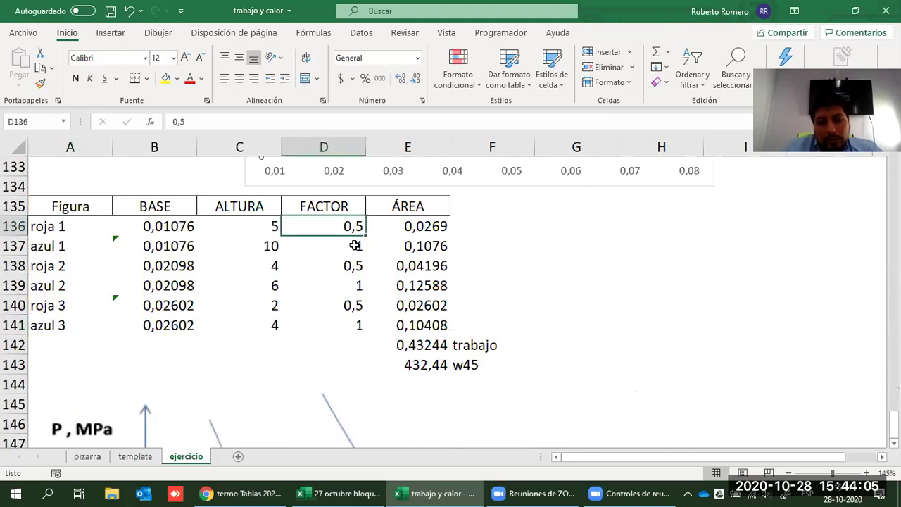
left_click(355, 245)
left_click(347, 271)
left_click(348, 284)
left_click(357, 321)
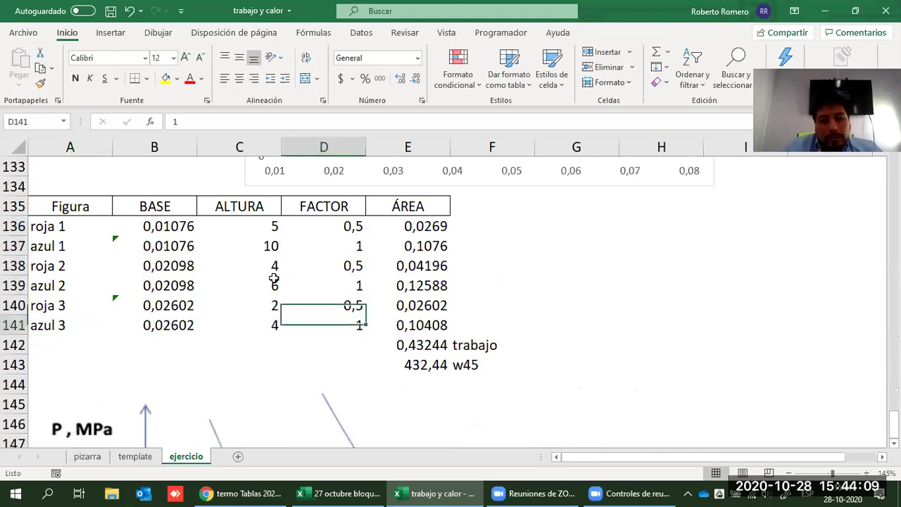
- Compare the BASE values in B136:B141 with the widths of the three red-and-blue figure pairs on the chart
left_click_drag(163, 225, 169, 321)
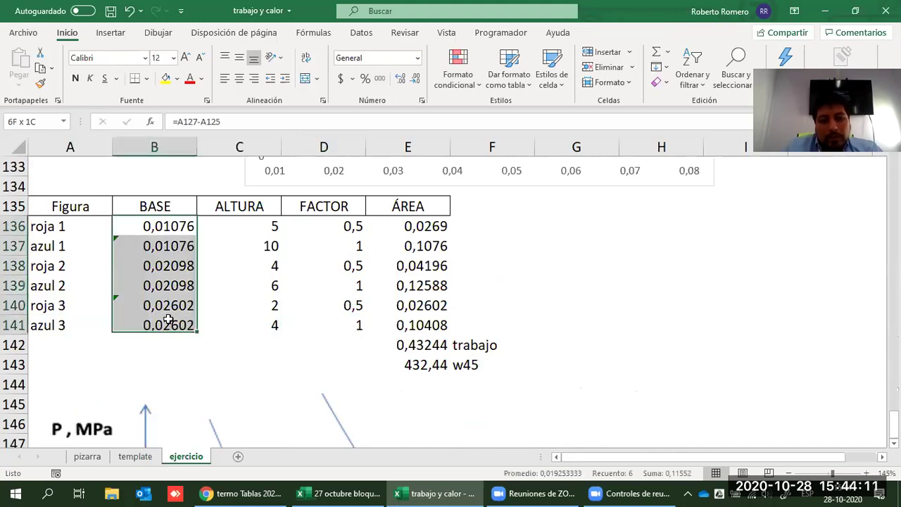
left_click(68, 243)
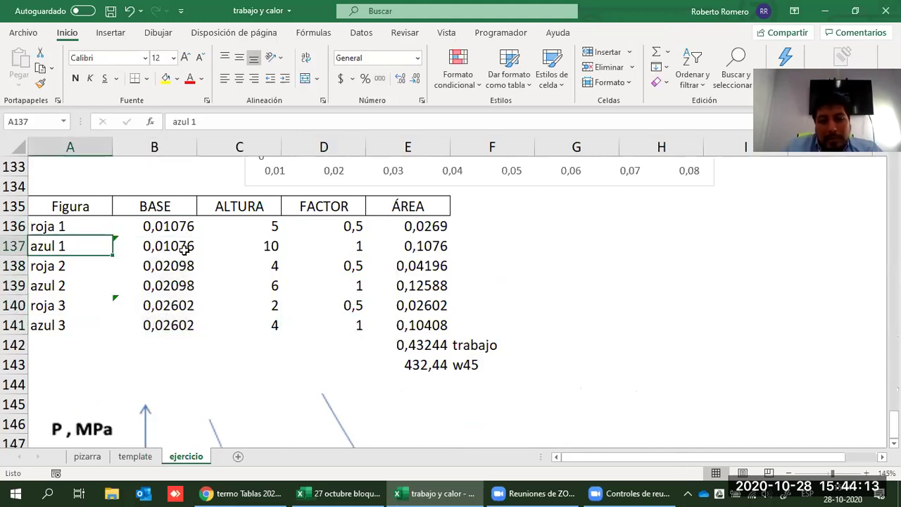
scroll(323, 317, "up", 5)
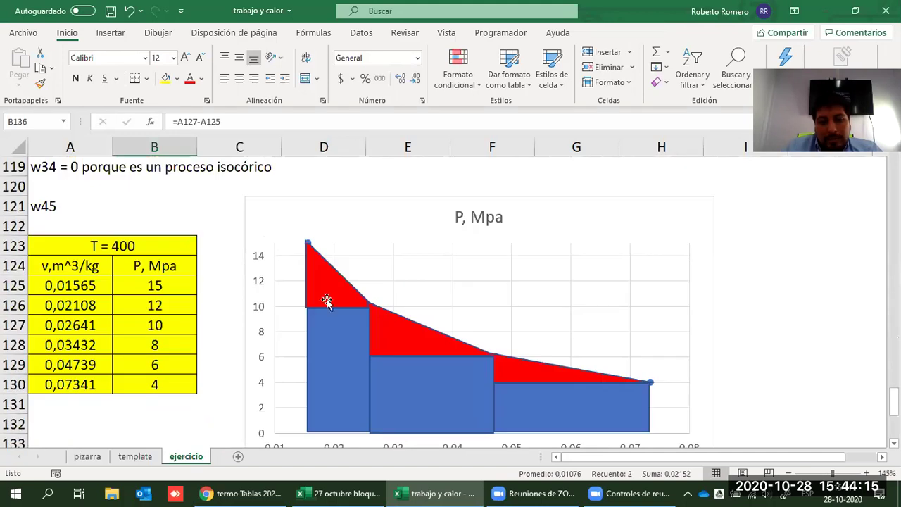
scroll(70, 290, "down", 5)
scroll(60, 280, "down", 1)
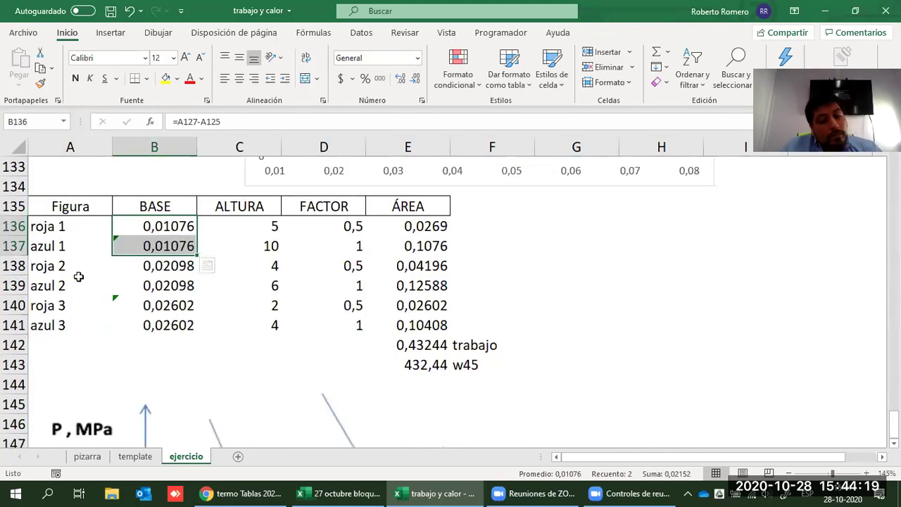
left_click(169, 266)
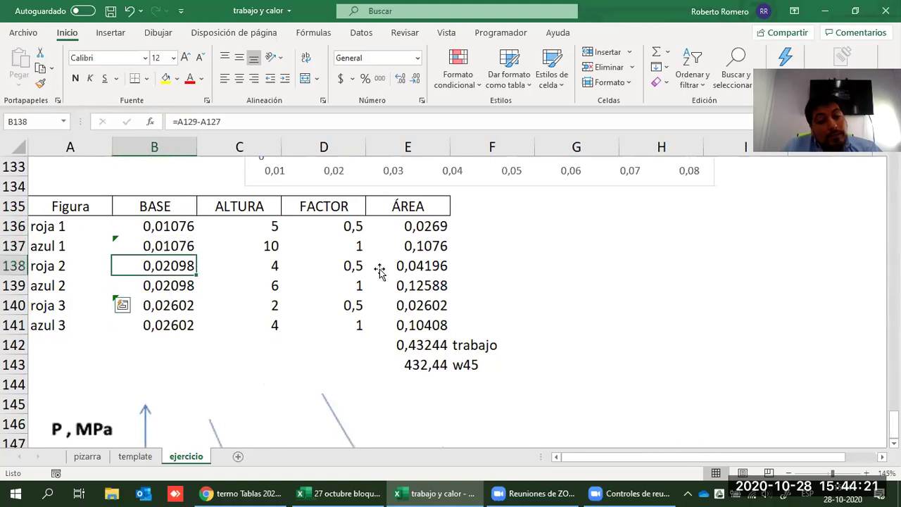
scroll(394, 281, "up", 5)
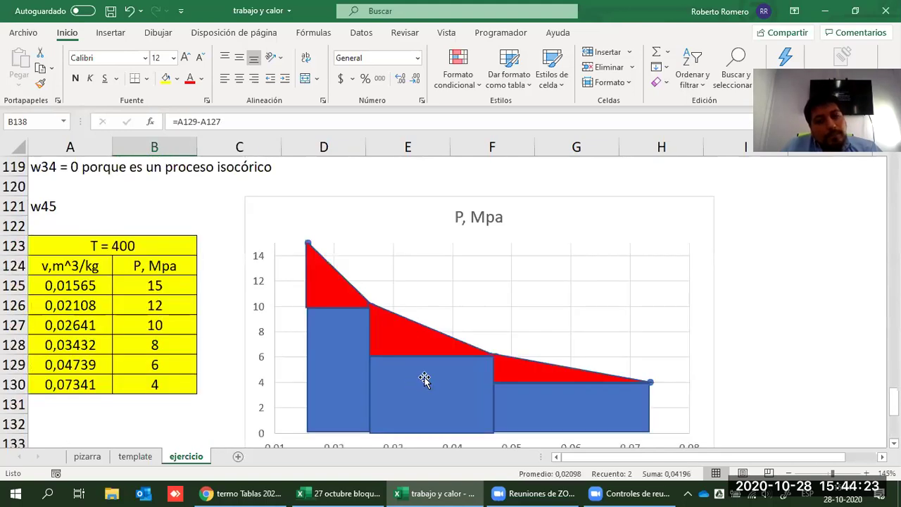
scroll(106, 313, "down", 5)
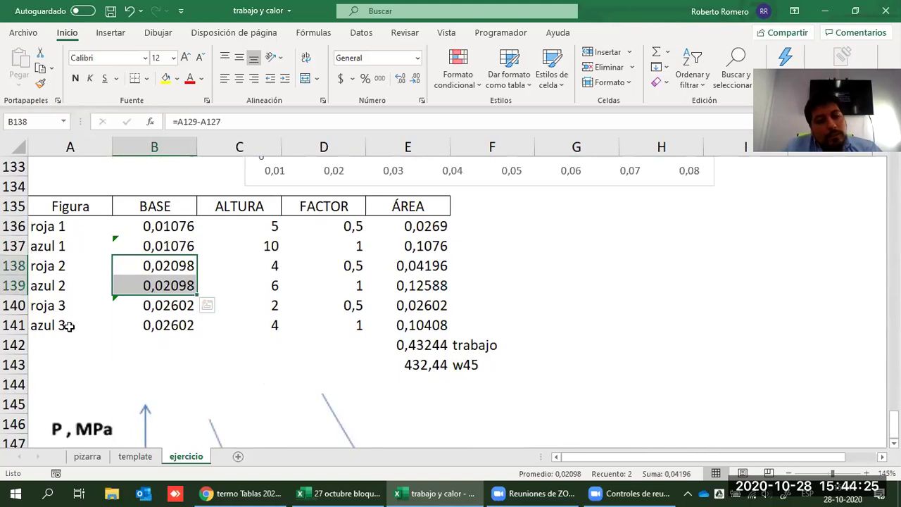
left_click_drag(69, 304, 69, 325)
scroll(458, 372, "up", 2)
scroll(529, 253, "up", 1)
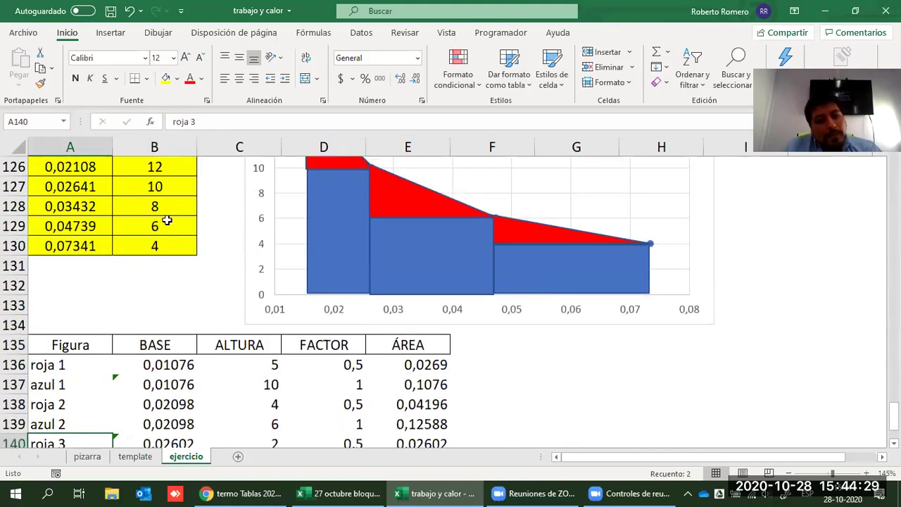
scroll(169, 305, "down", 3)
left_click_drag(170, 307, 170, 326)
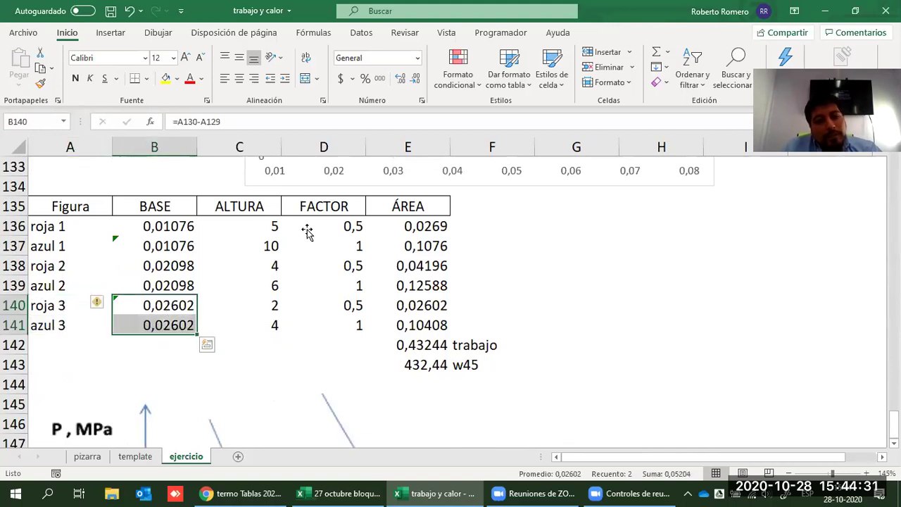
- Set the maximum of the P, Mpa chart's vertical axis to 16
scroll(296, 310, "up", 3)
scroll(298, 310, "up", 2)
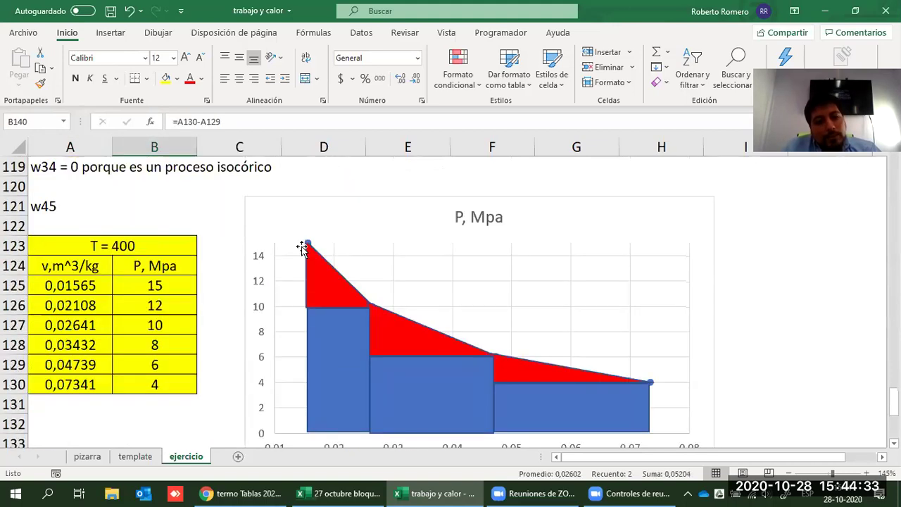
scroll(289, 257, "down", 5)
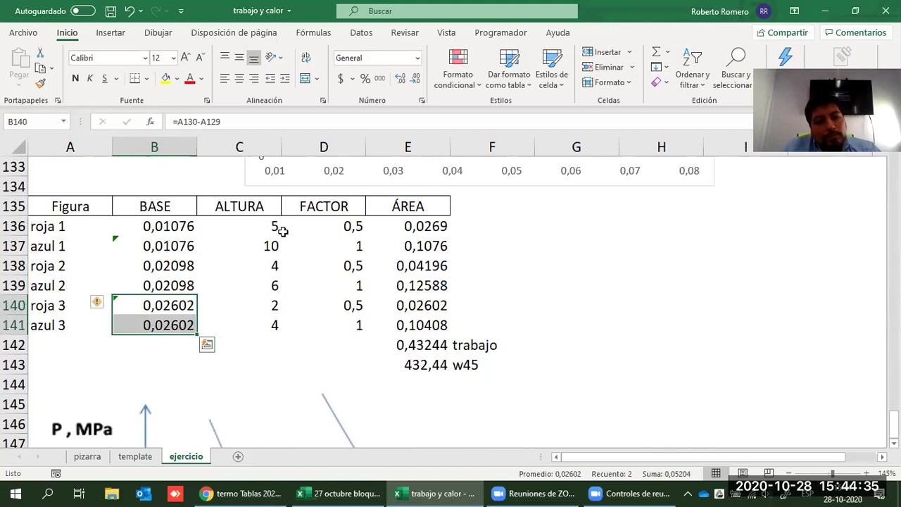
scroll(285, 235, "up", 3)
scroll(288, 267, "up", 3)
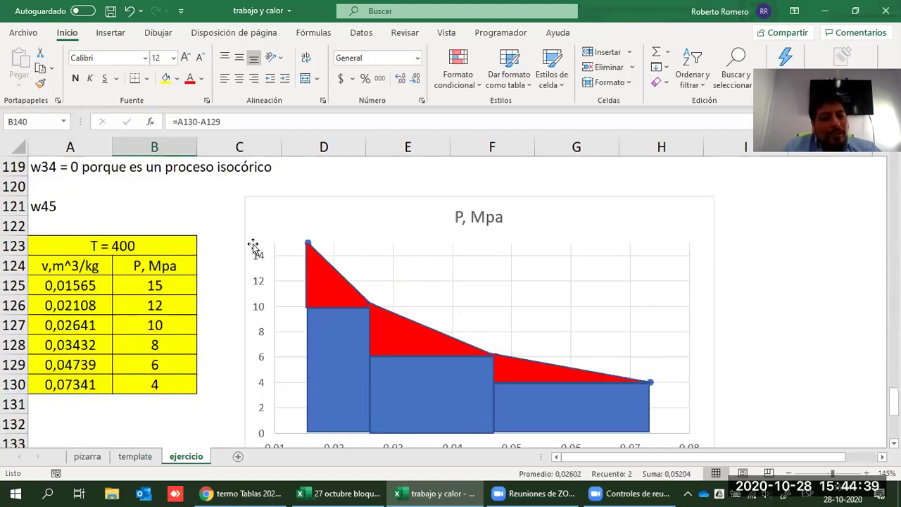
left_click(258, 286)
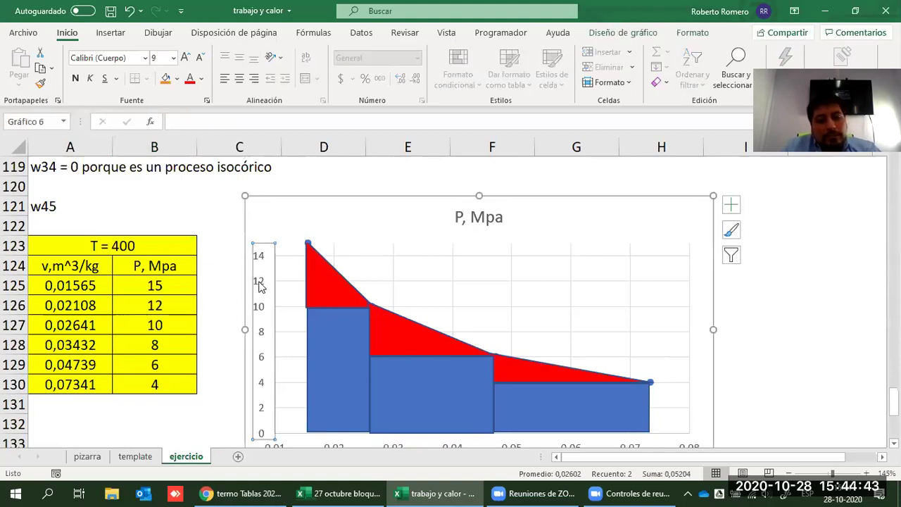
double_click(261, 284)
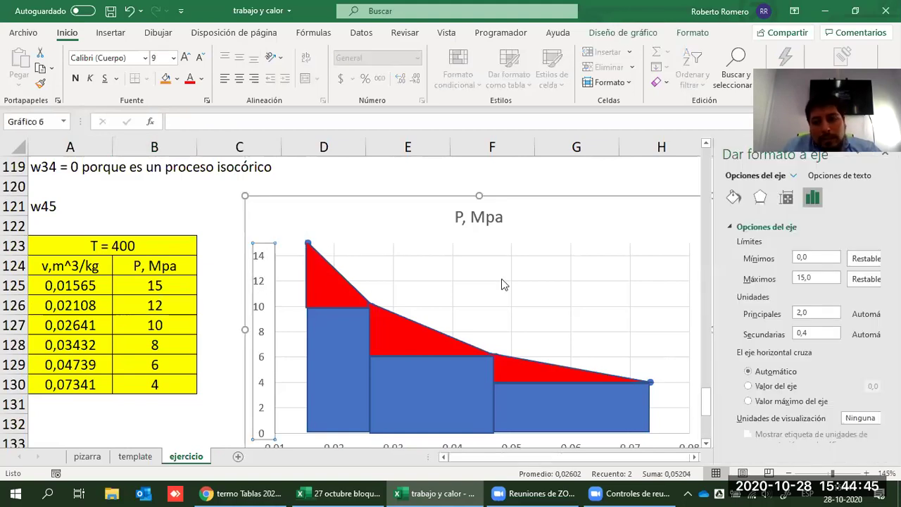
left_click(804, 278)
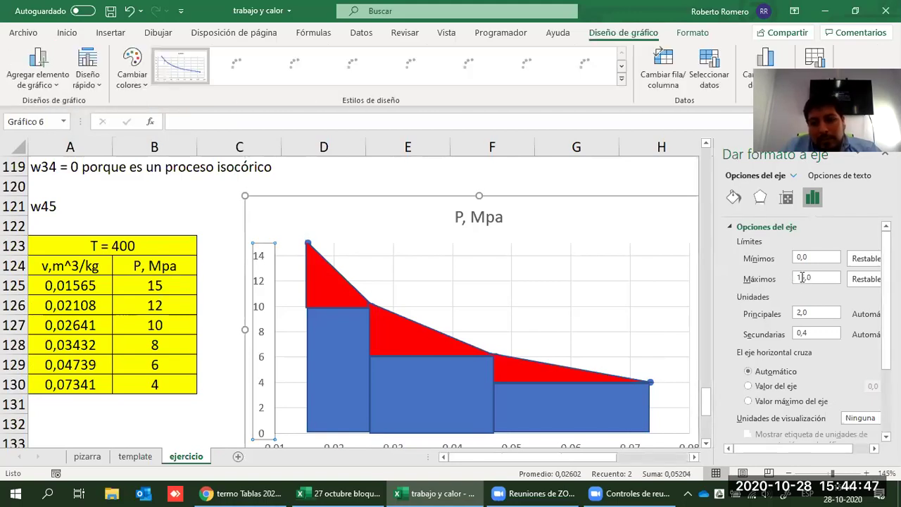
key("BackSpace")
type("6")
key("Return")
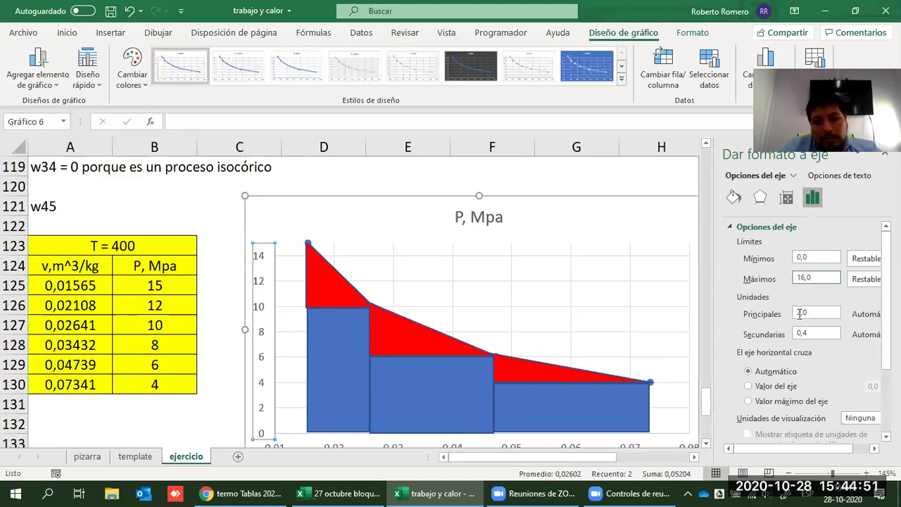
scroll(831, 394, "down", 3)
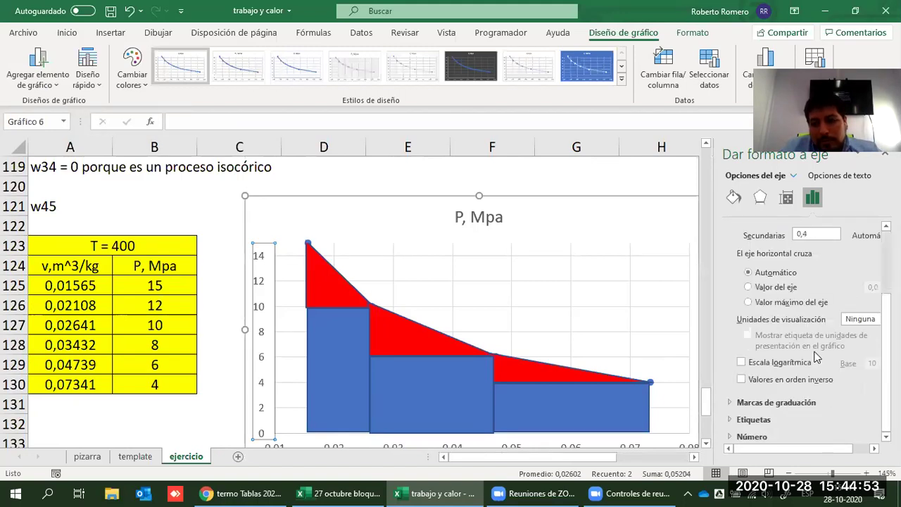
scroll(824, 288, "up", 2)
scroll(845, 292, "up", 1)
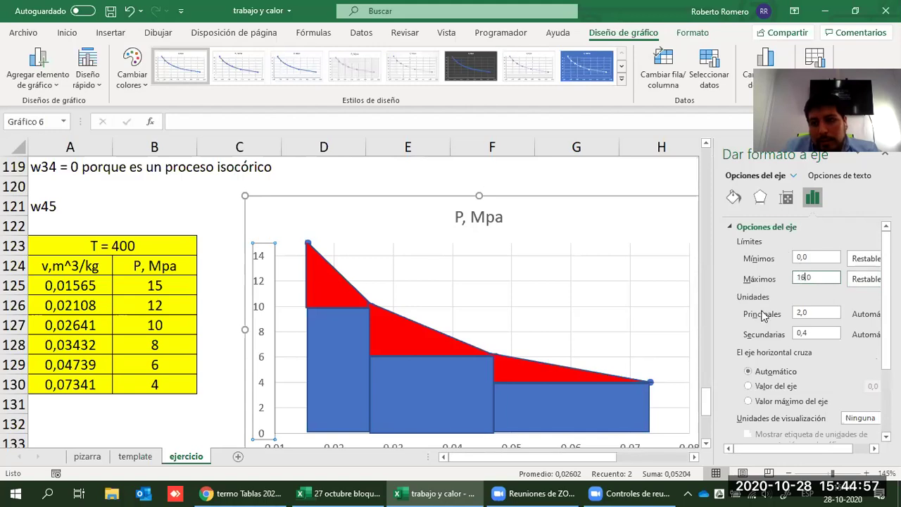
left_click(302, 245)
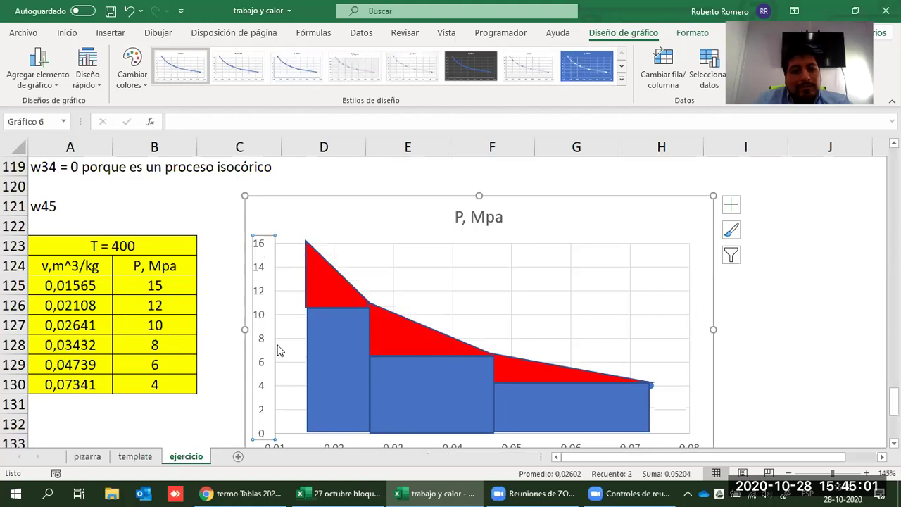
- Try to fit the first red triangle's upper corner to the curve's starting point at 15 MPa on the rescaled chart
left_click_drag(316, 266, 394, 246)
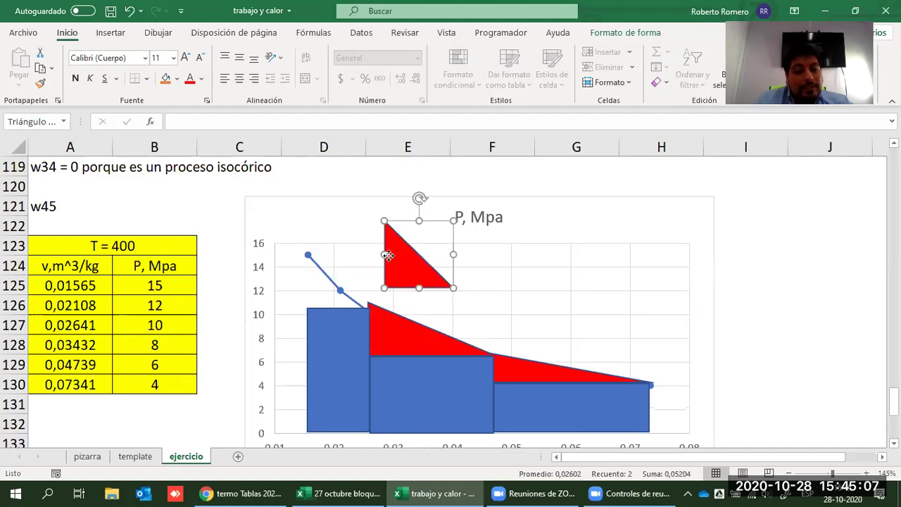
mouse_move(319, 273)
left_mouse_down()
mouse_move(305, 241)
mouse_move(308, 257)
left_mouse_up()
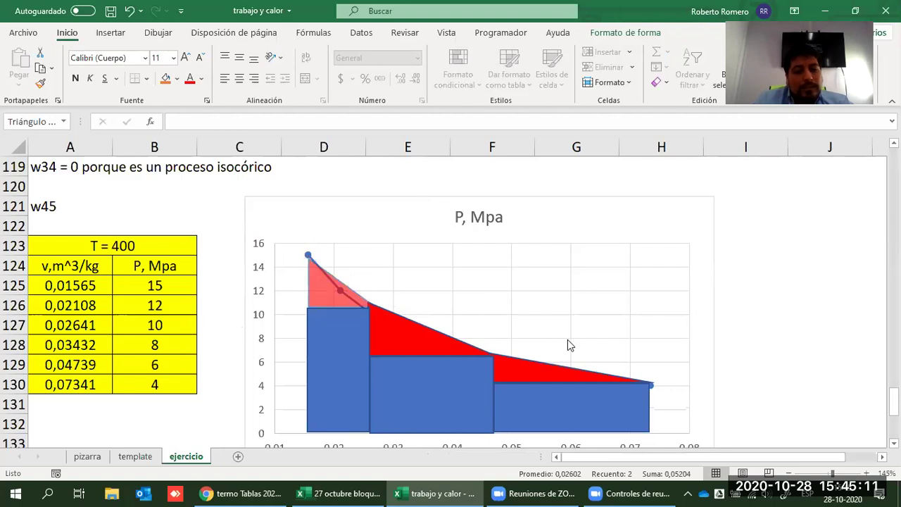
left_click(518, 333)
scroll(364, 328, "down", 2)
scroll(291, 283, "up", 2)
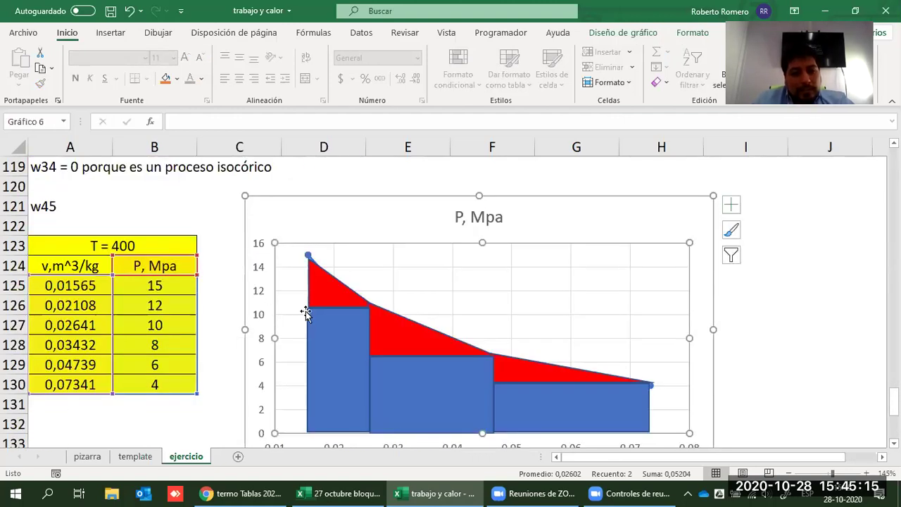
- Set the maximum of the chart's vertical axis back to 15
left_click(260, 266)
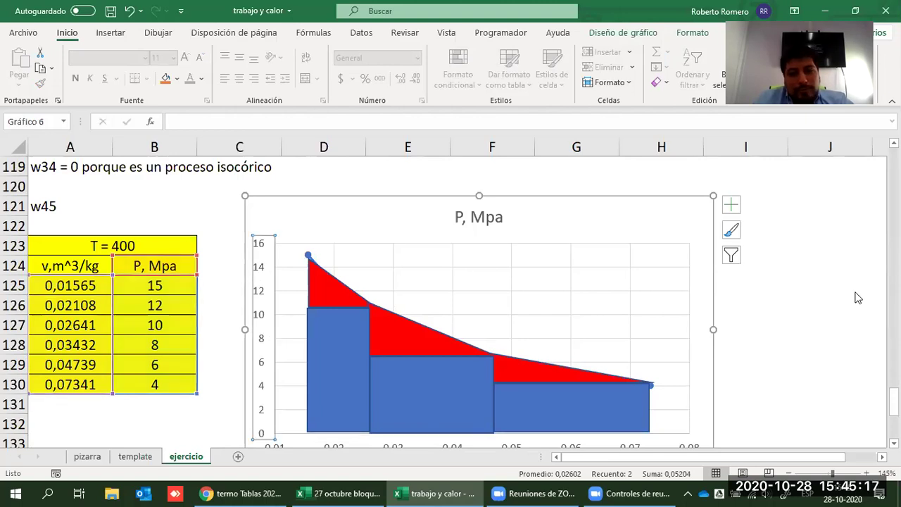
key("ctrl+1")
left_click(803, 276)
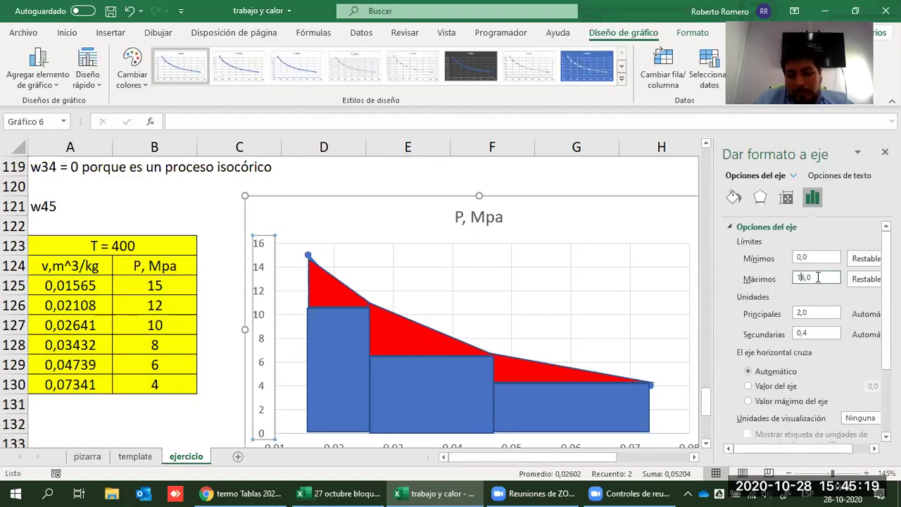
key("BackSpace")
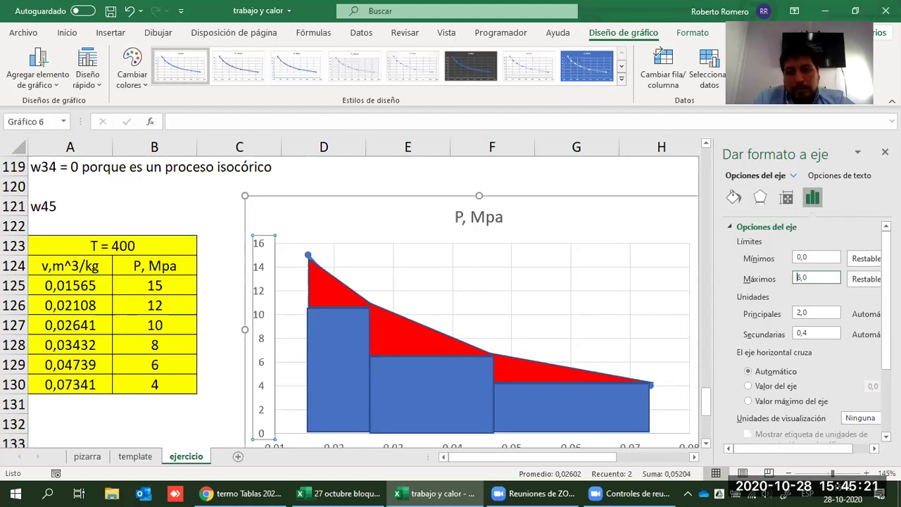
key("Delete")
type("15")
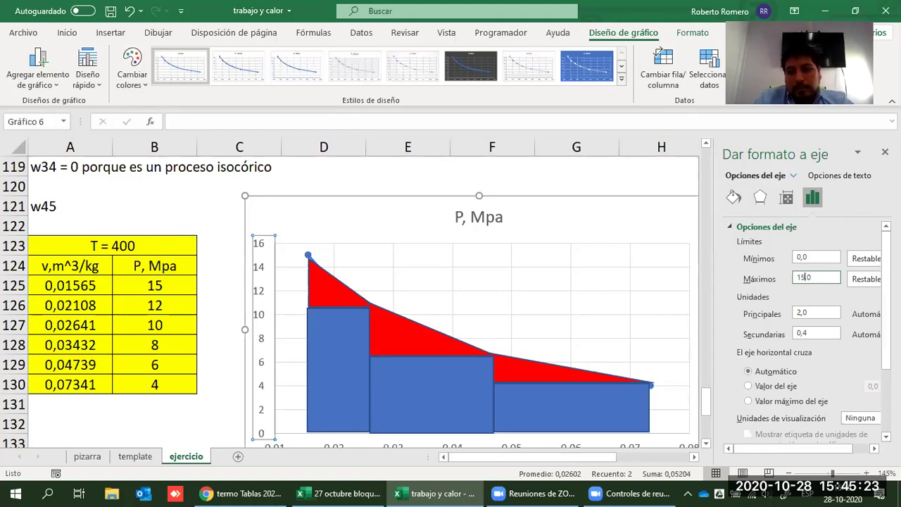
key("Return")
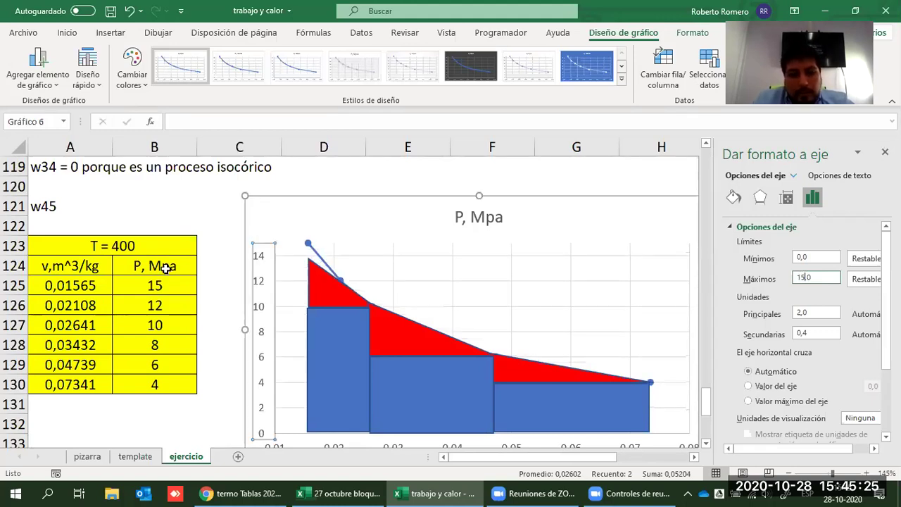
- Extend the first red triangle upward until its upper corner meets the curve's first point at 15 MPa, and deselect it
key("Escape")
left_click(305, 259)
left_click_drag(307, 241, 276, 261)
left_click(275, 261)
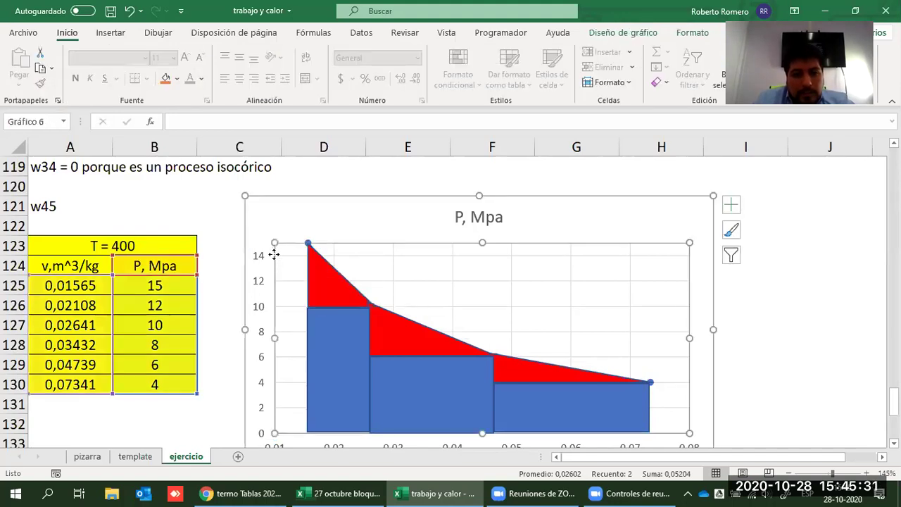
- Go through the ALTURA values in C136:C141 and compare them with the heights of the triangles and rectangles on the chart
scroll(270, 363, "down", 2)
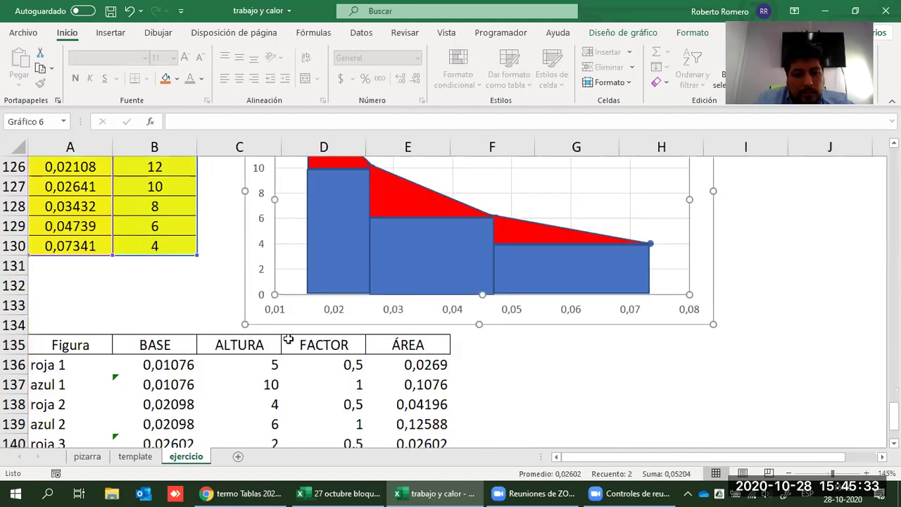
key("Escape")
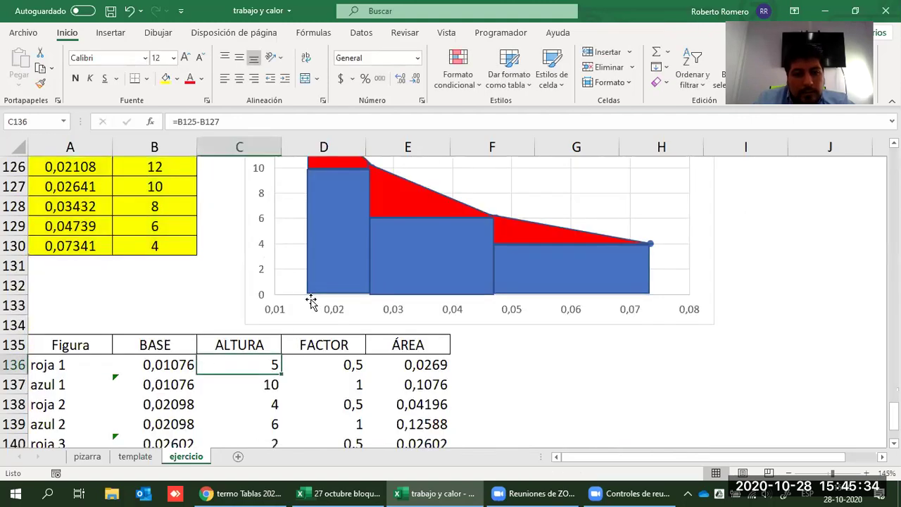
left_click(248, 383)
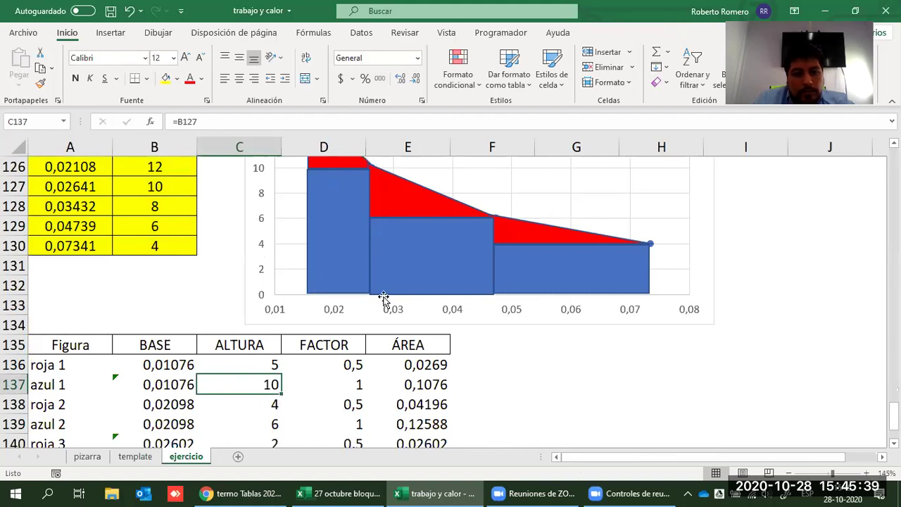
key("Down")
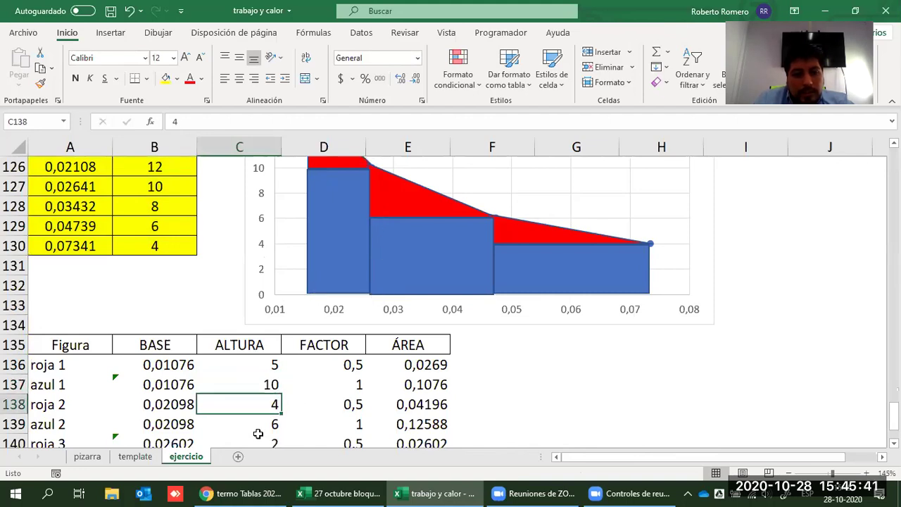
key("Down")
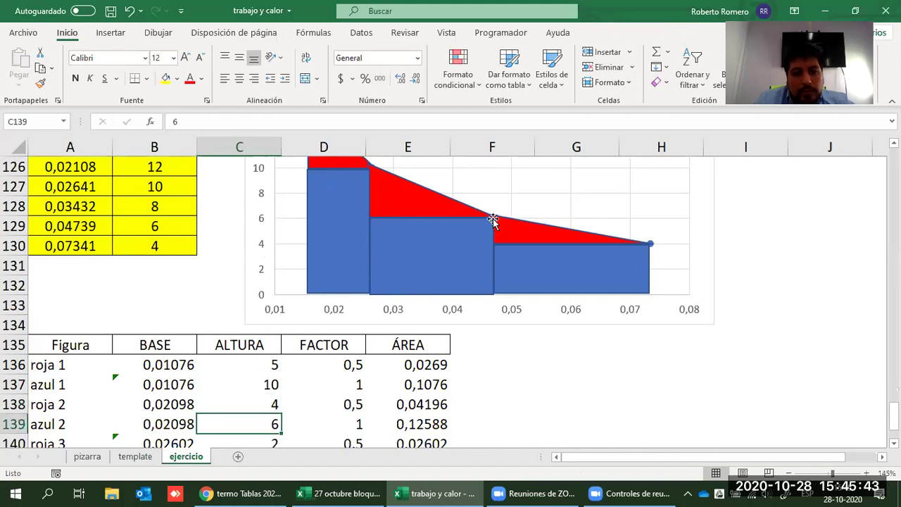
scroll(269, 320, "down", 2)
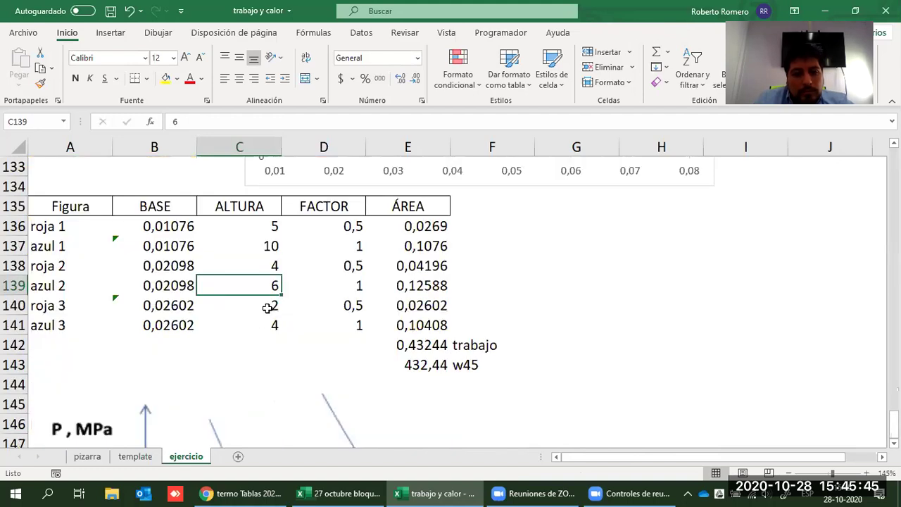
key("Down")
key("Down")
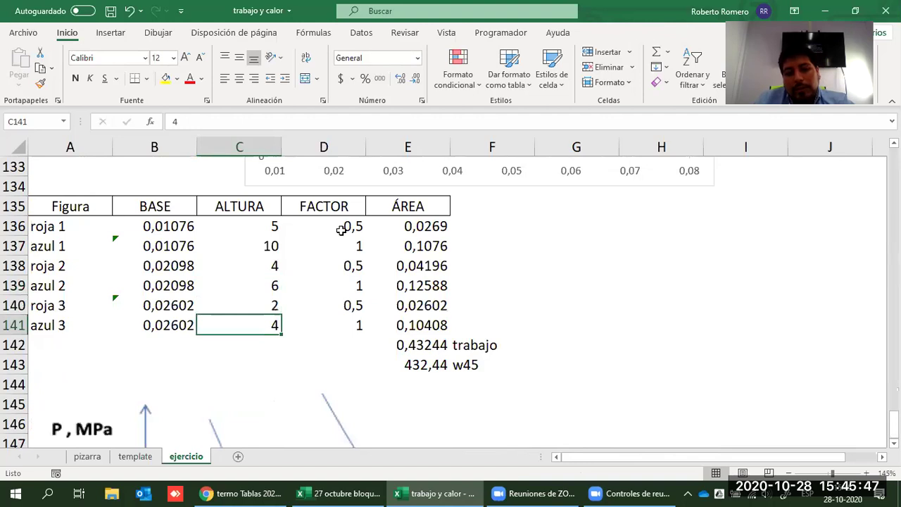
- Go through the FACTOR column, the ÁREA formulas in E136:E141, their sum in E142 and the w45 conversion in E143
left_click_drag(352, 226, 352, 324)
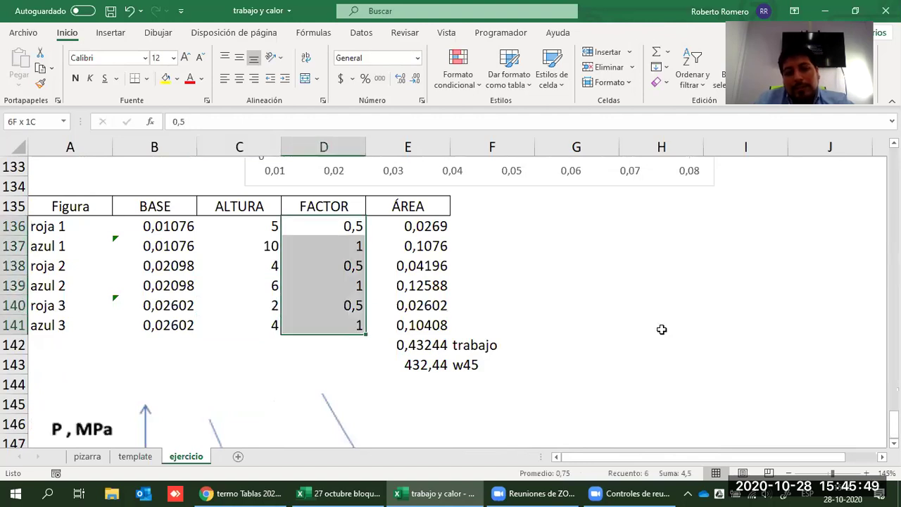
left_click_drag(426, 235, 441, 320)
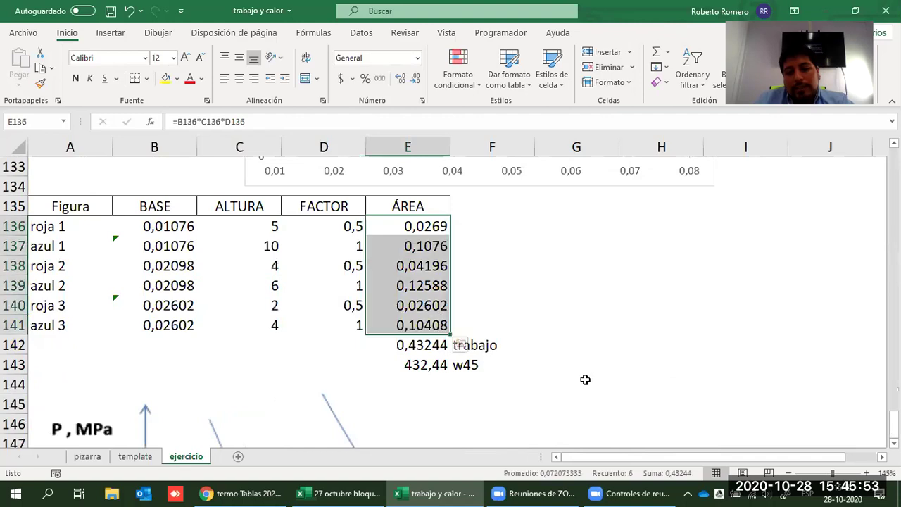
left_click(408, 344)
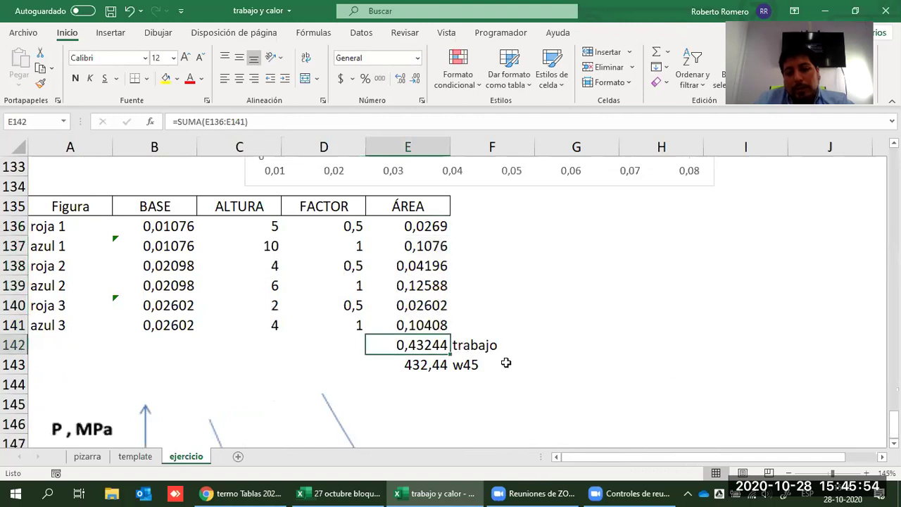
left_click(418, 366)
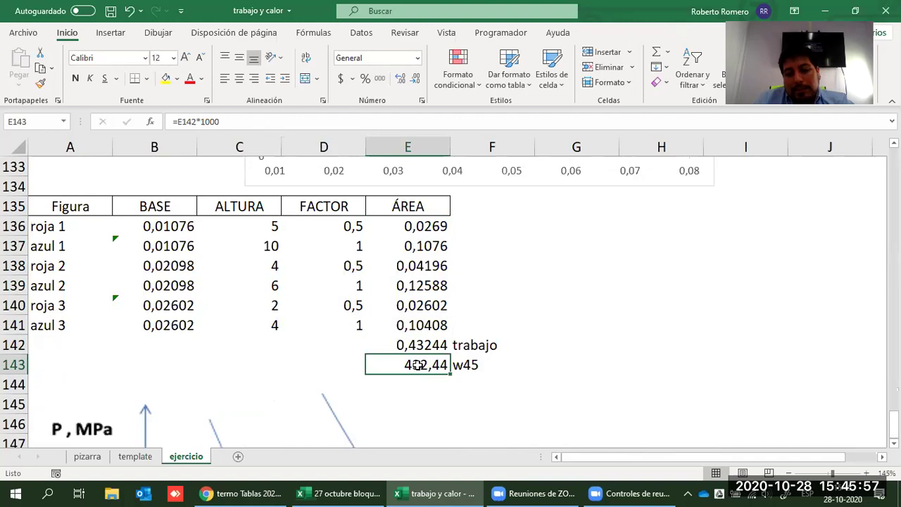
left_click_drag(418, 365, 474, 366)
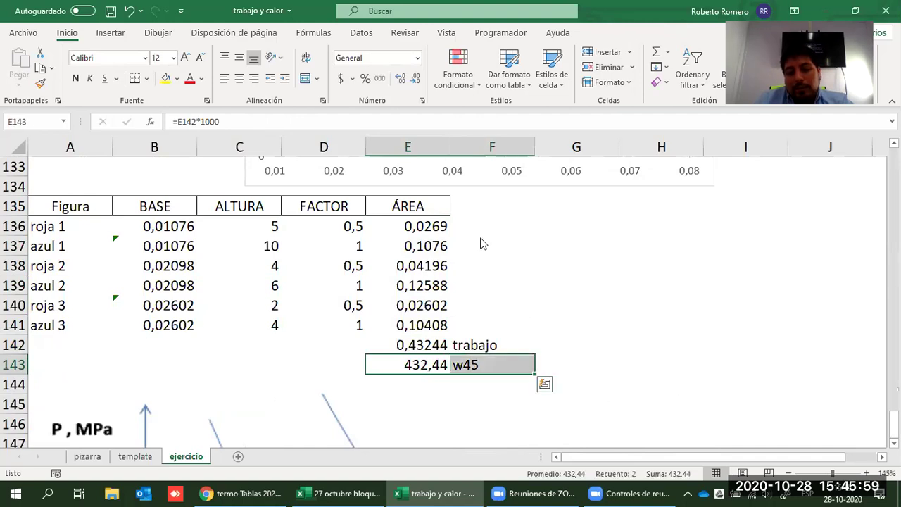
- Examine the shaded area under the 400 °C curve and the process from state 4 to state 5 on the pressure-volume diagram
scroll(232, 407, "up", 5)
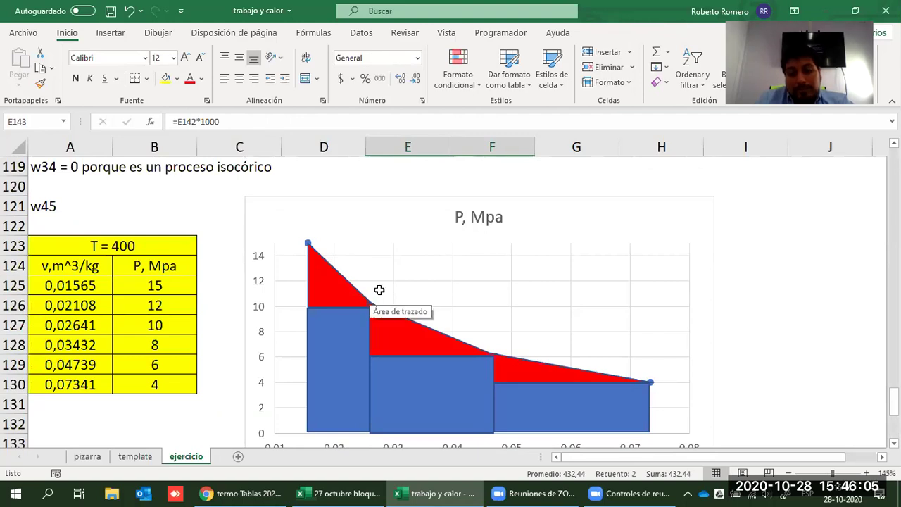
scroll(380, 292, "down", 2)
scroll(549, 287, "down", 8)
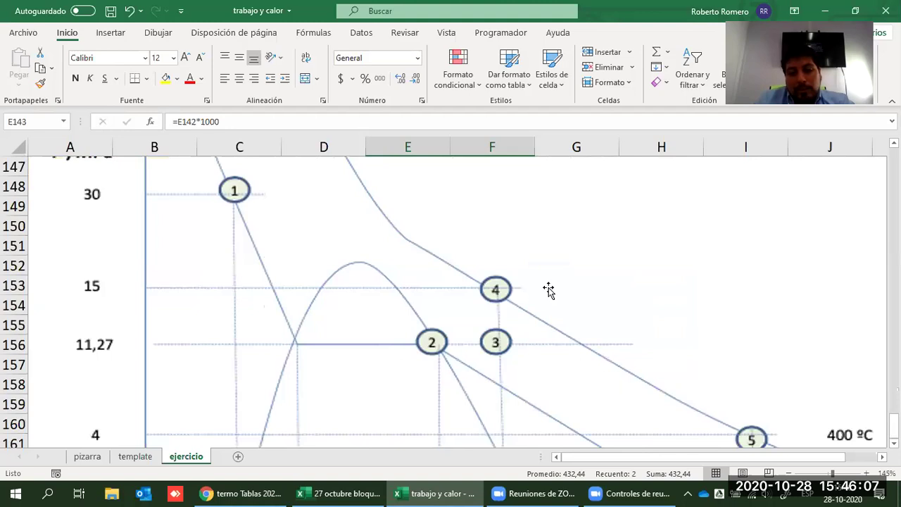
left_click(549, 291)
scroll(547, 294, "down", 3)
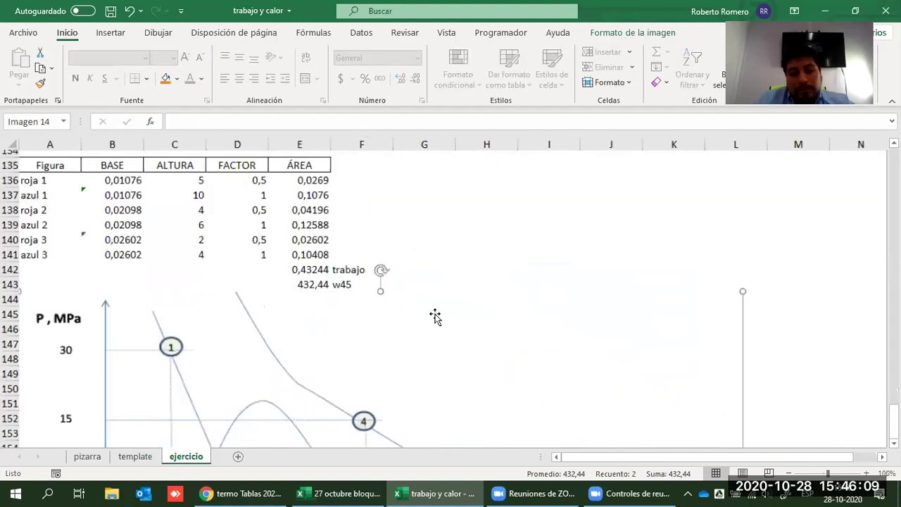
scroll(394, 306, "down", 3)
scroll(266, 283, "down", 2)
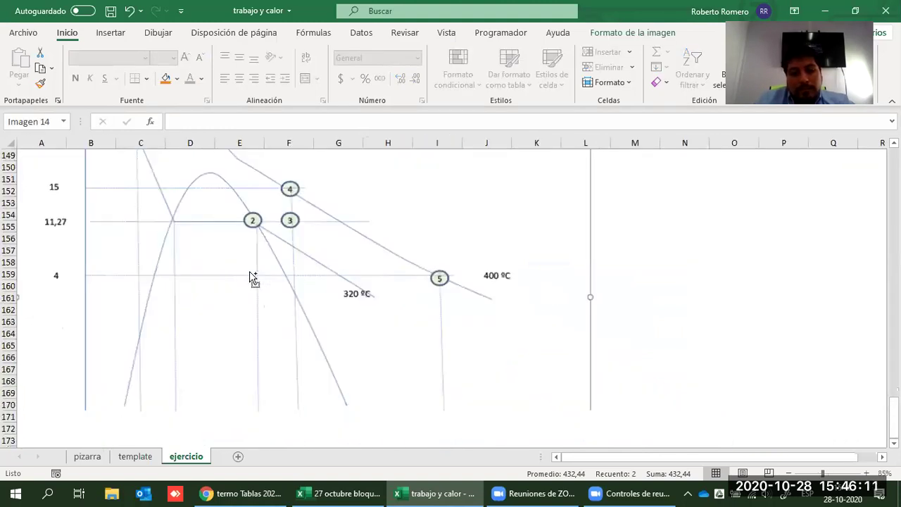
scroll(246, 275, "down", 2)
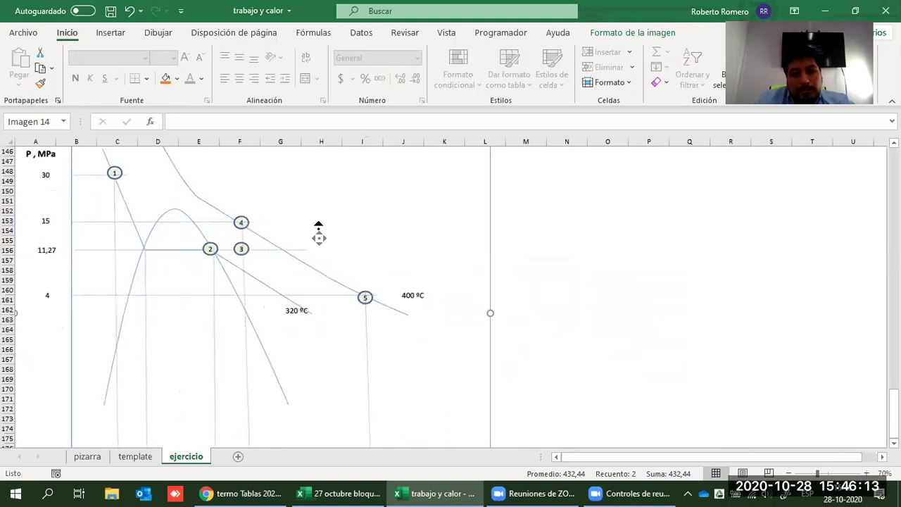
scroll(319, 232, "up", 1)
scroll(373, 295, "up", 1)
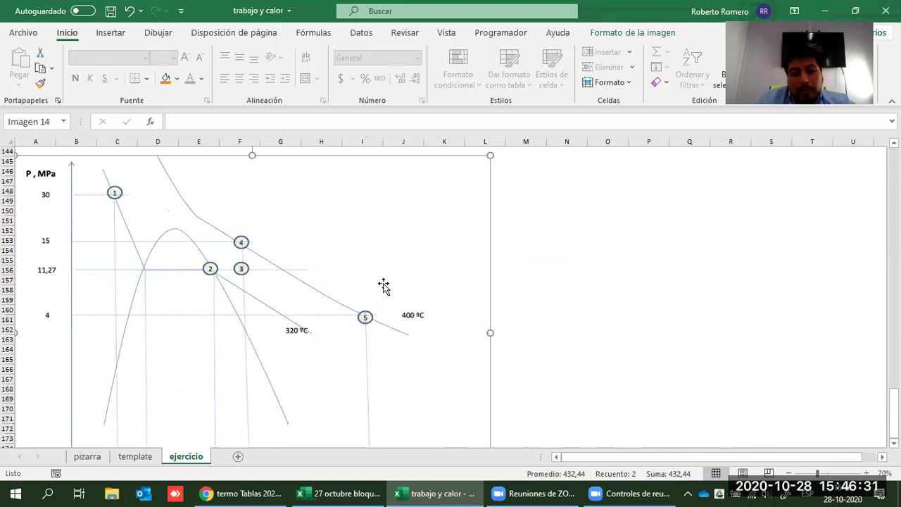
- Copy the w45 result from E143 on the ejercicio sheet and paste it as a value into process 4--5's work cell B35 on the template sheet
scroll(340, 303, "up", 3)
scroll(199, 281, "up", 2)
left_click(199, 281)
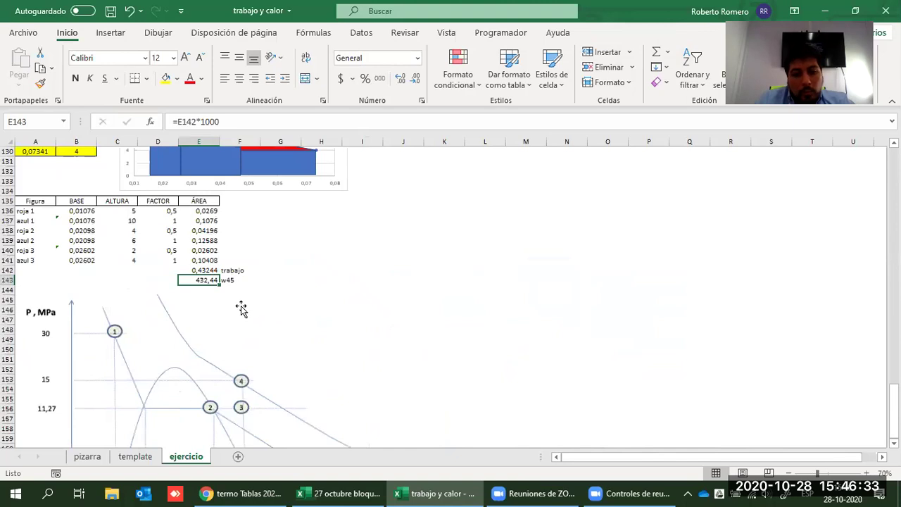
key("ctrl+c")
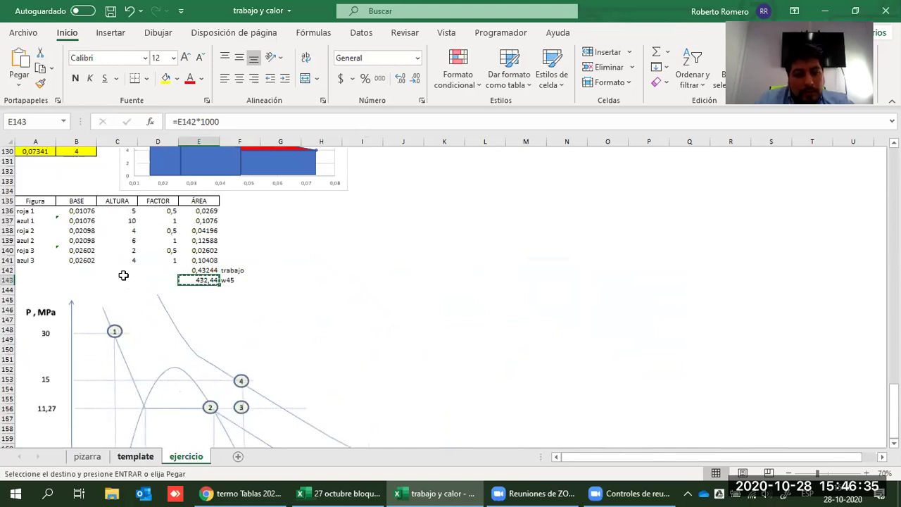
left_click(135, 456)
scroll(149, 321, "up", 9)
left_click(149, 321)
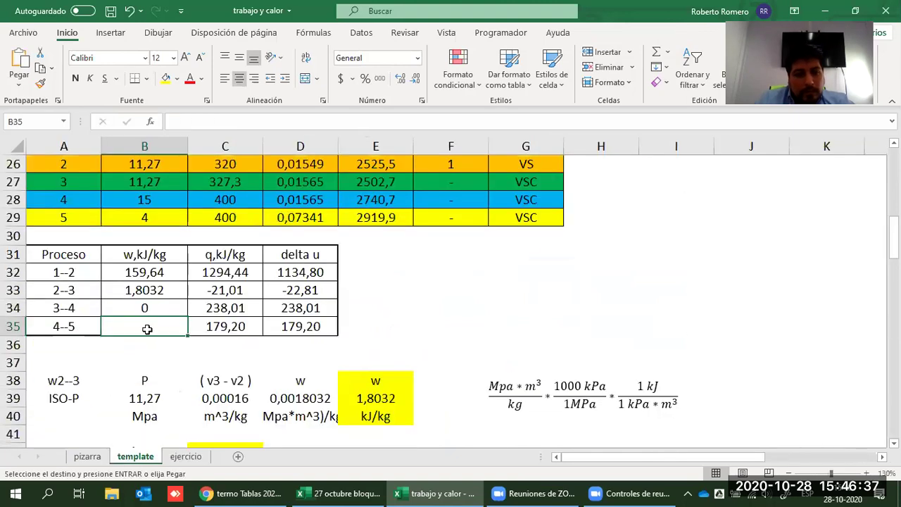
right_click(149, 326)
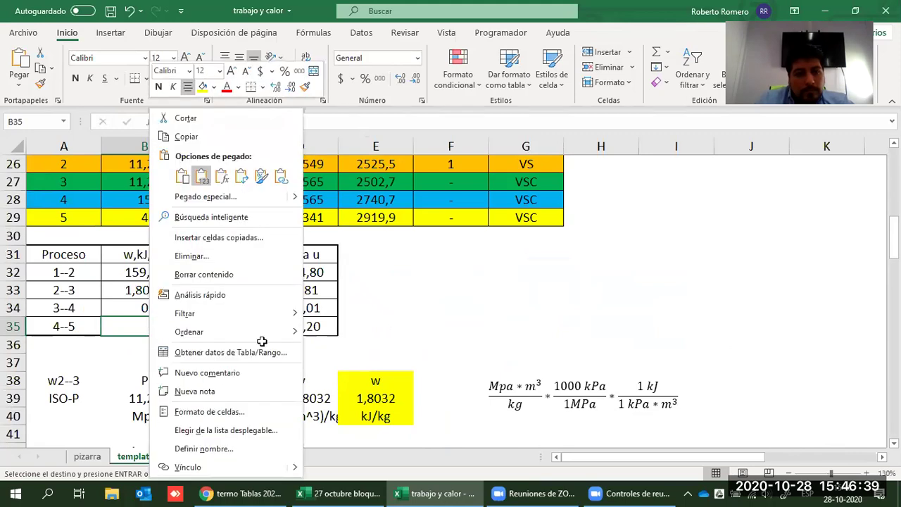
left_click(203, 175)
left_click(380, 307)
left_click(443, 313)
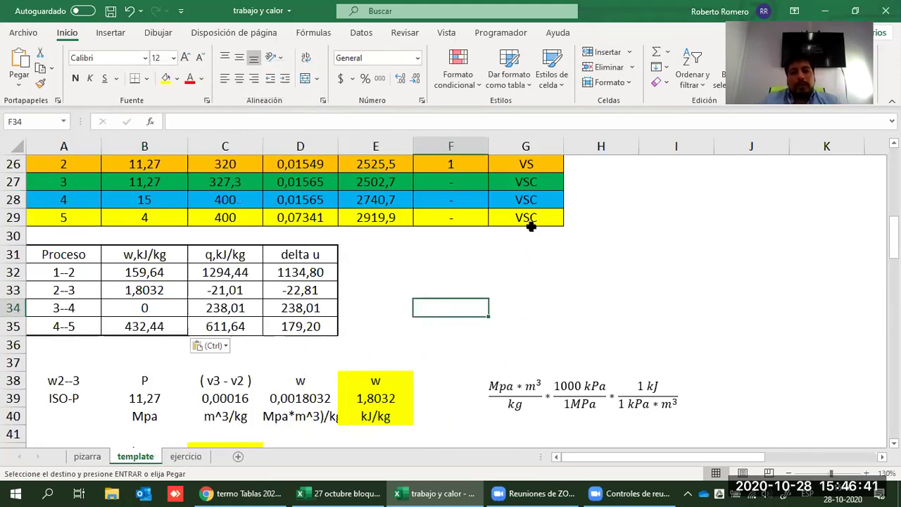